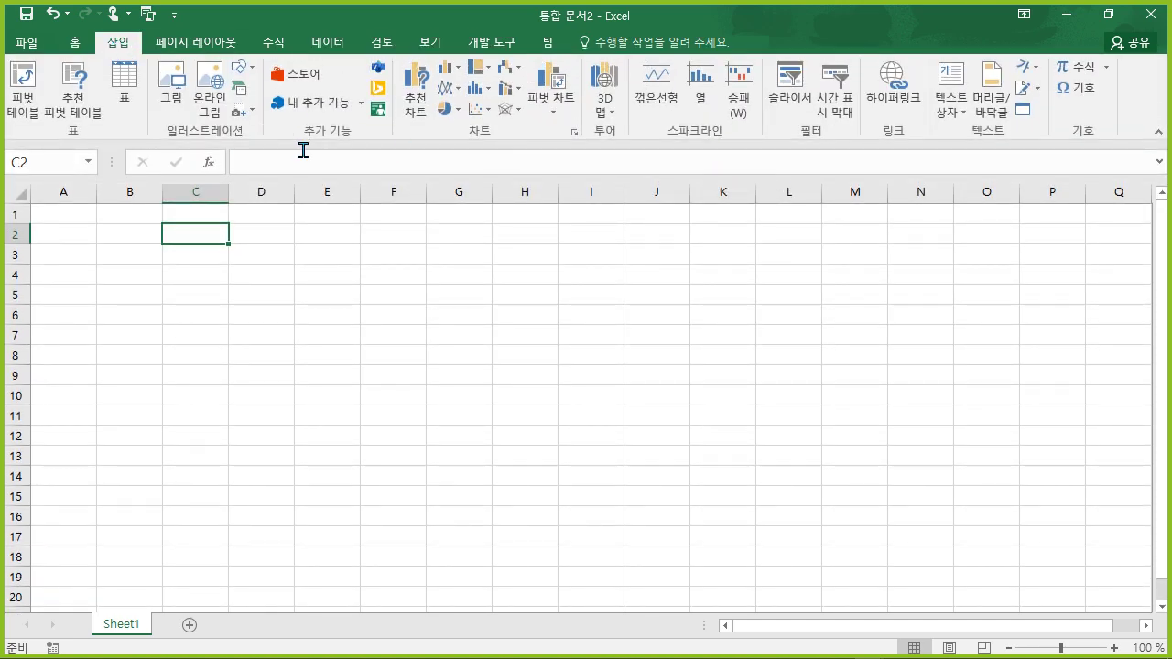
# Switch to the Home tab of the blank workbook 통합 문서2.
pyautogui.click(78, 44)
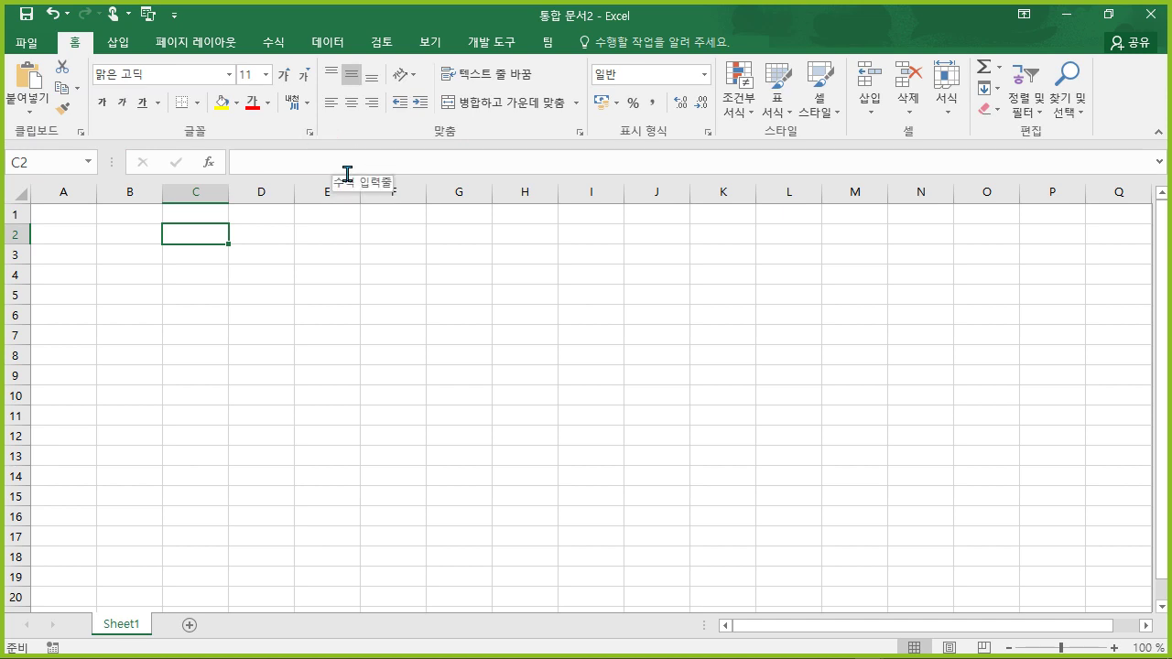
# From D5, turn the formula bar, gridlines and headings off and back on in View.
pyautogui.click(251, 294)
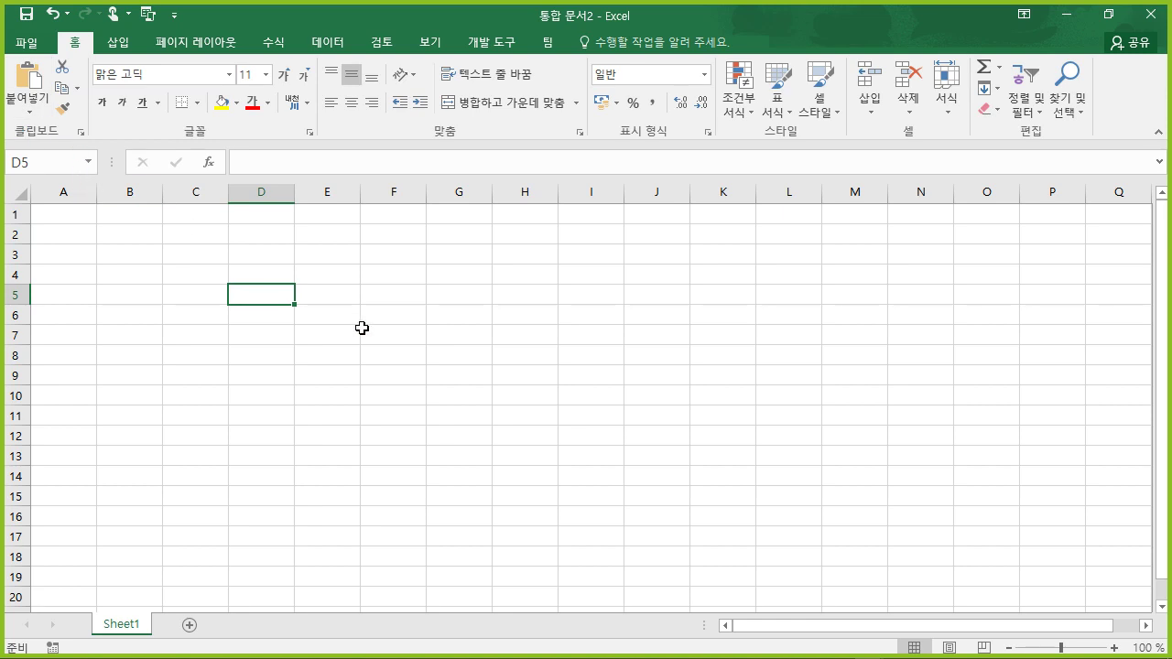
pyautogui.click(429, 44)
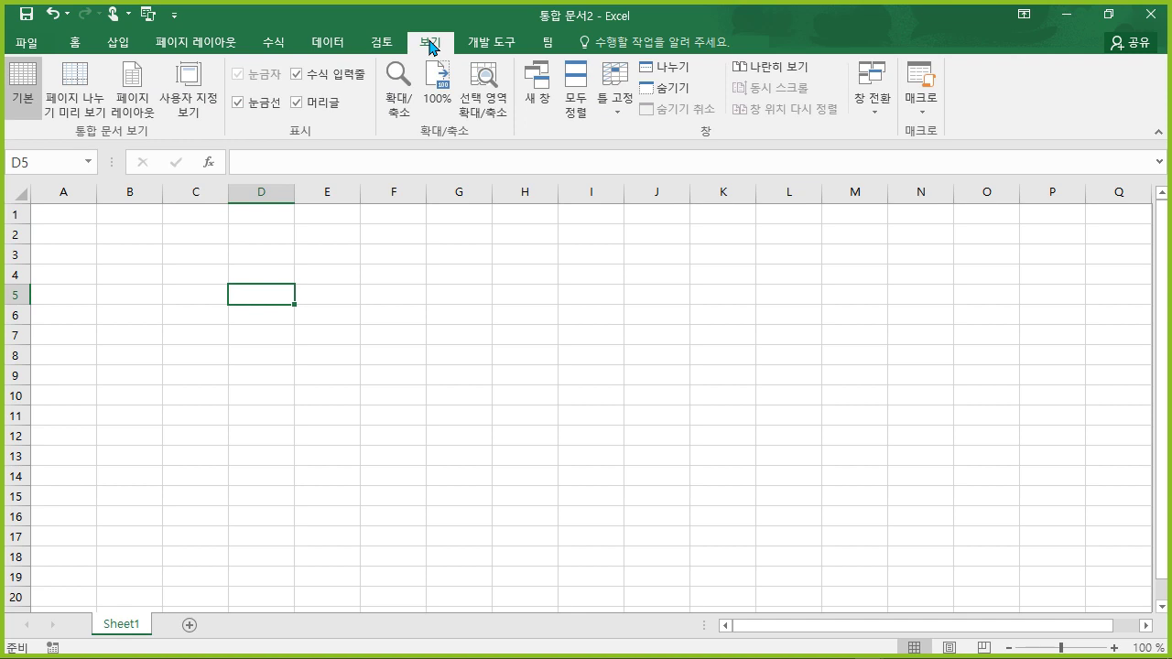
pyautogui.click(331, 79)
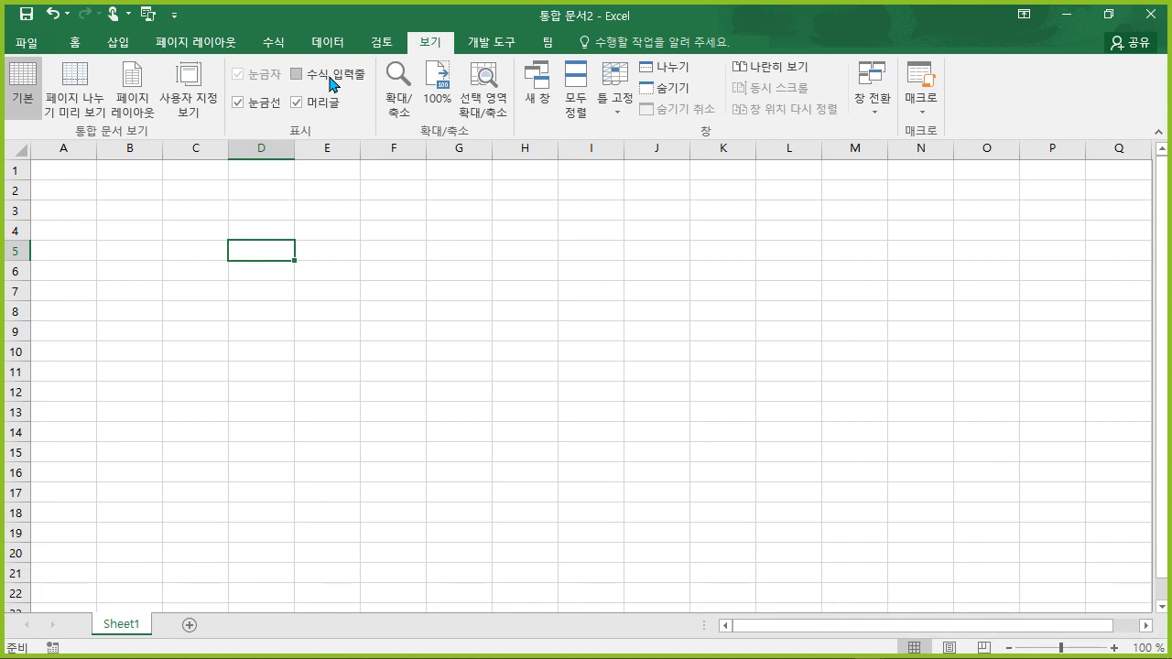
pyautogui.click(348, 75)
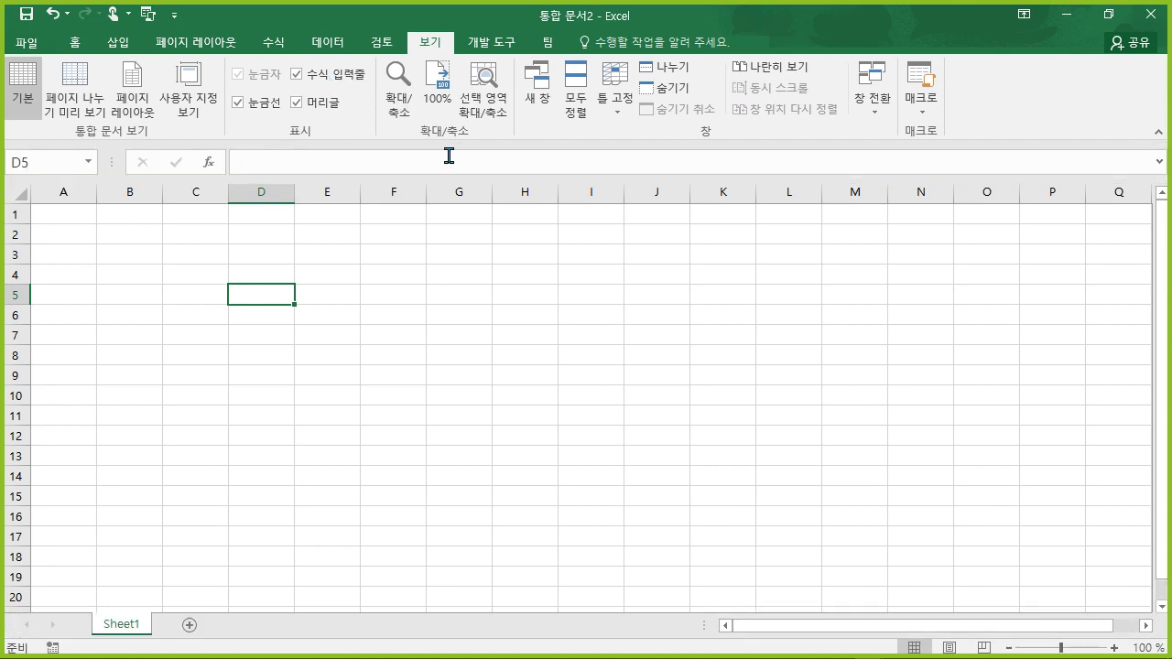
pyautogui.click(260, 103)
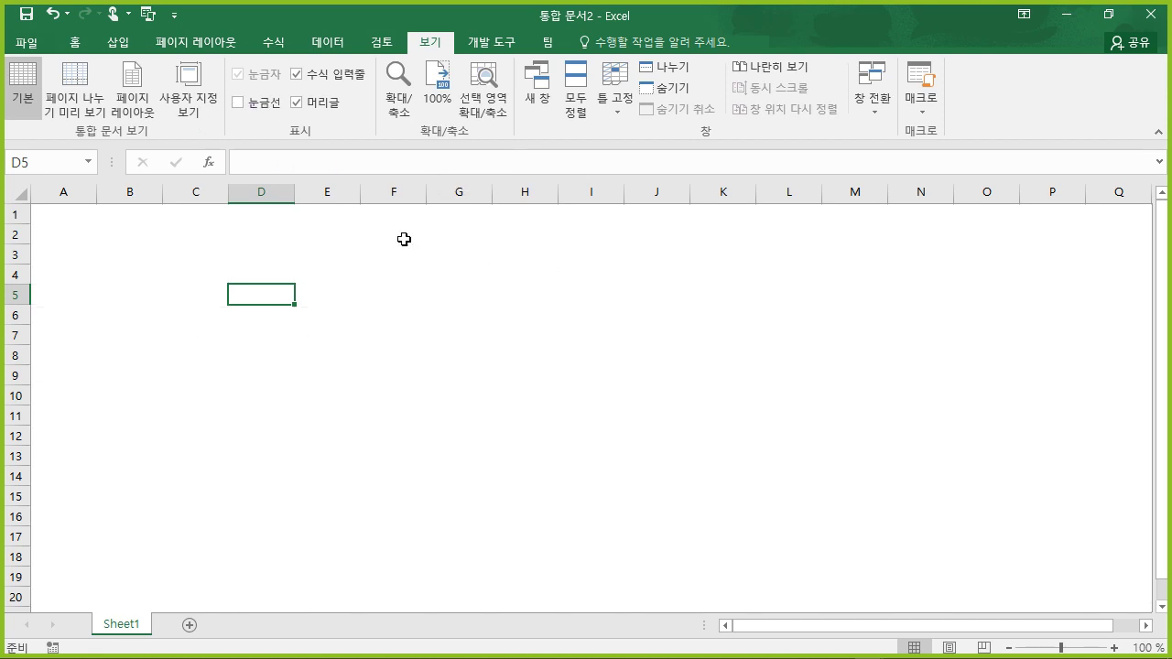
pyautogui.click(267, 106)
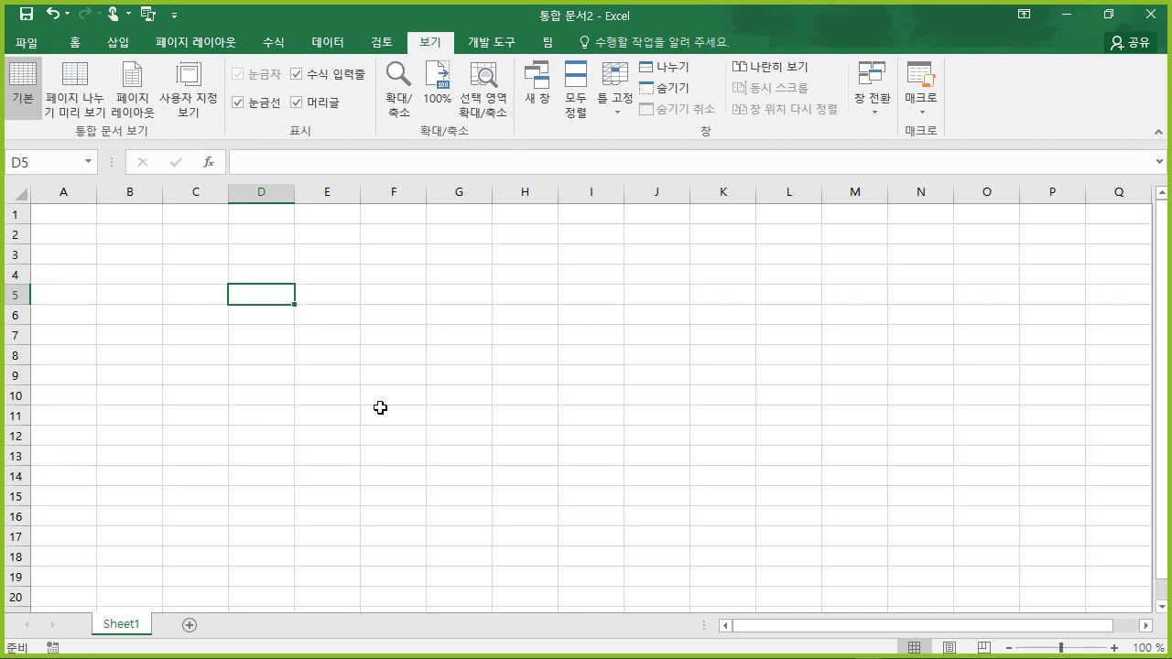
pyautogui.click(310, 112)
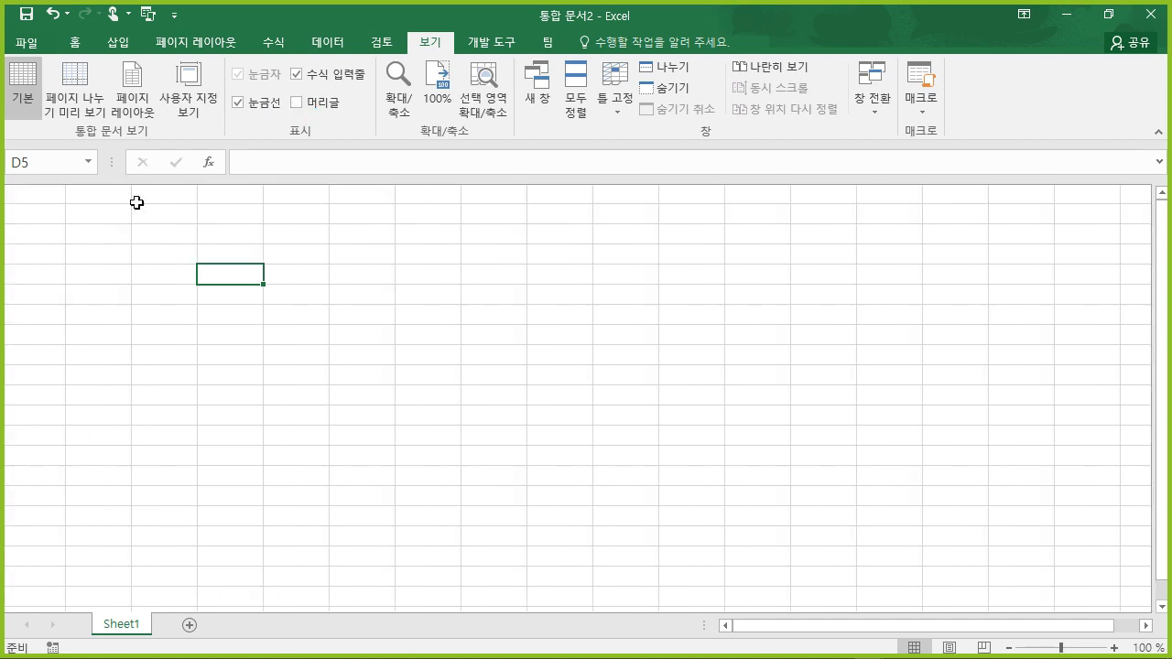
pyautogui.click(325, 106)
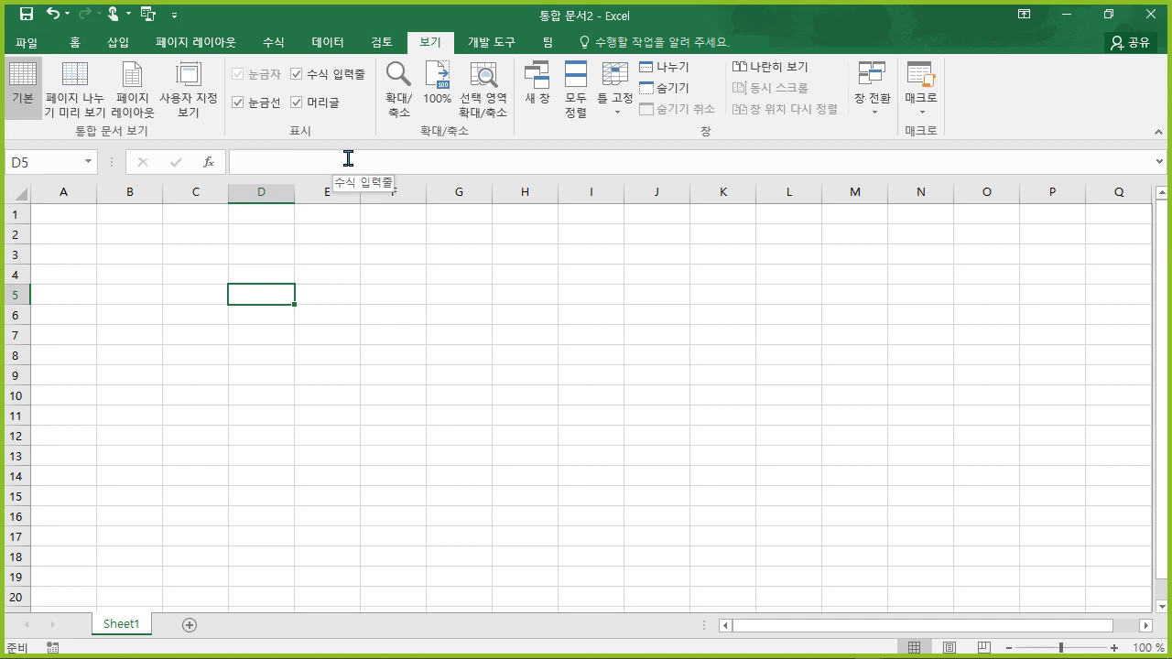
# From B5, jump with Ctrl+Down and Ctrl+Right to the last cell XFD1048576.
pyautogui.click(148, 287)
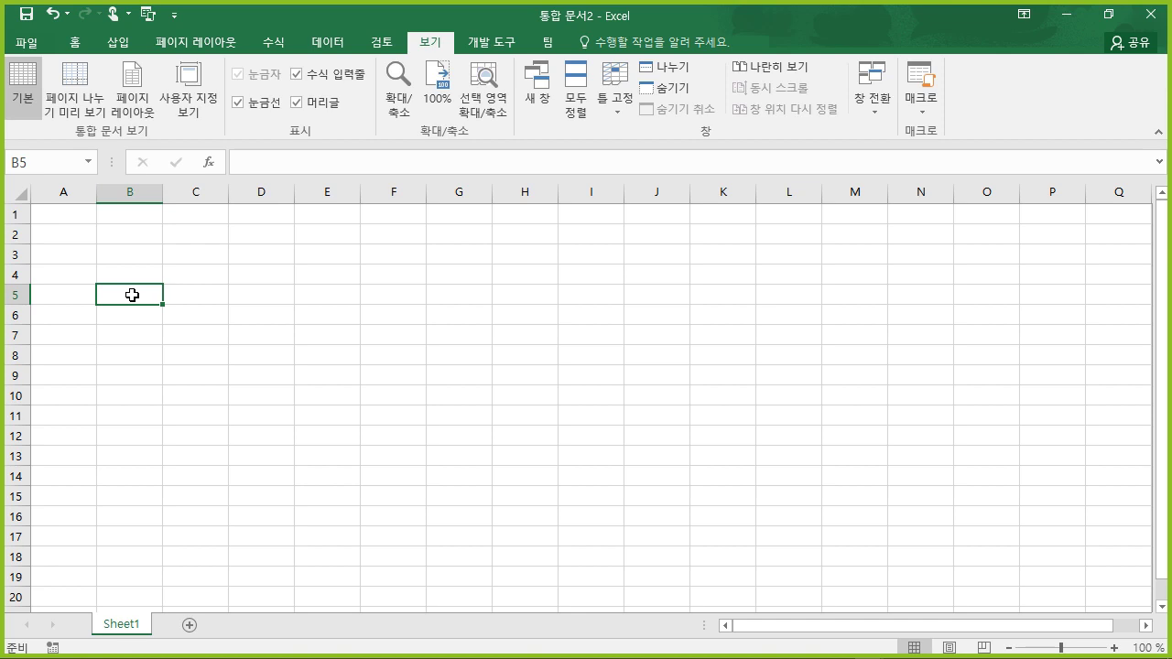
pyautogui.hotkey('ctrl', 'Down')
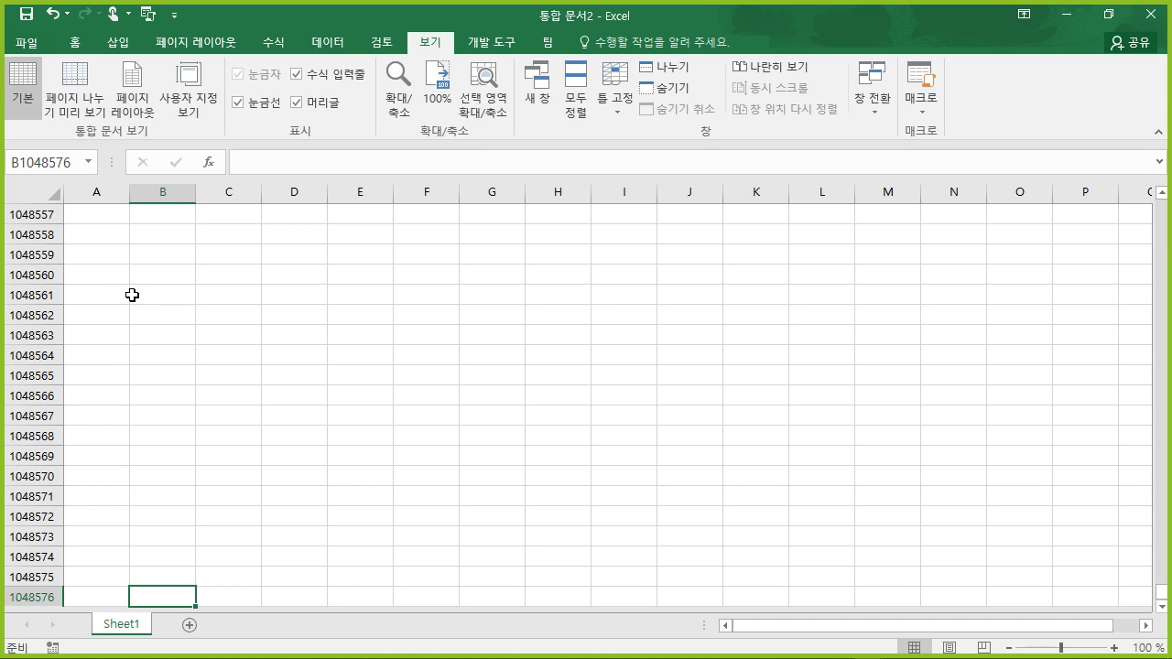
pyautogui.hotkey('ctrl', 'Right')
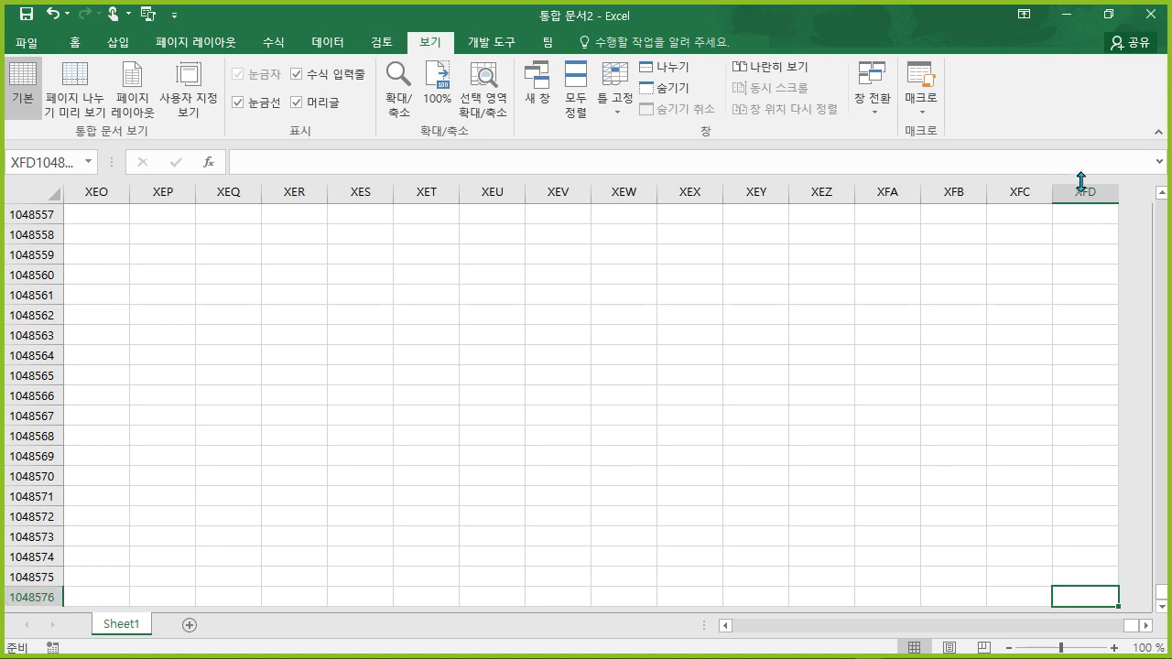
# Enter =COLUMN() in XFD1048566 to show 16384, then return to A1.
pyautogui.click(1091, 398)
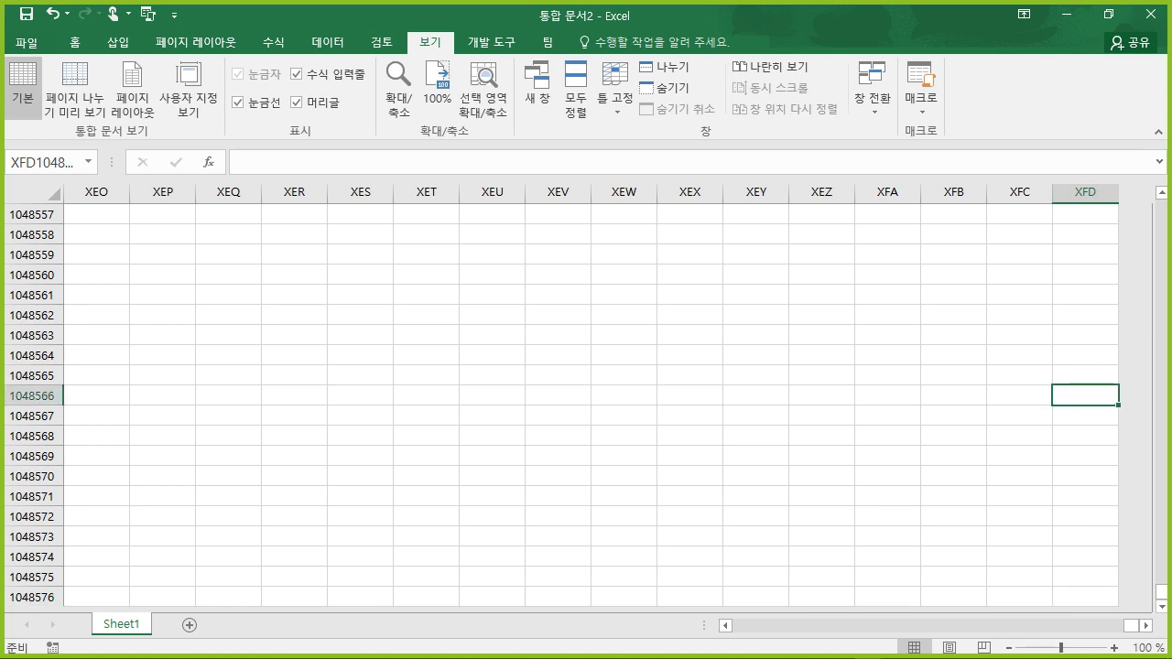
pyautogui.write('=')
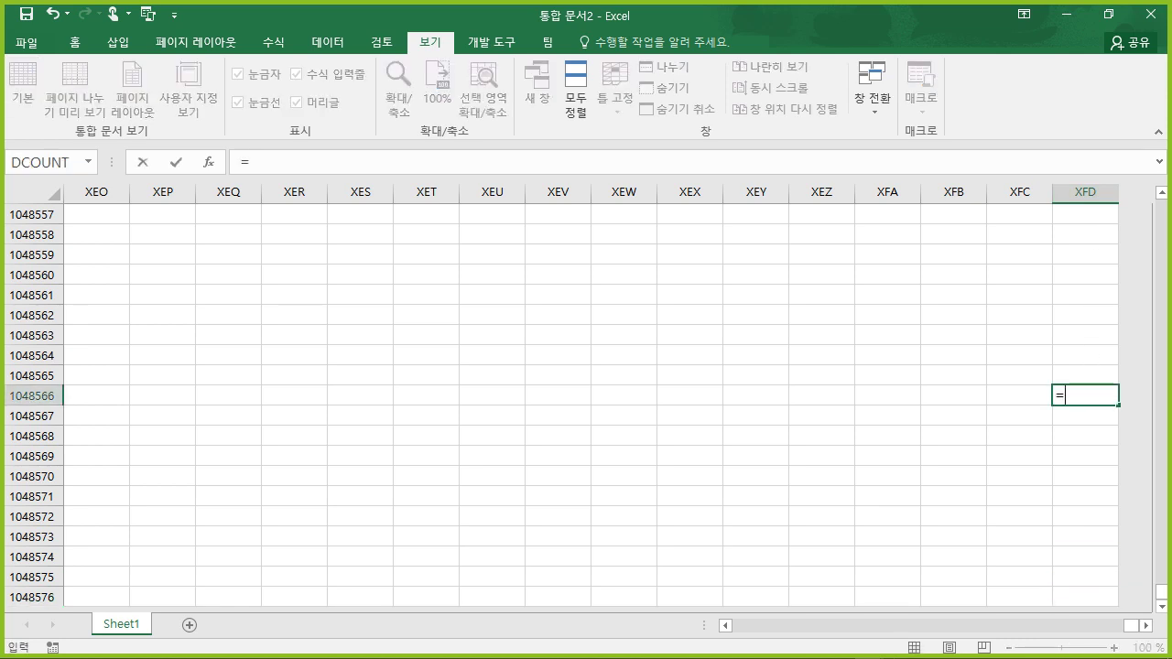
pyautogui.write('col')
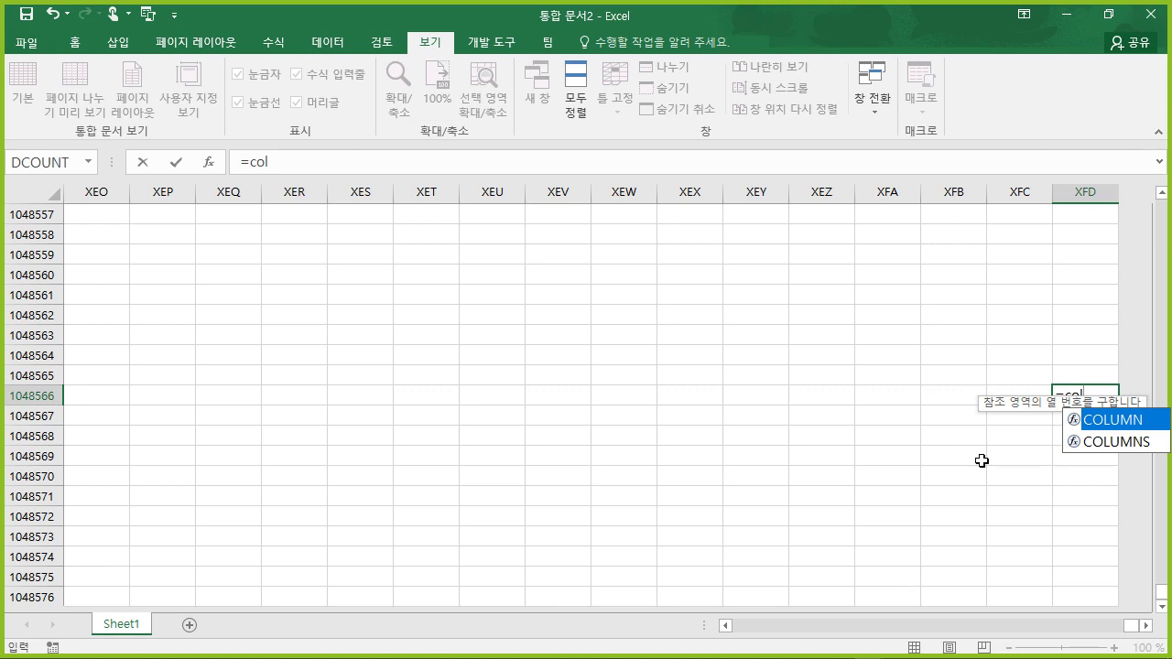
pyautogui.doubleClick(1114, 426)
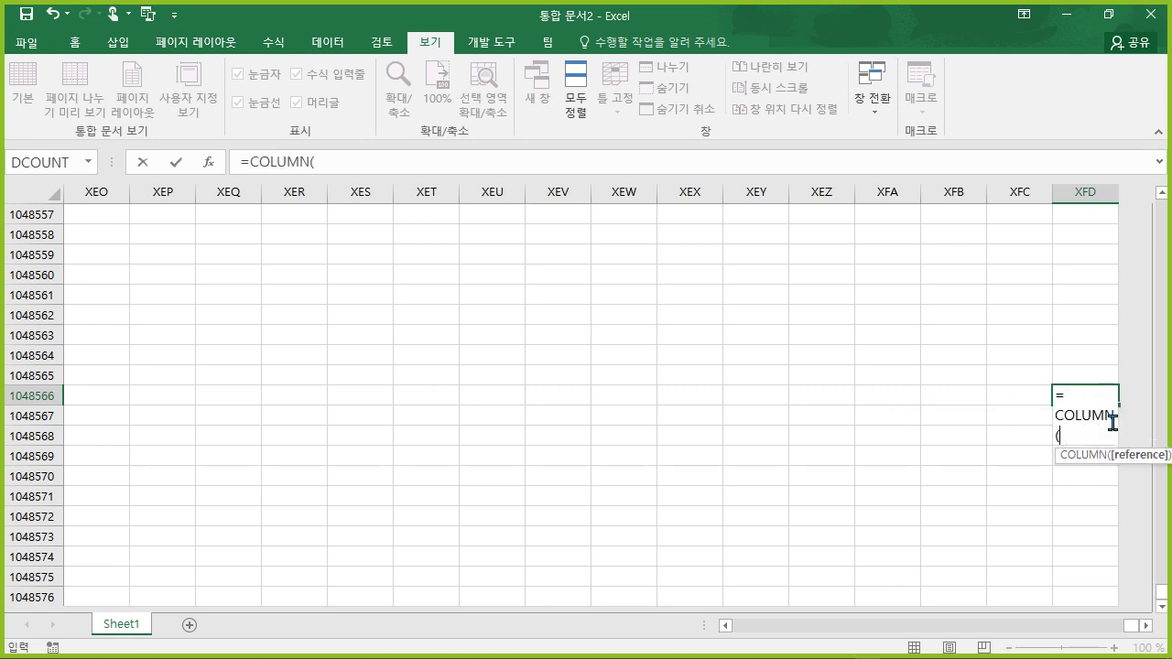
pyautogui.press('Return')
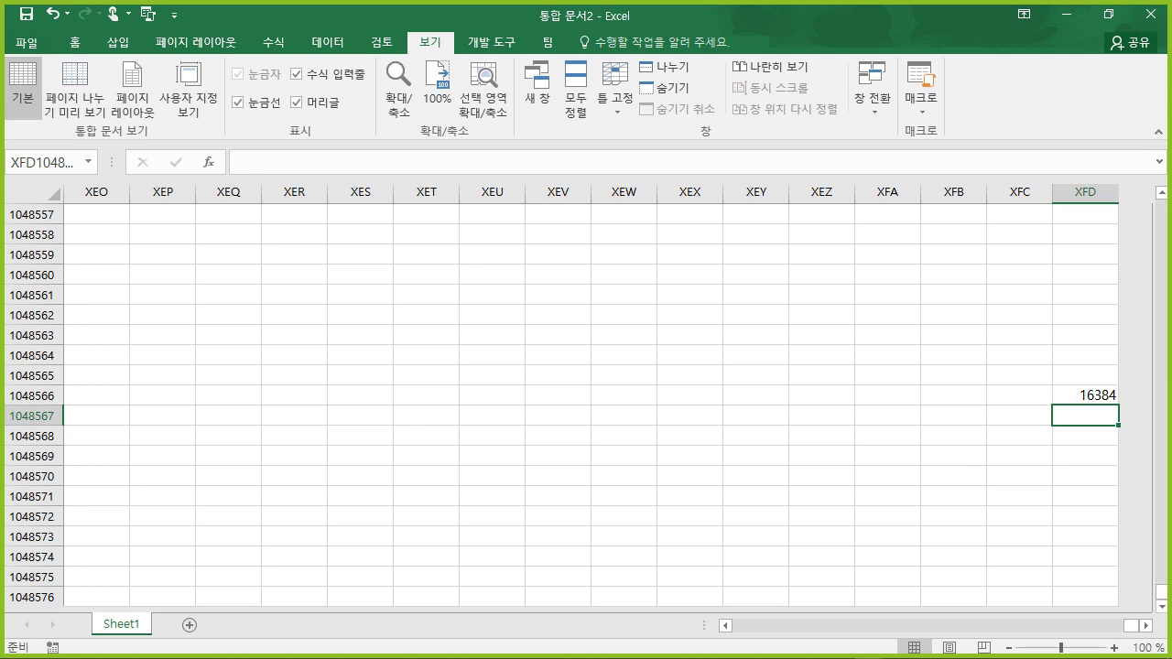
pyautogui.hotkey('ctrl', 'Home')
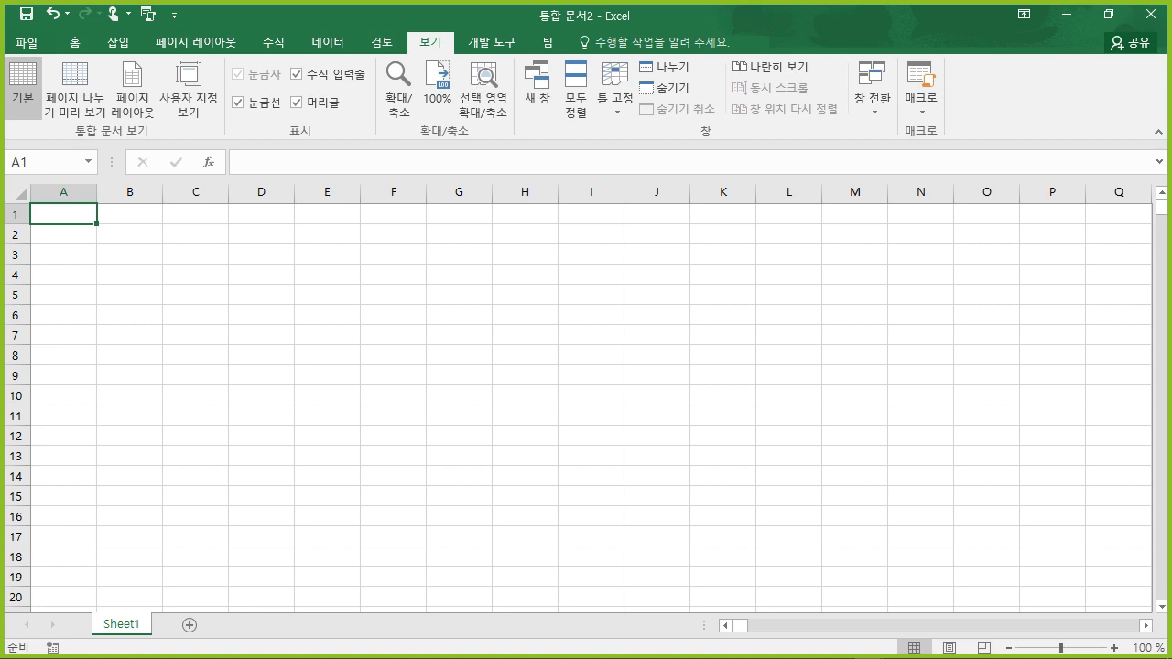
# Enter the person's name in A1 and 마이크로소프트 in A2.
pyautogui.write('an')
pyautogui.press('BackSpace')
pyautogui.press('BackSpace')
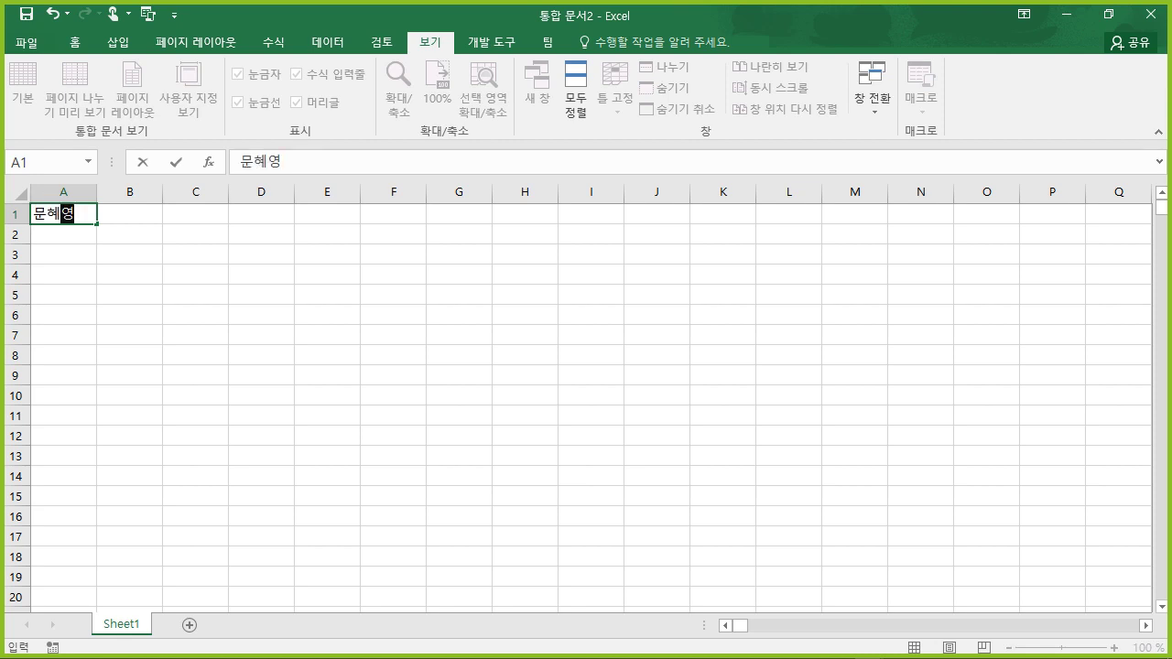
pyautogui.press('Return')
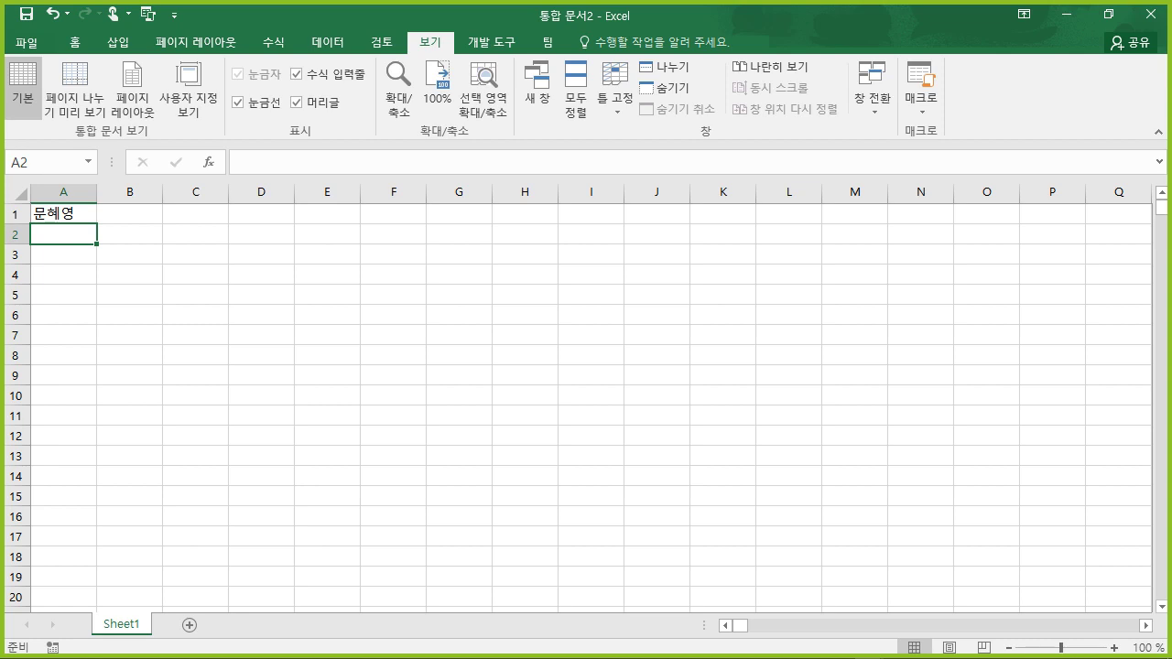
pyautogui.write('마이크로소프트')
pyautogui.press('Return')
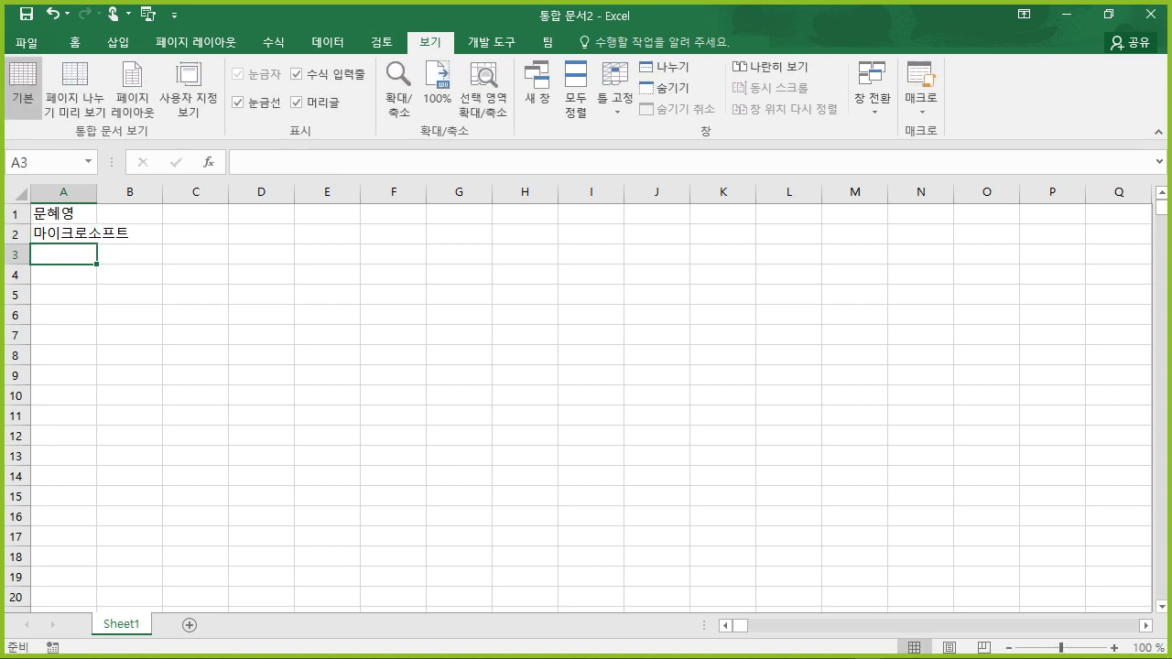
# Enter 123, 45.6789, 2021-12-31 and 5:30 in cells A3 through A6.
pyautogui.write('123')
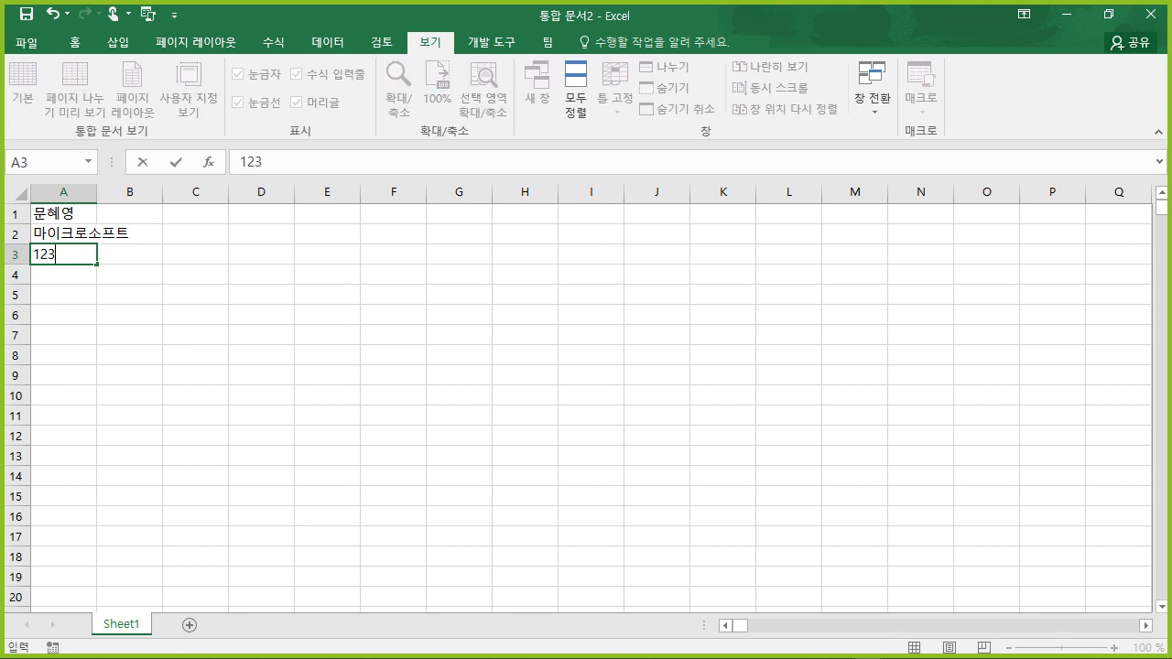
pyautogui.hotkey('ctrl', 'Return')
pyautogui.press('Return')
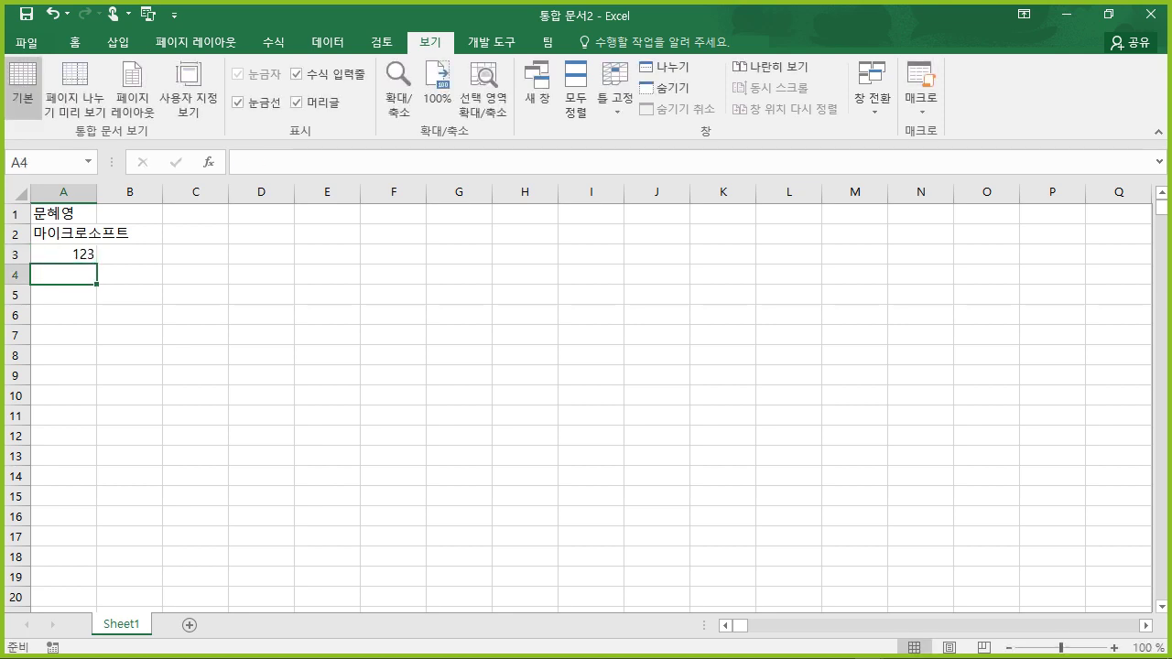
pyautogui.write('45.6789')
pyautogui.press('Return')
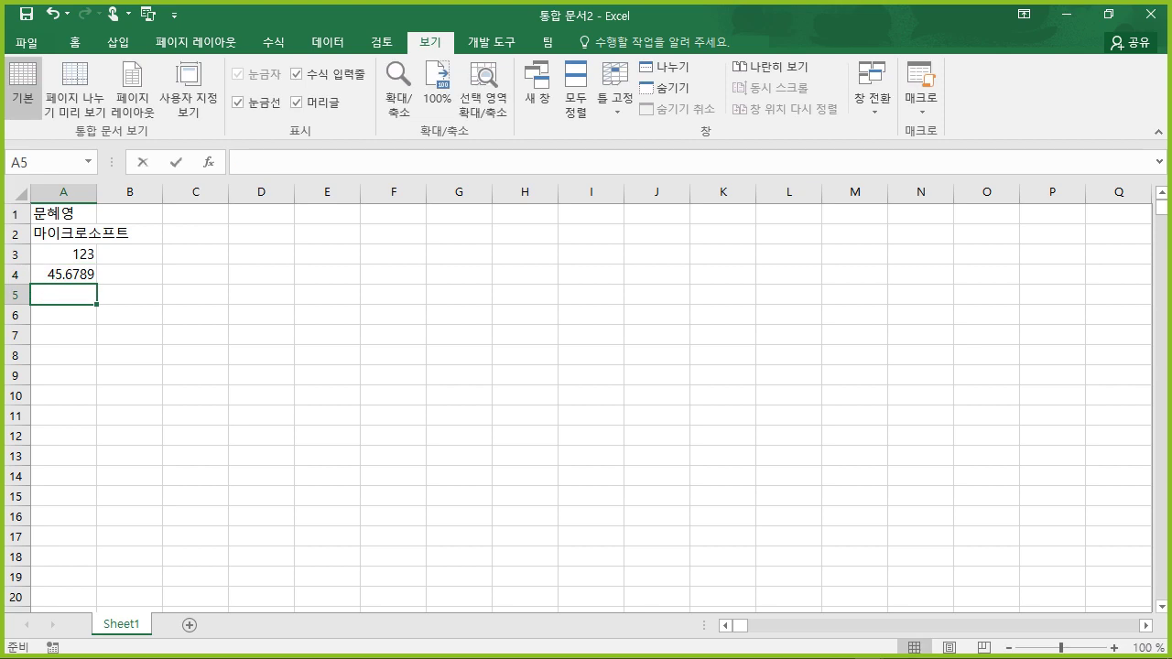
pyautogui.write('2021-12-31')
pyautogui.press('Return')
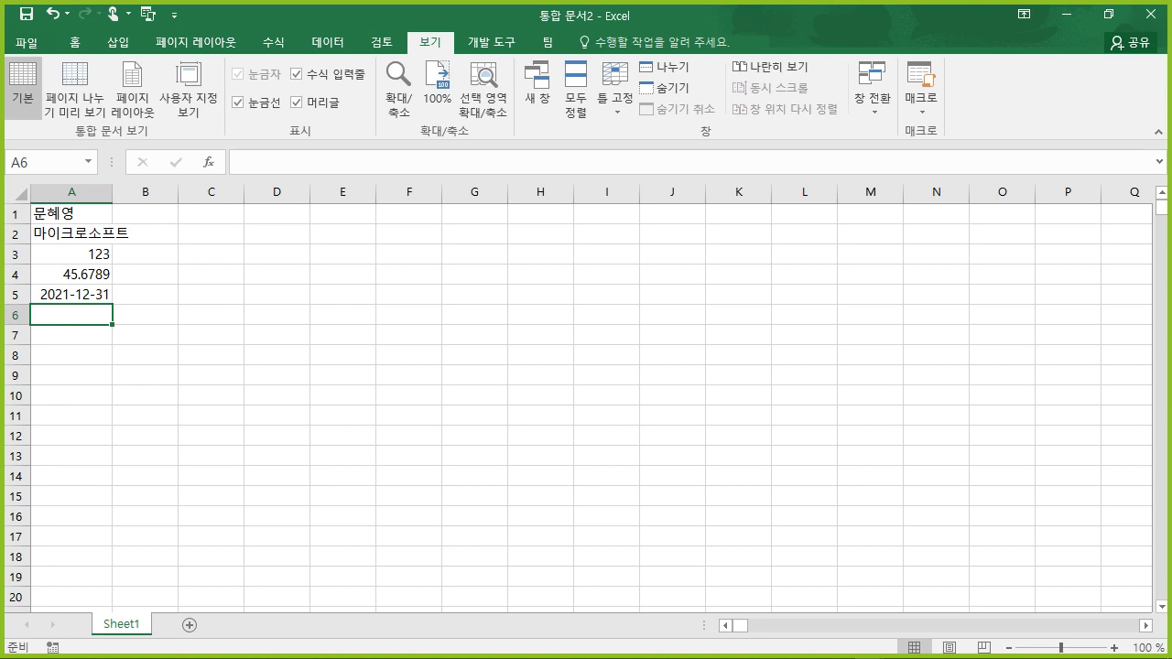
pyautogui.write('5:30')
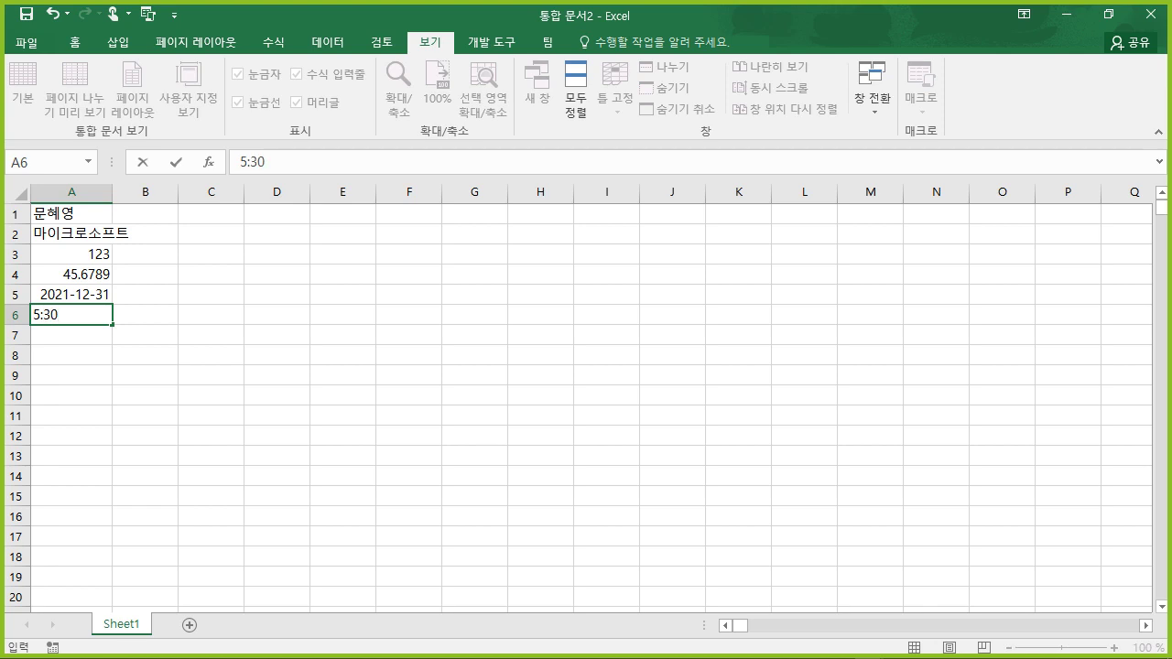
pyautogui.press('Return')
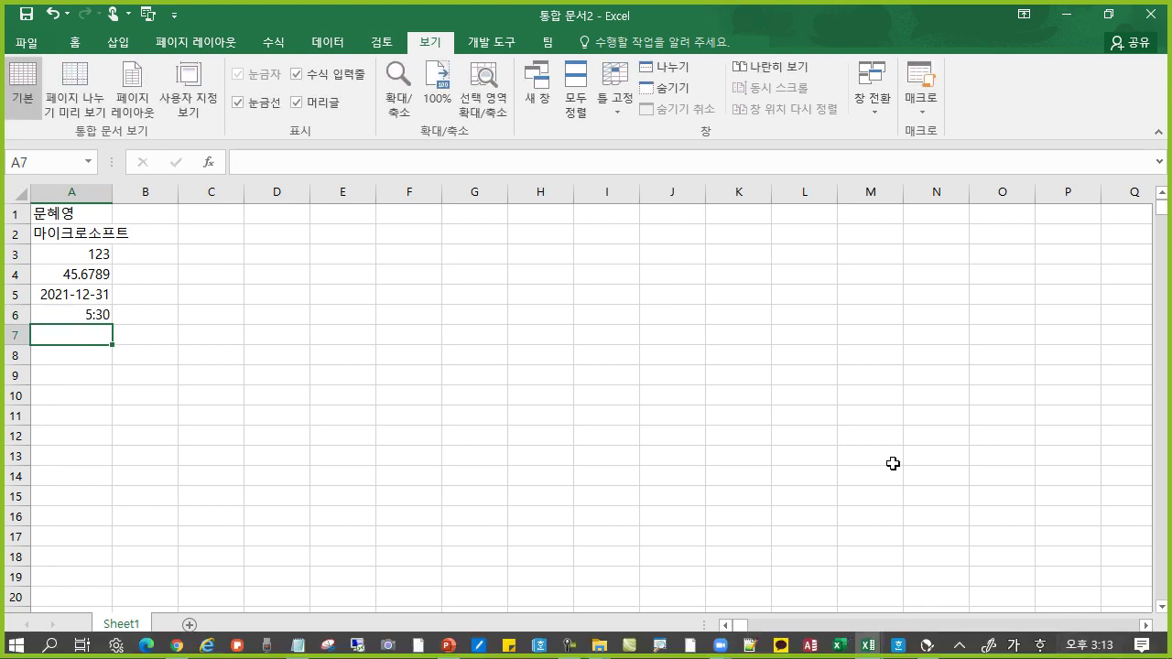
pyautogui.click(892, 463)
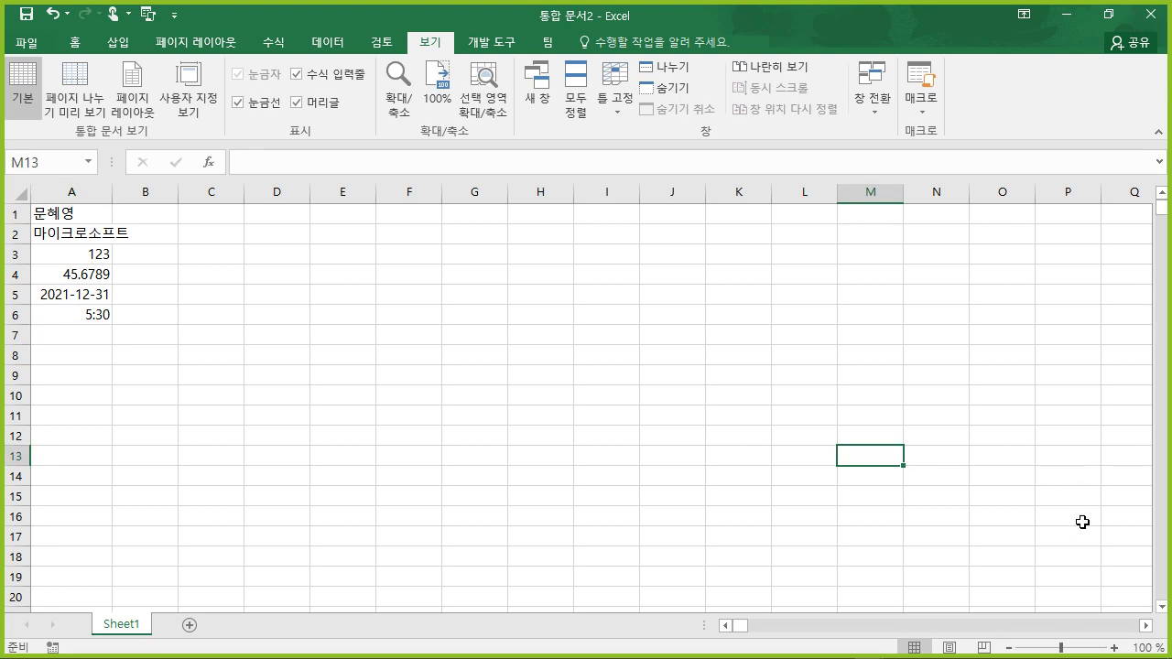
pyautogui.click(1115, 648)
pyautogui.click(1115, 648)
pyautogui.click(1115, 649)
pyautogui.moveTo(739, 631); pyautogui.dragTo(733, 629)
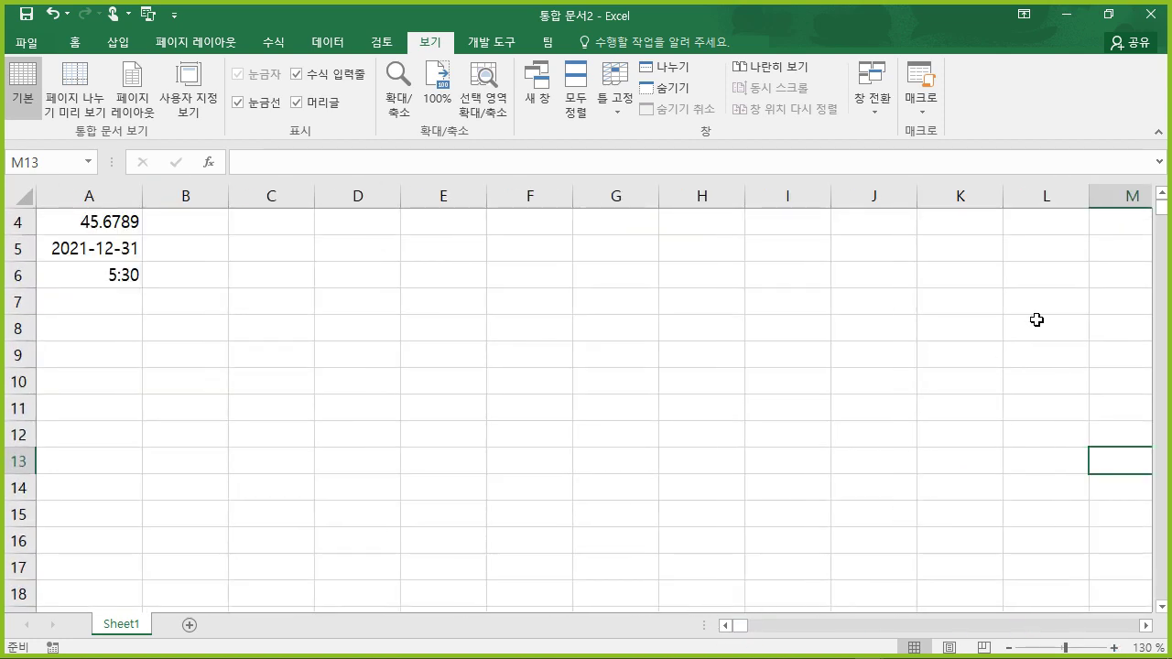
pyautogui.moveTo(1164, 224); pyautogui.dragTo(1164, 217)
pyautogui.click(470, 344)
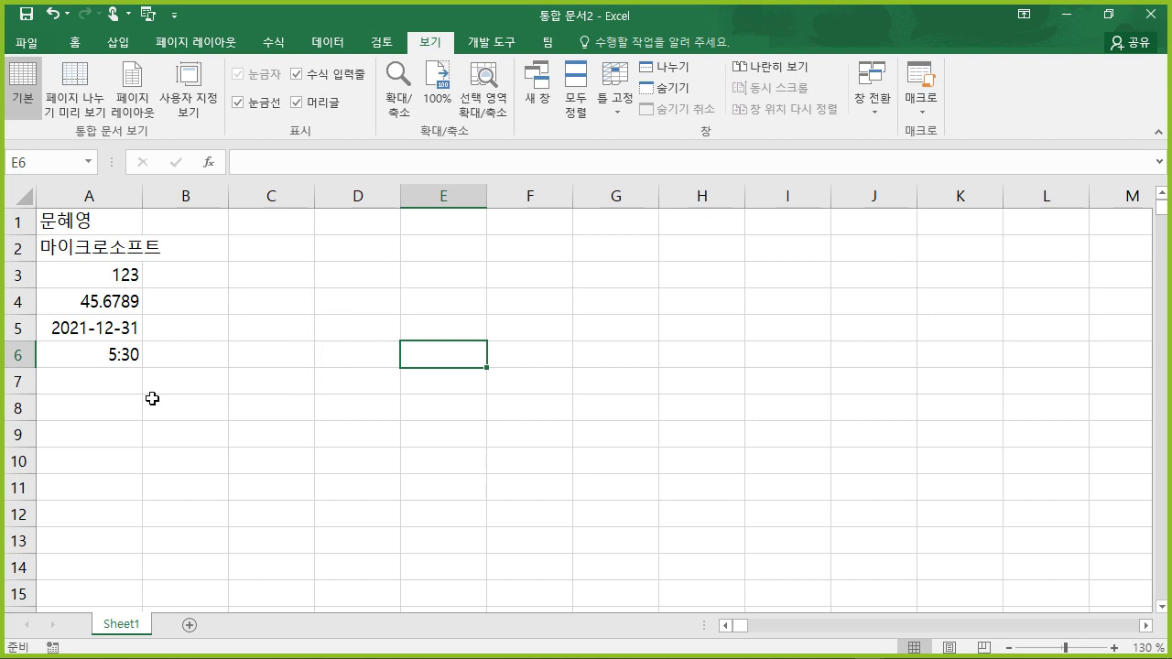
pyautogui.click(110, 226)
pyautogui.click(103, 247)
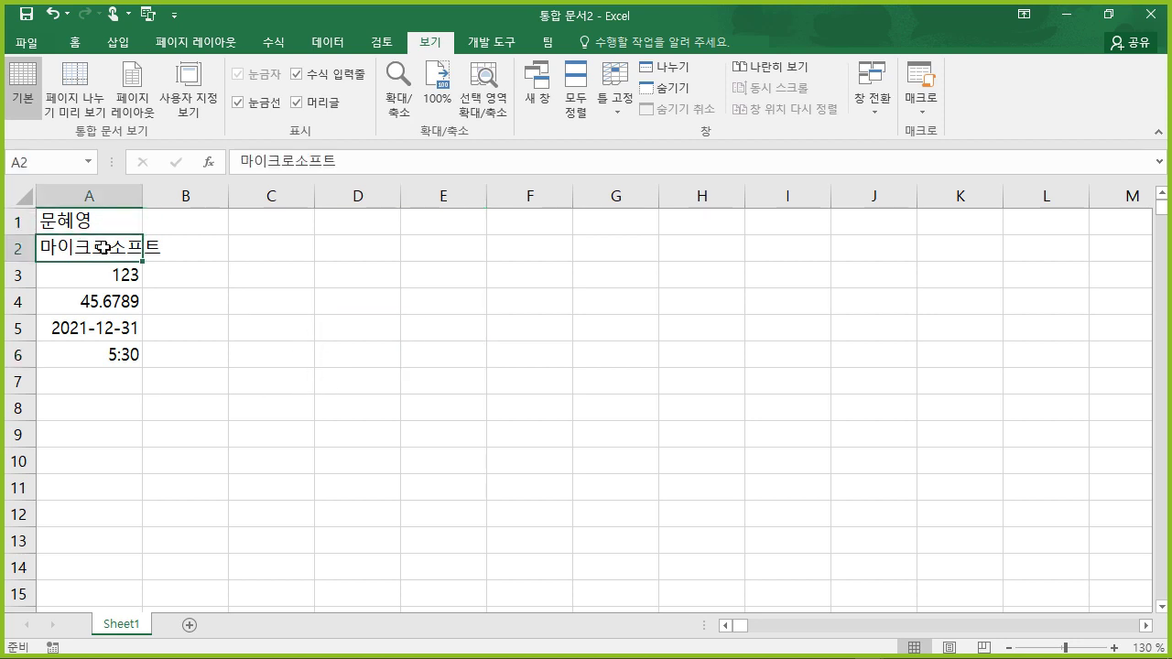
# Inspect the stored values of A3 through A6.
pyautogui.click(76, 278)
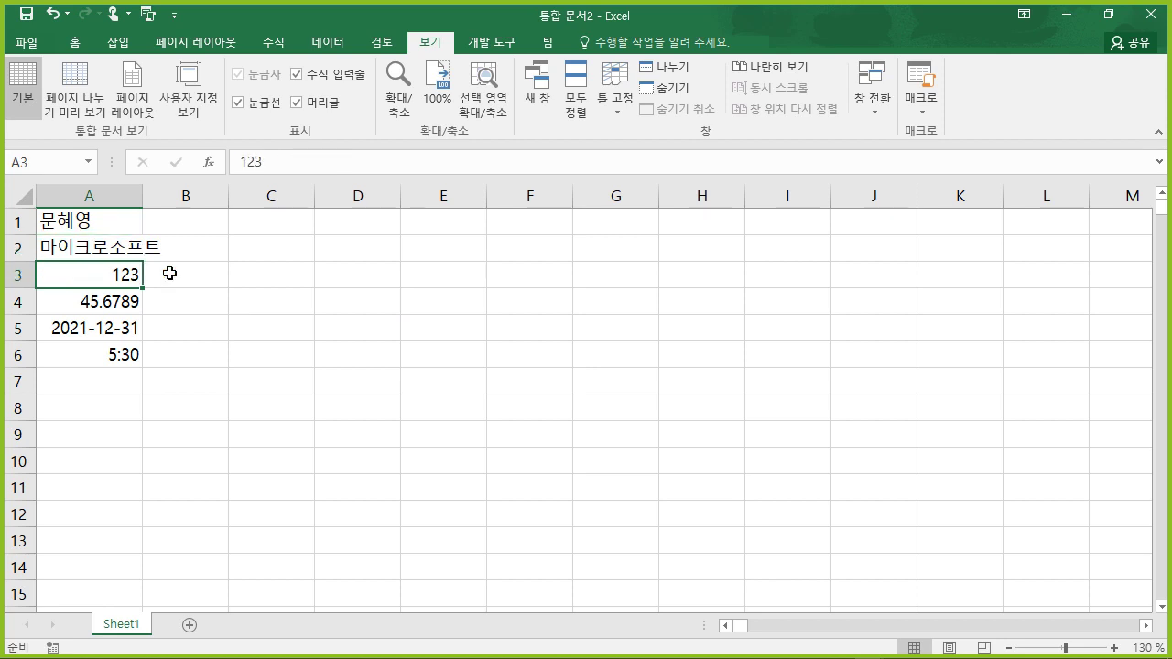
pyautogui.click(67, 302)
pyautogui.click(86, 323)
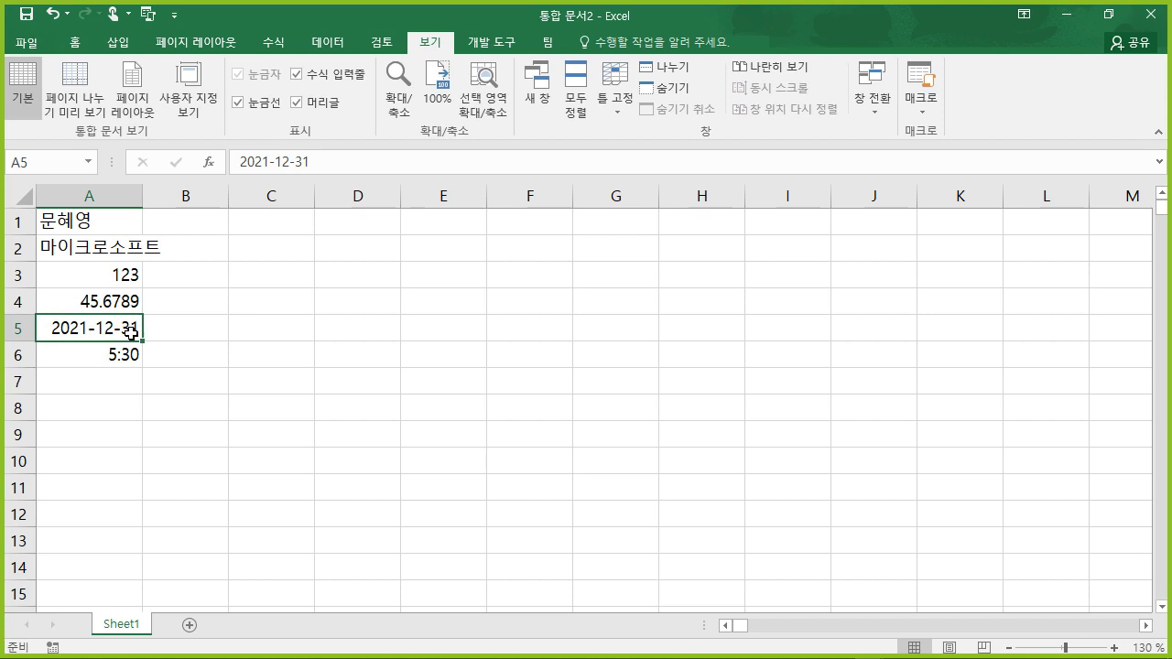
pyautogui.click(77, 352)
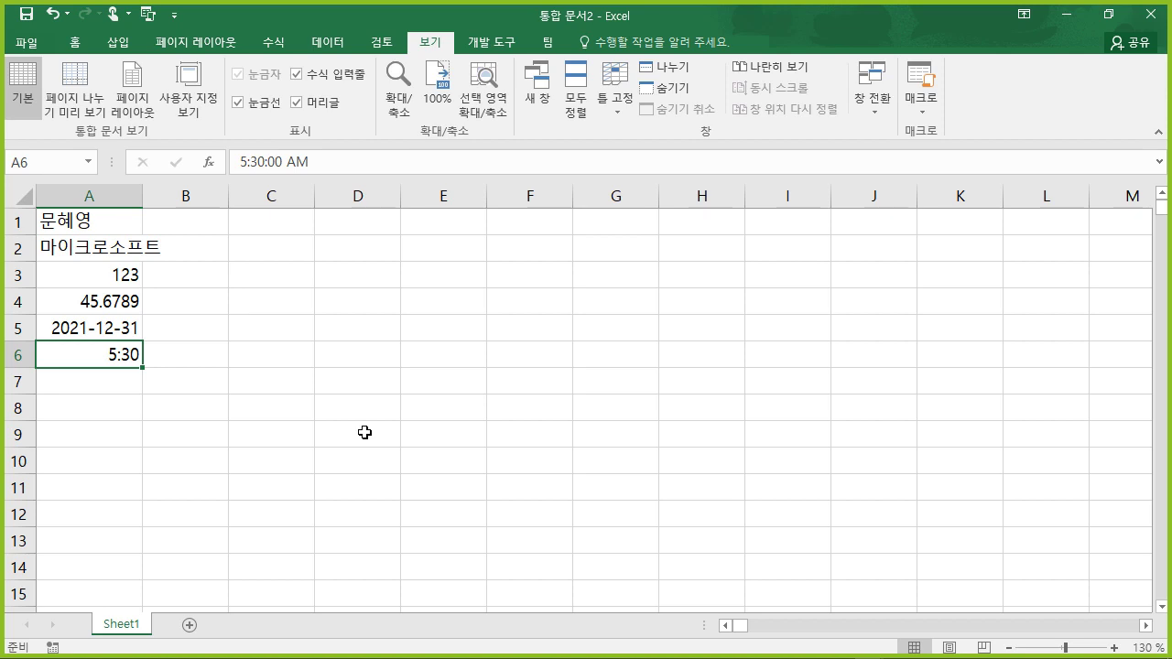
# Enter 0 2/3 in A7 so it stores as the fraction 2/3, then move to A9.
pyautogui.press('Down')
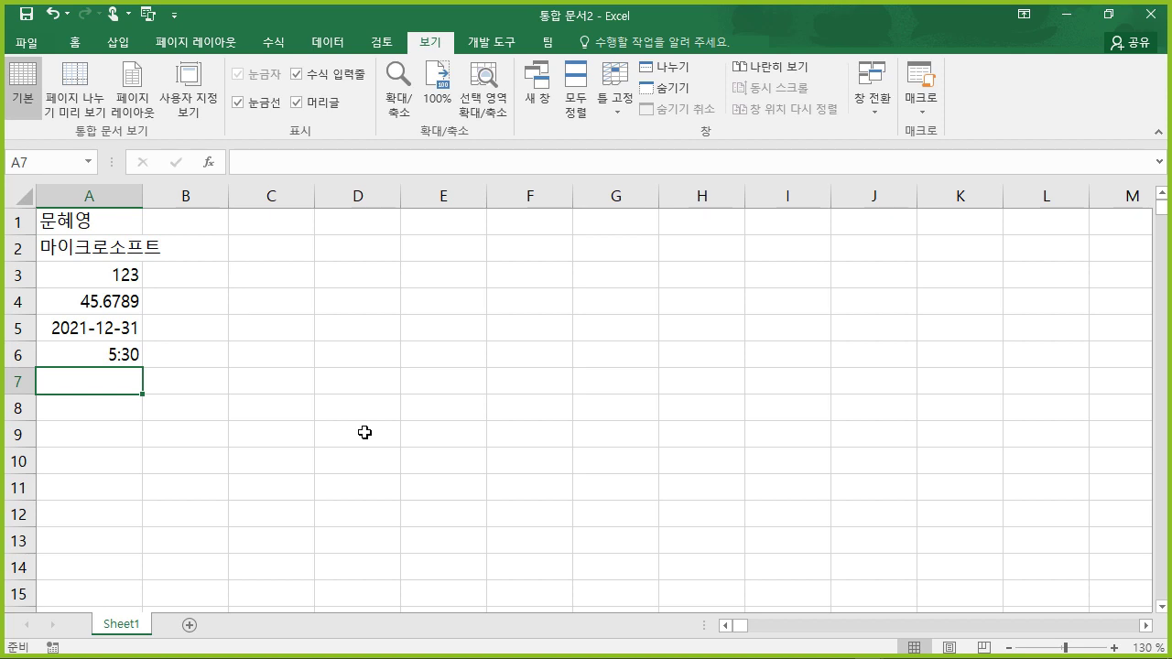
pyautogui.write('0 ')
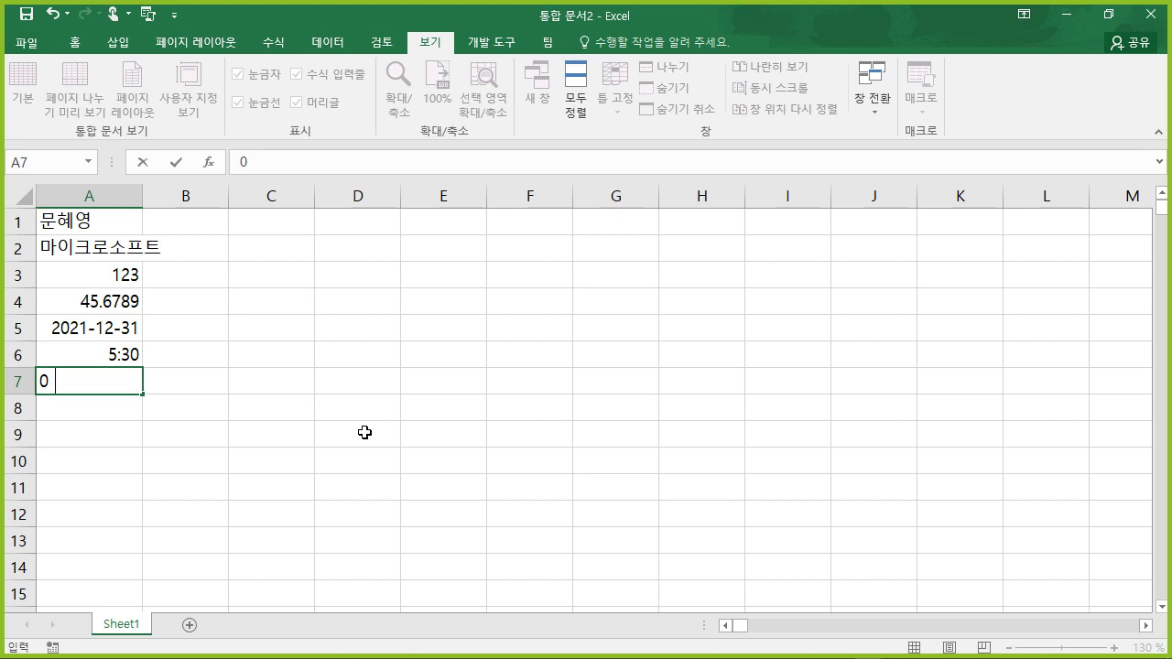
pyautogui.write('2/3')
pyautogui.press('Return')
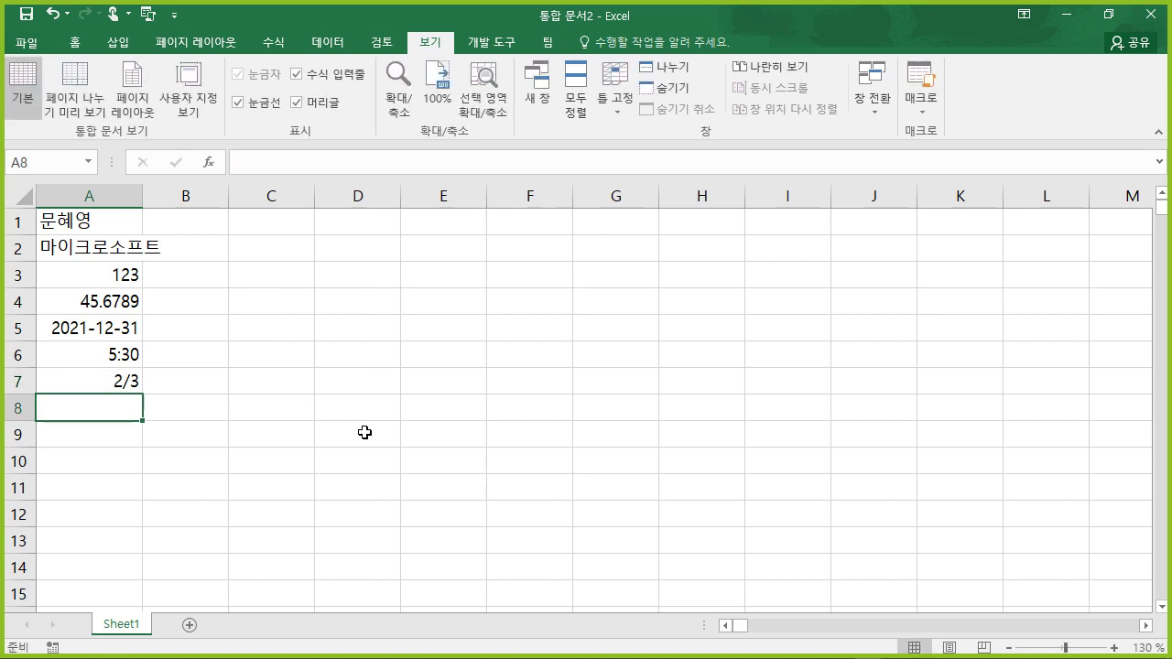
pyautogui.click(99, 379)
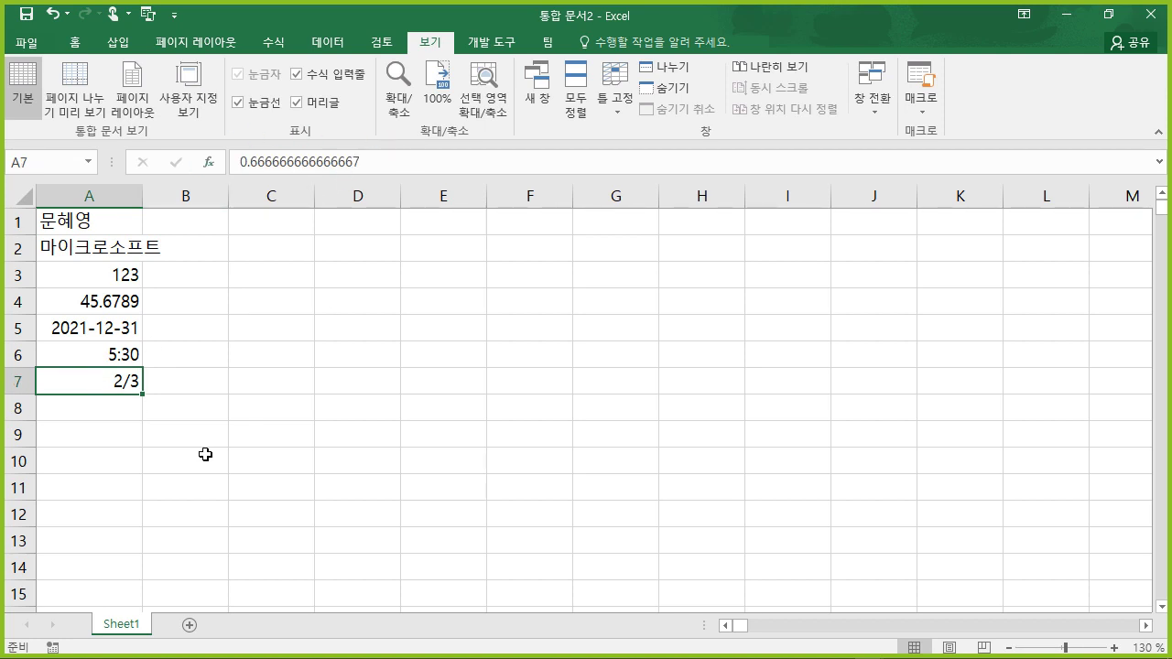
pyautogui.click(99, 406)
pyautogui.click(66, 430)
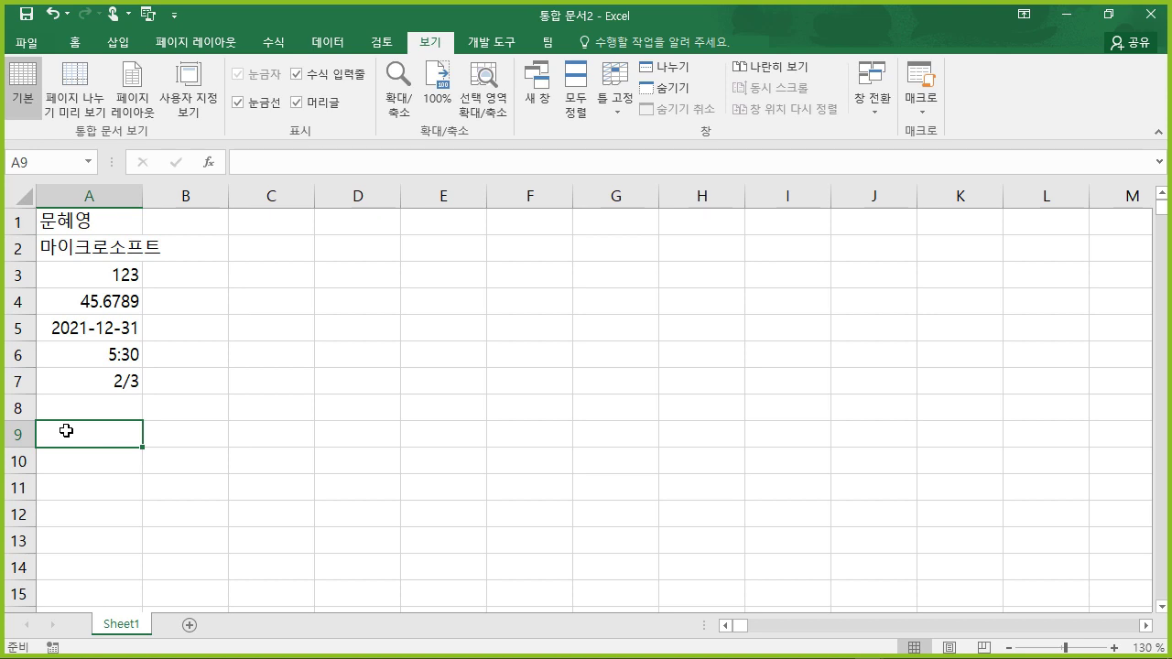
# Enter 엑셀 over 파이팅 as a two-line entry in A9.
pyautogui.write('엑셀')
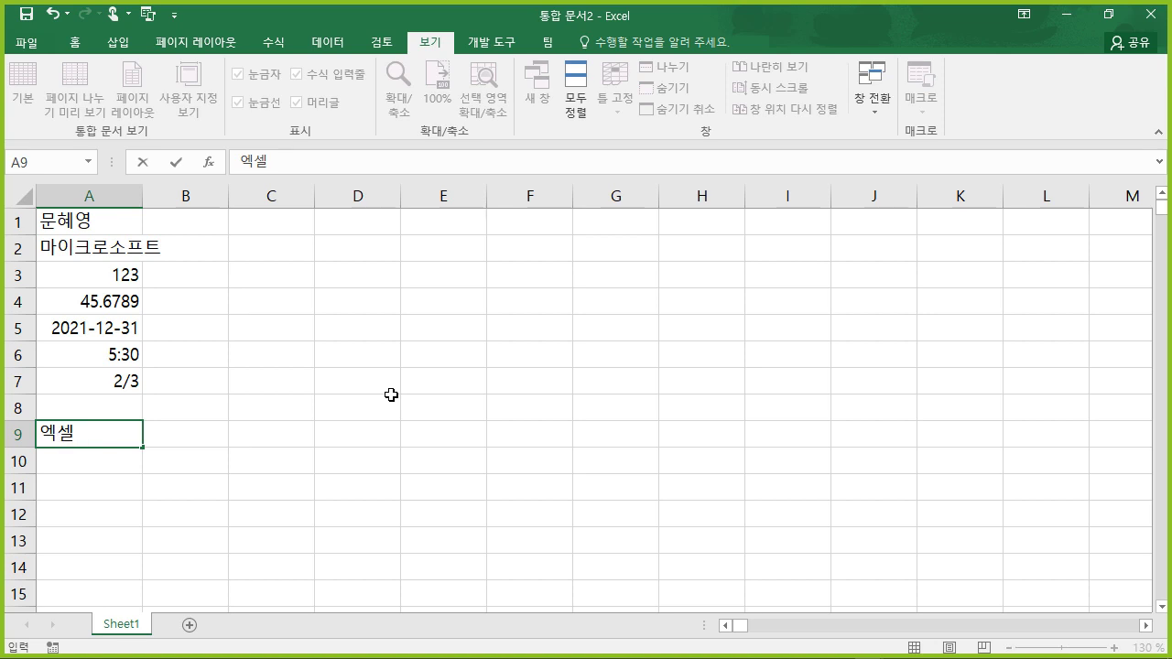
pyautogui.press('Return')
pyautogui.write('파이')
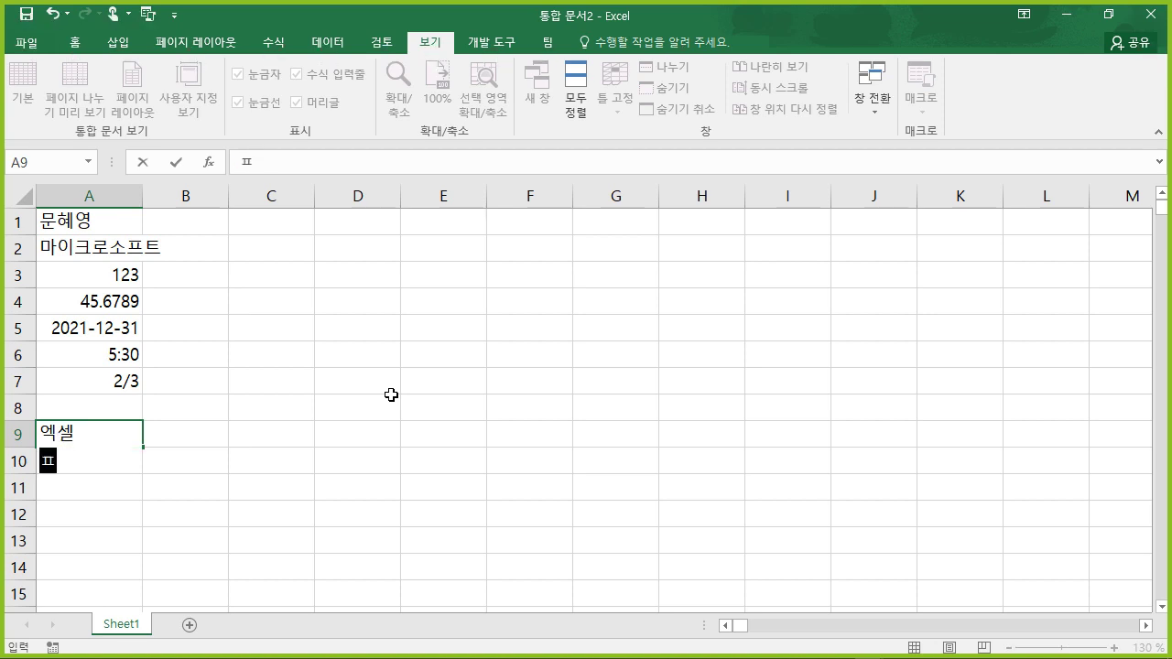
pyautogui.write('팅')
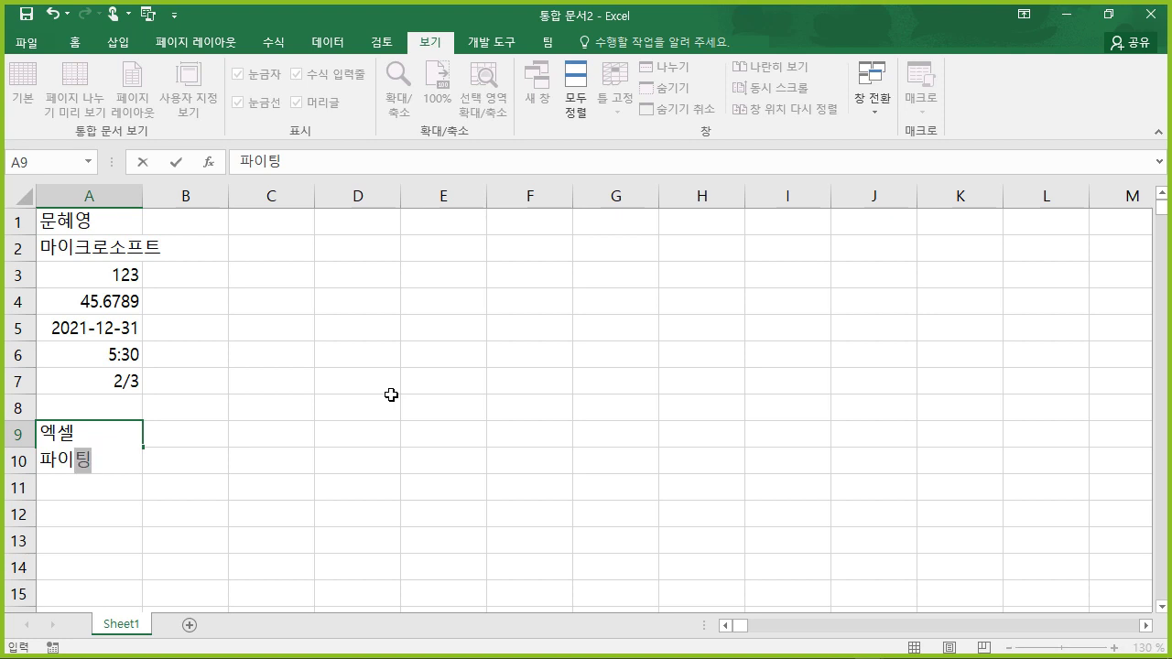
pyautogui.press('Return')
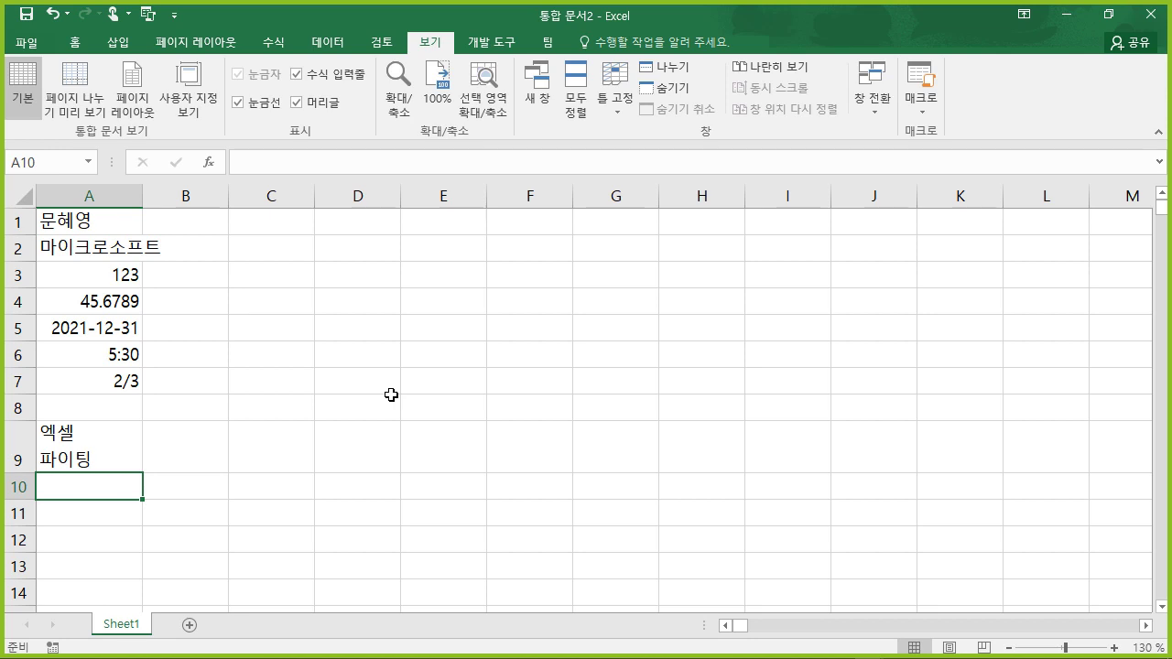
# Enter 행복 over 하니? as a two-line entry in A10.
pyautogui.write('행복')
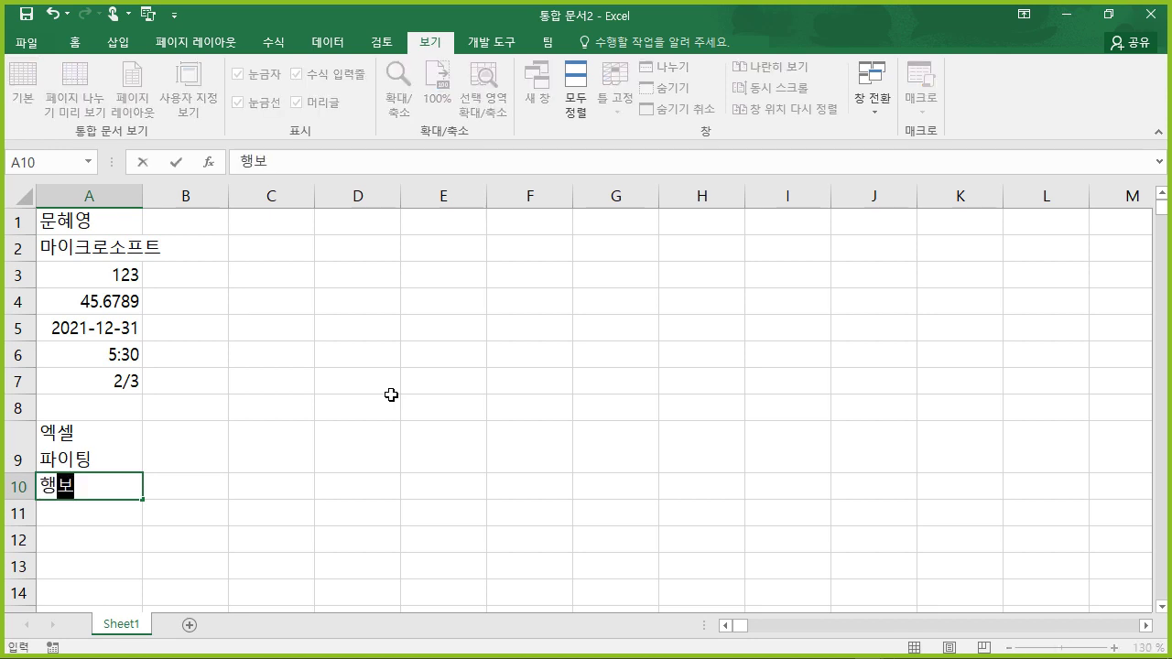
pyautogui.press('Return')
pyautogui.write('하니?')
pyautogui.press('Return')
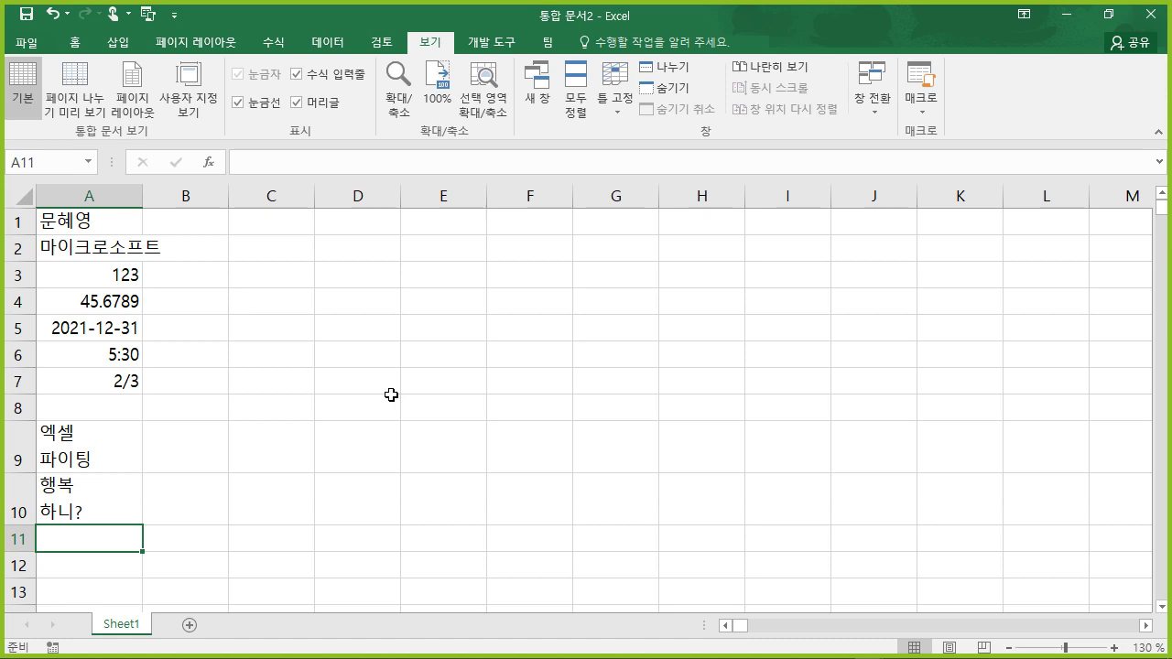
pyautogui.press('Right')
pyautogui.press('Up')
pyautogui.press('Up')
pyautogui.press('Up')
pyautogui.press('Up')
pyautogui.press('Up')
pyautogui.press('Up')
pyautogui.press('Up')
pyautogui.press('Up')
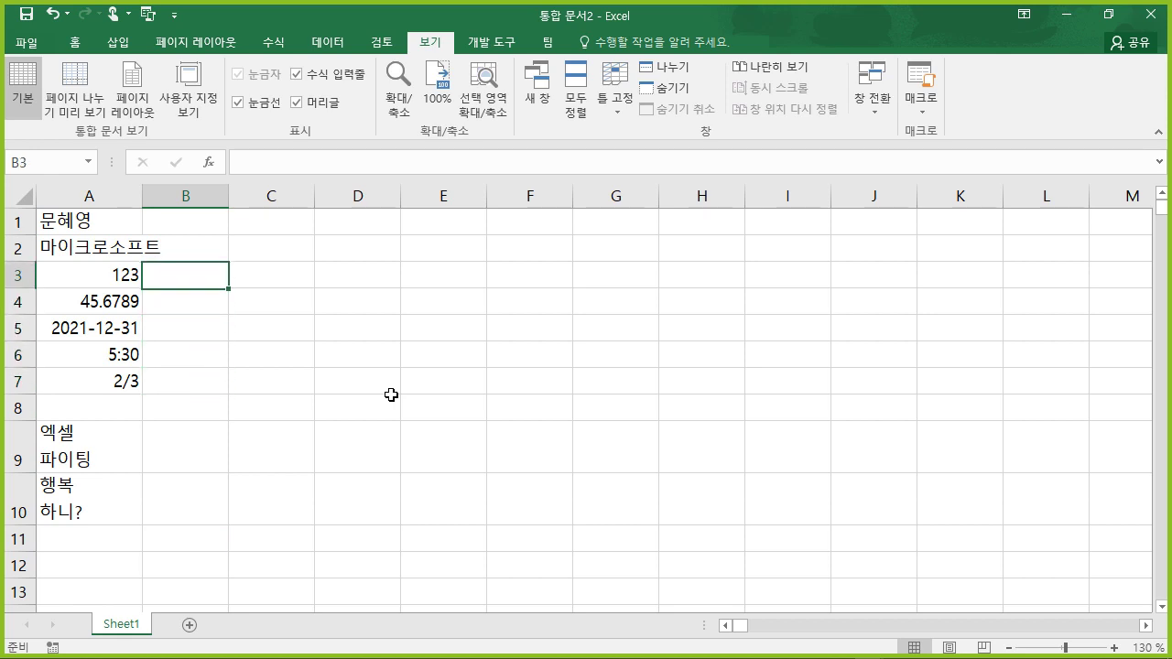
# Autofit column A, drag it wider, then autofit it again to its contents.
pyautogui.doubleClick(142, 195)
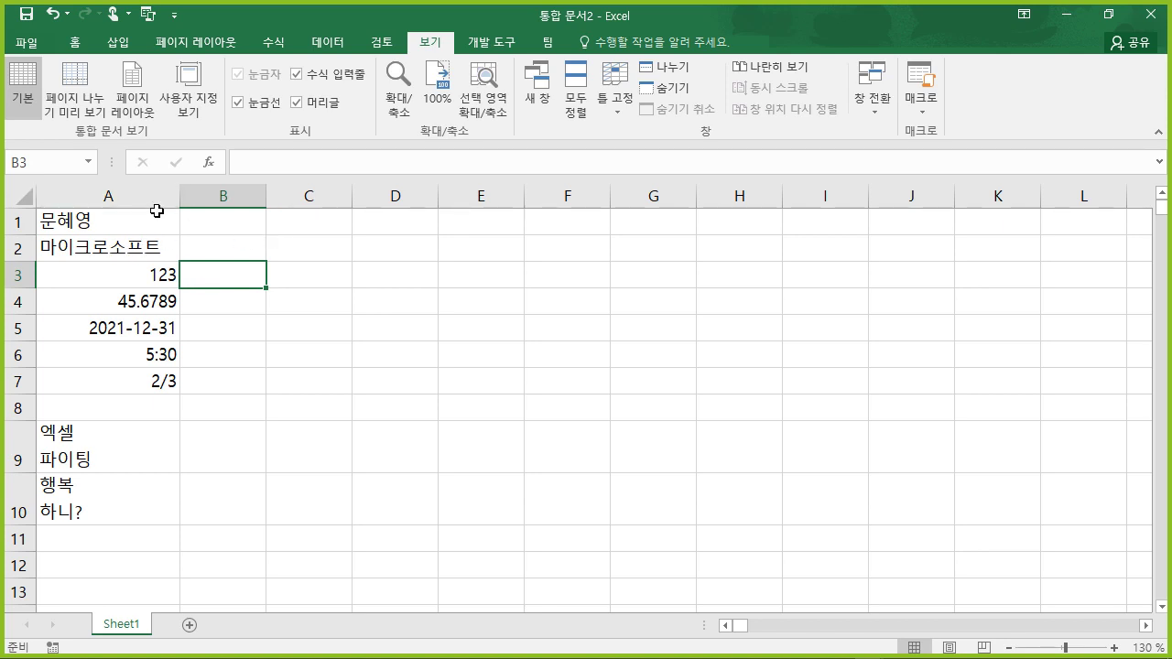
pyautogui.moveTo(176, 196); pyautogui.dragTo(357, 196)
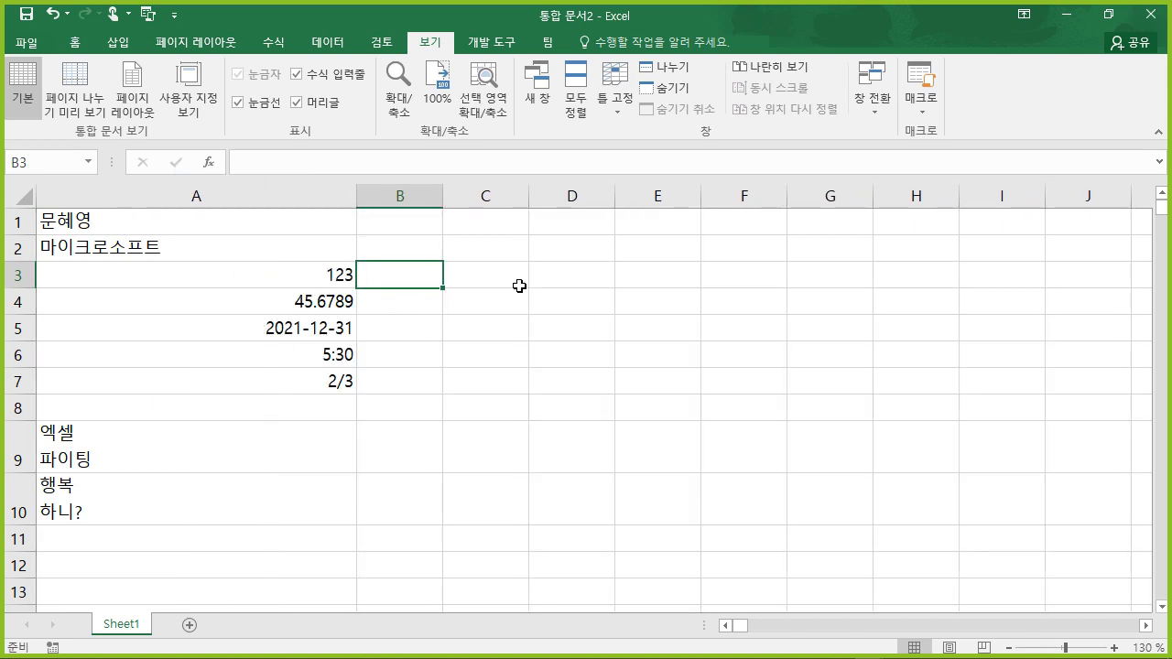
pyautogui.doubleClick(356, 202)
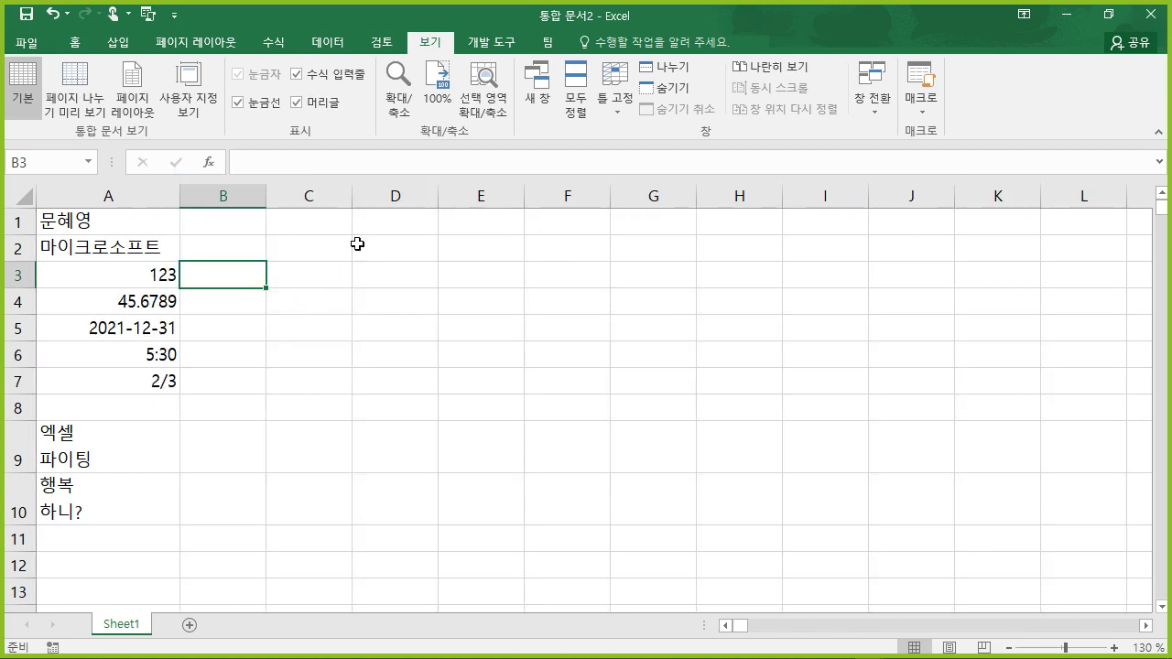
pyautogui.click(487, 346)
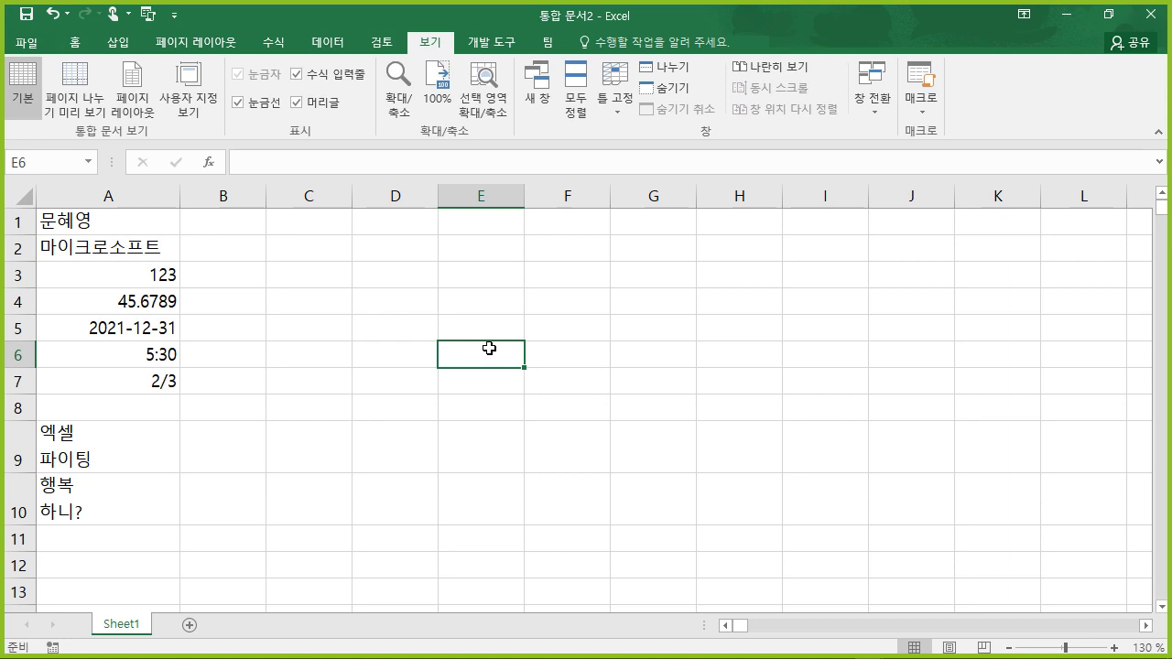
pyautogui.click(297, 228)
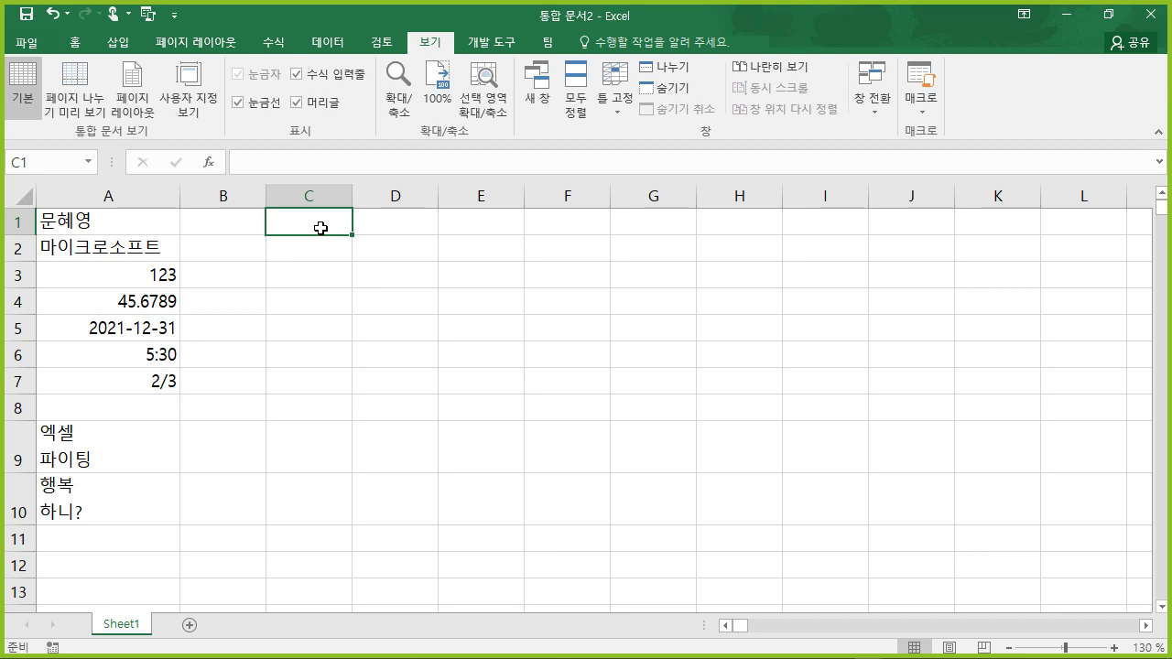
# Enter =TODAY() in C1 and the fixed date 2021-01-25 in C2 with Ctrl+;.
pyautogui.write('=')
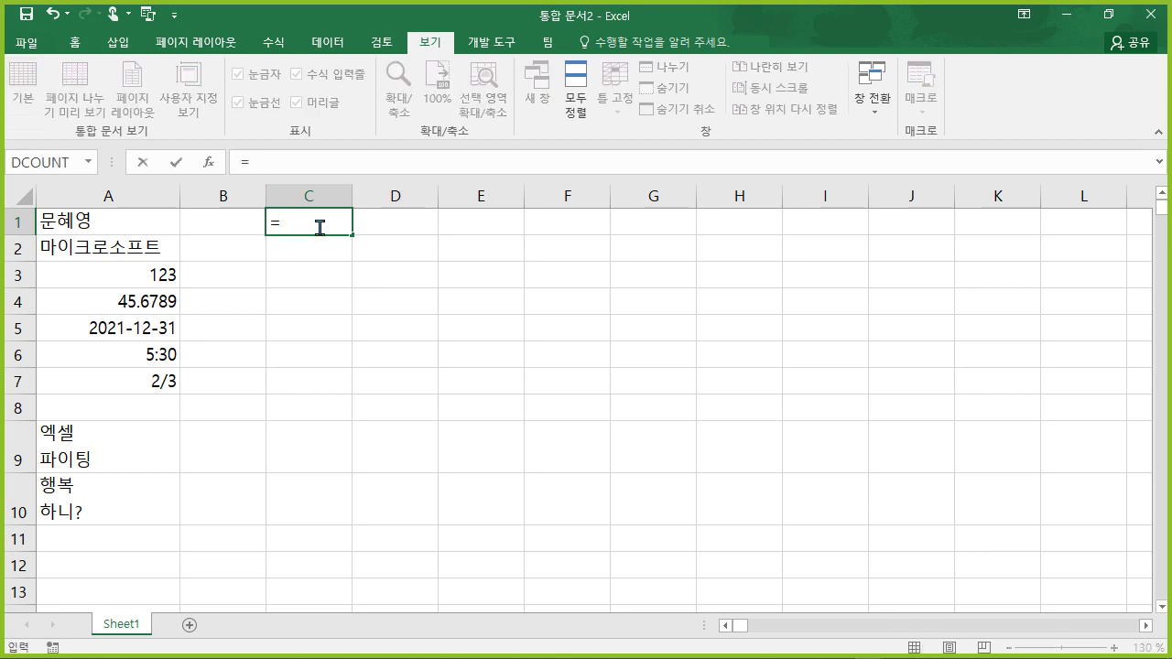
pyautogui.write('ㅅ')
pyautogui.press('BackSpace')
pyautogui.write('today()')
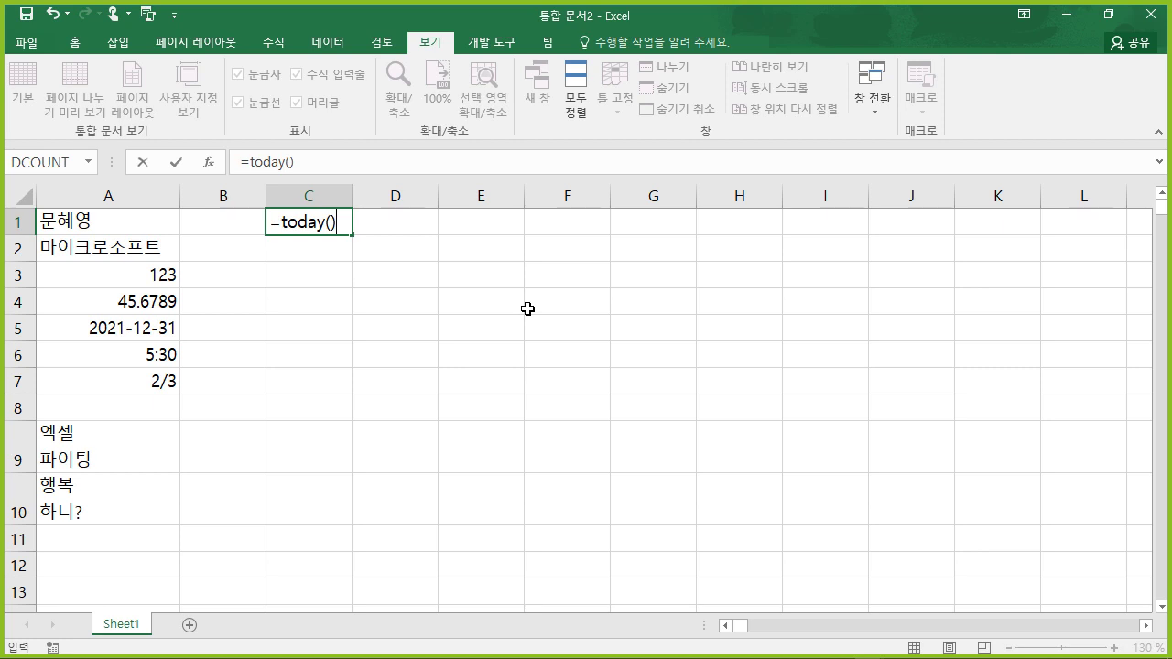
pyautogui.hotkey('ctrl', 'Return')
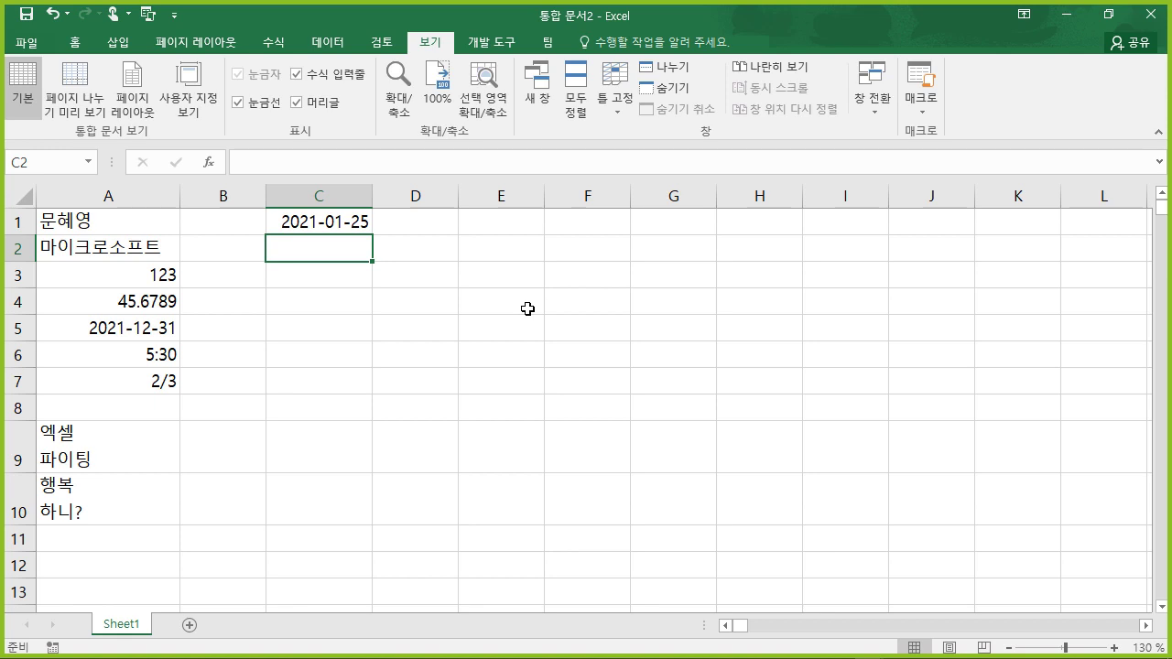
pyautogui.hotkey('ctrl', ';')
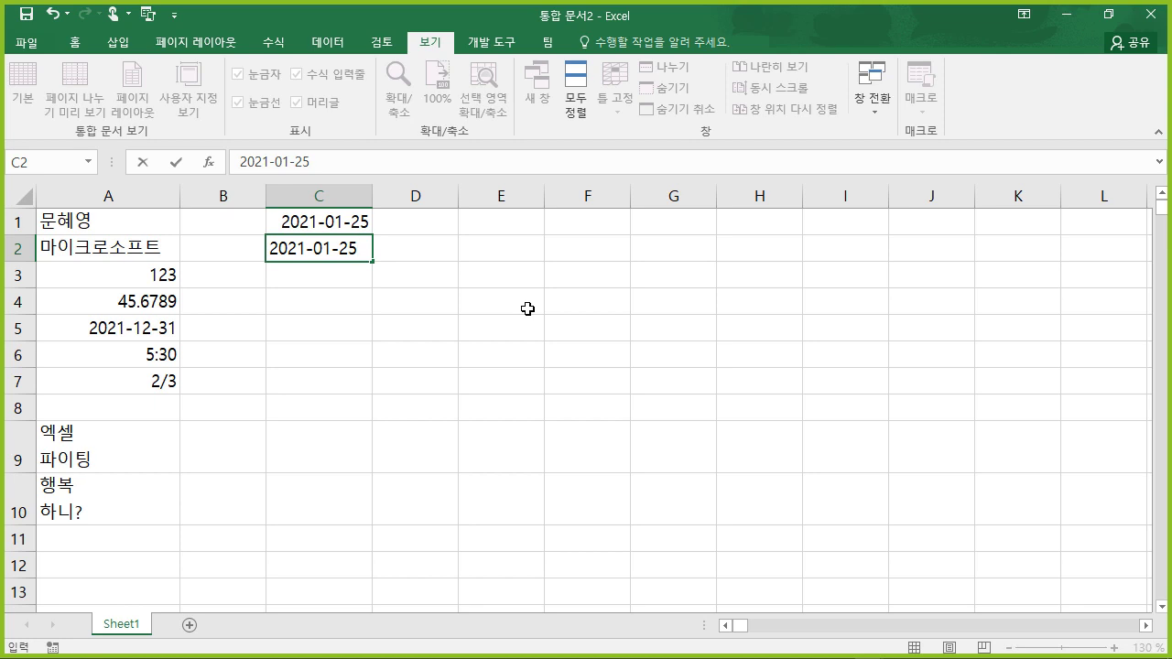
pyautogui.press('Return')
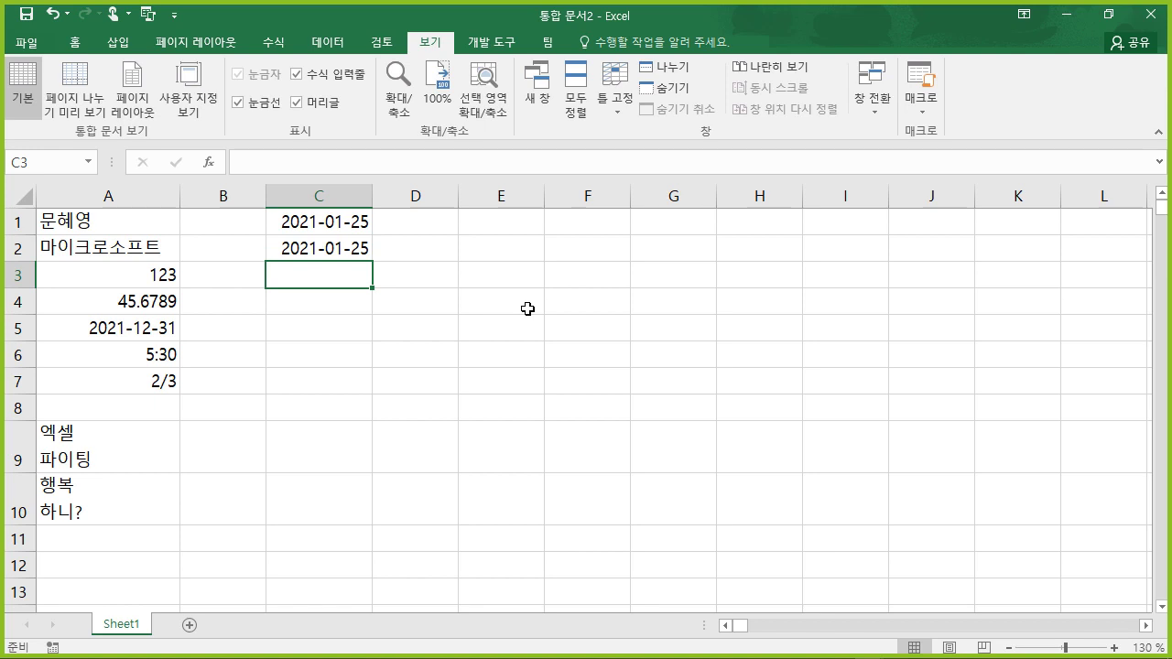
# Try a colon entry in C3 and switch the keyboard input method.
pyautogui.press('F2')
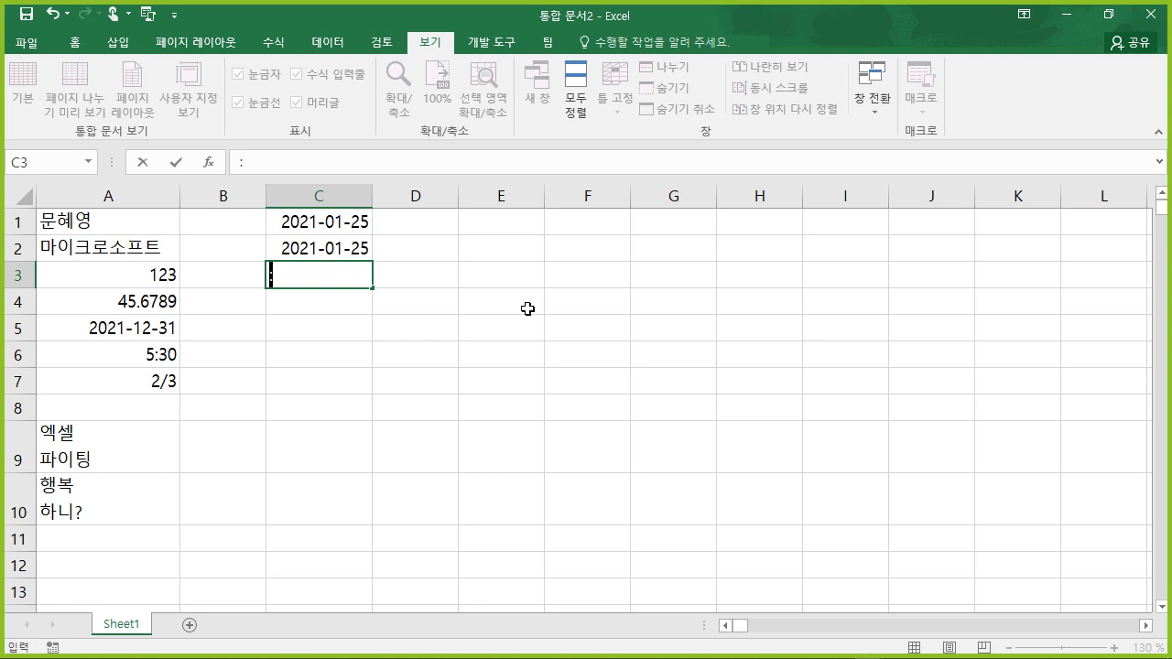
pyautogui.write(':')
pyautogui.press('Return')
pyautogui.press('Up')
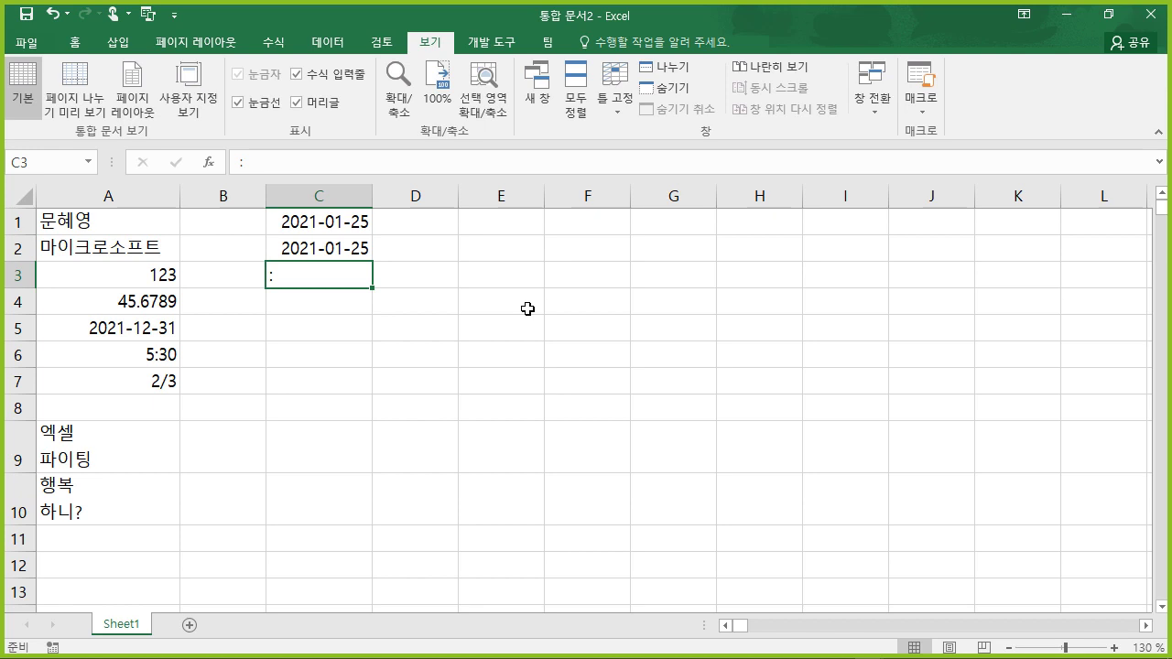
pyautogui.press('super+space')
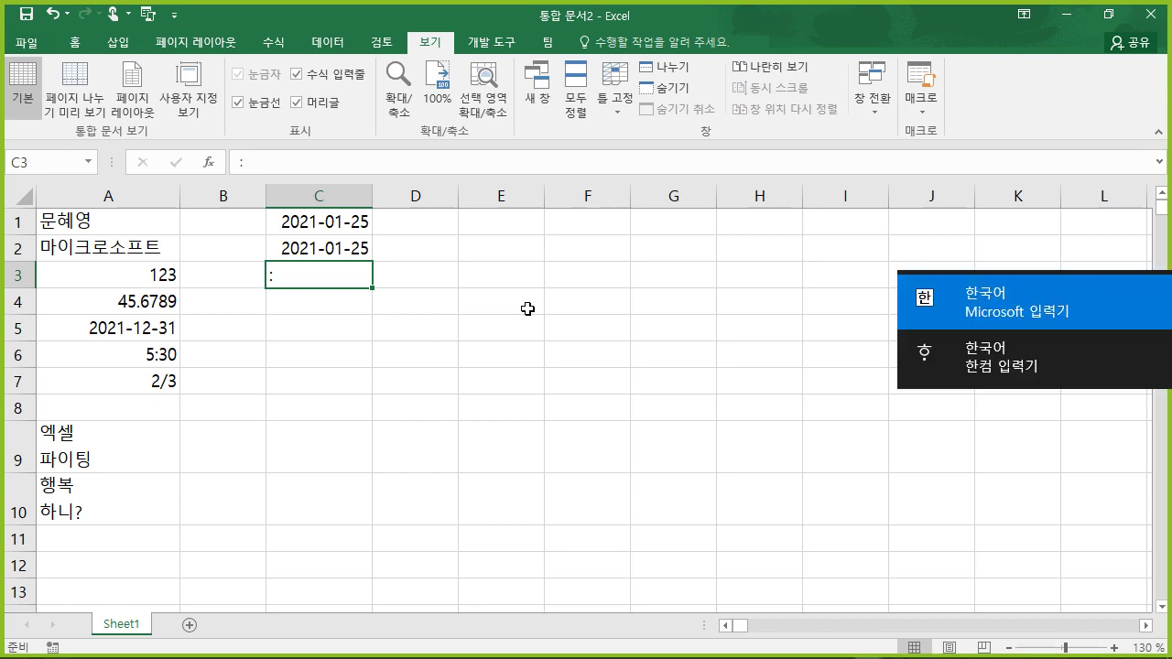
# Insert the current time 3:16 PM into C4, then check C3 and C1's formula.
pyautogui.click(340, 303)
pyautogui.hotkey('ctrl', 'shift', ';')
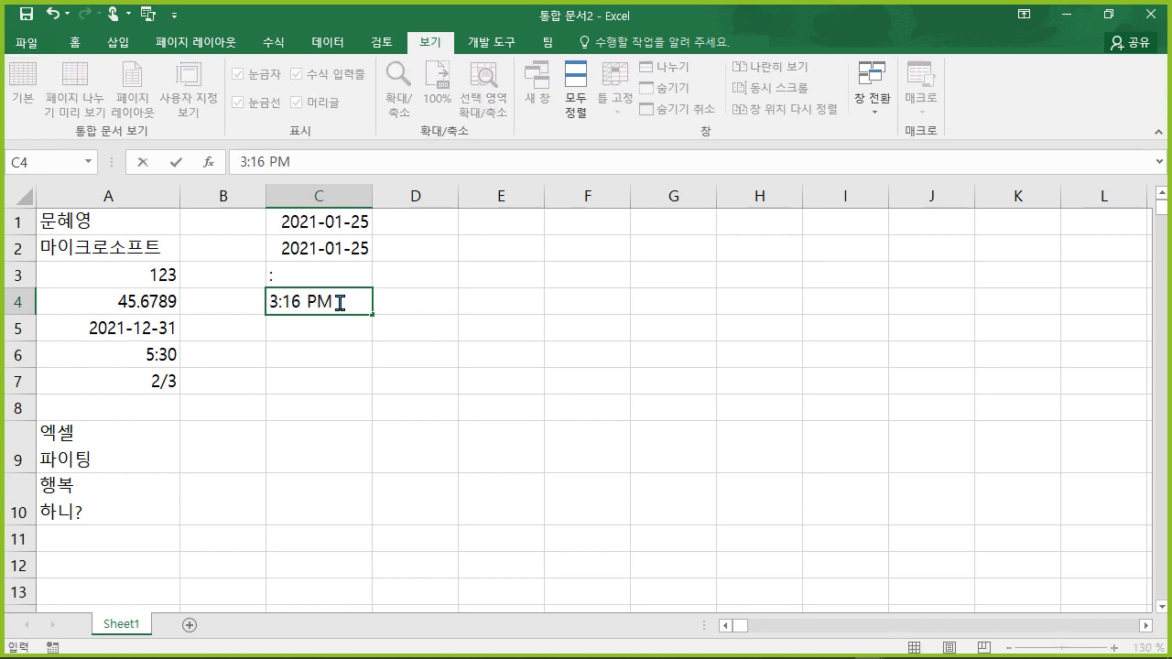
pyautogui.press('Return')
pyautogui.click(328, 274)
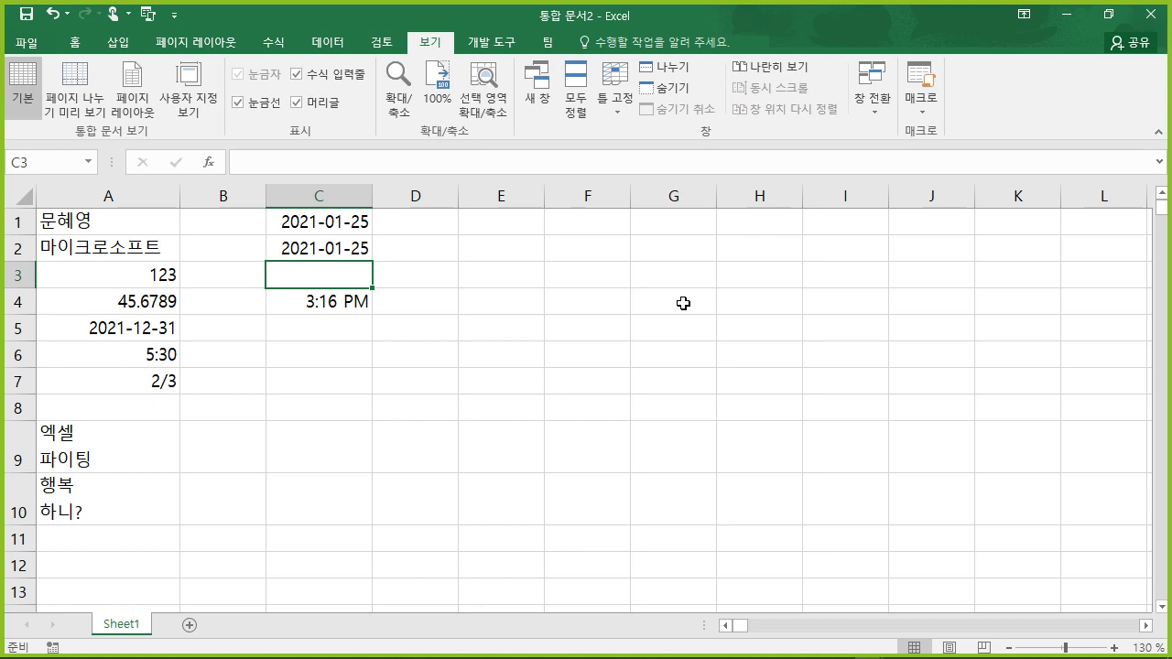
pyautogui.click(347, 227)
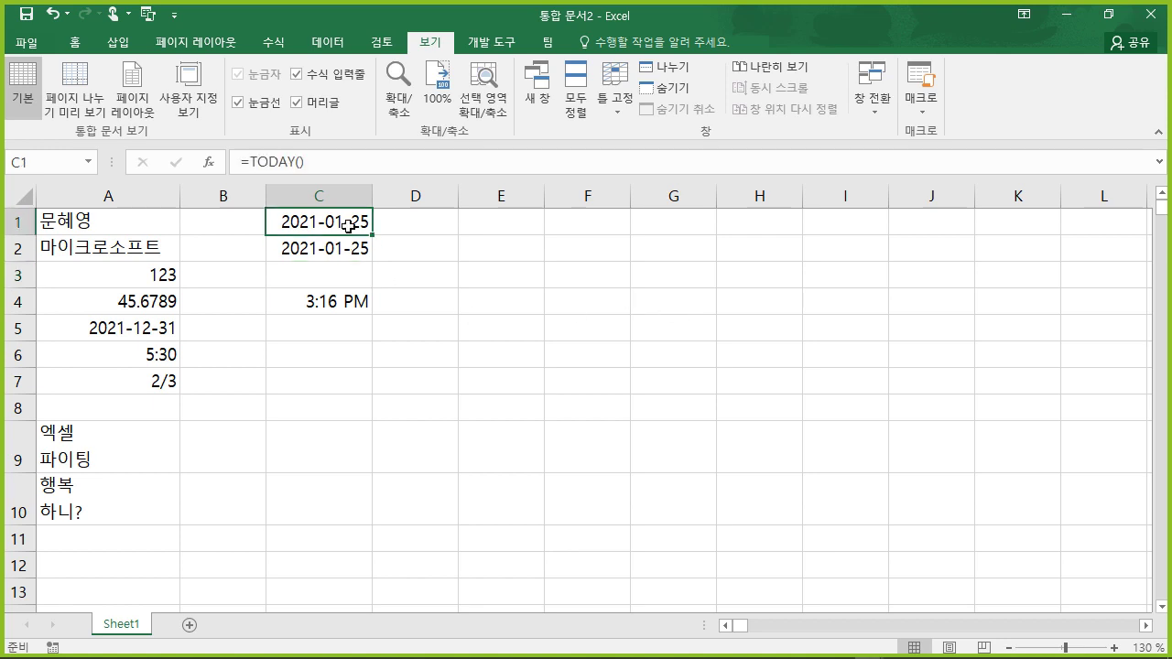
# Delete C1's TODAY formula and enter 7, which Excel shows as 1900-01-07.
pyautogui.click(72, 43)
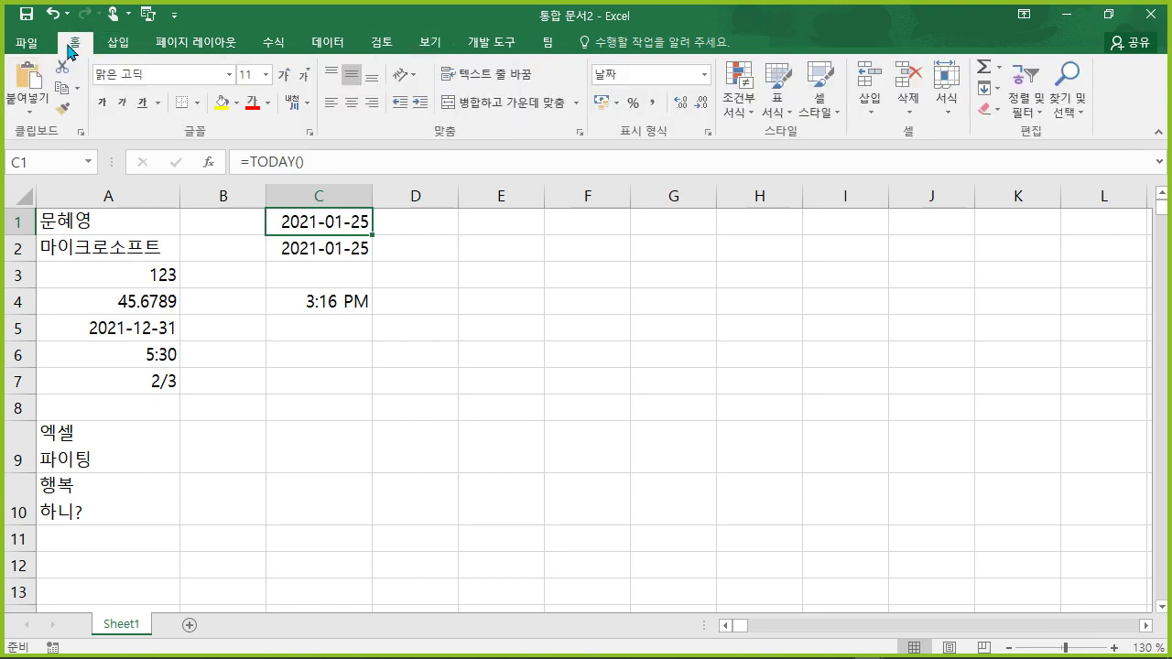
pyautogui.click(449, 306)
pyautogui.click(339, 224)
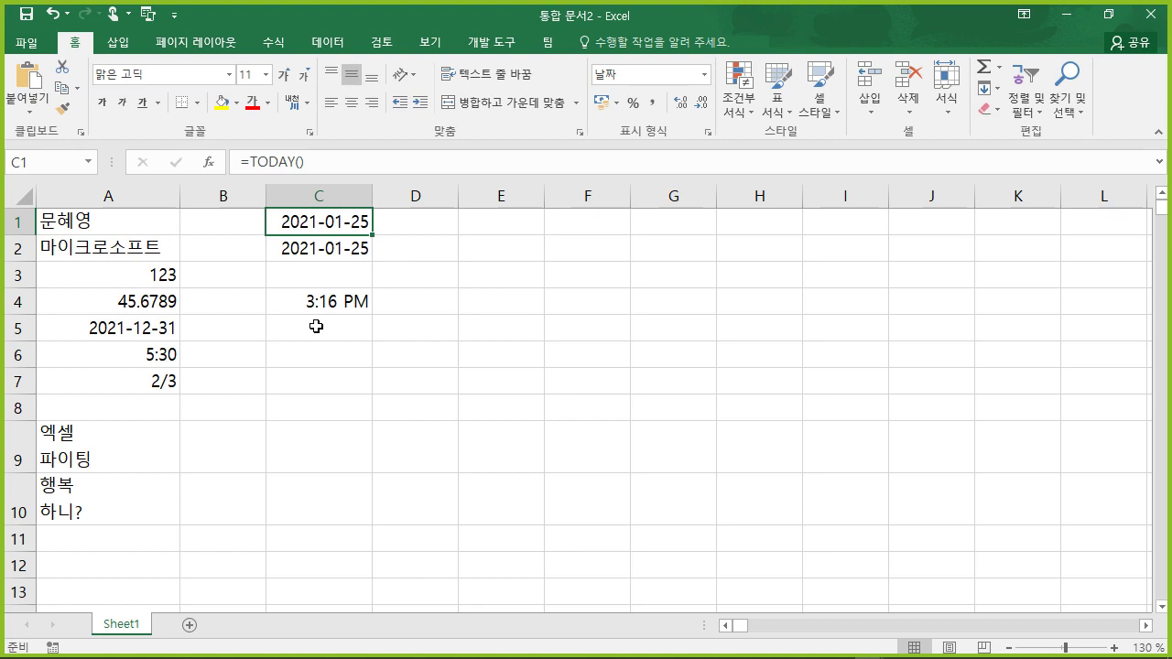
pyautogui.press('Delete')
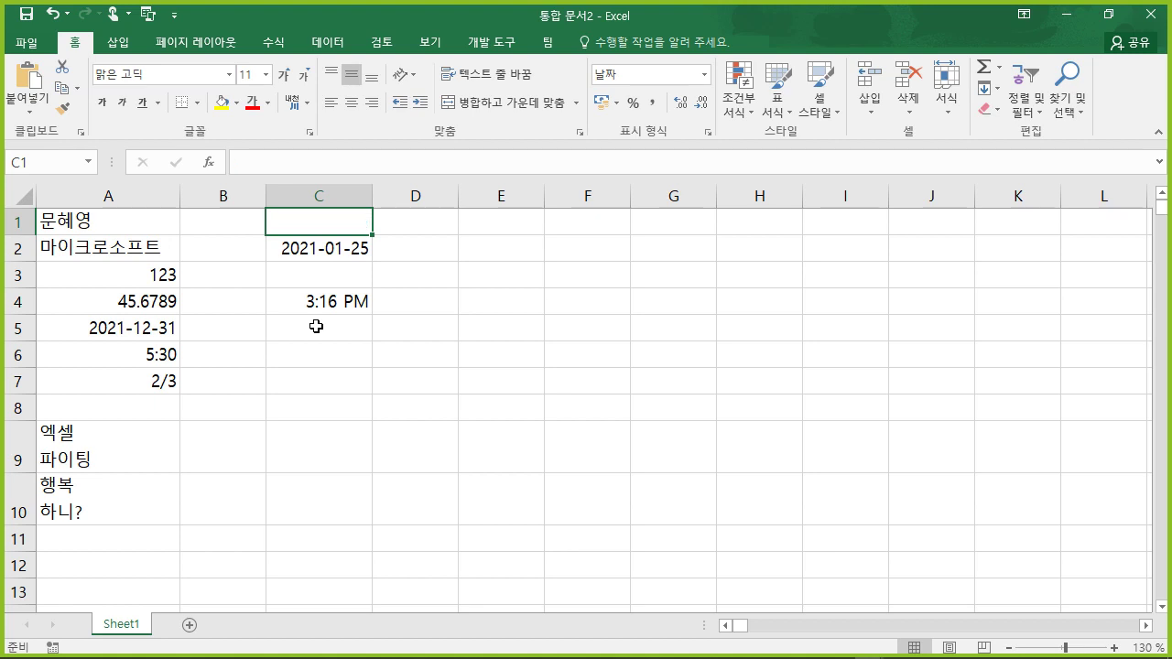
pyautogui.write('7')
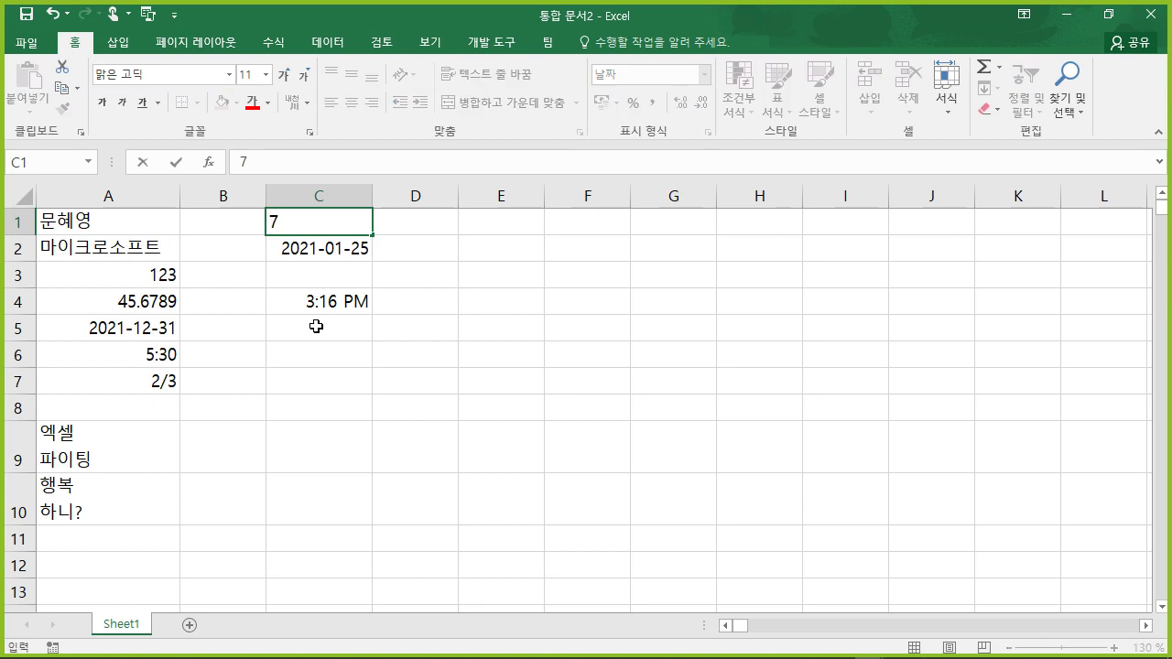
pyautogui.press('Return')
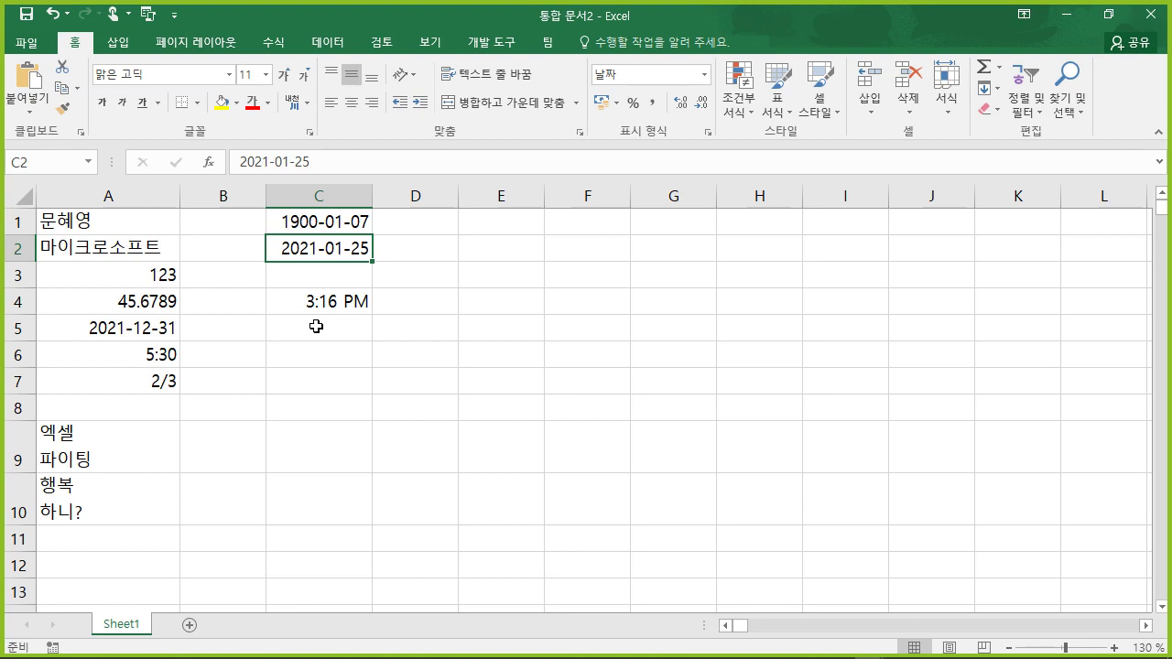
pyautogui.click(335, 219)
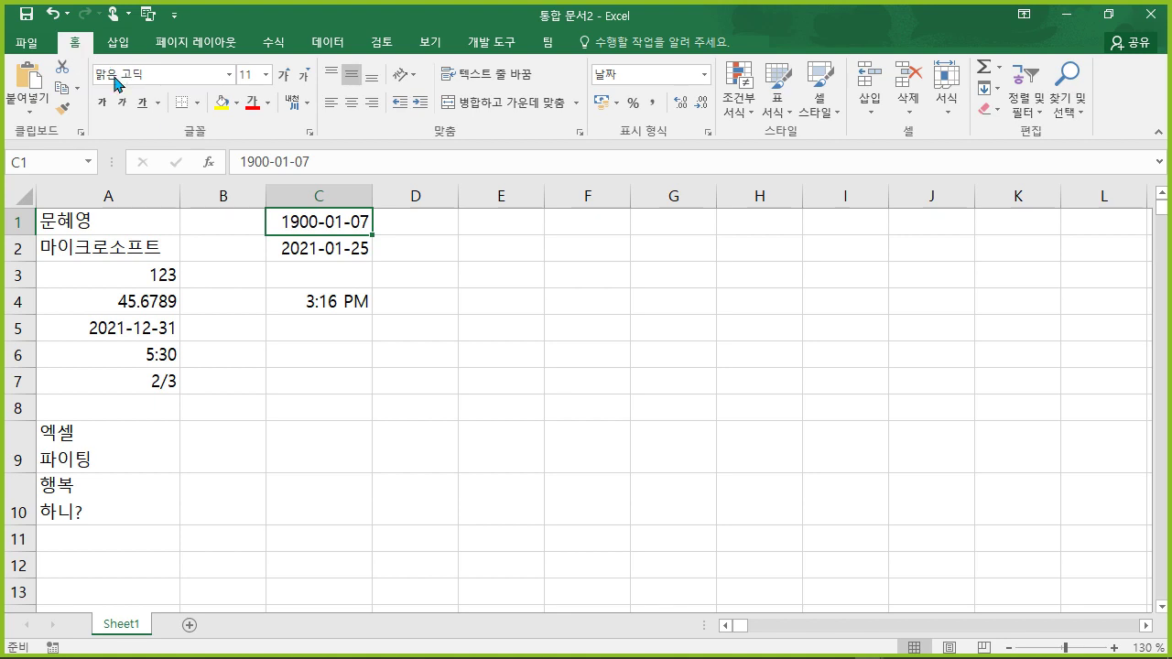
# Use Clear All on C1 and re-enter 7 so it shows as a plain number.
pyautogui.click(998, 109)
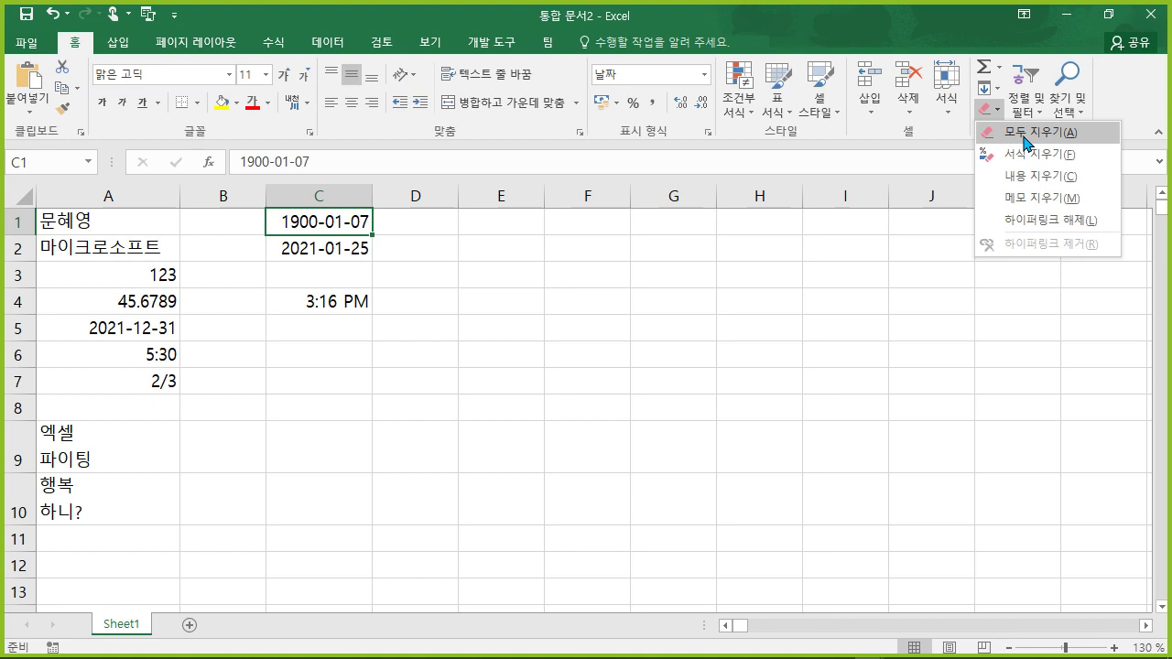
pyautogui.click(1016, 131)
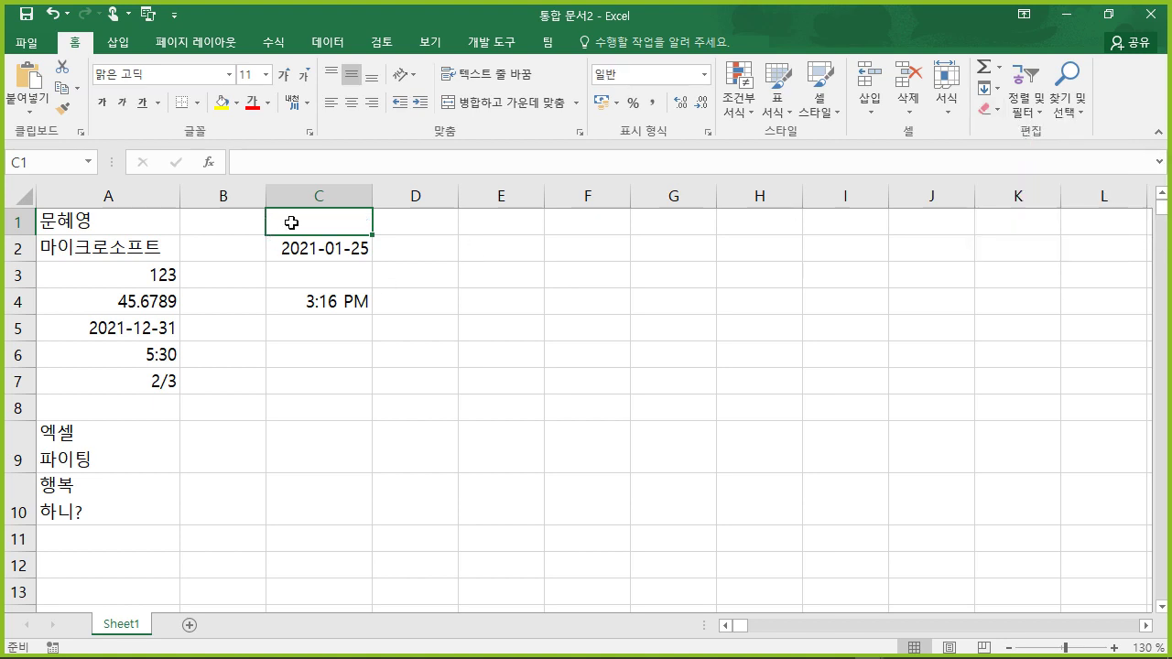
pyautogui.write('7')
pyautogui.press('Return')
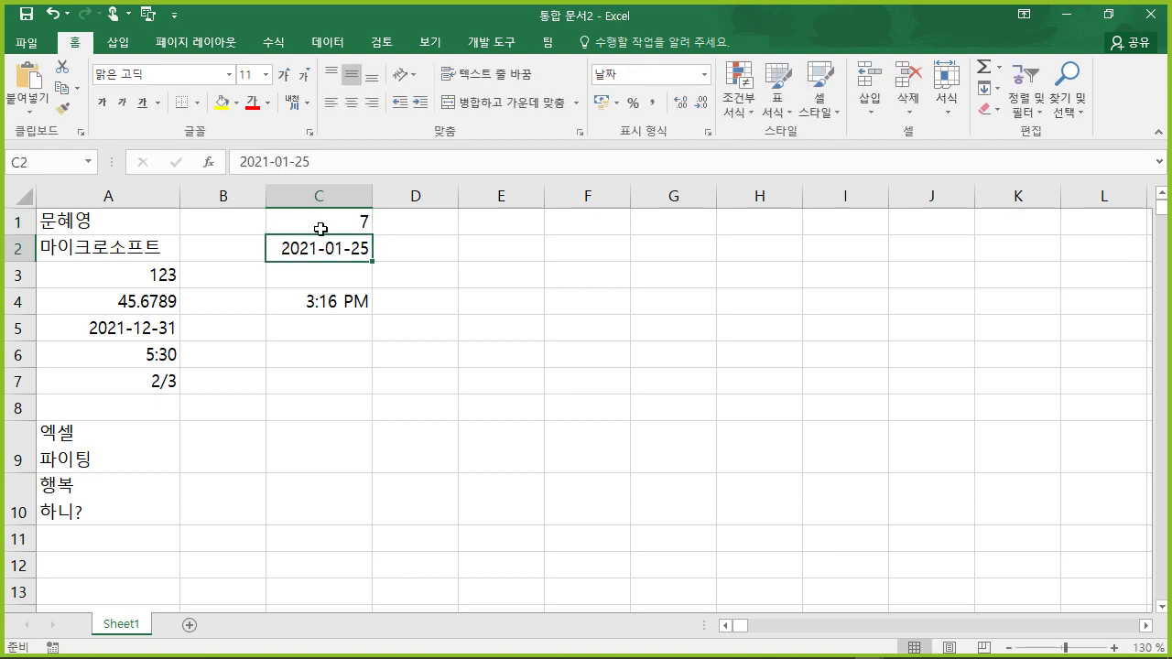
pyautogui.click(321, 228)
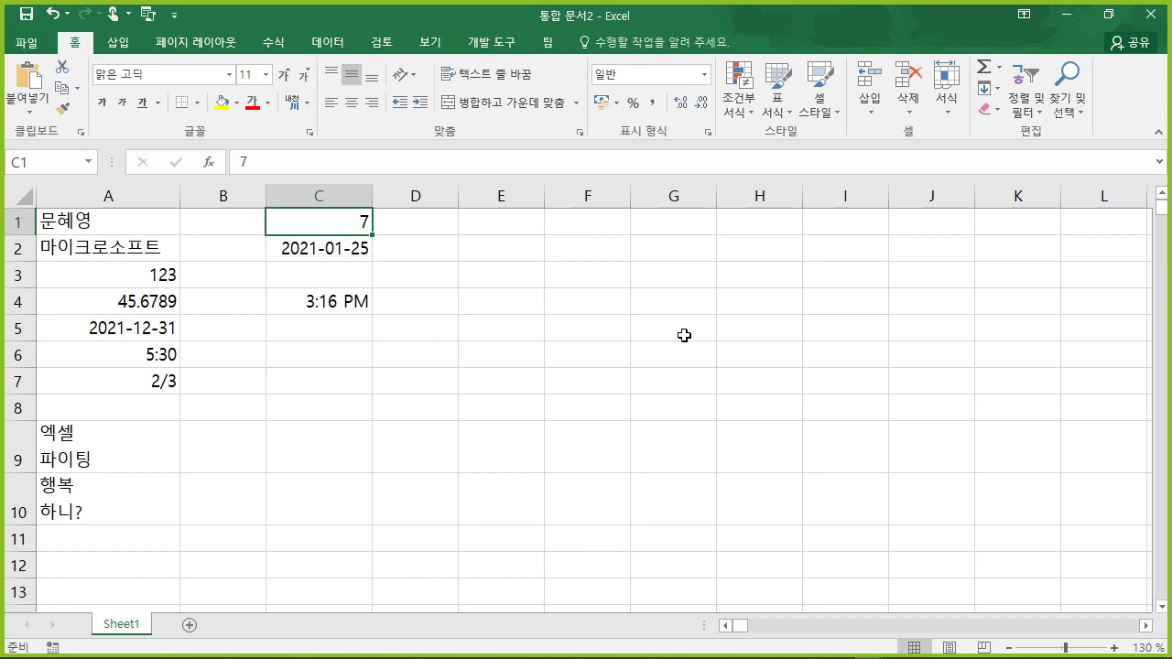
# Reopen the Clear options and mark them up with annotation strokes for viewers.
pyautogui.click(990, 109)
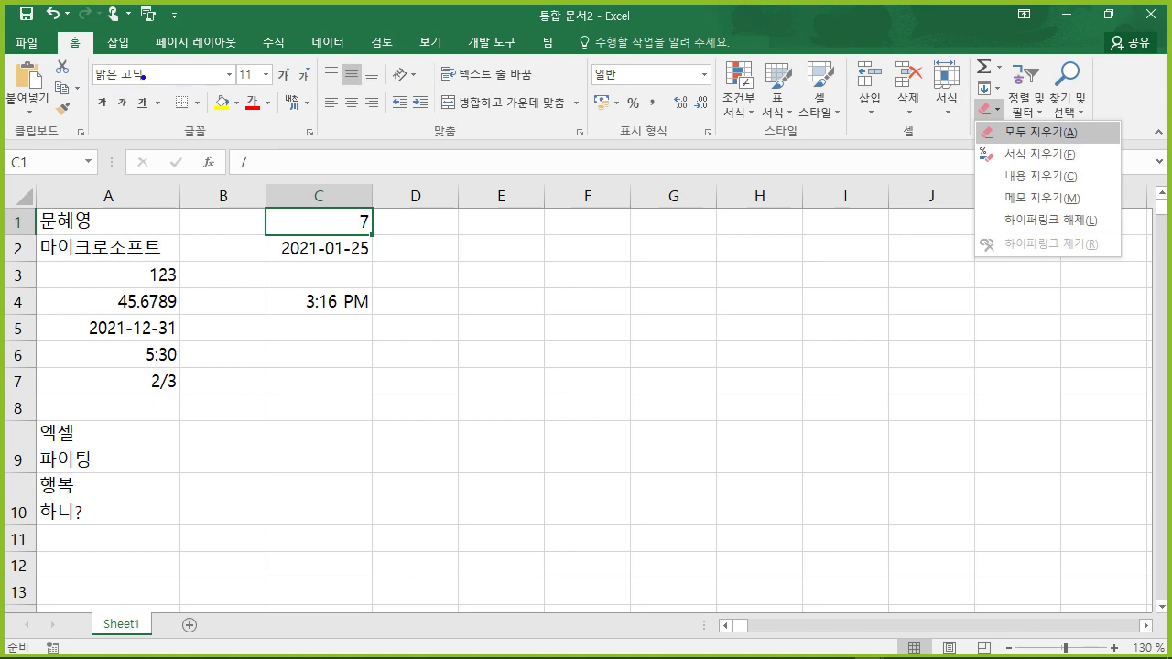
pyautogui.moveTo(48, 57); pyautogui.dragTo(106, 59)
pyautogui.moveTo(948, 116)
pyautogui.mouseDown()
pyautogui.moveTo(1014, 115)
pyautogui.moveTo(961, 117)
pyautogui.moveTo(972, 144)
pyautogui.moveTo(1109, 144)
pyautogui.mouseUp()
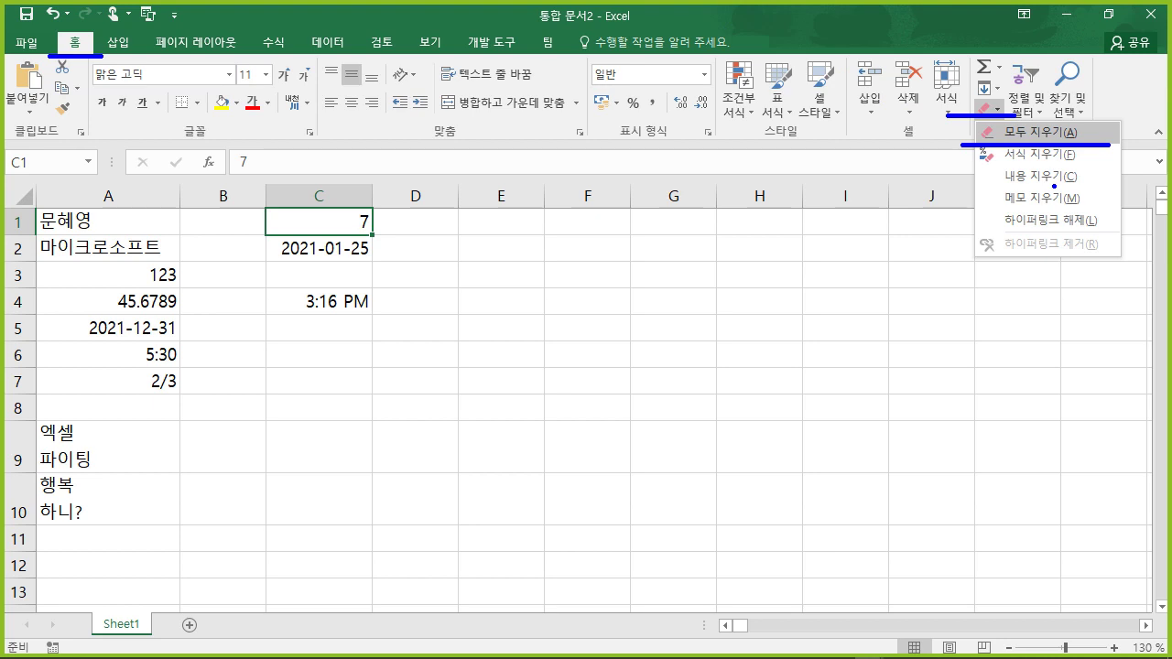
pyautogui.press('Escape')
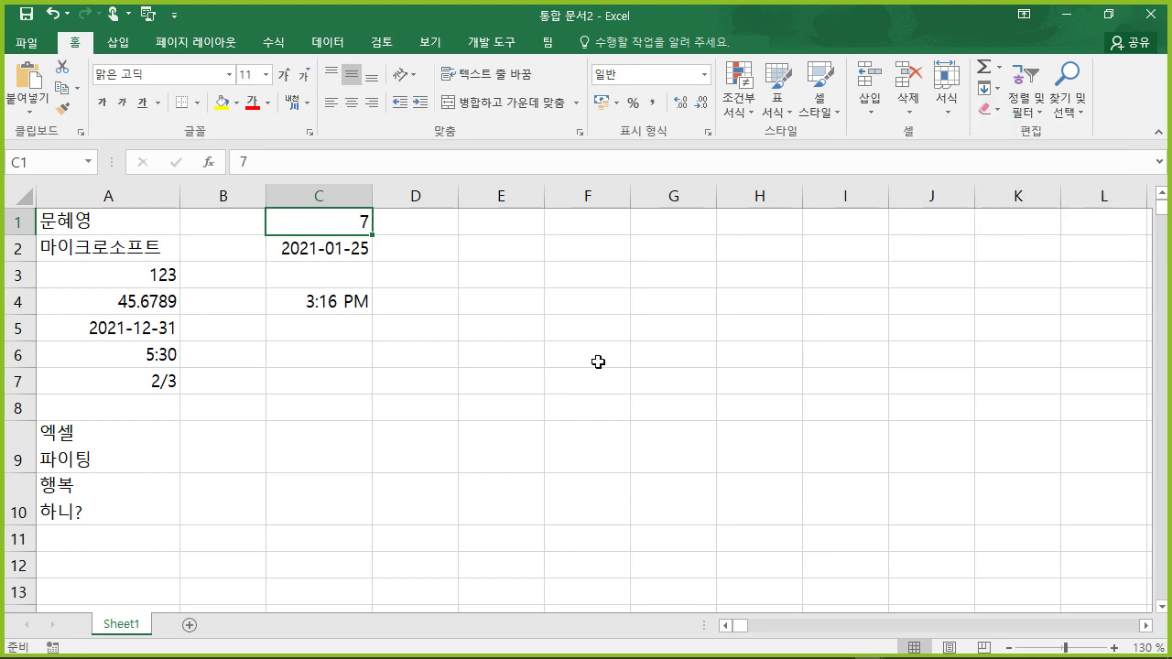
pyautogui.click(598, 362)
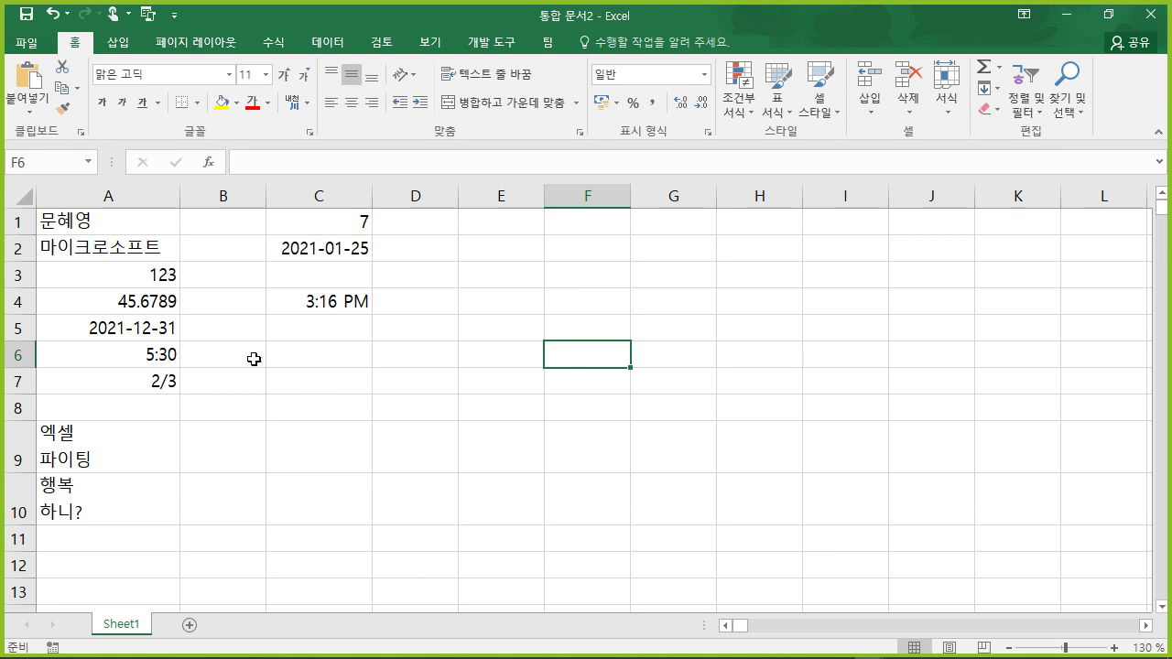
# Select the range E1:H7.
pyautogui.click(150, 231)
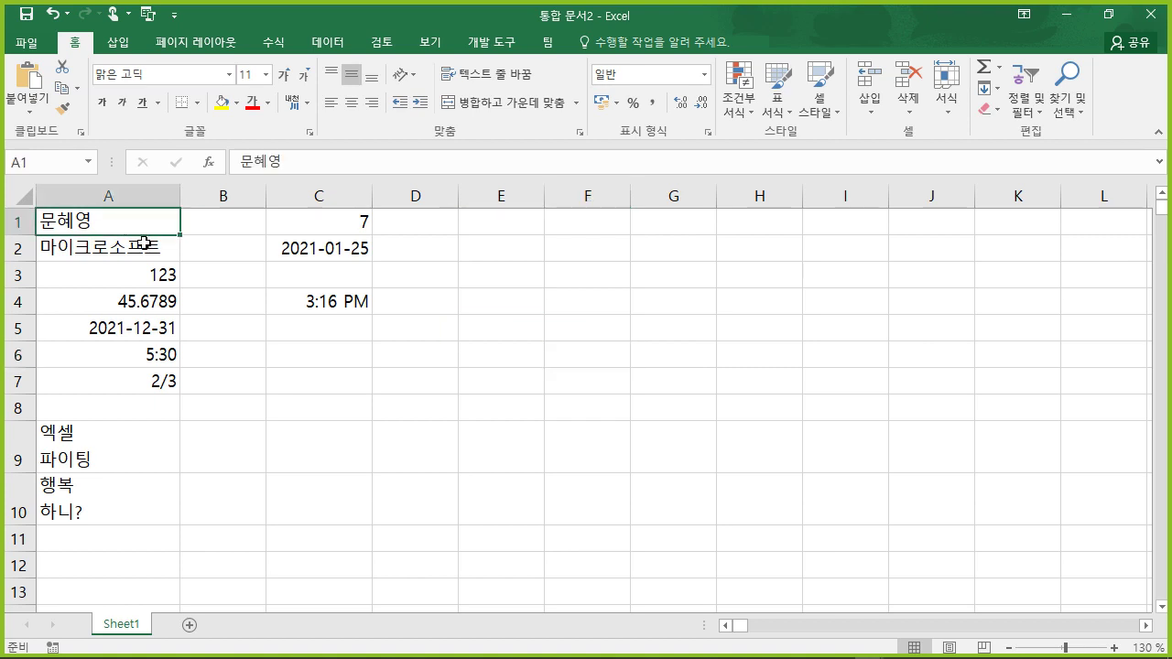
pyautogui.click(144, 246)
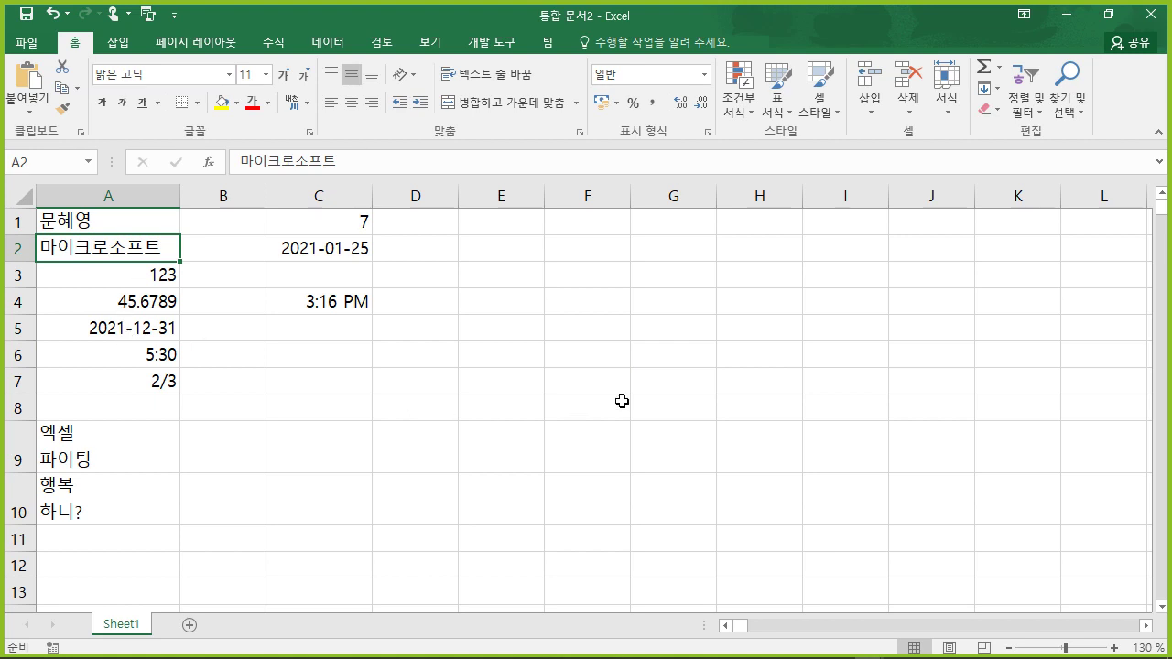
pyautogui.click(708, 360)
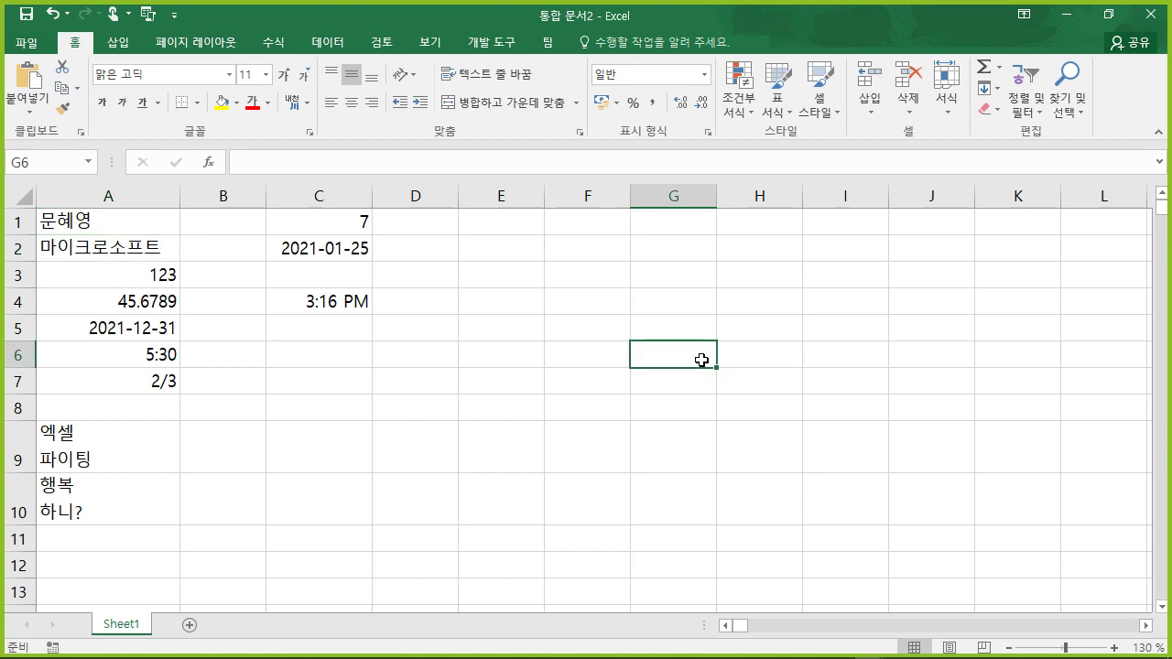
pyautogui.click(514, 225)
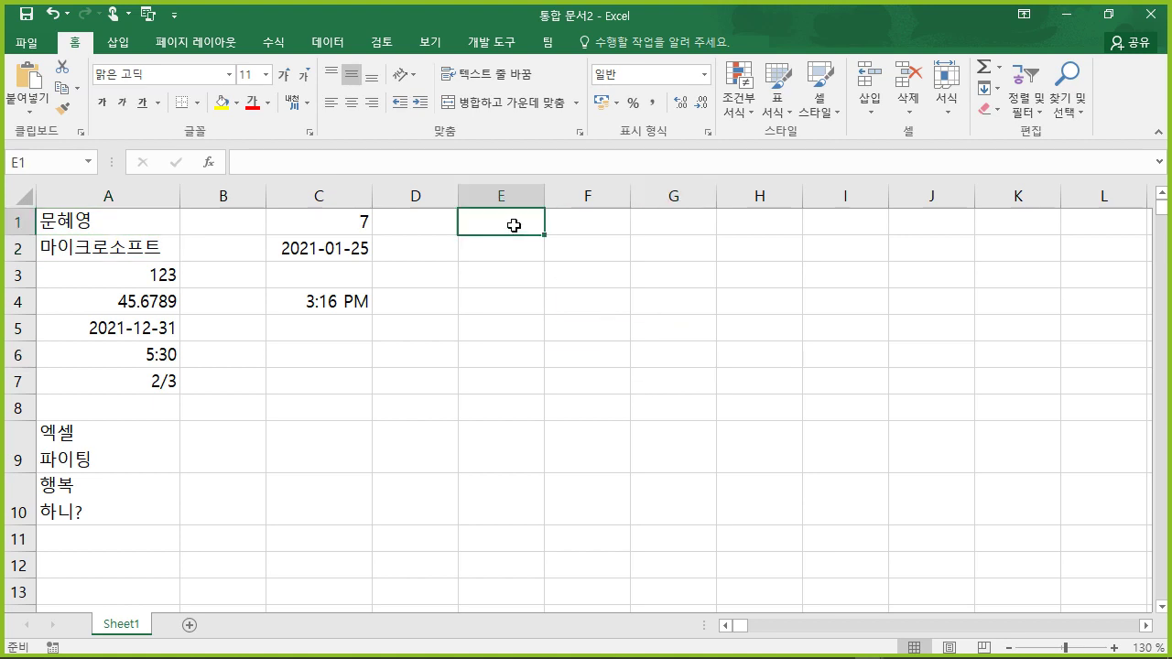
pyautogui.moveTo(513, 225); pyautogui.dragTo(784, 390)
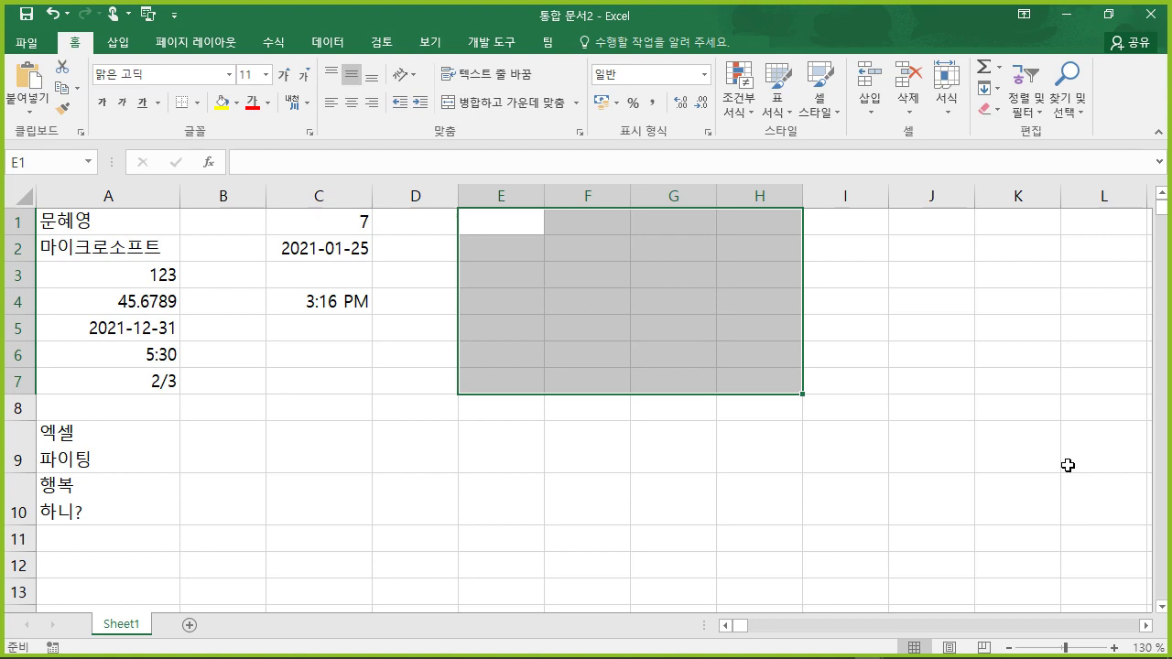
# Fill all 28 cells of E1:H7 with 엑셀 in one Ctrl+Enter entry.
pyautogui.write('dpr')
pyautogui.press('BackSpace')
pyautogui.press('BackSpace')
pyautogui.press('BackSpace')
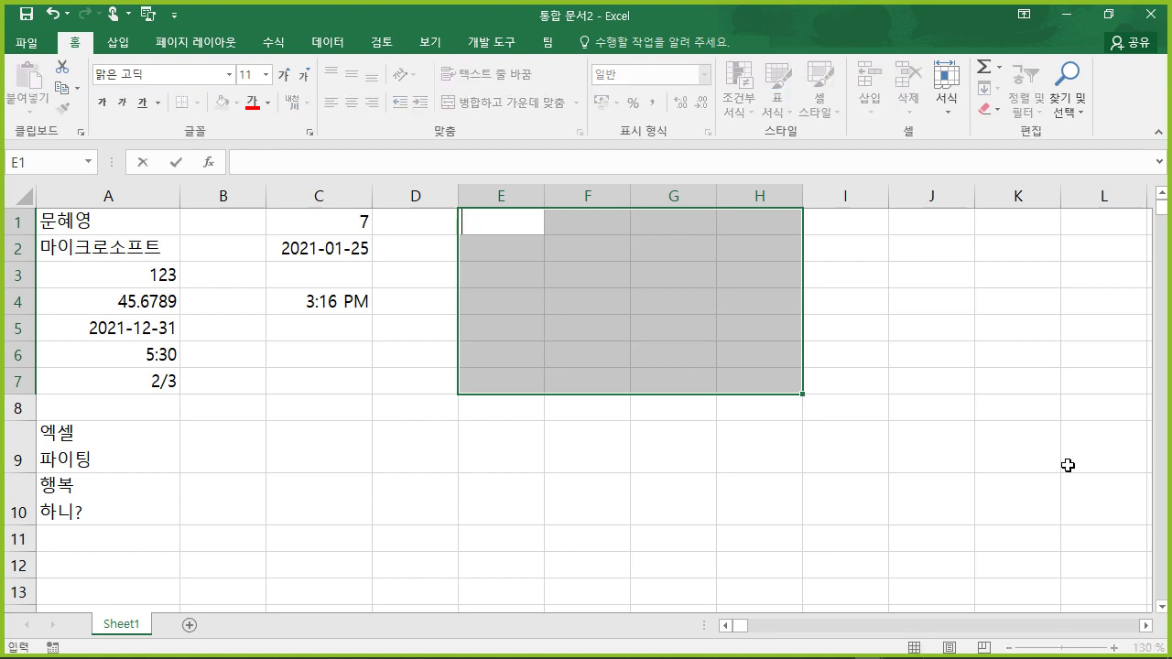
pyautogui.write('엑셀')
pyautogui.hotkey('ctrl', 'Return')
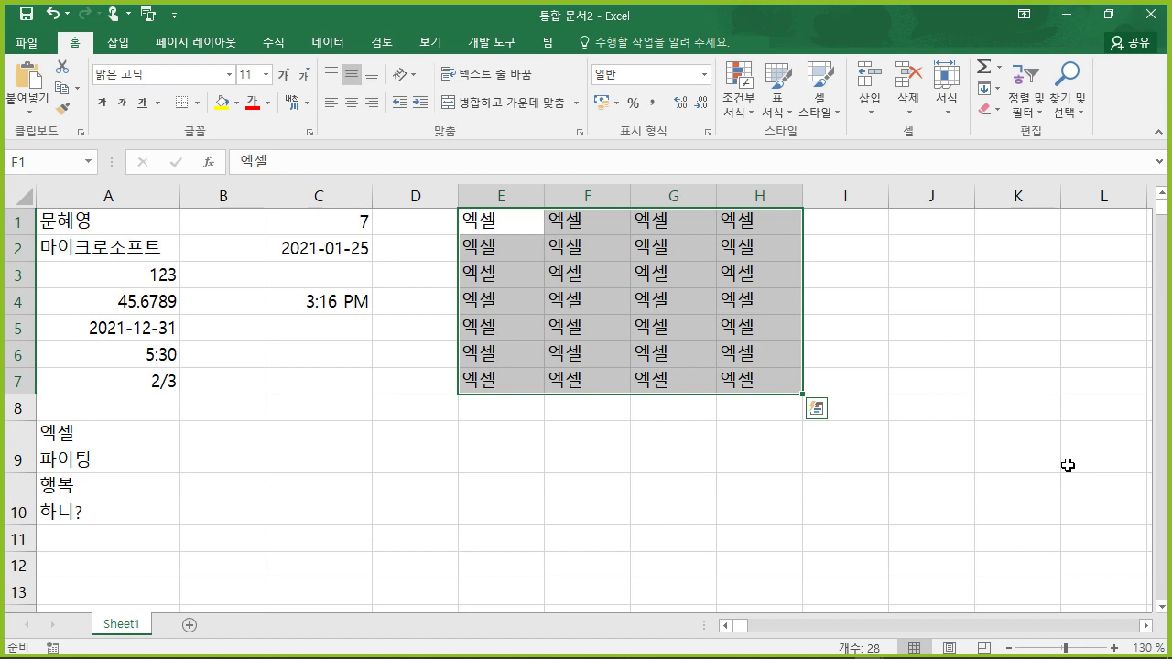
pyautogui.press('Escape')
pyautogui.hotkey('ctrl', 'v')
pyautogui.press('Escape')
# Multi-select 13 scattered cells across rows 9–11, from C10 to K10.
pyautogui.click(516, 501)
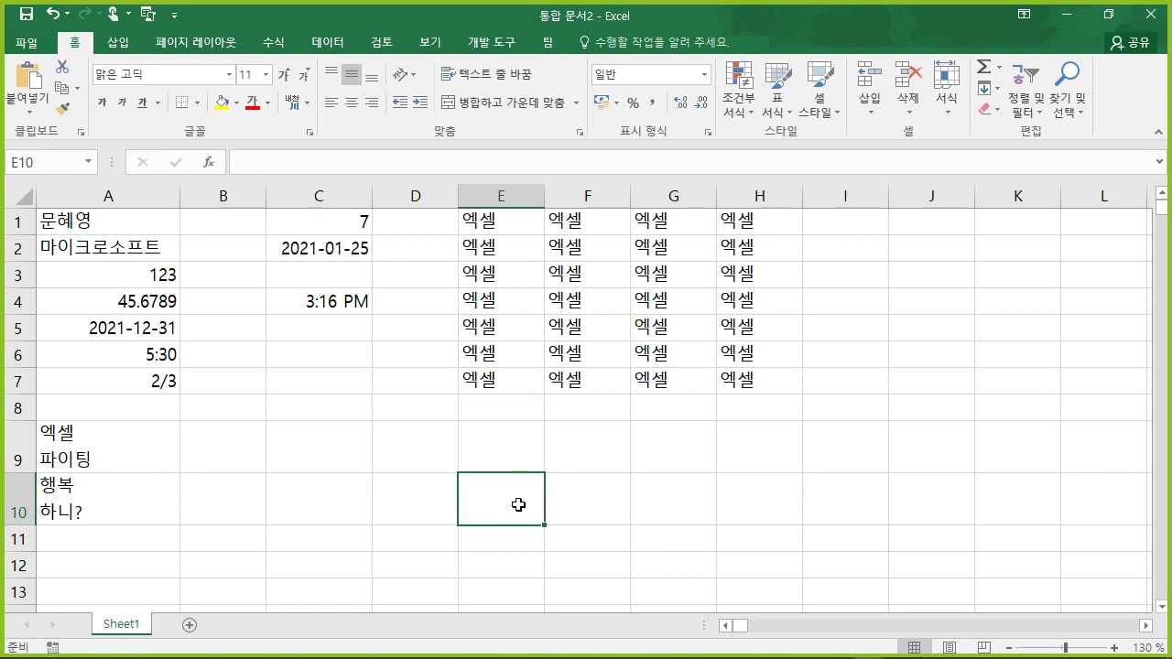
pyautogui.keyDown('ctrl'); pyautogui.click(690, 510); pyautogui.keyUp('ctrl')
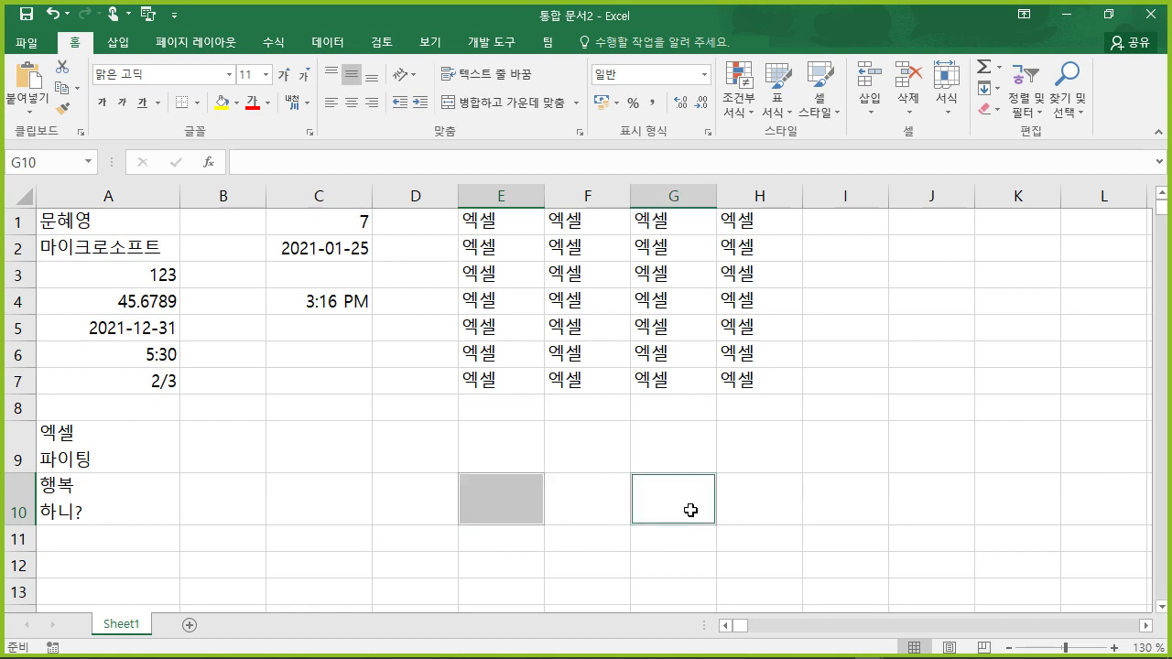
pyautogui.keyDown('ctrl'); pyautogui.click(860, 505); pyautogui.keyUp('ctrl')
pyautogui.keyDown('ctrl'); pyautogui.click(1002, 495); pyautogui.keyUp('ctrl')
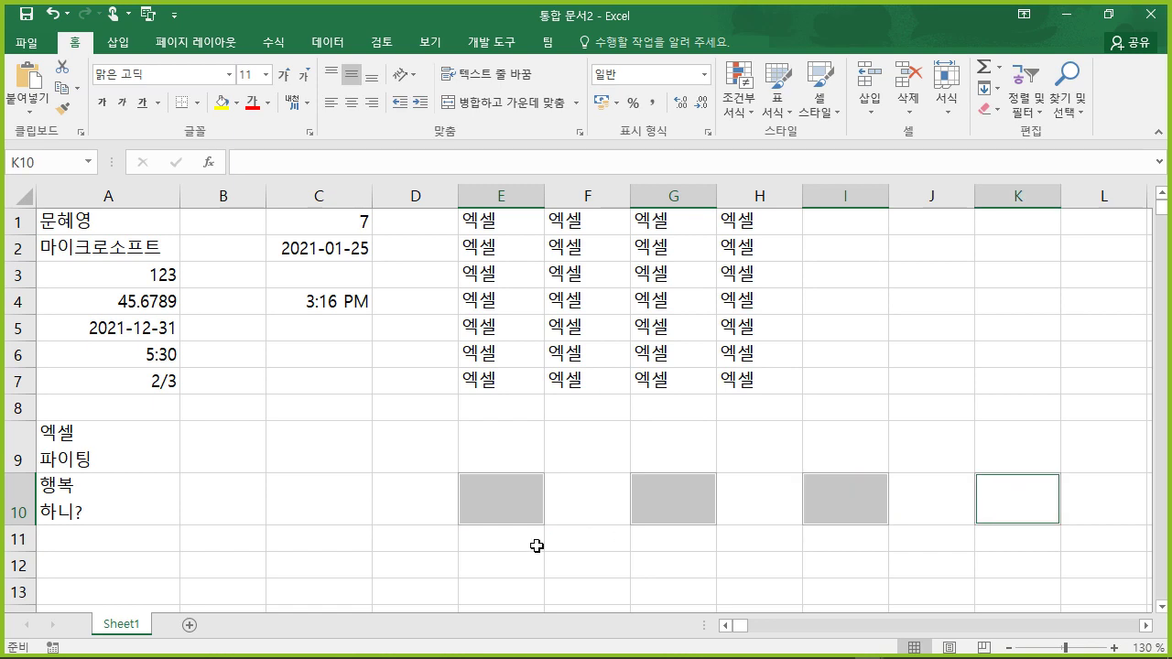
pyautogui.keyDown('ctrl'); pyautogui.click(595, 462); pyautogui.keyUp('ctrl')
pyautogui.keyDown('ctrl'); pyautogui.click(744, 461); pyautogui.keyUp('ctrl')
pyautogui.keyDown('ctrl'); pyautogui.click(931, 458); pyautogui.keyUp('ctrl')
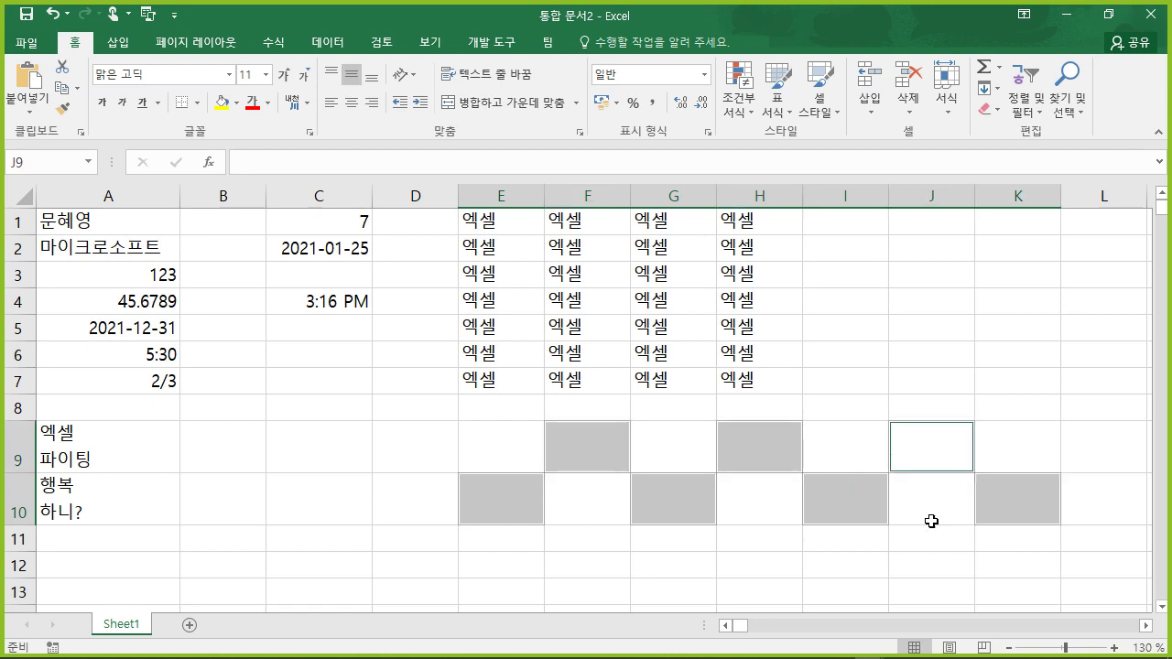
pyautogui.keyDown('ctrl'); pyautogui.click(930, 540); pyautogui.keyUp('ctrl')
pyautogui.keyDown('ctrl'); pyautogui.click(760, 548); pyautogui.keyUp('ctrl')
pyautogui.keyDown('ctrl'); pyautogui.click(567, 538); pyautogui.keyUp('ctrl')
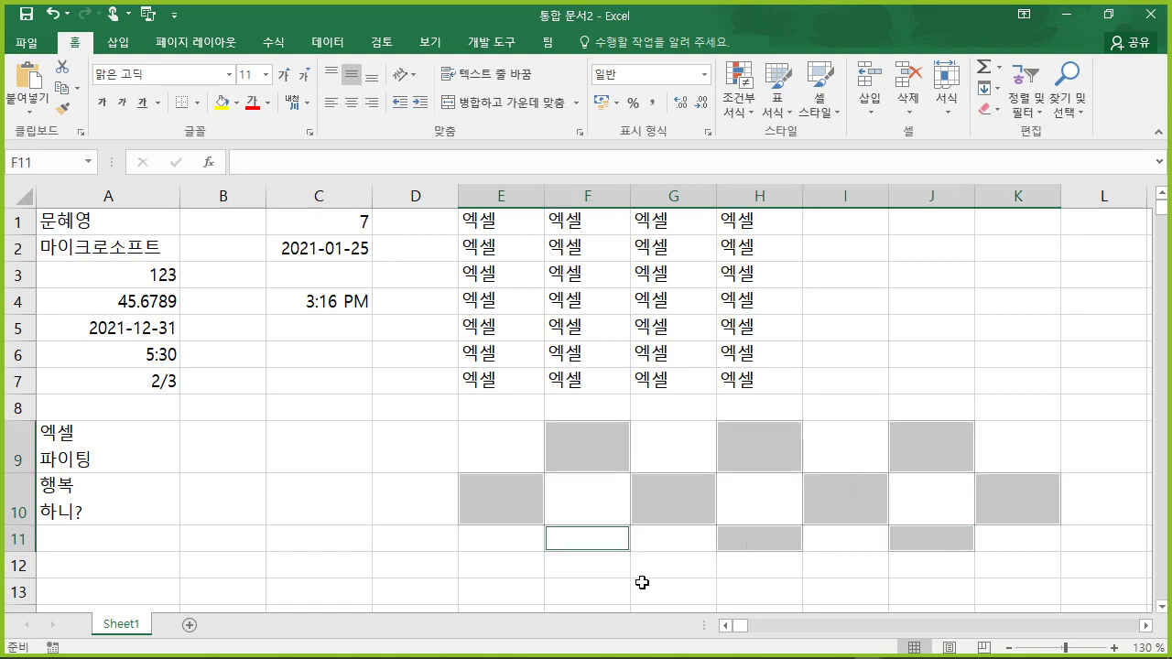
pyautogui.keyDown('ctrl'); pyautogui.click(416, 452); pyautogui.keyUp('ctrl')
pyautogui.keyDown('ctrl'); pyautogui.click(329, 491); pyautogui.keyUp('ctrl')
pyautogui.keyDown('ctrl'); pyautogui.click(434, 541); pyautogui.keyUp('ctrl')
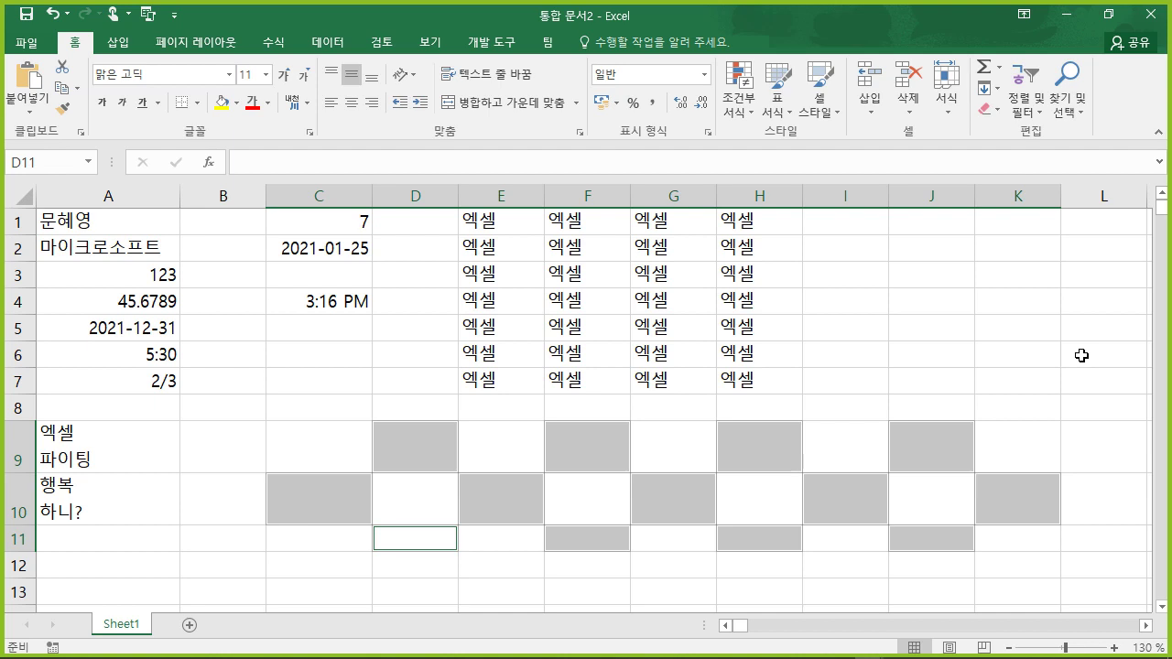
# Enter 키보드 into all 13 selected cells at once, then select the 엑셀 block.
pyautogui.write('키보드')
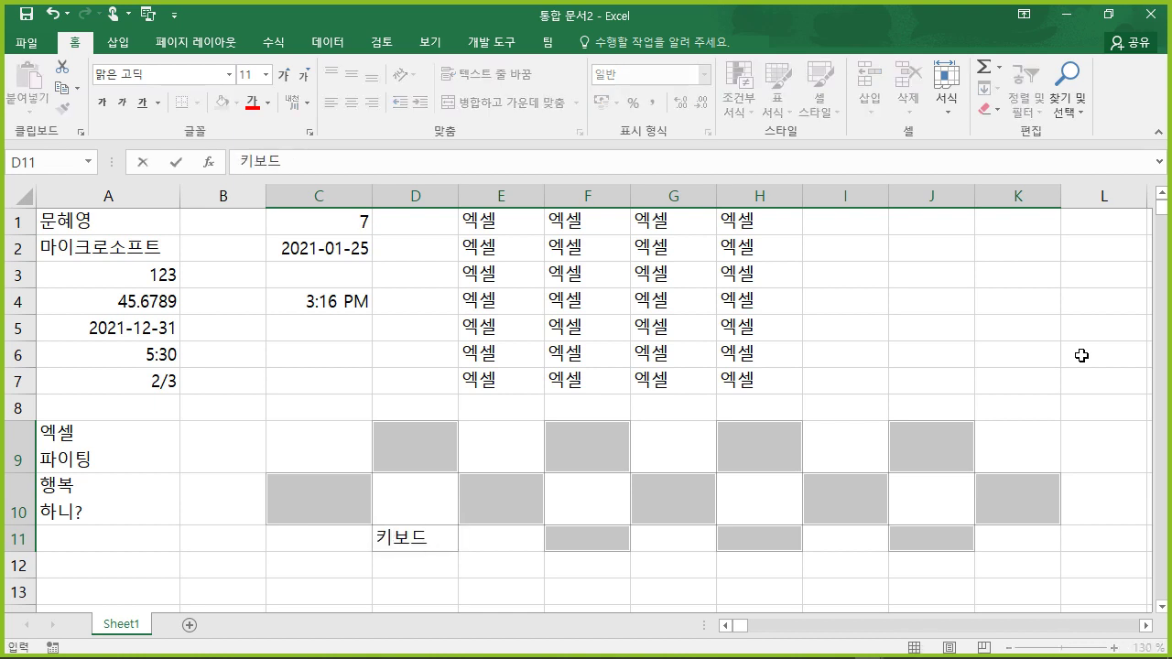
pyautogui.hotkey('ctrl', 'Return')
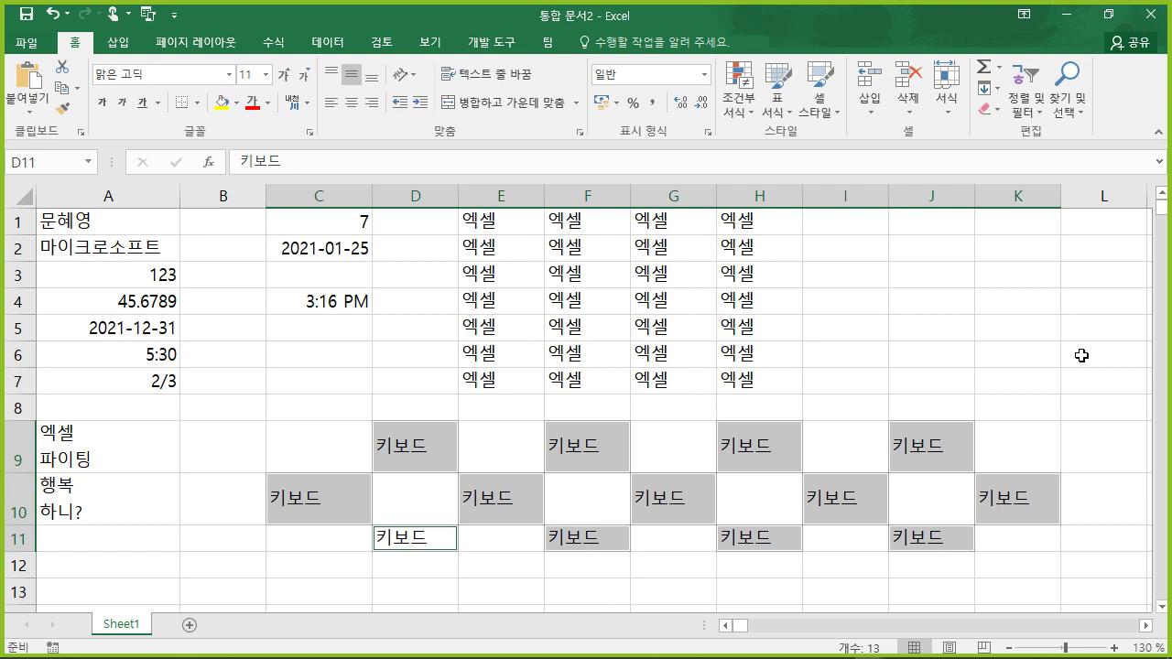
pyautogui.moveTo(483, 226); pyautogui.dragTo(726, 400)
pyautogui.click(862, 222)
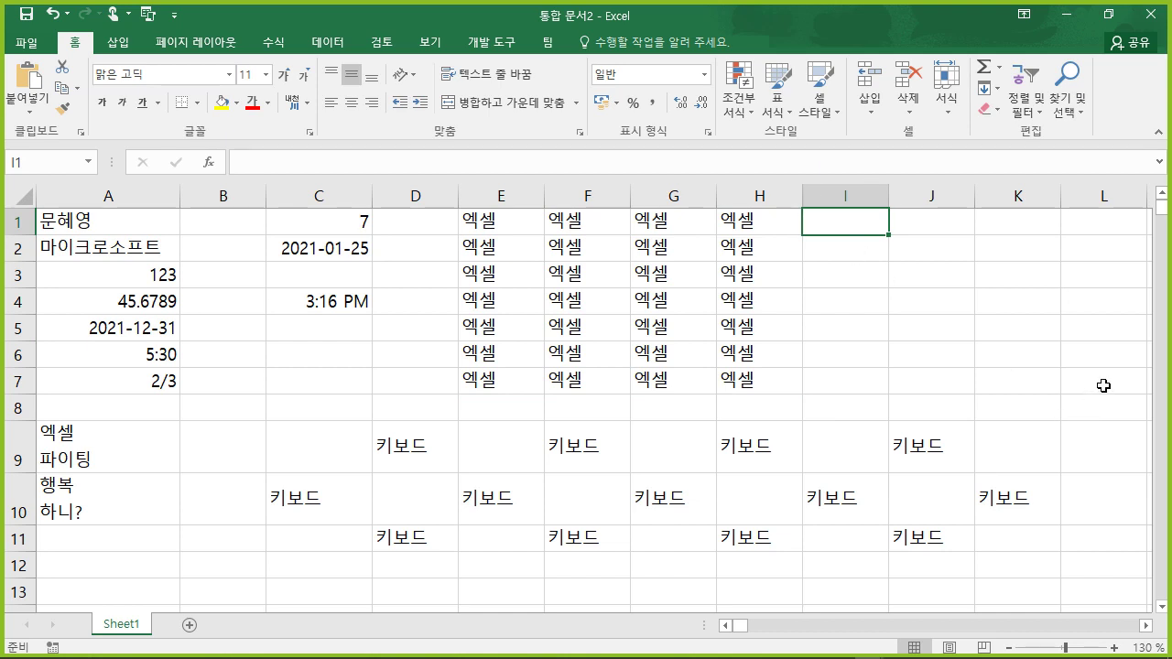
pyautogui.keyDown('shift'); pyautogui.click(1103, 385); pyautogui.keyUp('shift')
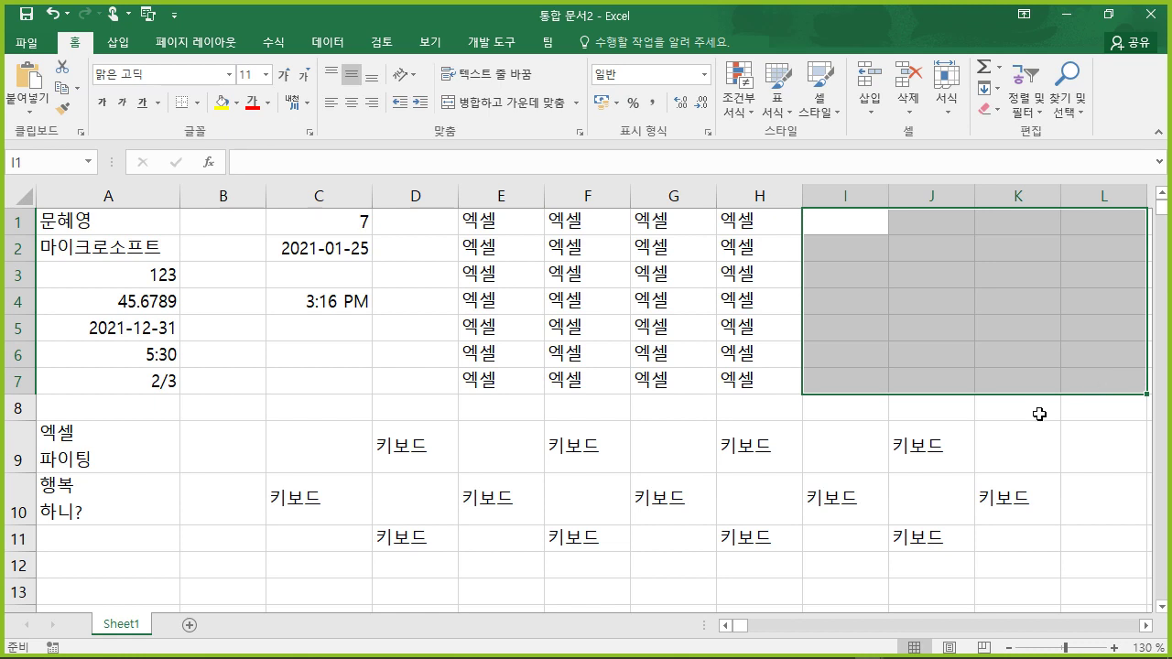
pyautogui.click(1082, 447)
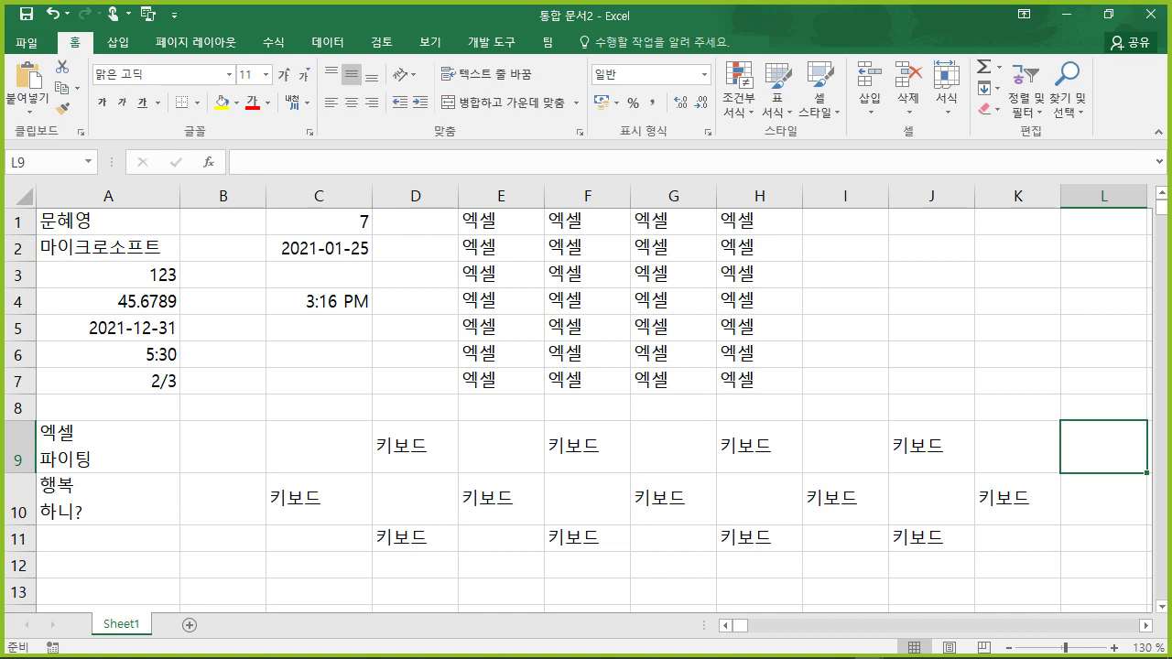
pyautogui.click(934, 249)
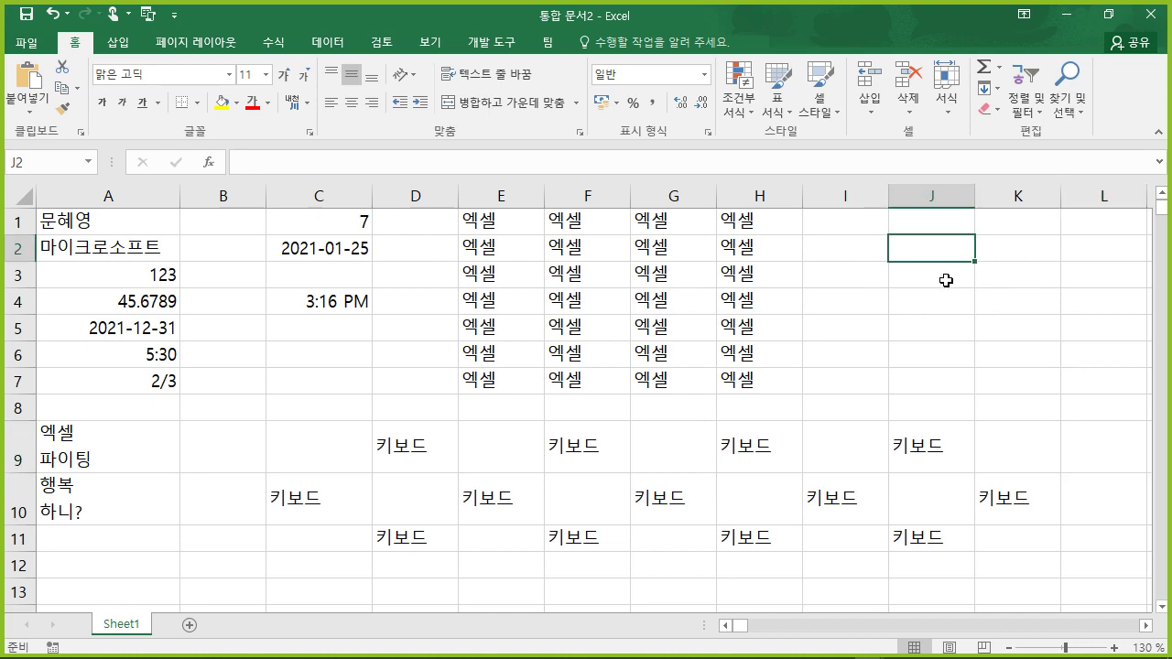
pyautogui.click(946, 280)
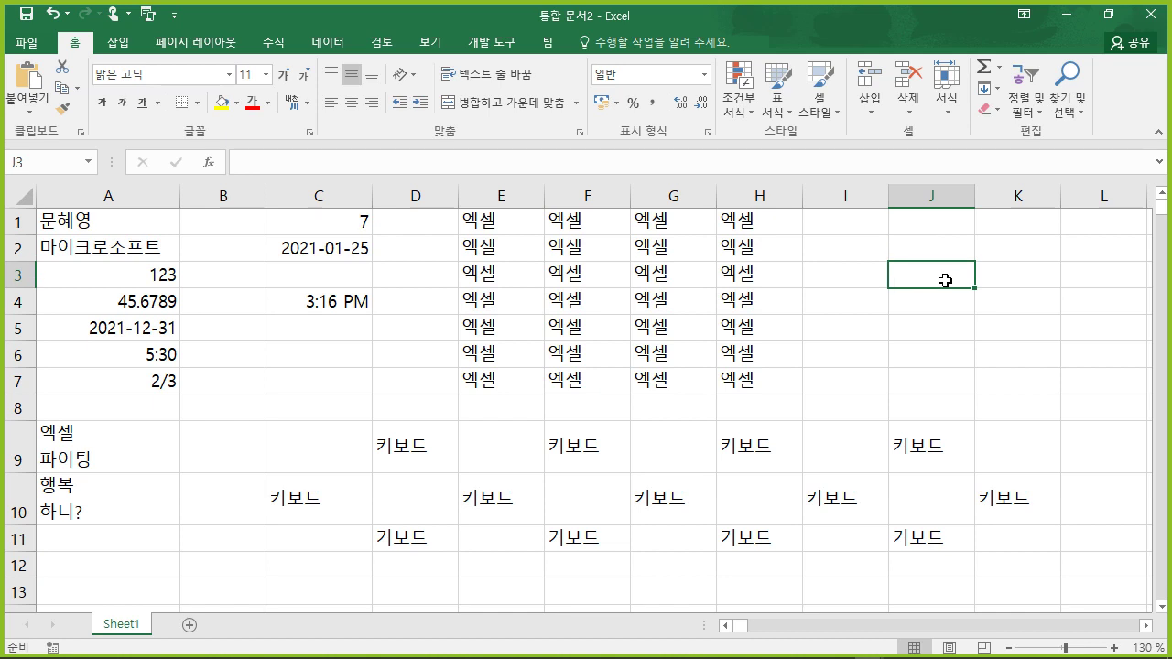
pyautogui.hotkey('ctrl', 'a')
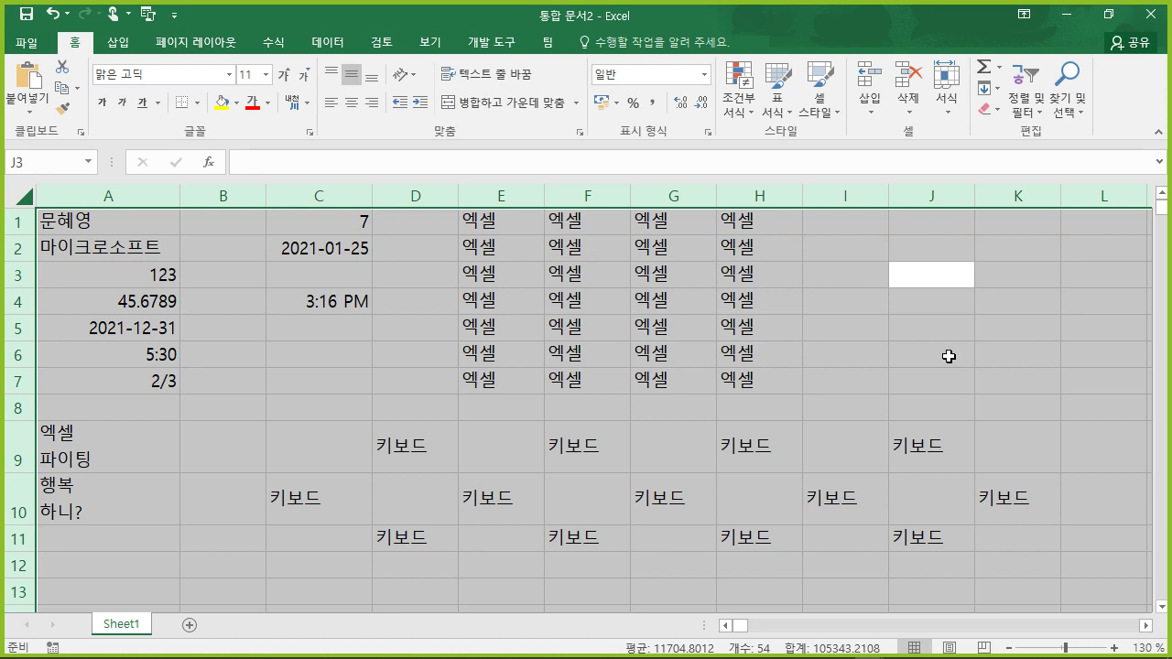
pyautogui.click(933, 357)
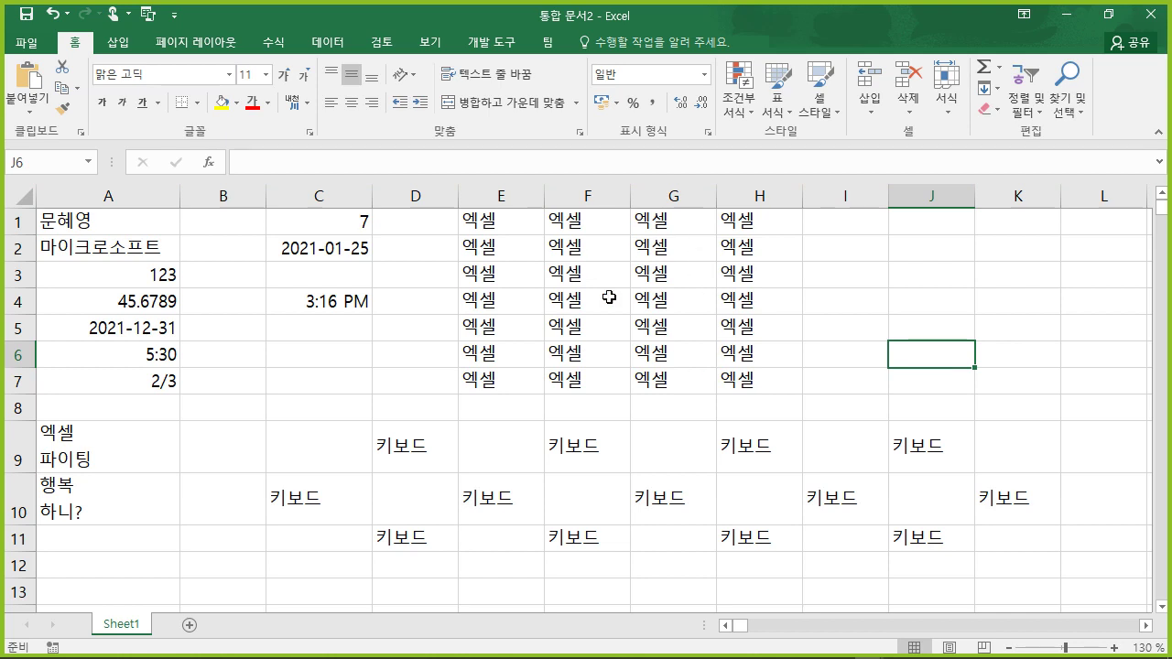
pyautogui.click(589, 280)
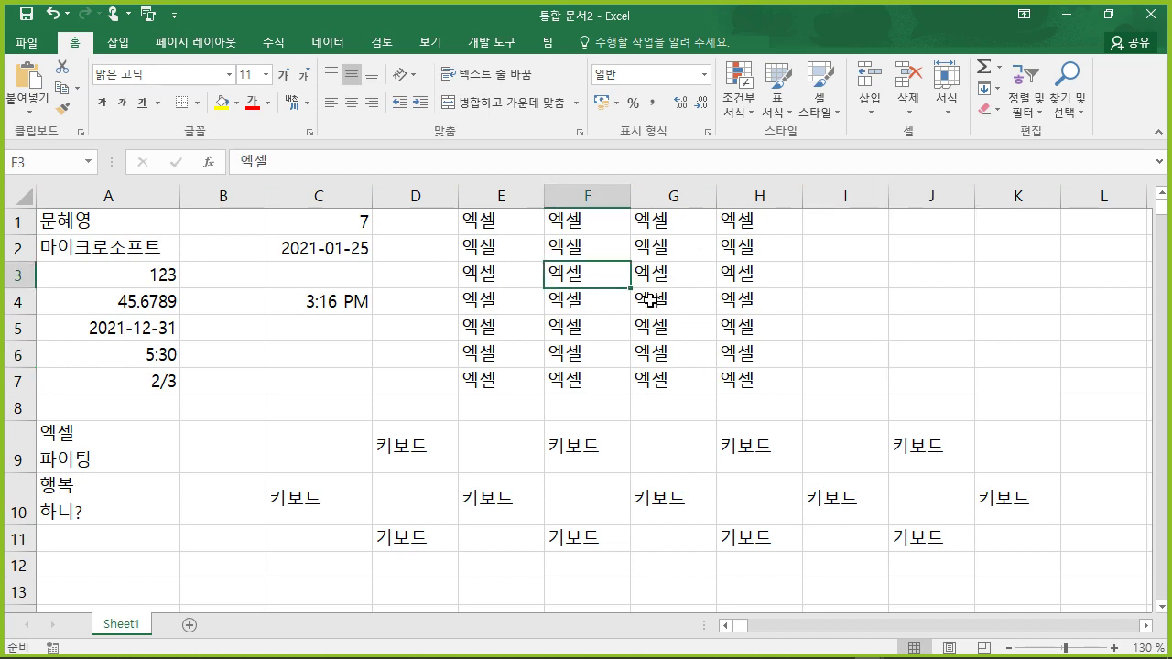
pyautogui.hotkey('ctrl', 'a')
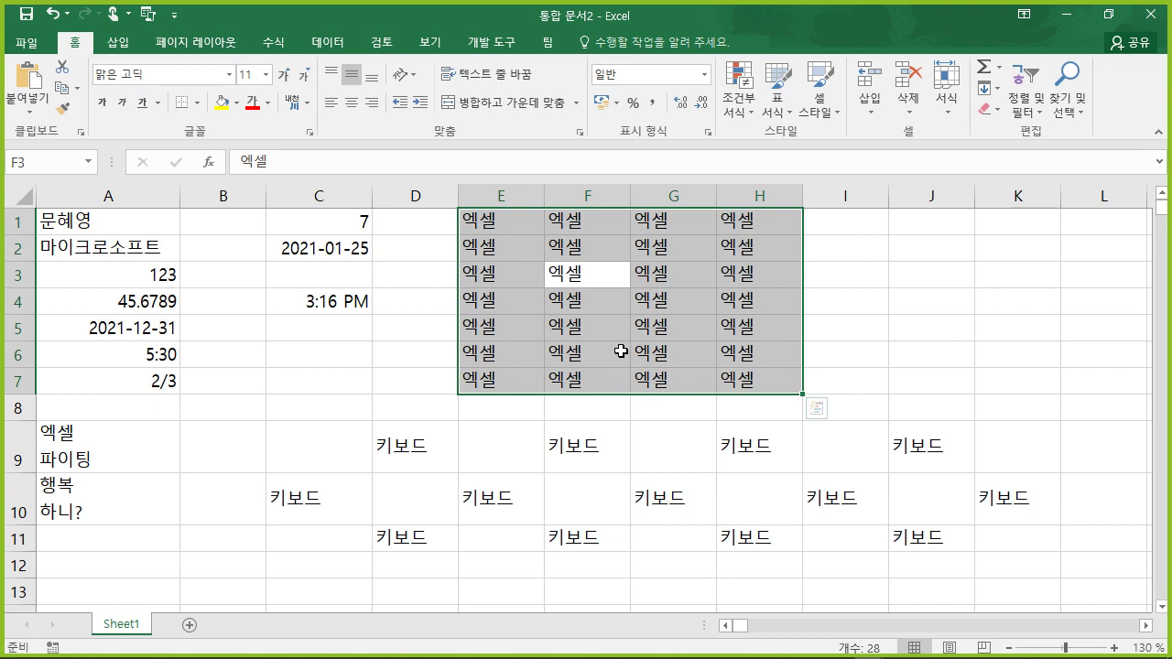
pyautogui.click(629, 344)
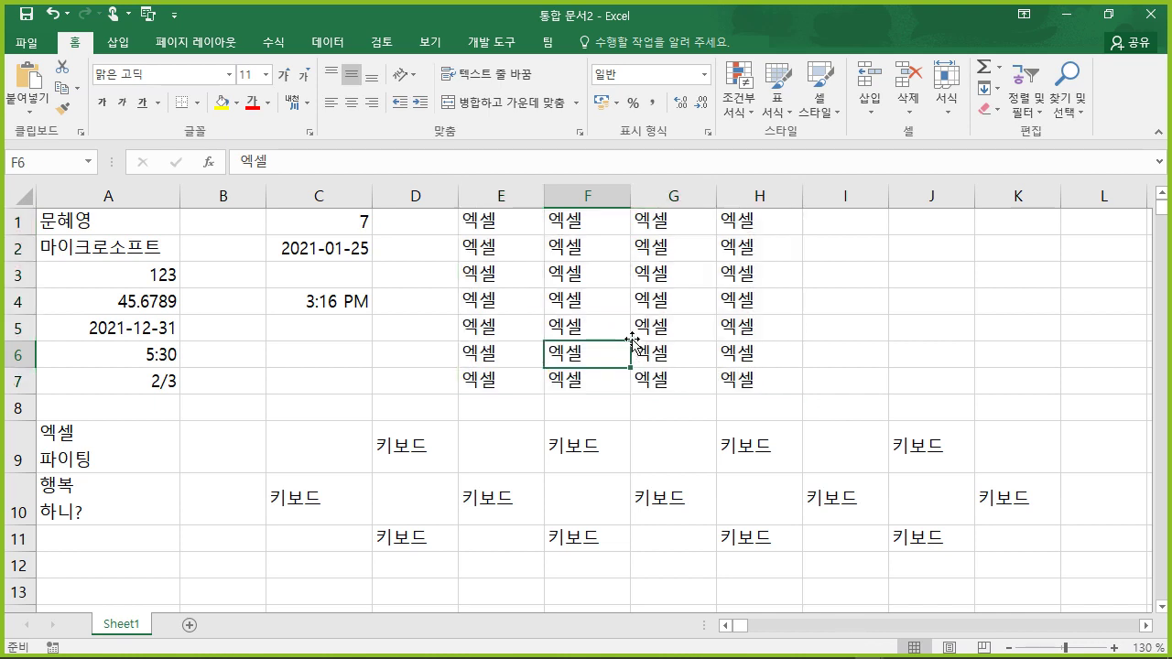
pyautogui.click(479, 223)
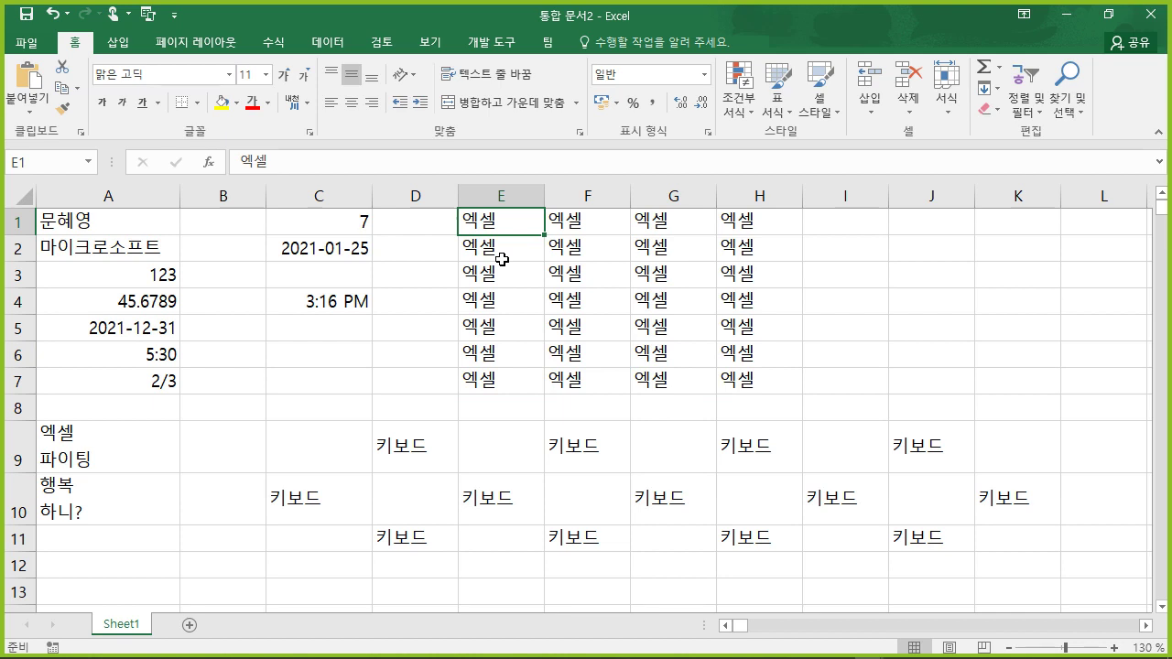
pyautogui.hotkey('ctrl', 'shift', 'Right')
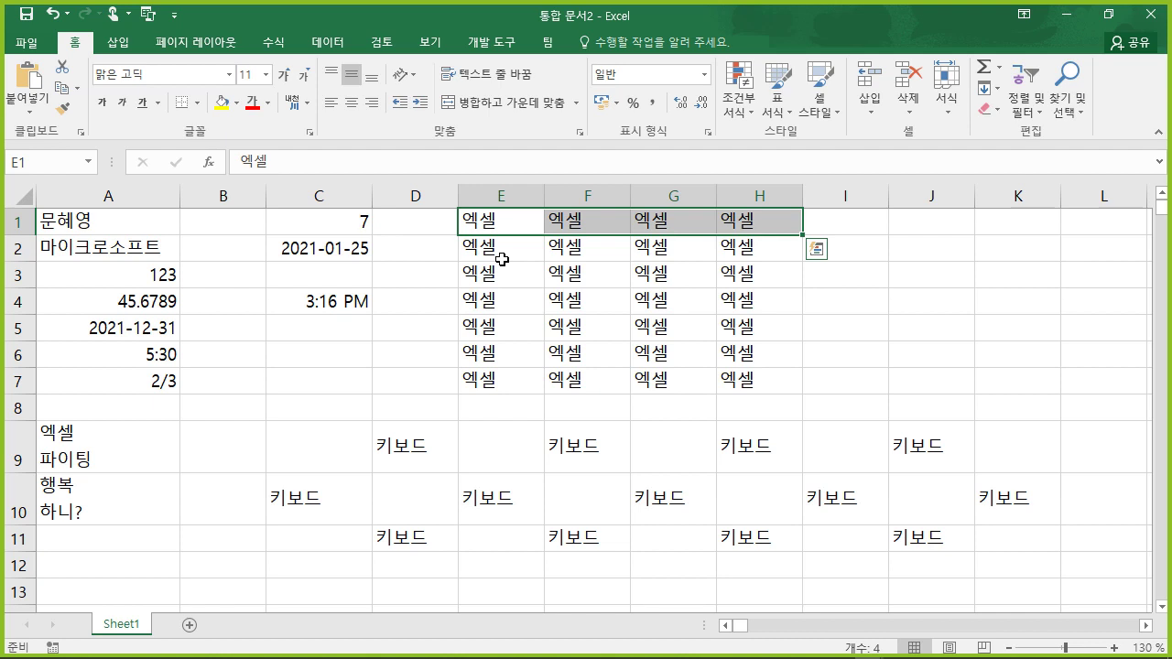
pyautogui.click(573, 223)
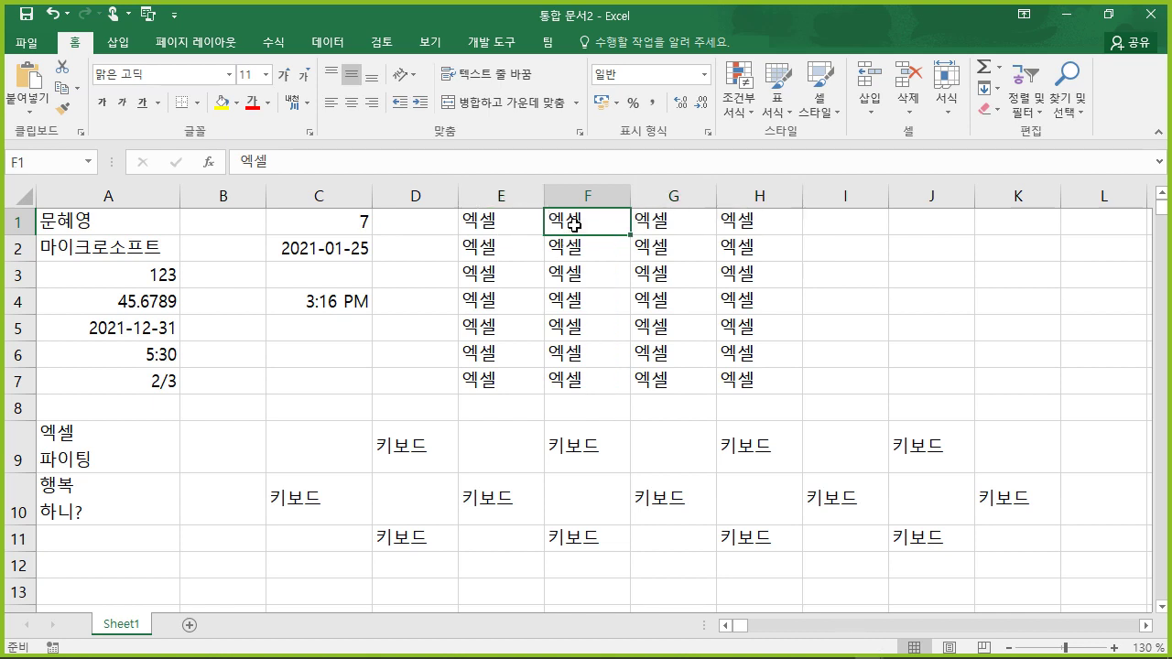
pyautogui.hotkey('ctrl', 'shift', 'Down')
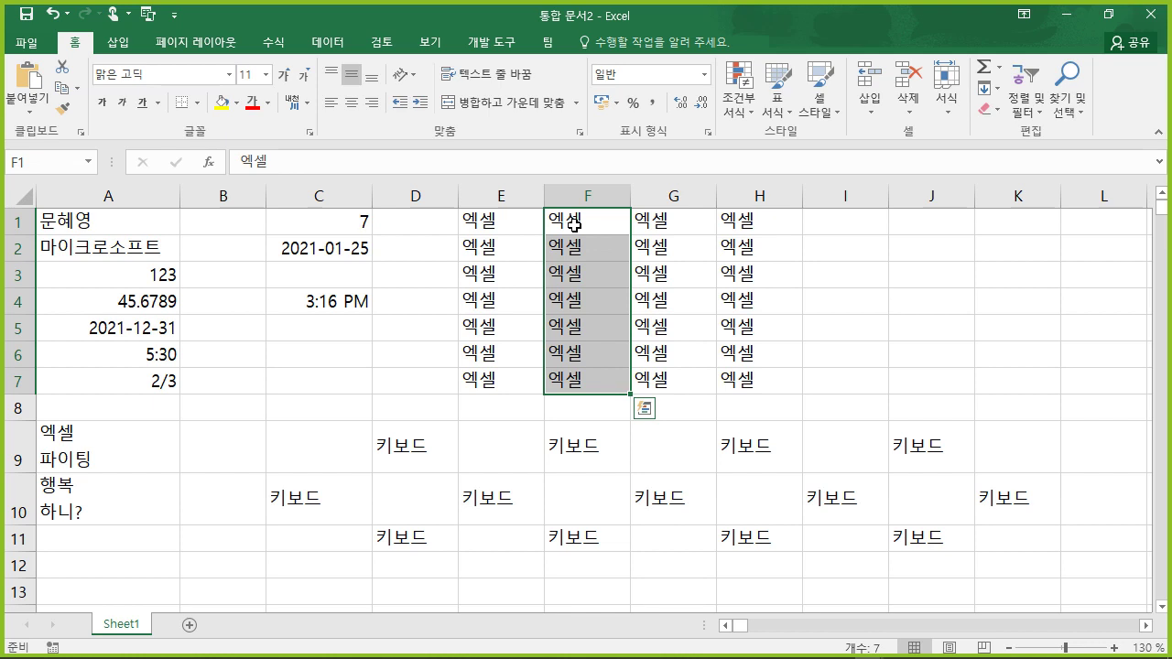
pyautogui.click(509, 229)
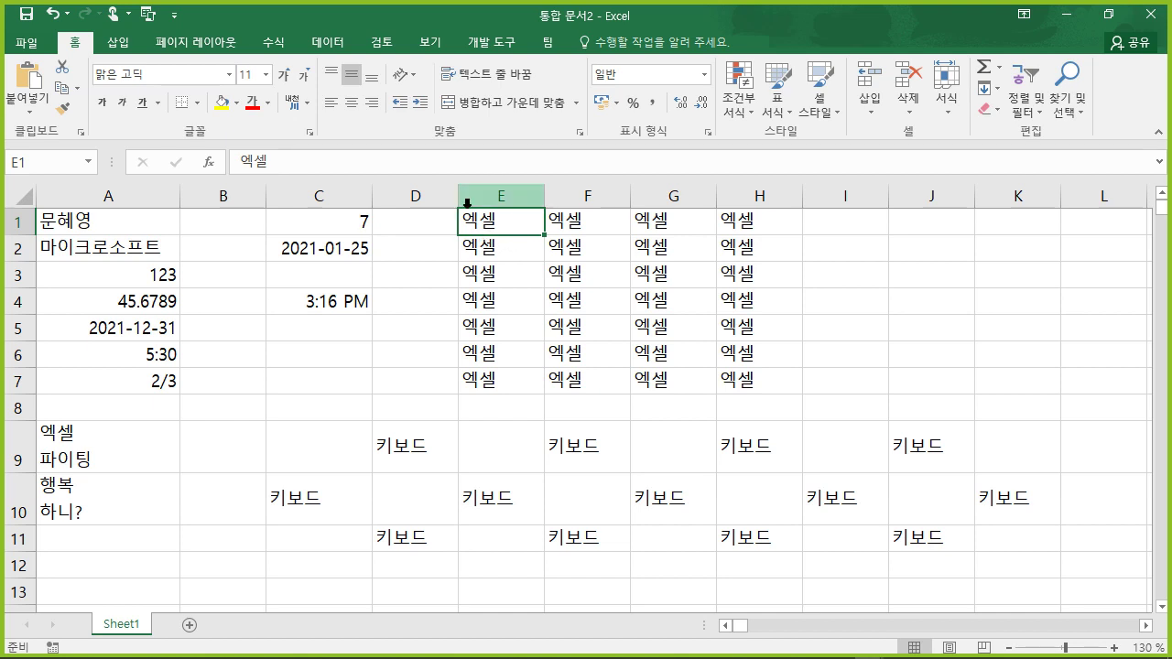
pyautogui.hotkey('ctrl', 'shift', 'Right')
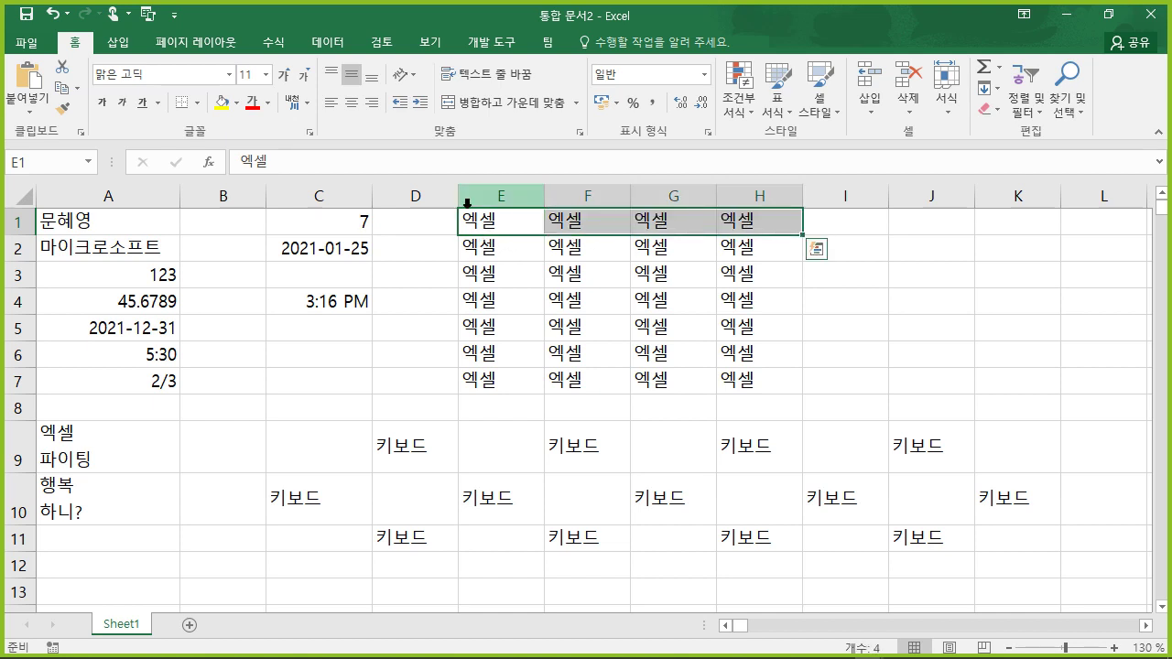
pyautogui.hotkey('ctrl', 'shift', 'Down')
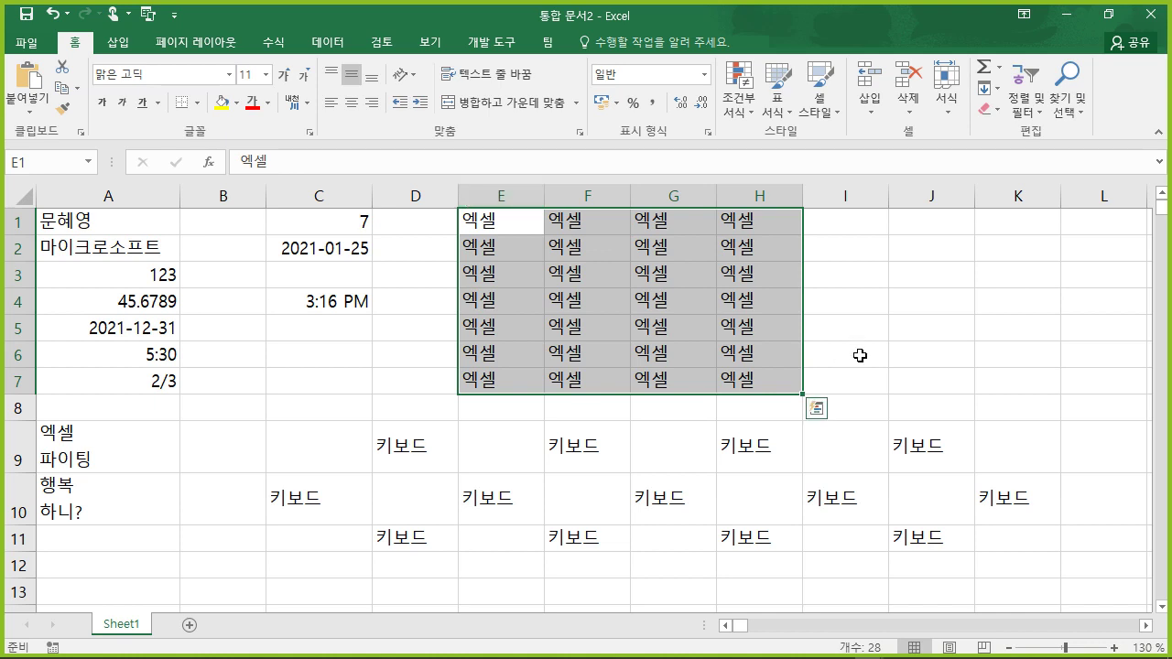
pyautogui.click(915, 351)
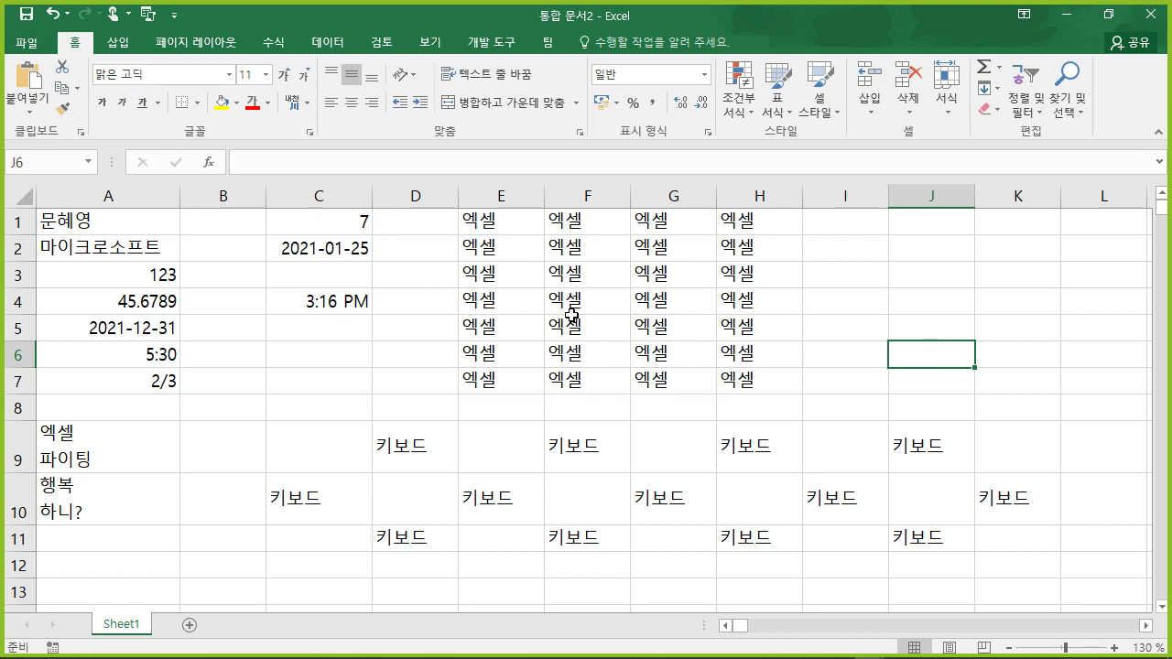
pyautogui.click(489, 228)
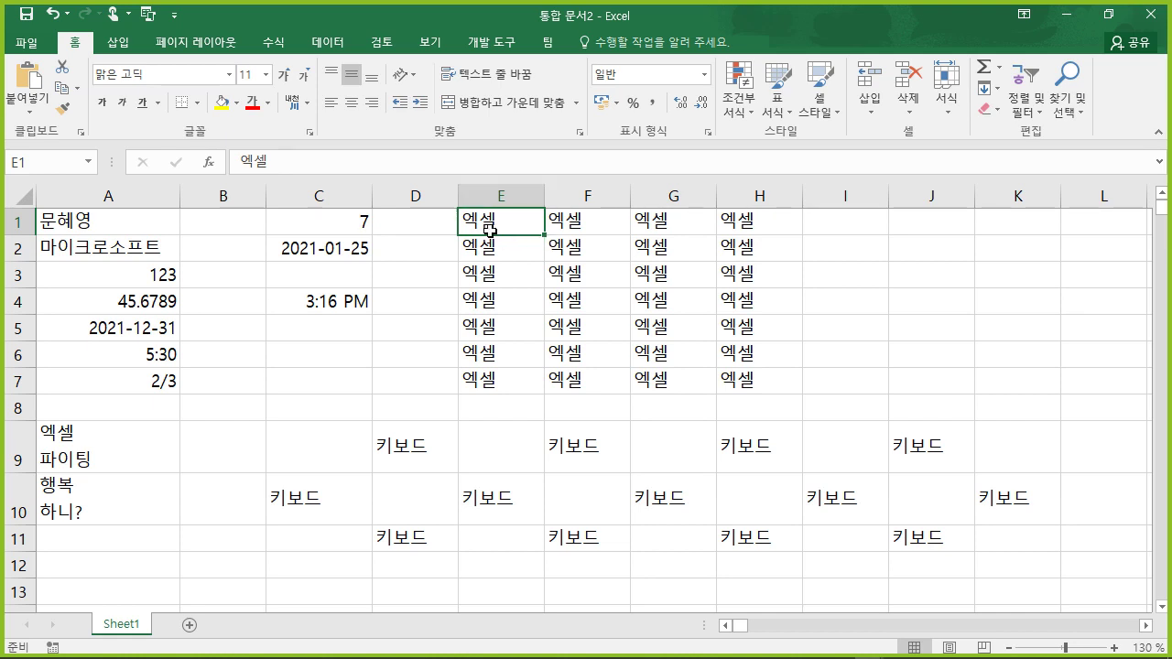
pyautogui.hotkey('ctrl', 'Down')
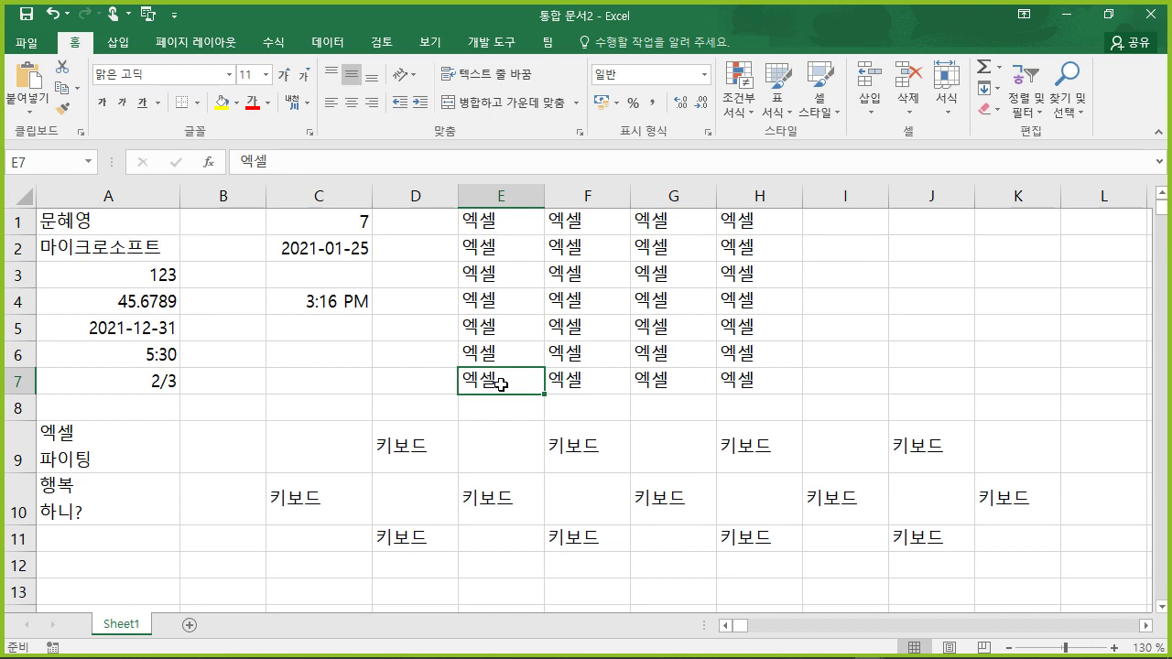
pyautogui.hotkey('ctrl', 'Right')
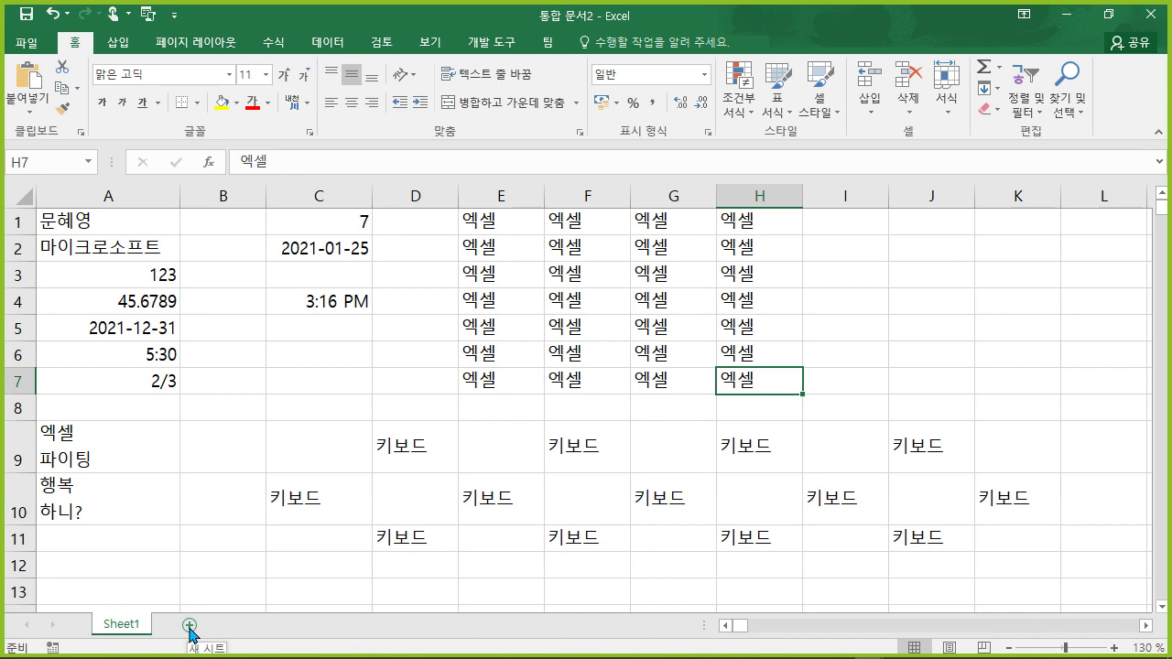
# Start renaming the Sheet1 tab, then cancel without changing its name.
pyautogui.doubleClick(123, 626)
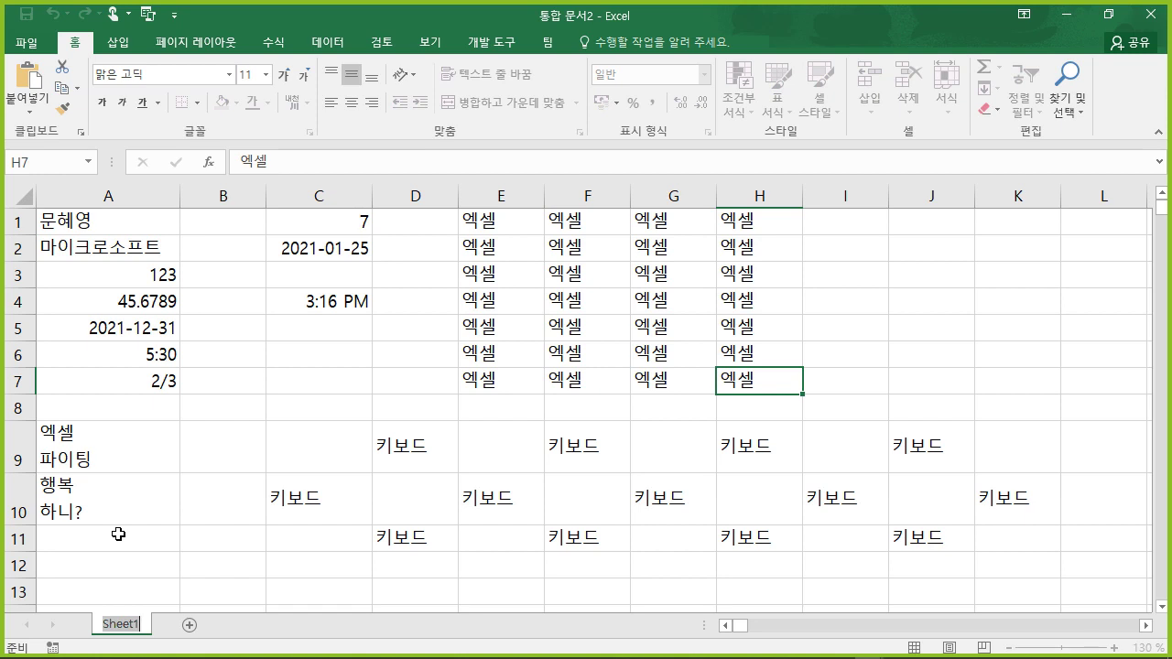
pyautogui.click(244, 520)
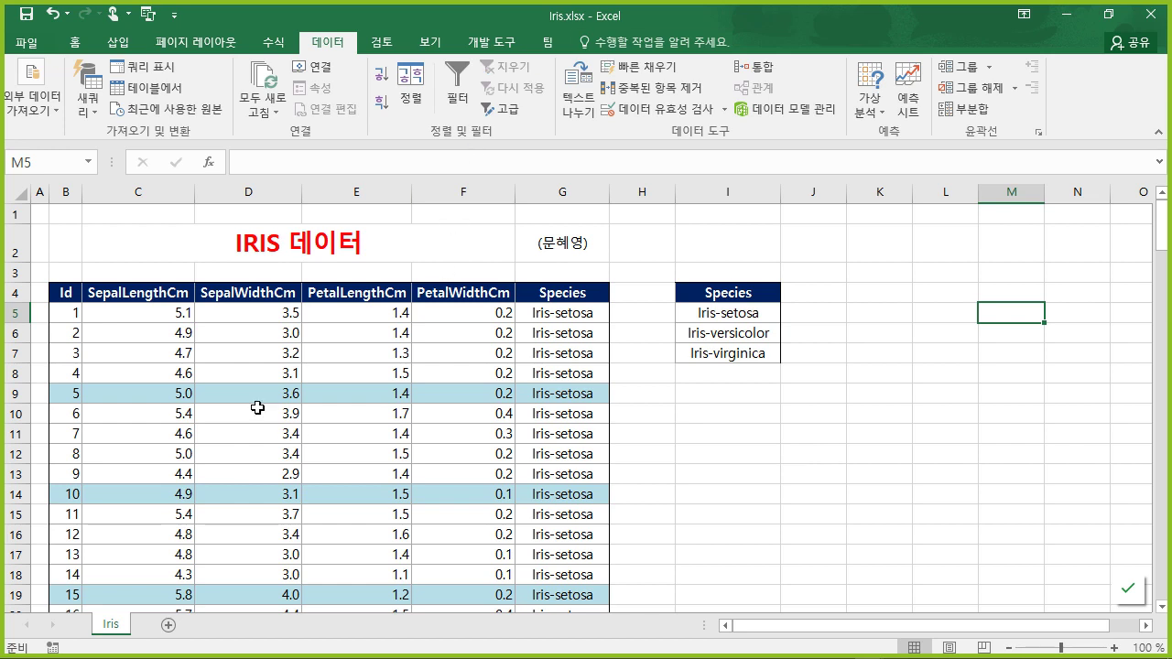
pyautogui.click(235, 368)
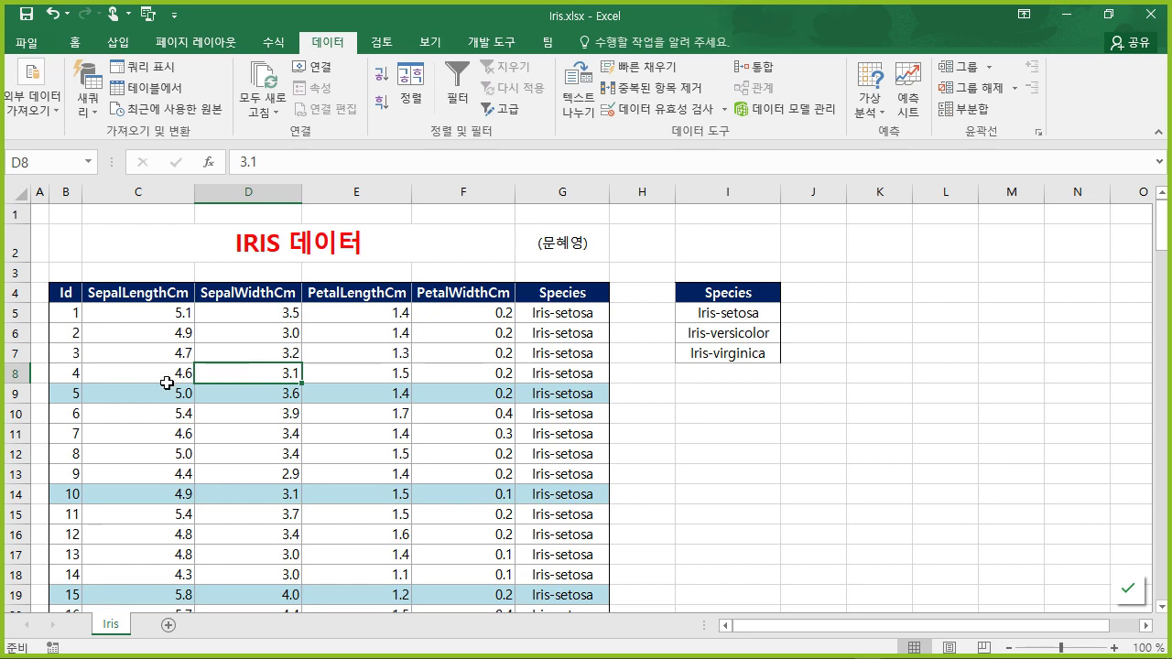
pyautogui.click(70, 315)
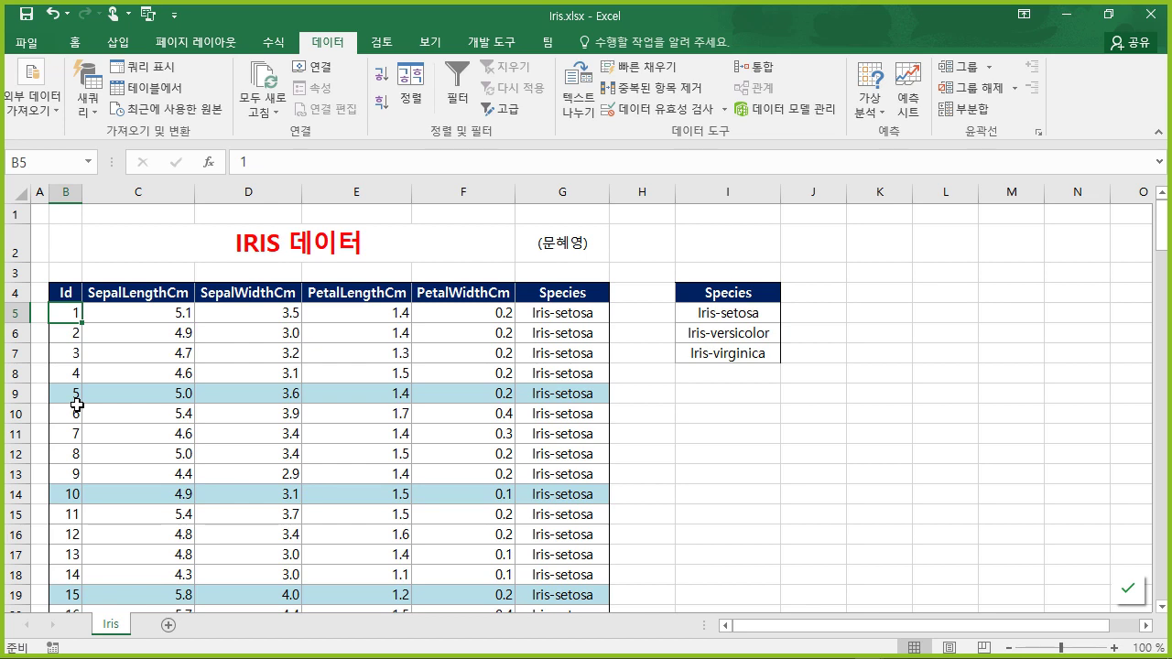
pyautogui.hotkey('ctrl', 'Down')
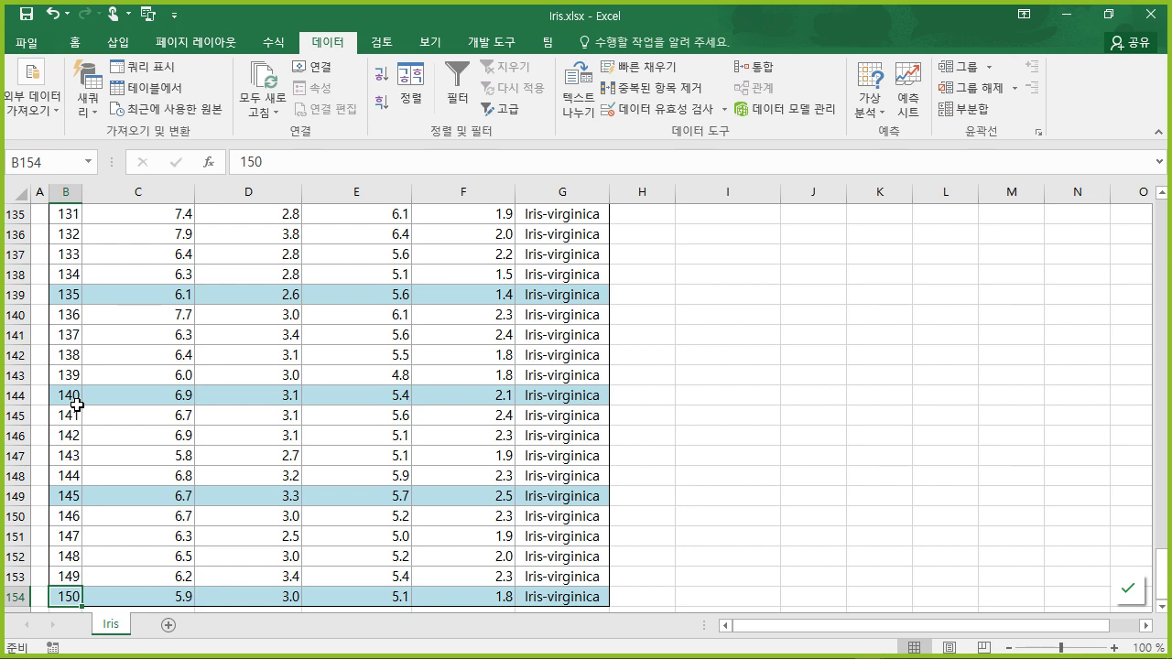
pyautogui.hotkey('ctrl', 'Up')
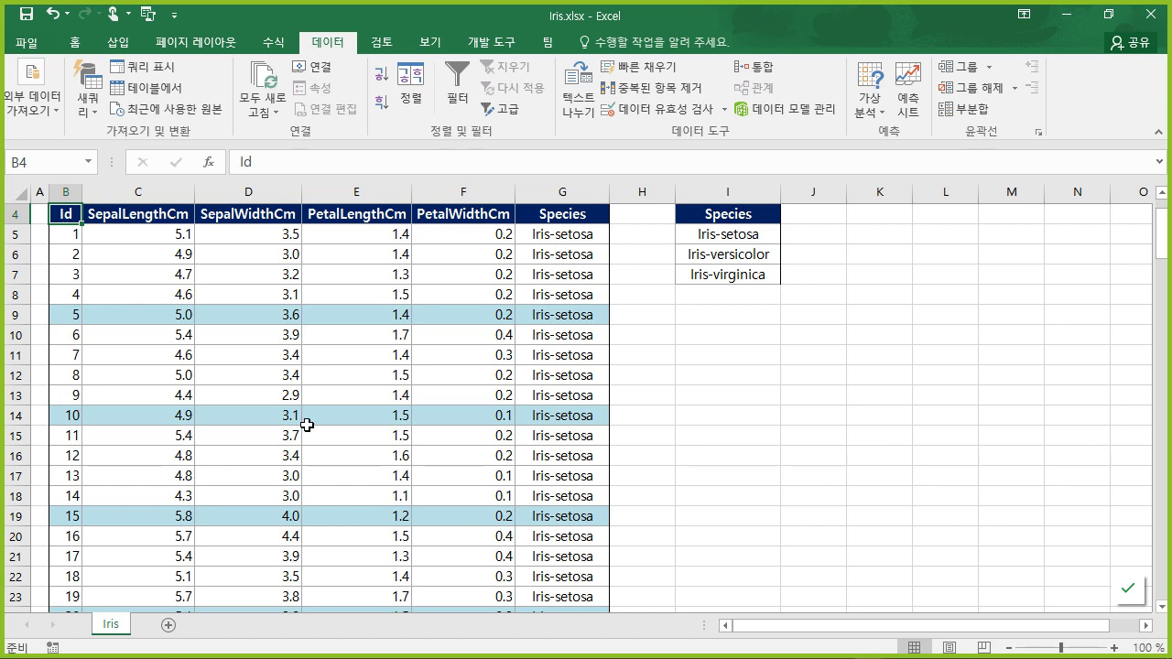
pyautogui.scroll(1, 308, 428)
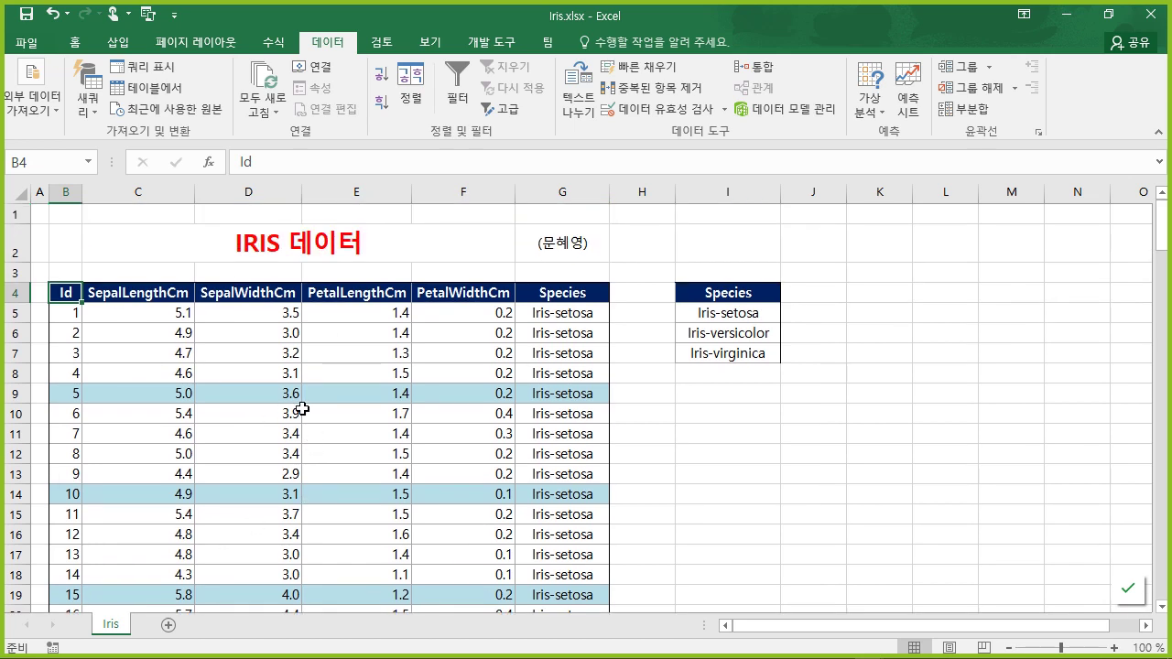
pyautogui.click(260, 436)
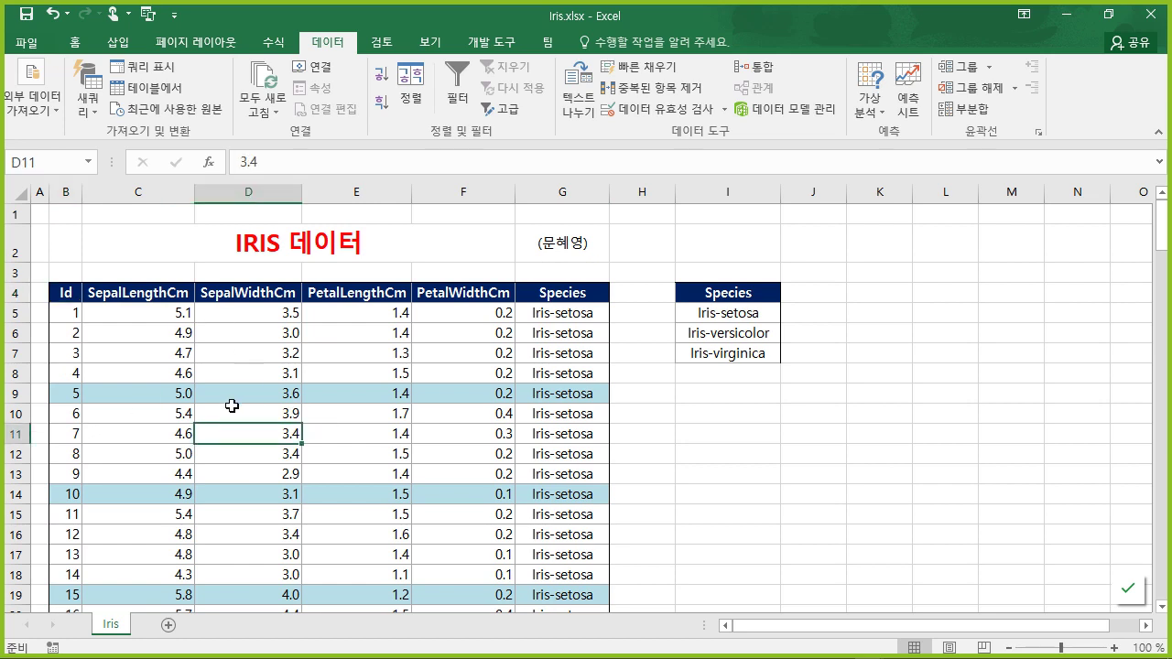
pyautogui.hotkey('ctrl', 'a')
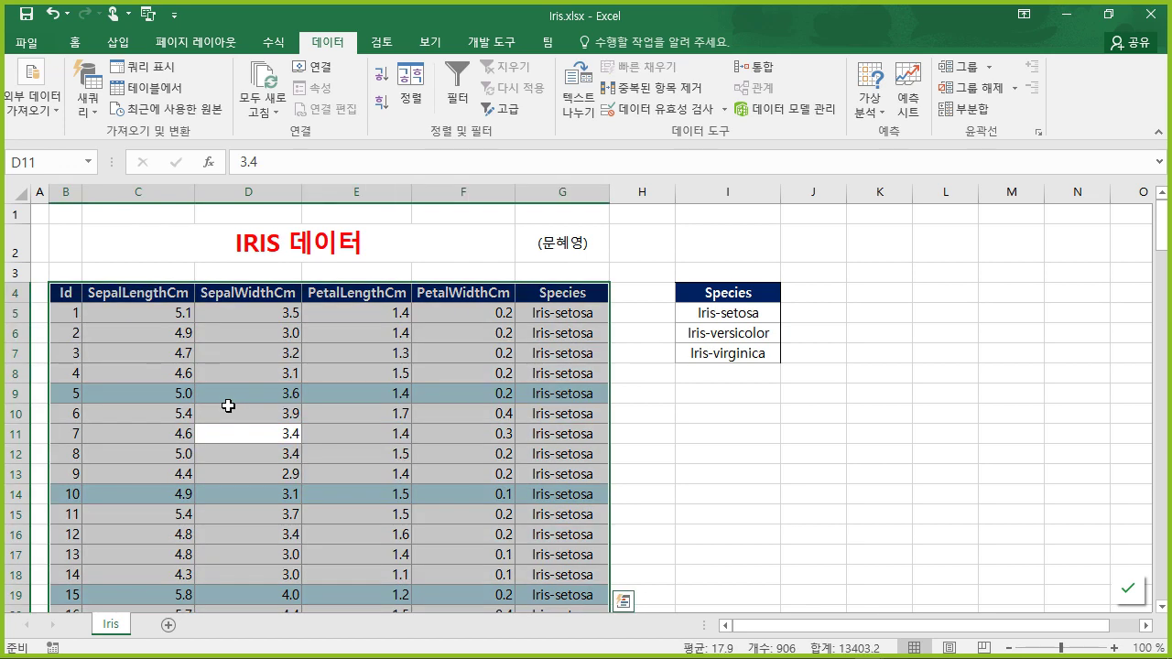
pyautogui.click(243, 370)
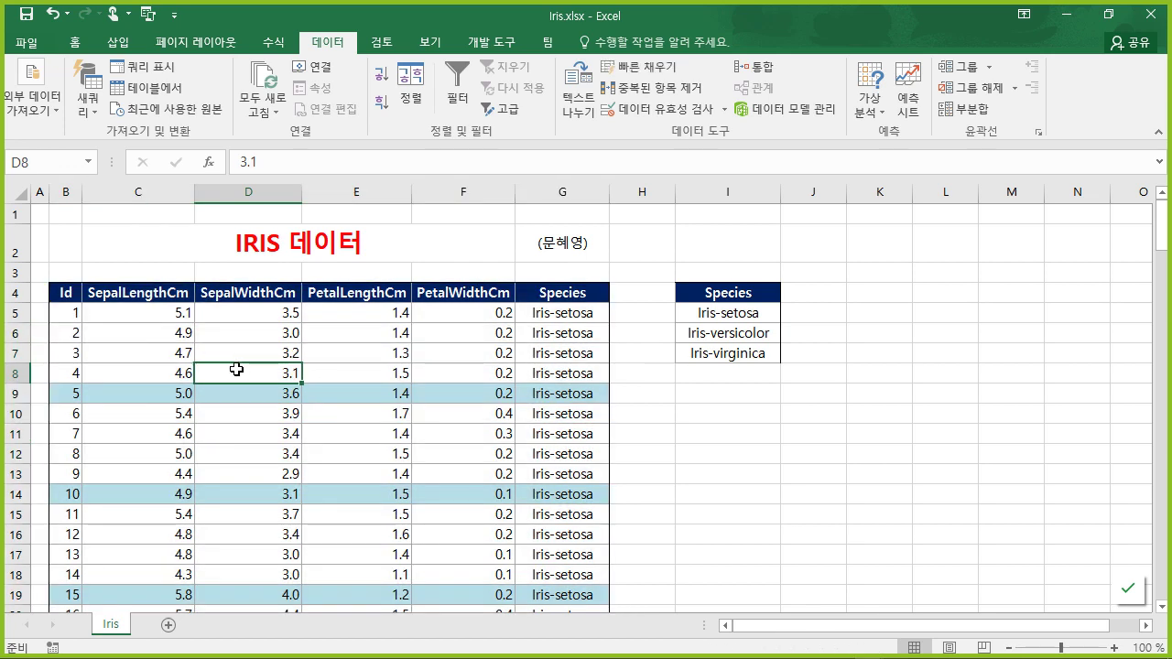
pyautogui.click(58, 289)
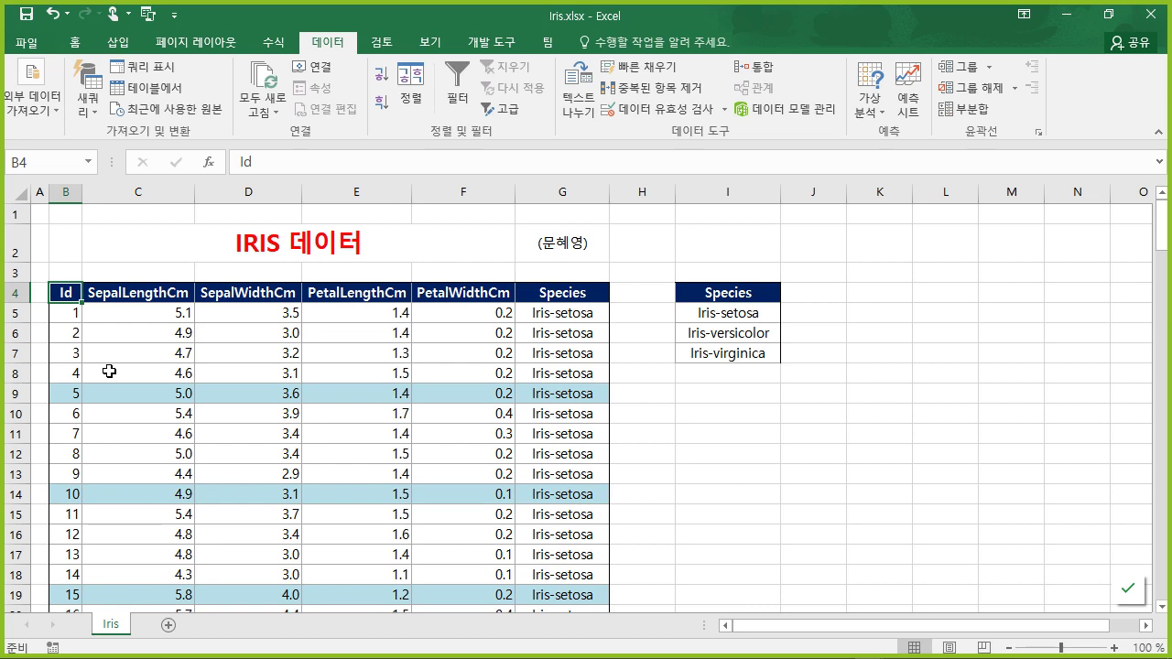
pyautogui.hotkey('ctrl', 'shift', 'Right')
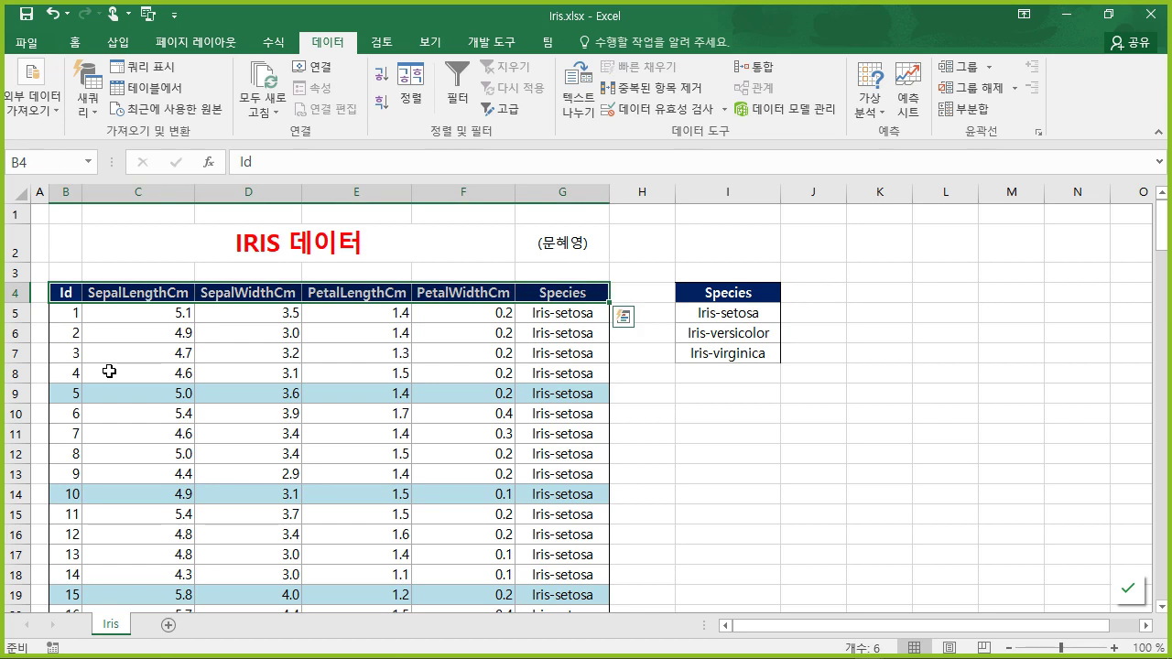
pyautogui.hotkey('ctrl', 'shift', 'Down')
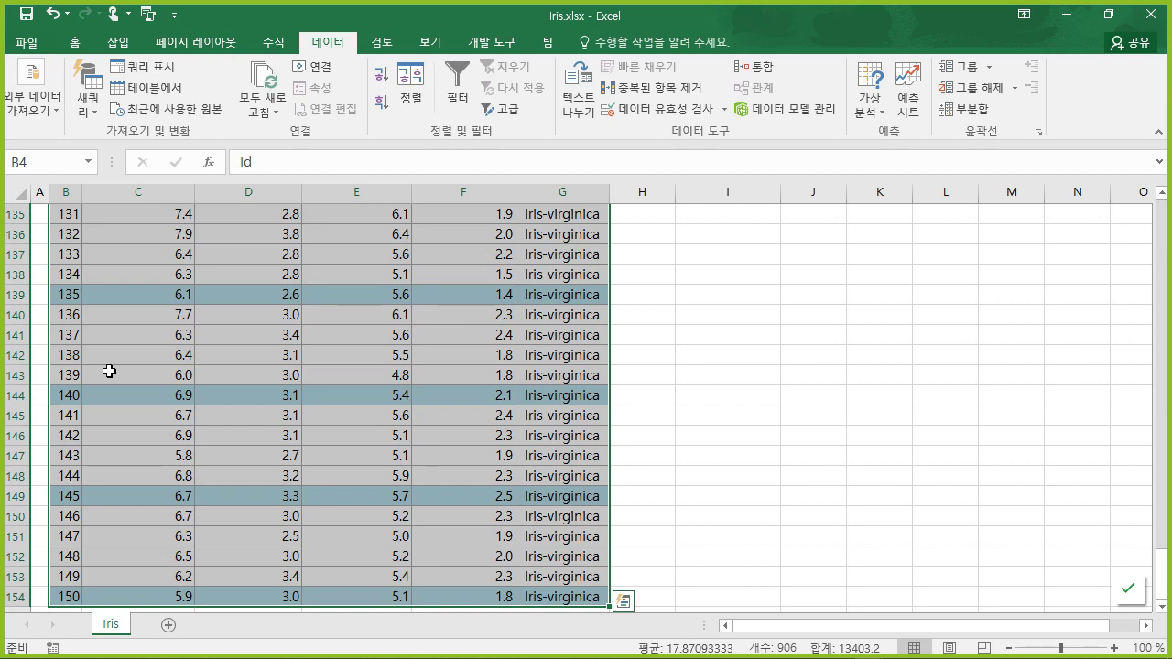
pyautogui.hotkey('ctrl', 'Up')
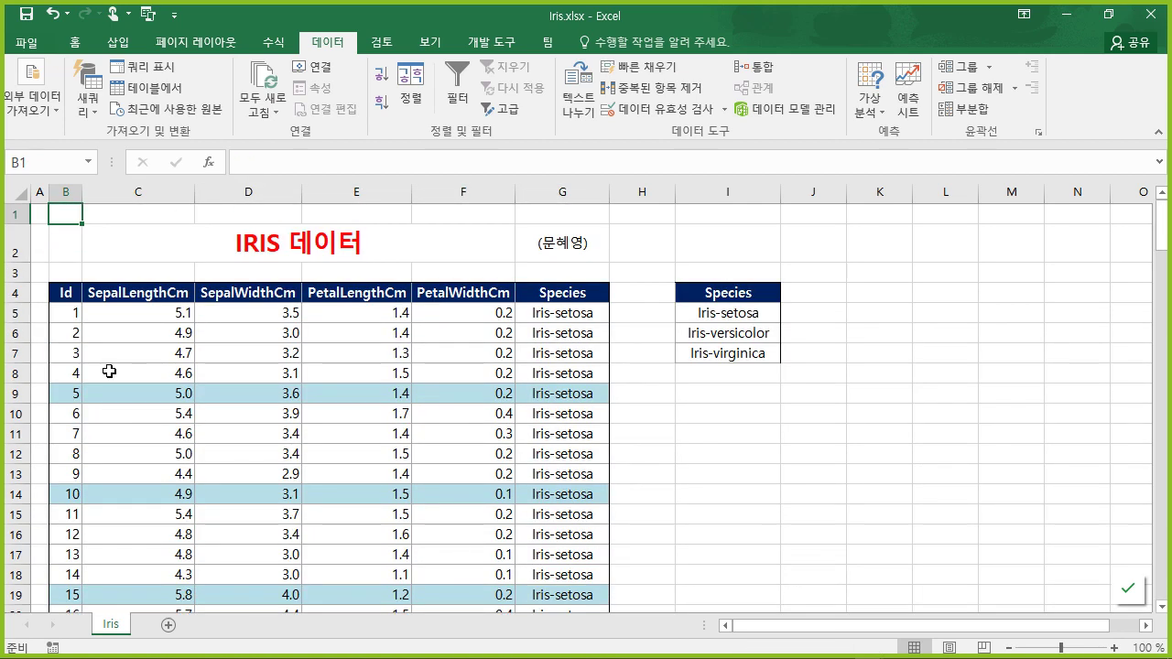
# Copy the Species column from G4 down to its last row and paste it at K4.
pyautogui.click(552, 312)
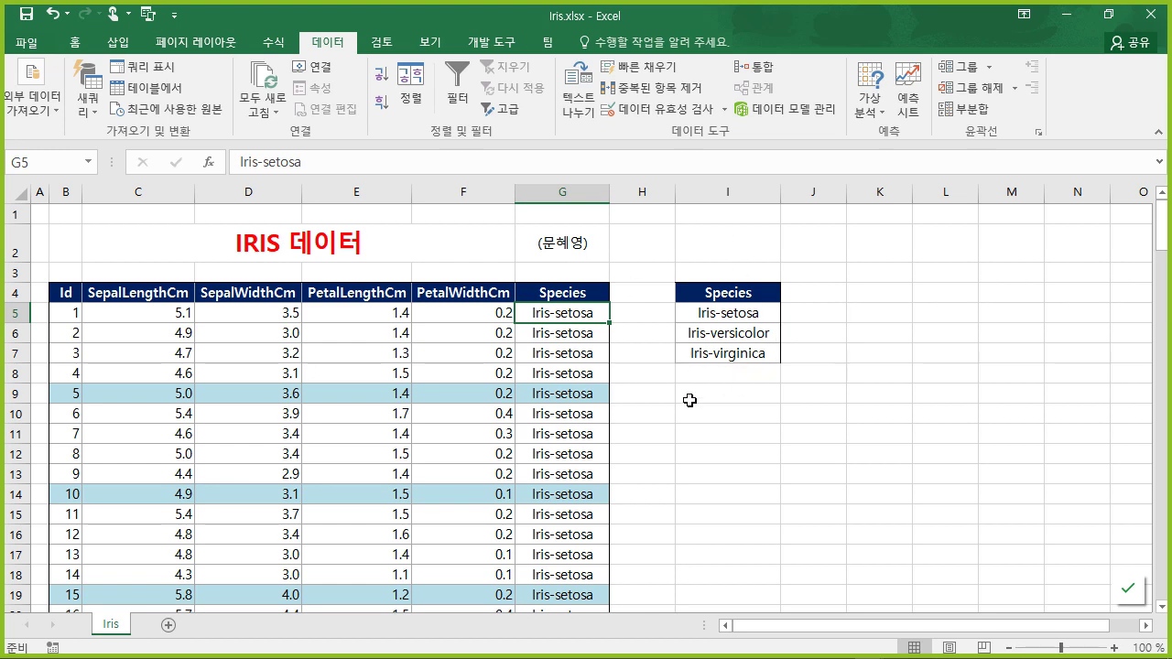
pyautogui.click(565, 352)
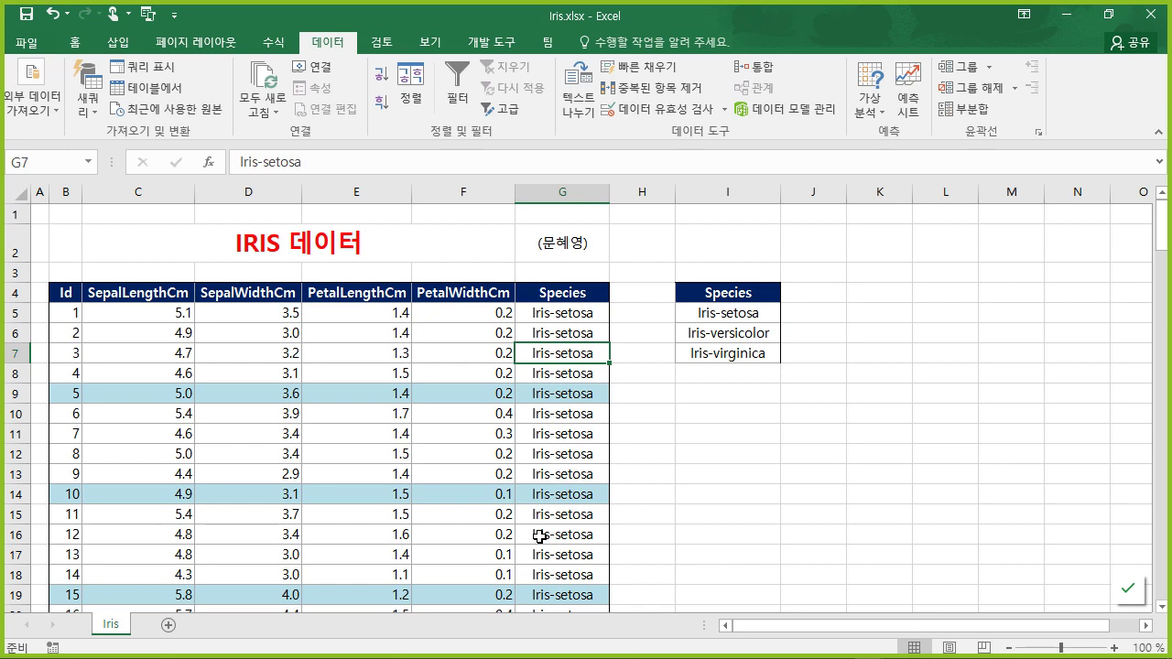
pyautogui.click(569, 293)
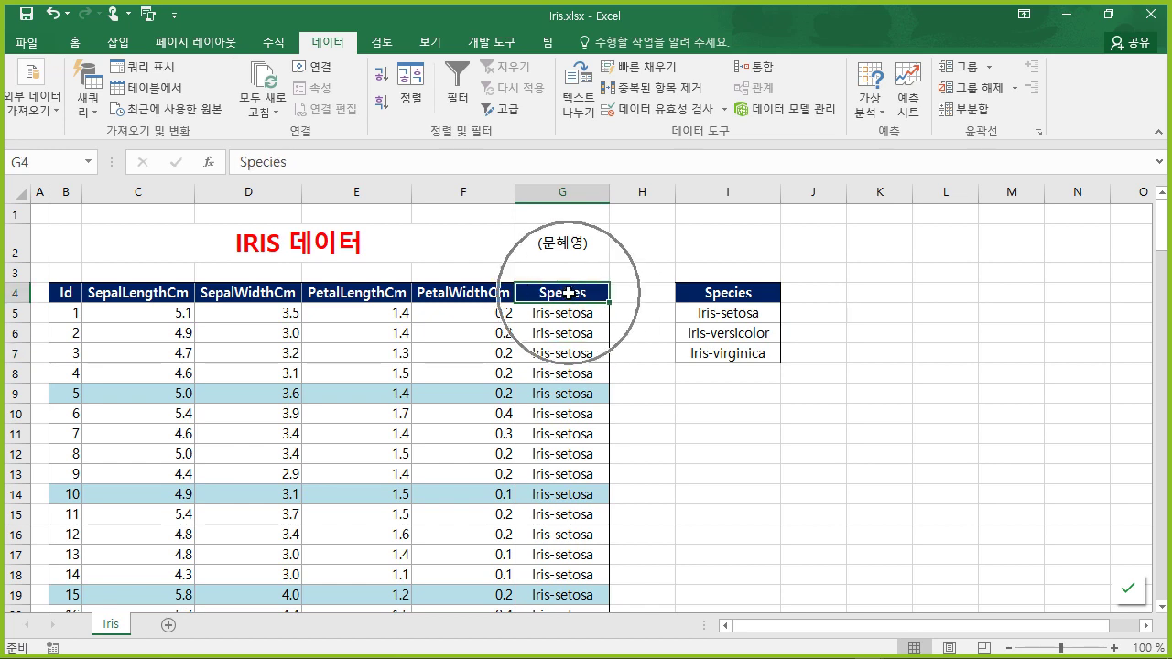
pyautogui.click(570, 293)
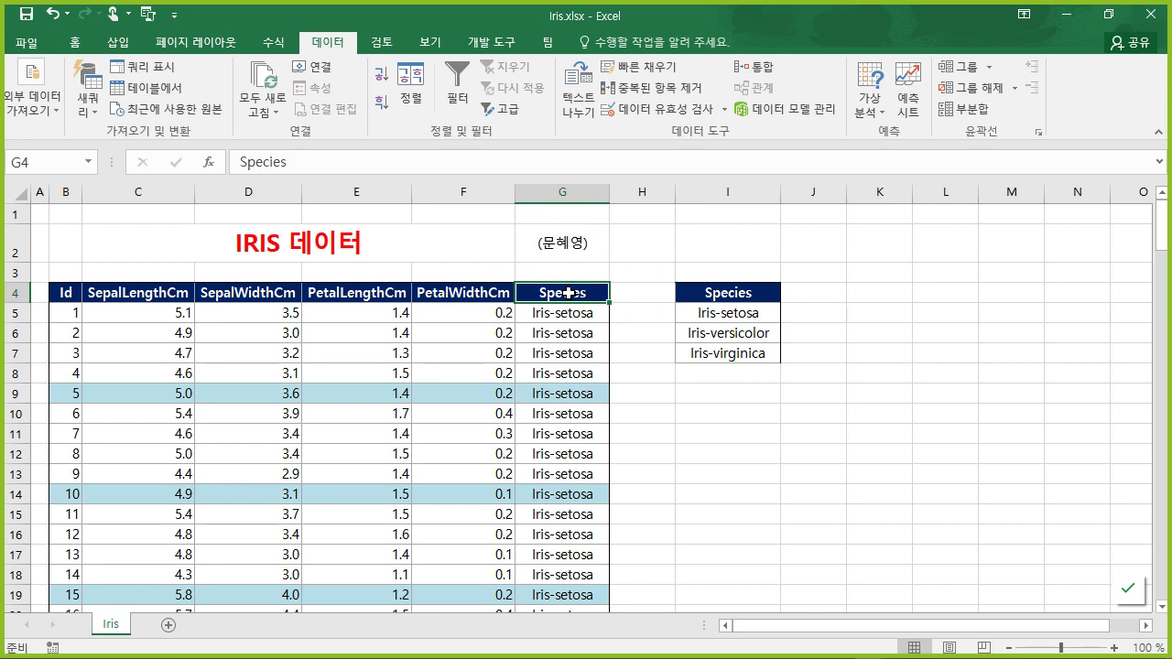
pyautogui.hotkey('ctrl', 'shift', 'Down')
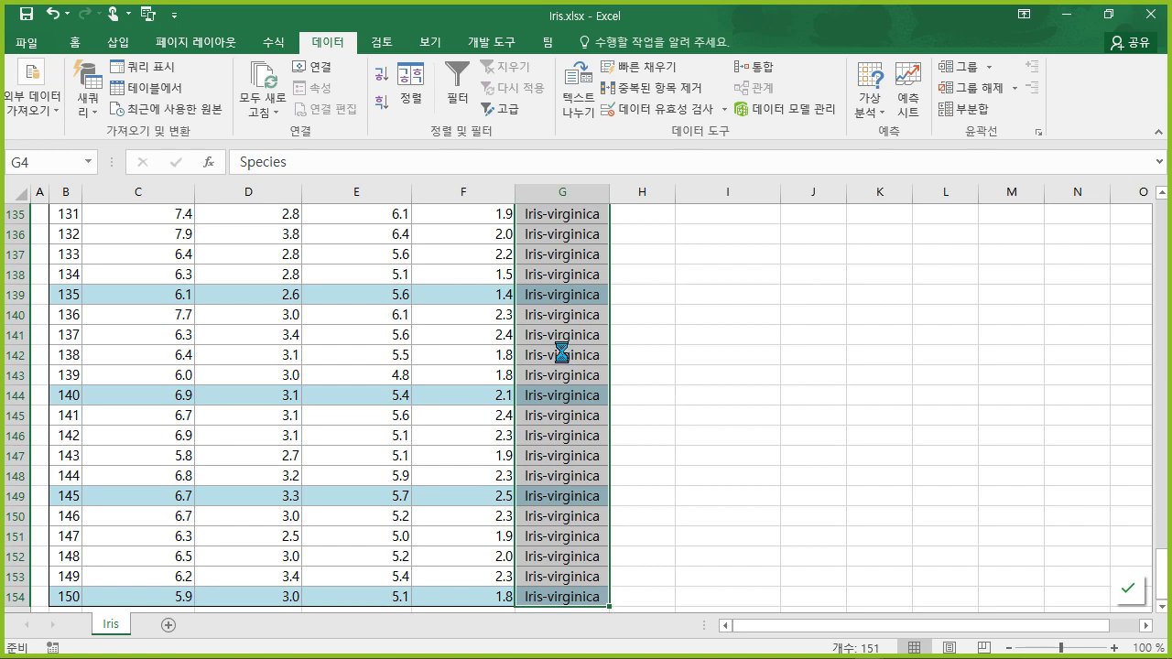
pyautogui.hotkey('ctrl', 'c')
pyautogui.scroll(20, 962, 387)
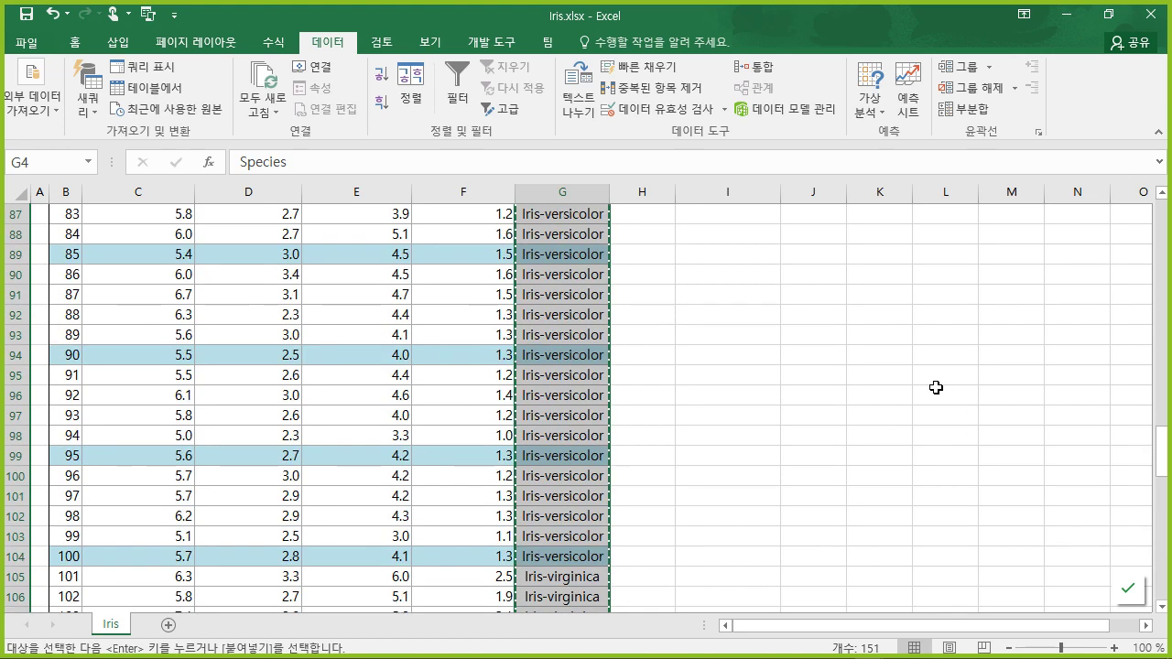
pyautogui.moveTo(1161, 332); pyautogui.dragTo(1162, 215)
pyautogui.click(880, 290)
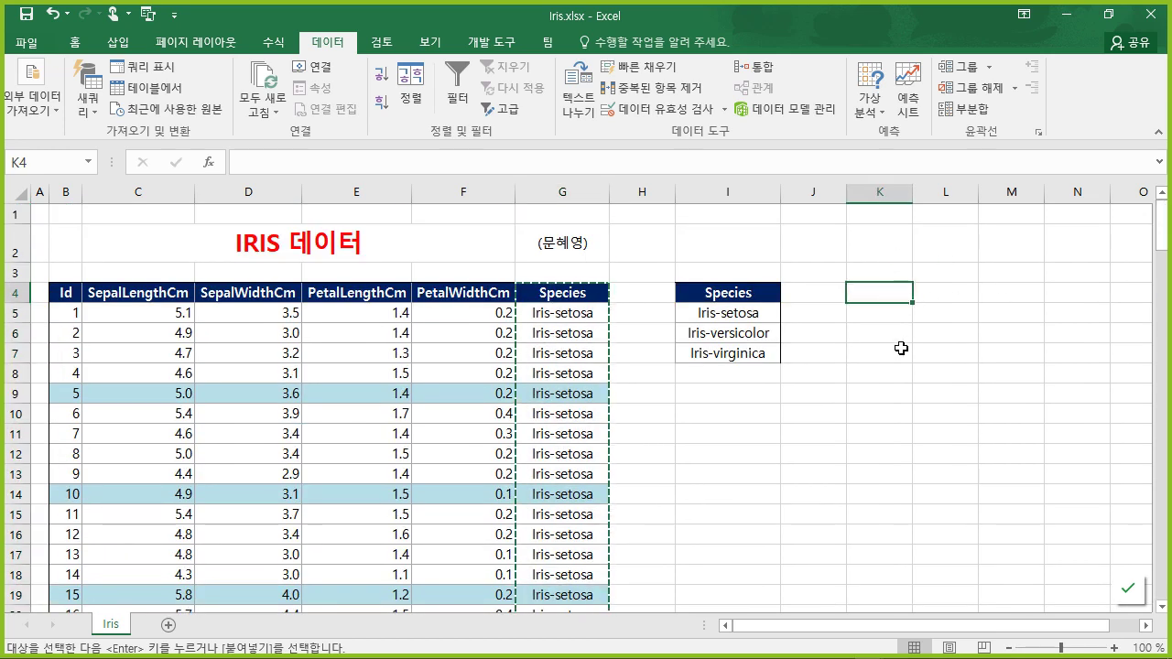
pyautogui.hotkey('ctrl', 'v')
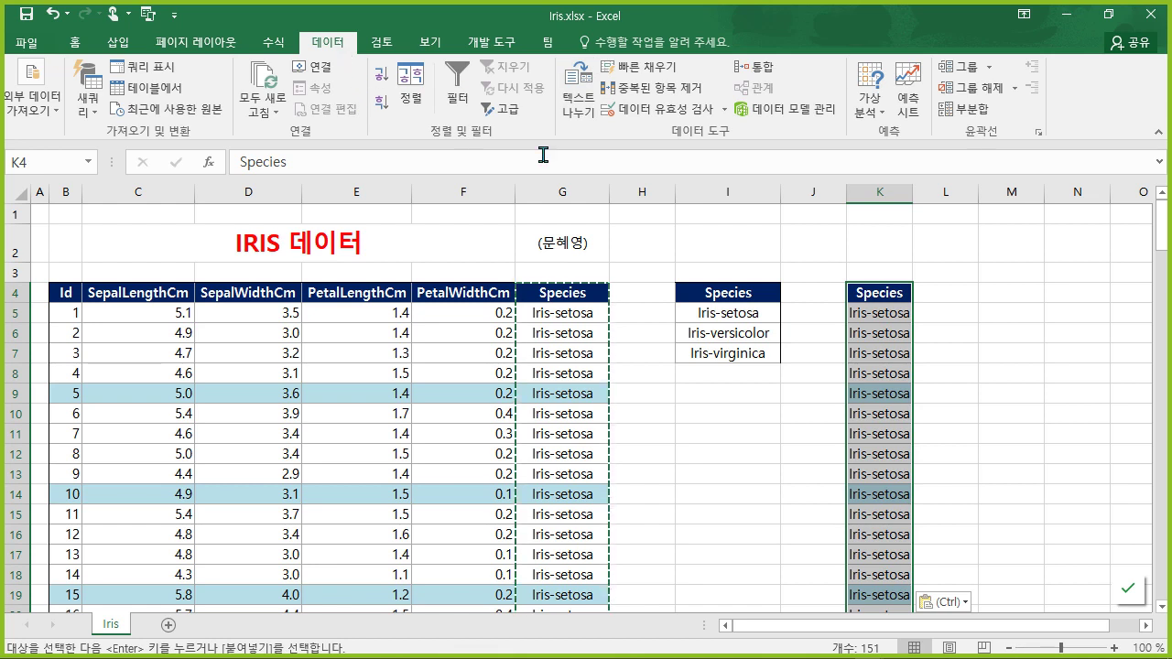
# Remove duplicates from column K, leaving three Species names, and autofit column K's width.
pyautogui.click(676, 91)
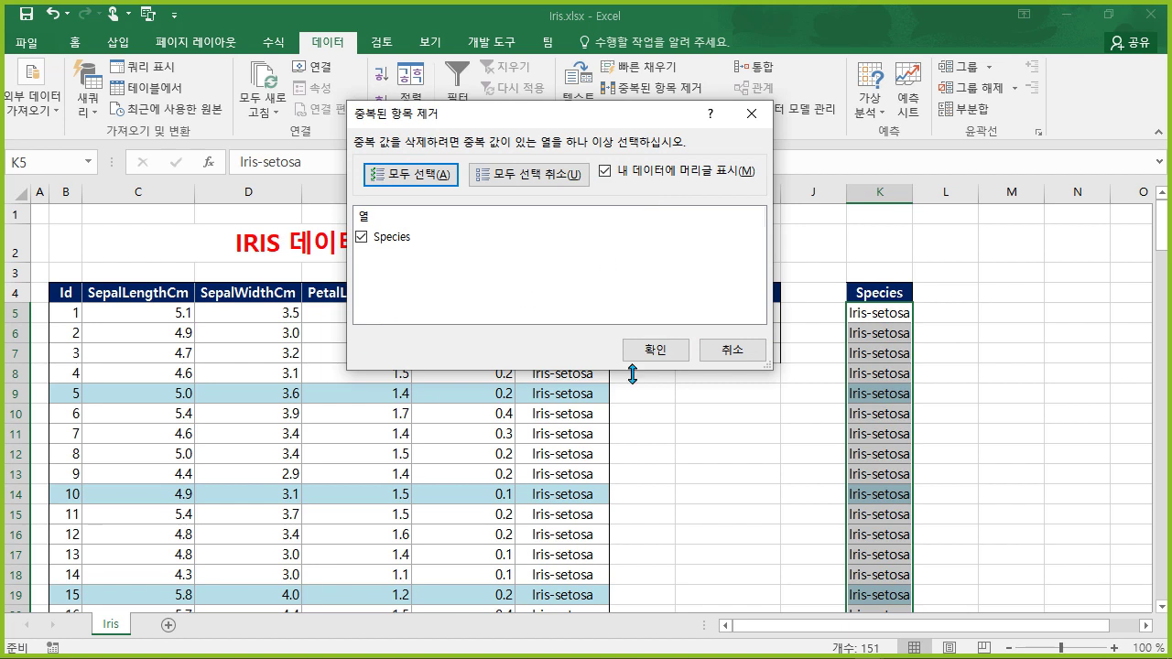
pyautogui.click(674, 350)
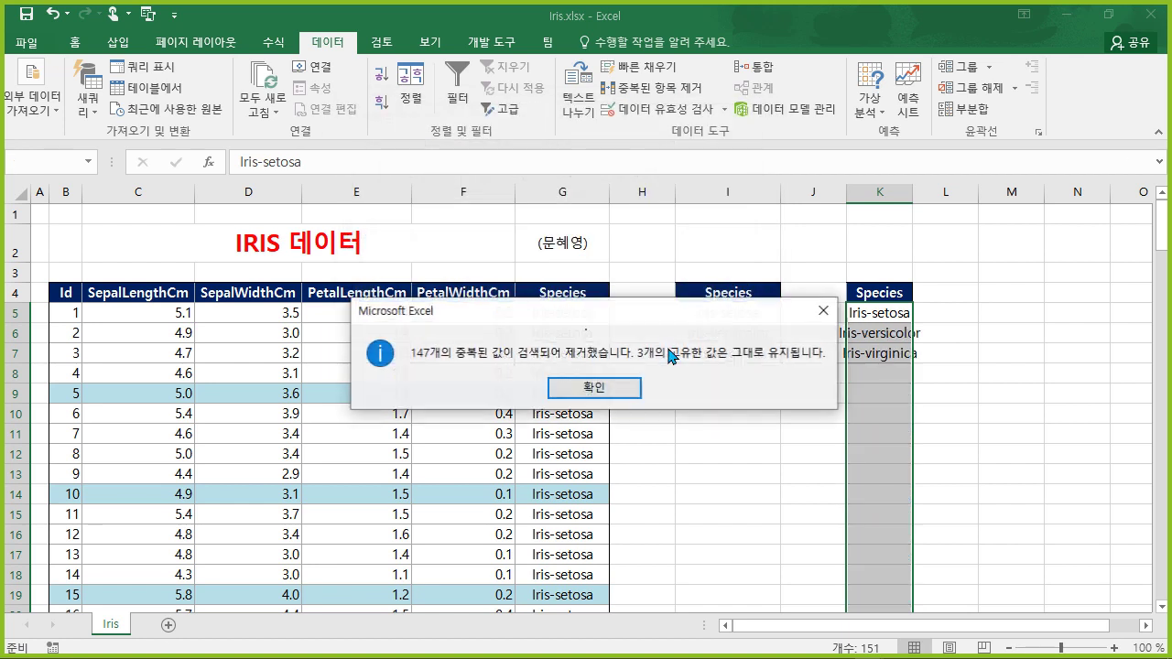
pyautogui.click(630, 388)
pyautogui.click(983, 353)
pyautogui.doubleClick(909, 198)
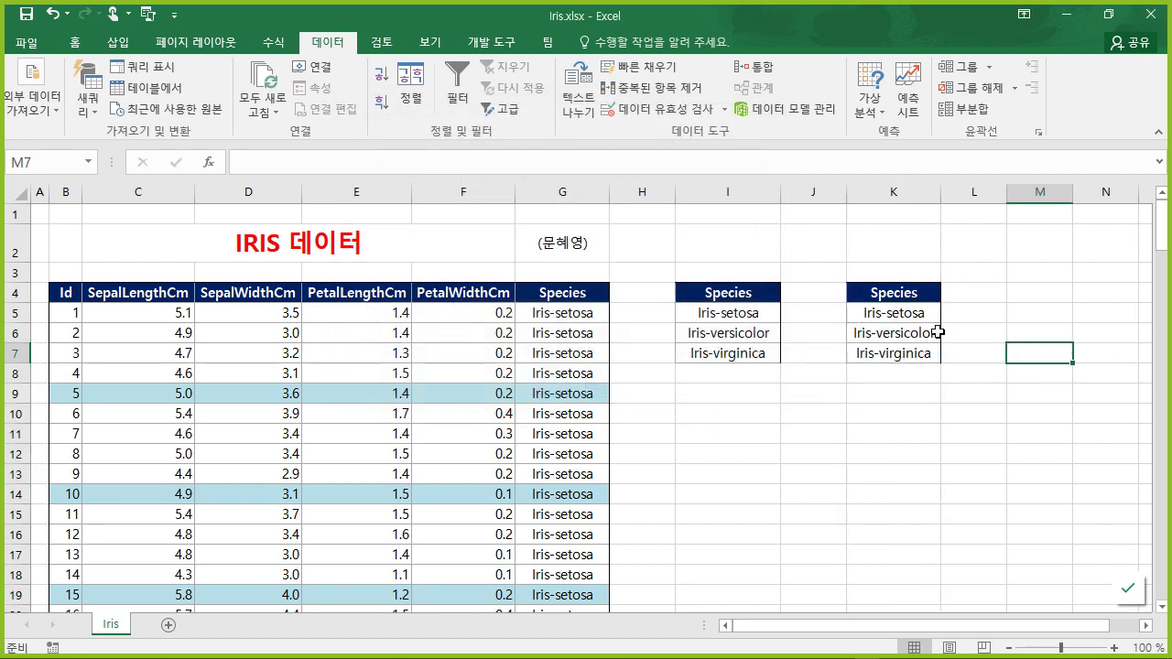
pyautogui.click(886, 416)
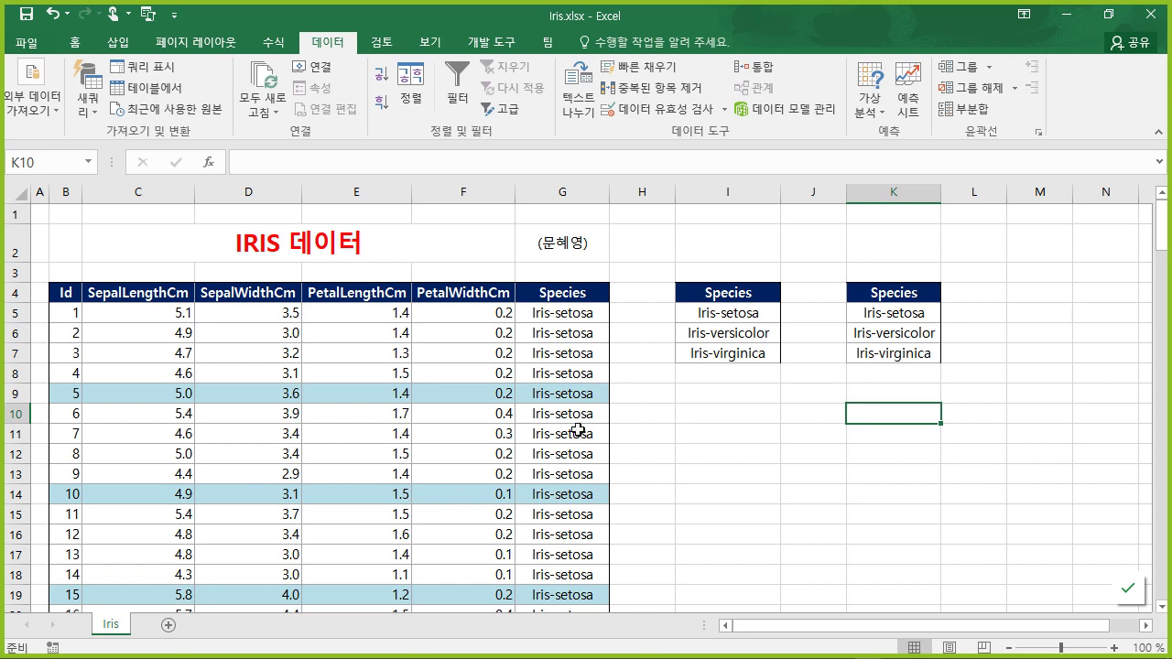
pyautogui.click(498, 414)
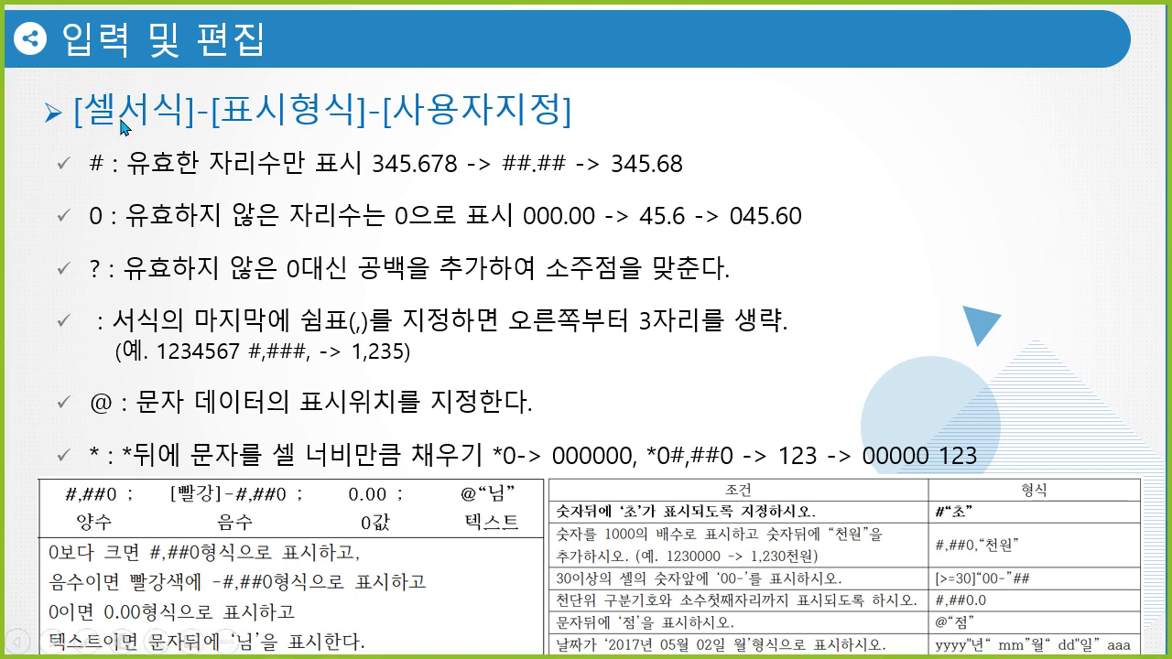
# With the pen, circle the #, 0 and ? bullets, box 345.678, and write digits above ##.##.
pyautogui.hotkey('ctrl', 'p')
pyautogui.moveTo(108, 176)
pyautogui.mouseDown()
pyautogui.moveTo(79, 157)
pyautogui.moveTo(110, 174)
pyautogui.mouseUp()
pyautogui.moveTo(110, 227)
pyautogui.mouseDown()
pyautogui.moveTo(81, 220)
pyautogui.moveTo(106, 232)
pyautogui.mouseUp()
pyautogui.moveTo(110, 289)
pyautogui.mouseDown()
pyautogui.moveTo(77, 258)
pyautogui.moveTo(110, 291)
pyautogui.mouseUp()
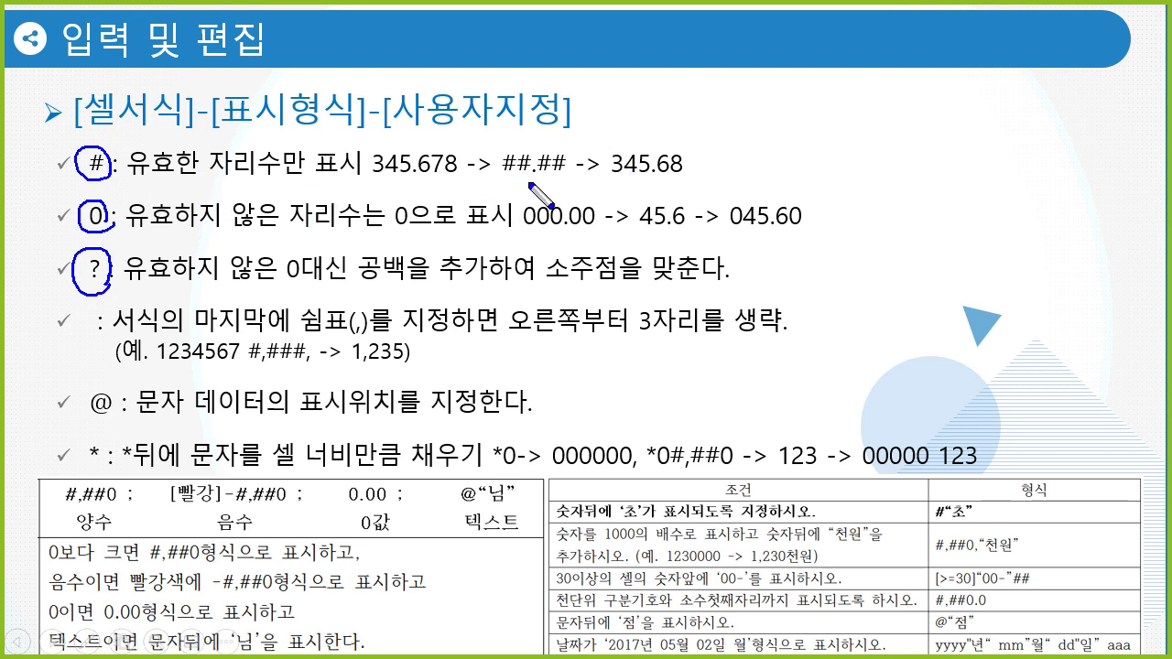
pyautogui.moveTo(394, 144)
pyautogui.mouseDown()
pyautogui.moveTo(367, 180)
pyautogui.moveTo(448, 180)
pyautogui.moveTo(462, 158)
pyautogui.moveTo(394, 143)
pyautogui.mouseUp()
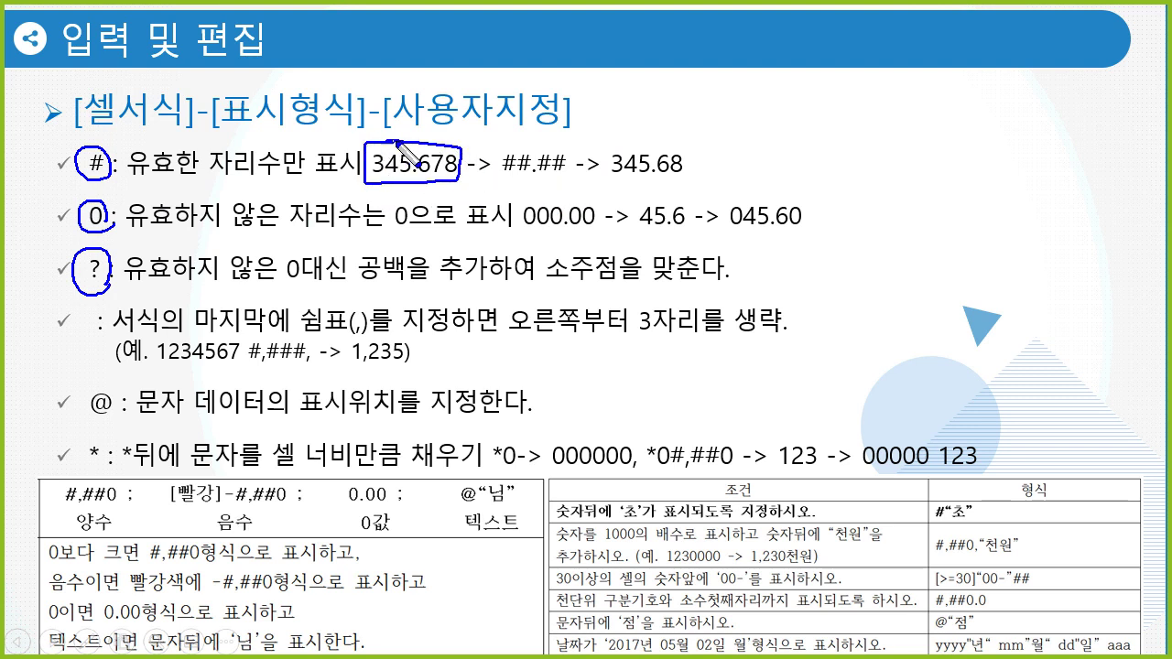
pyautogui.moveTo(640, 154)
pyautogui.mouseDown()
pyautogui.moveTo(620, 140)
pyautogui.moveTo(612, 180)
pyautogui.moveTo(717, 163)
pyautogui.moveTo(647, 137)
pyautogui.mouseUp()
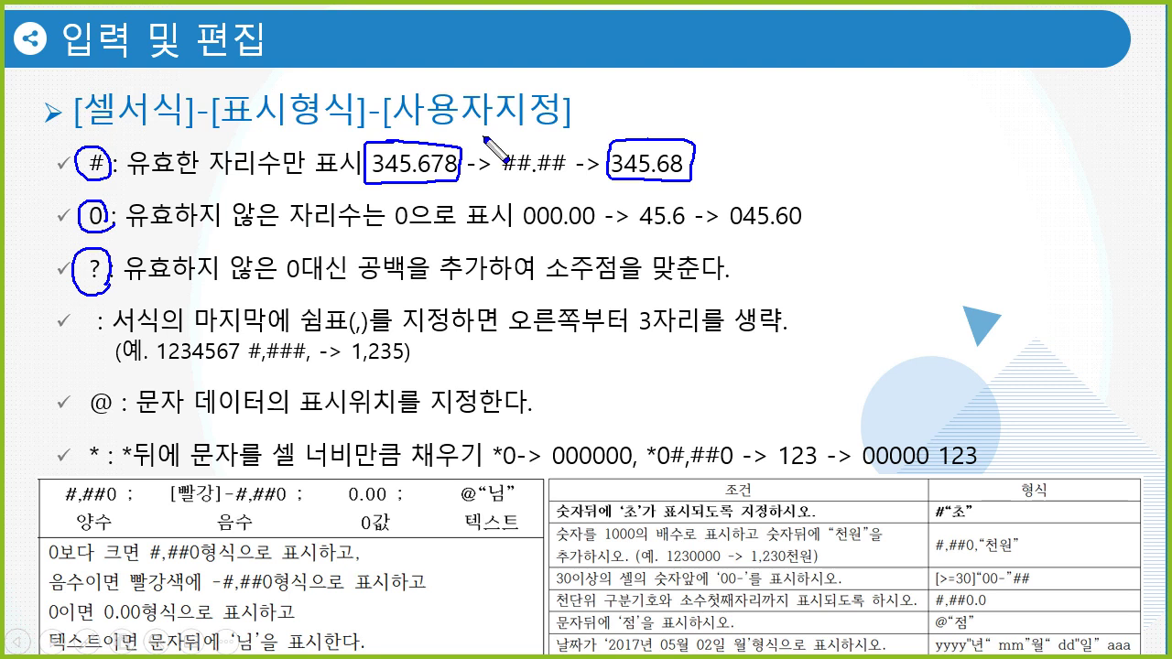
pyautogui.moveTo(492, 145)
pyautogui.mouseDown()
pyautogui.moveTo(484, 151)
pyautogui.moveTo(515, 154)
pyautogui.moveTo(527, 136)
pyautogui.moveTo(570, 146)
pyautogui.moveTo(582, 133)
pyautogui.mouseUp()
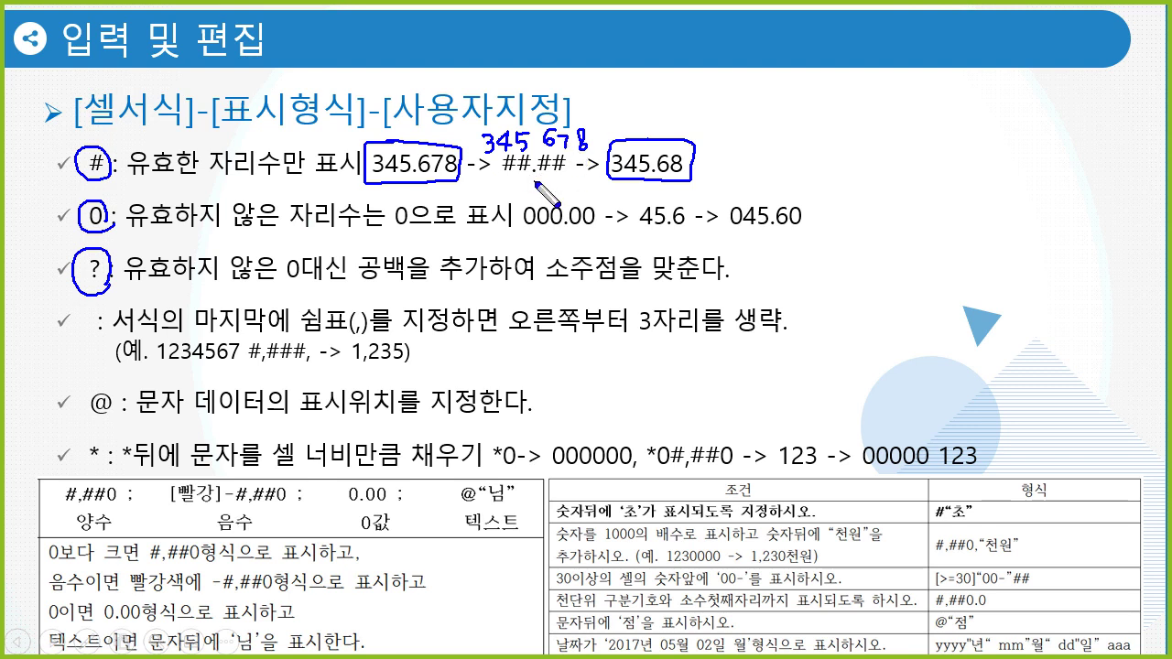
# Ink a divider, box 45.6 with 45 6 beneath, underline 045.60 and 공백, and circle the trailing comma.
pyautogui.moveTo(577, 139); pyautogui.dragTo(571, 181)
pyautogui.moveTo(573, 108); pyautogui.dragTo(569, 116)
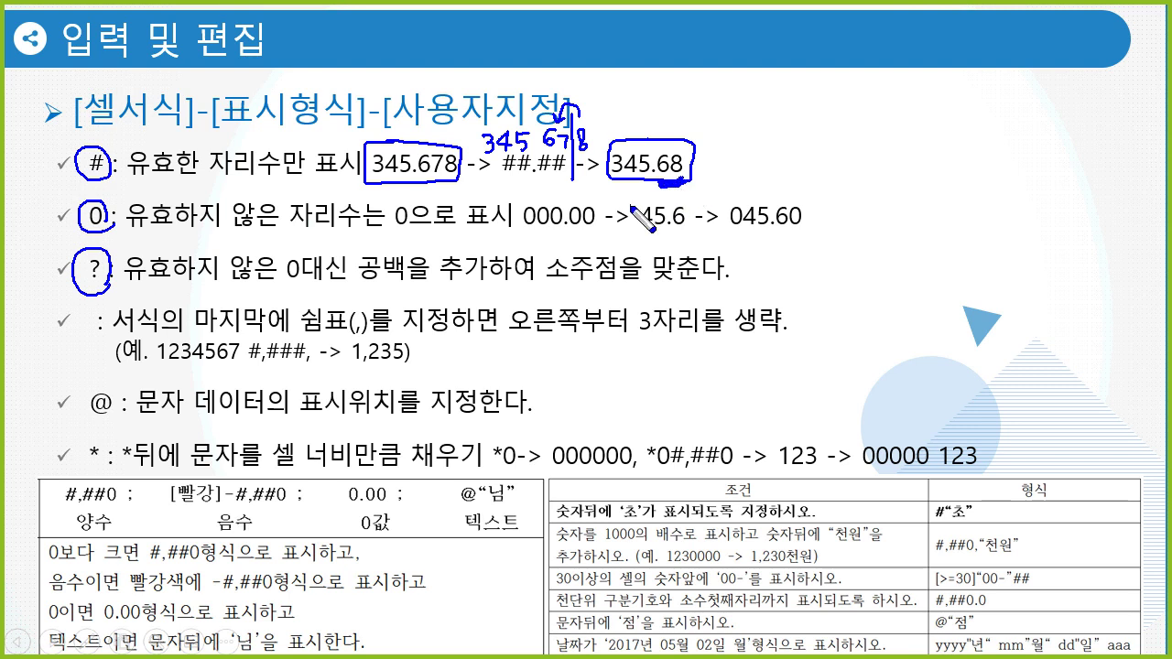
pyautogui.moveTo(696, 178); pyautogui.dragTo(721, 171)
pyautogui.moveTo(678, 198)
pyautogui.mouseDown()
pyautogui.moveTo(635, 205)
pyautogui.moveTo(700, 230)
pyautogui.moveTo(682, 199)
pyautogui.moveTo(666, 198)
pyautogui.mouseUp()
pyautogui.moveTo(542, 233)
pyautogui.mouseDown()
pyautogui.moveTo(529, 244)
pyautogui.moveTo(577, 245)
pyautogui.mouseUp()
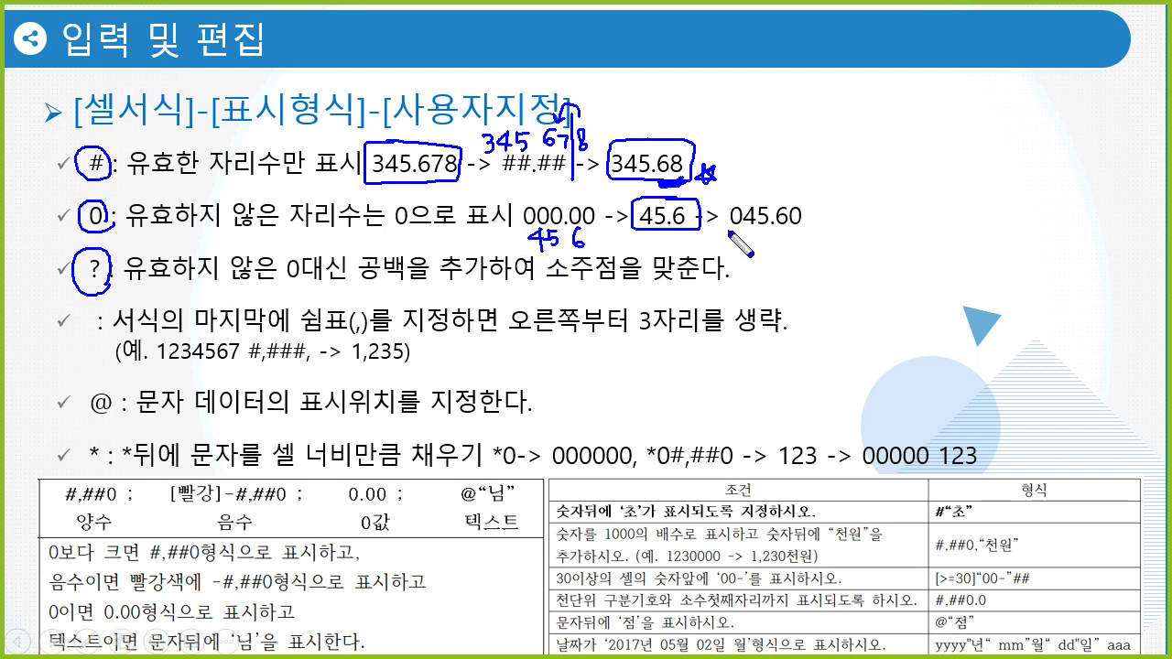
pyautogui.moveTo(728, 225); pyautogui.dragTo(737, 225)
pyautogui.moveTo(384, 291); pyautogui.dragTo(360, 288)
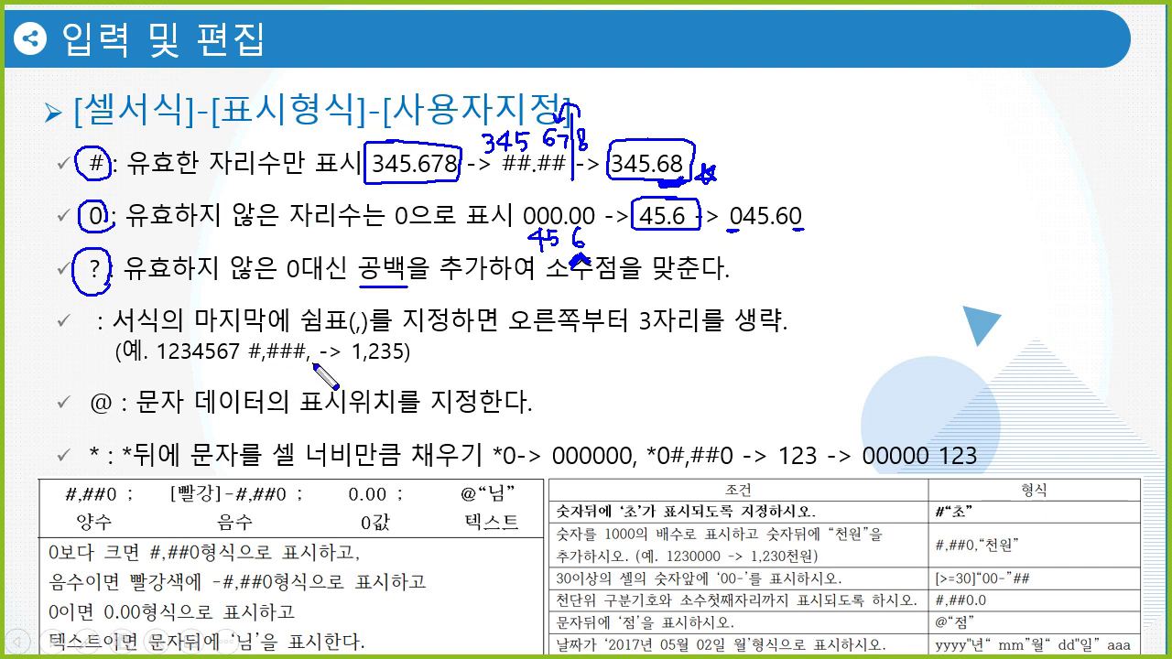
pyautogui.moveTo(300, 357); pyautogui.dragTo(317, 362)
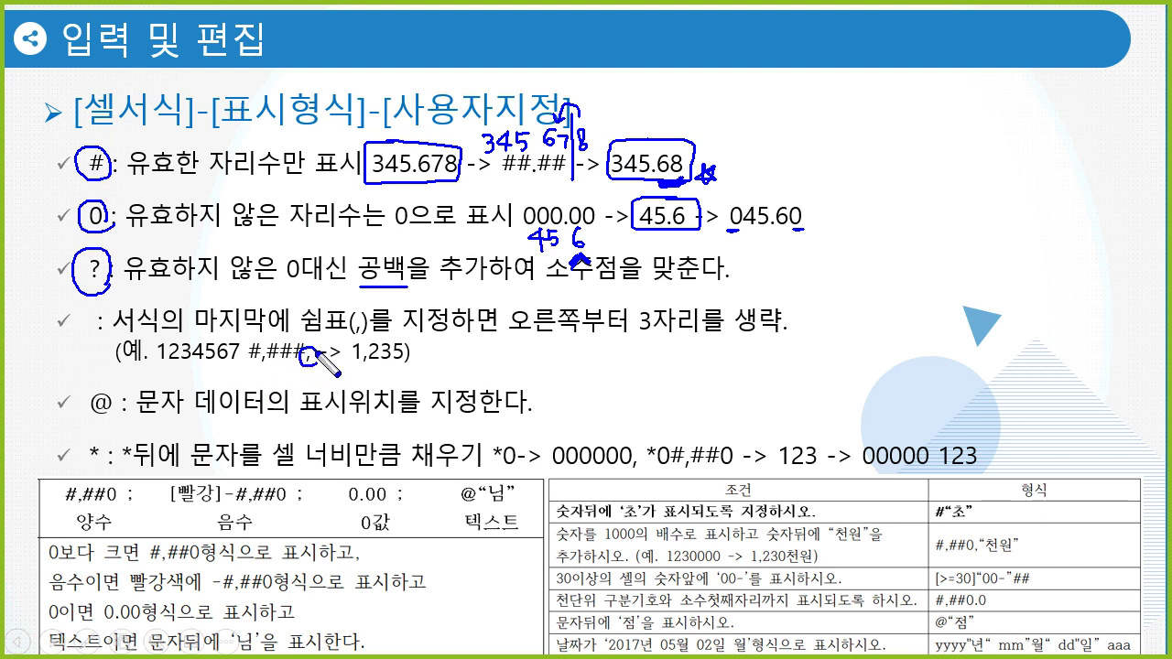
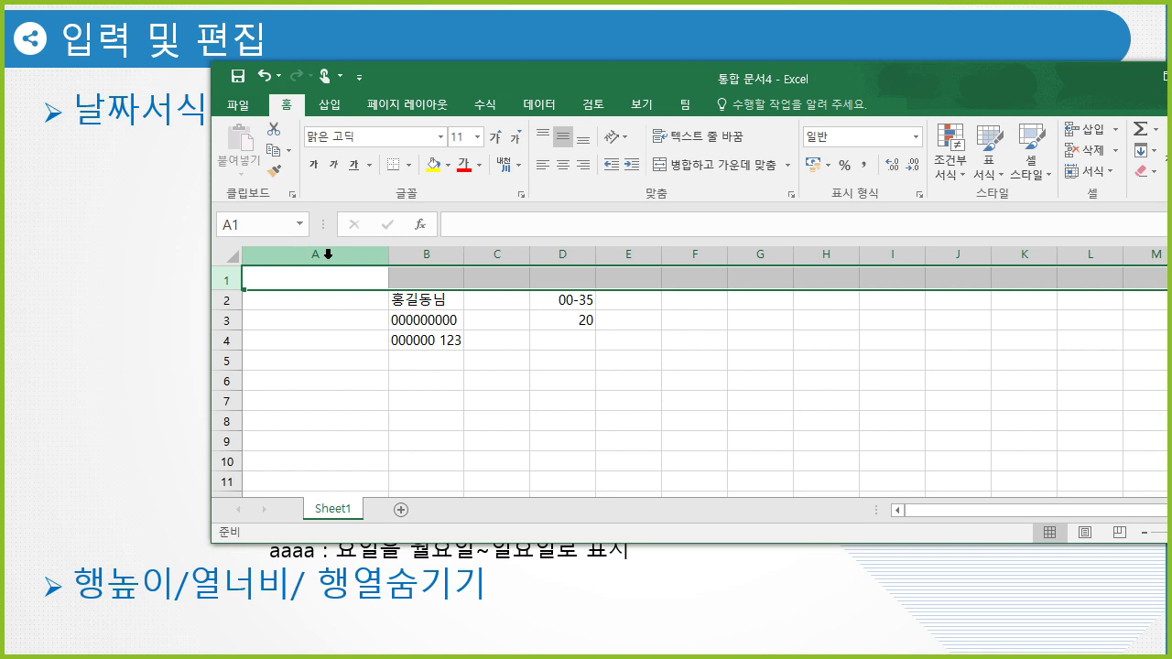
# Set column A's width to 10.
pyautogui.click(295, 254)
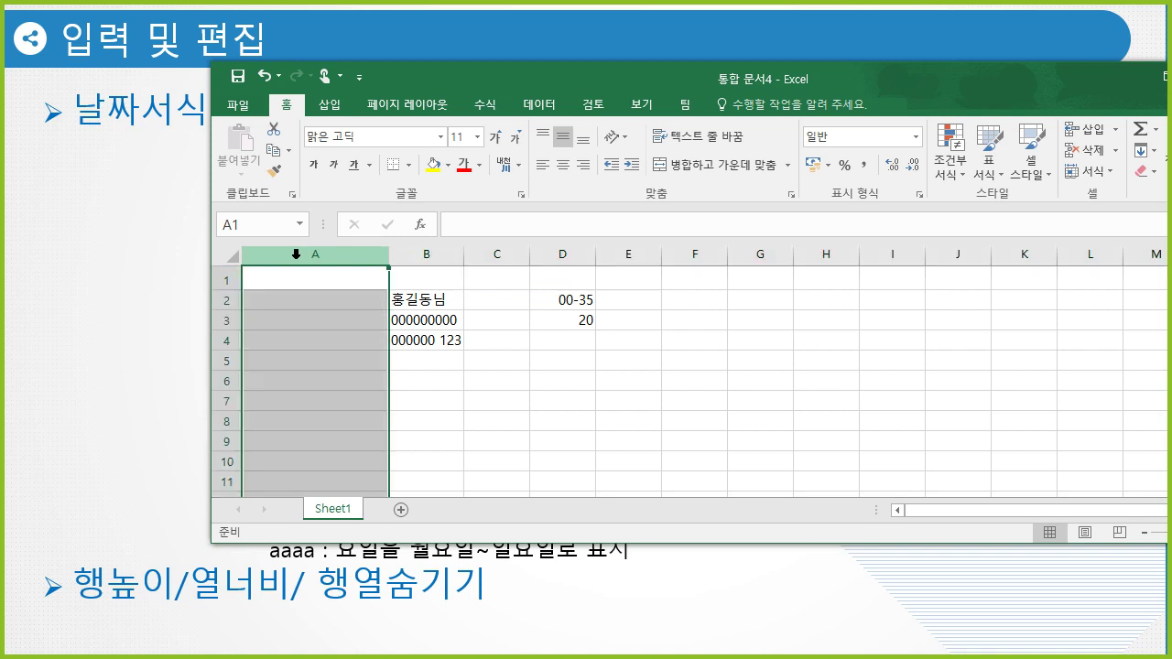
pyautogui.rightClick(299, 259)
pyautogui.click(355, 487)
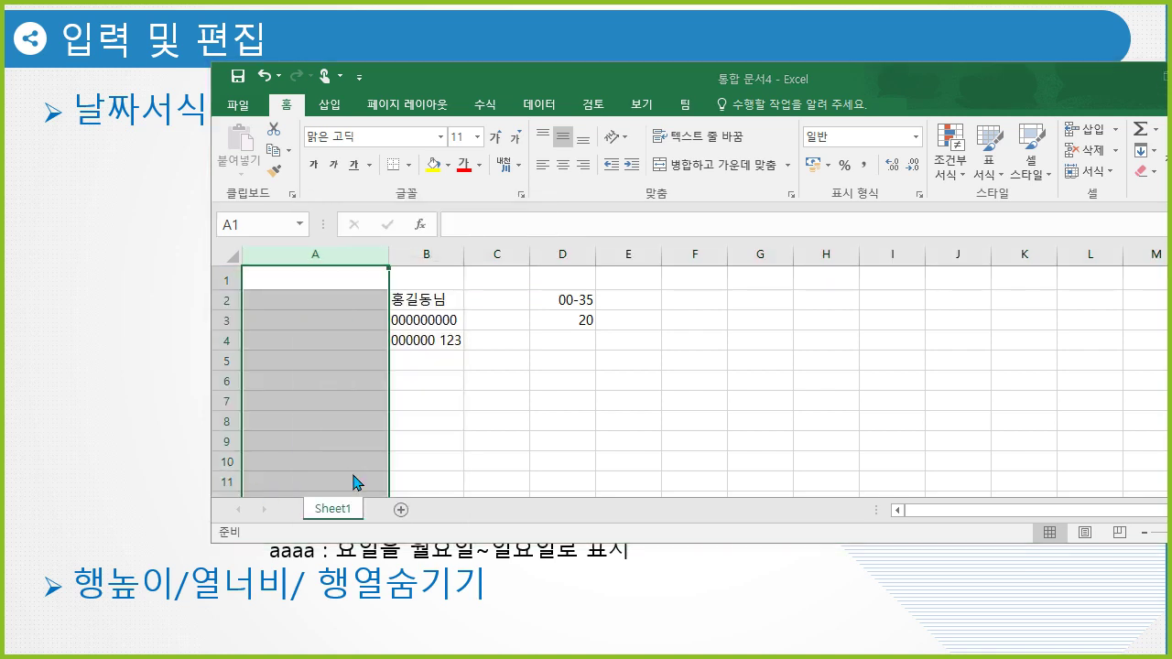
pyautogui.write('10')
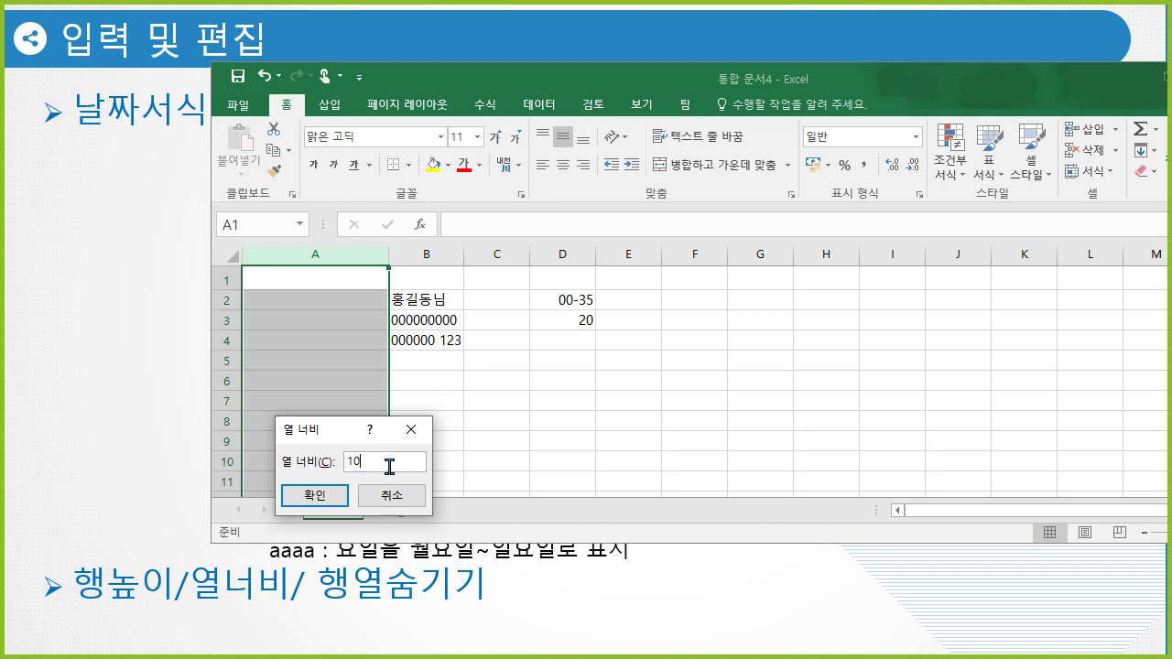
pyautogui.press('Return')
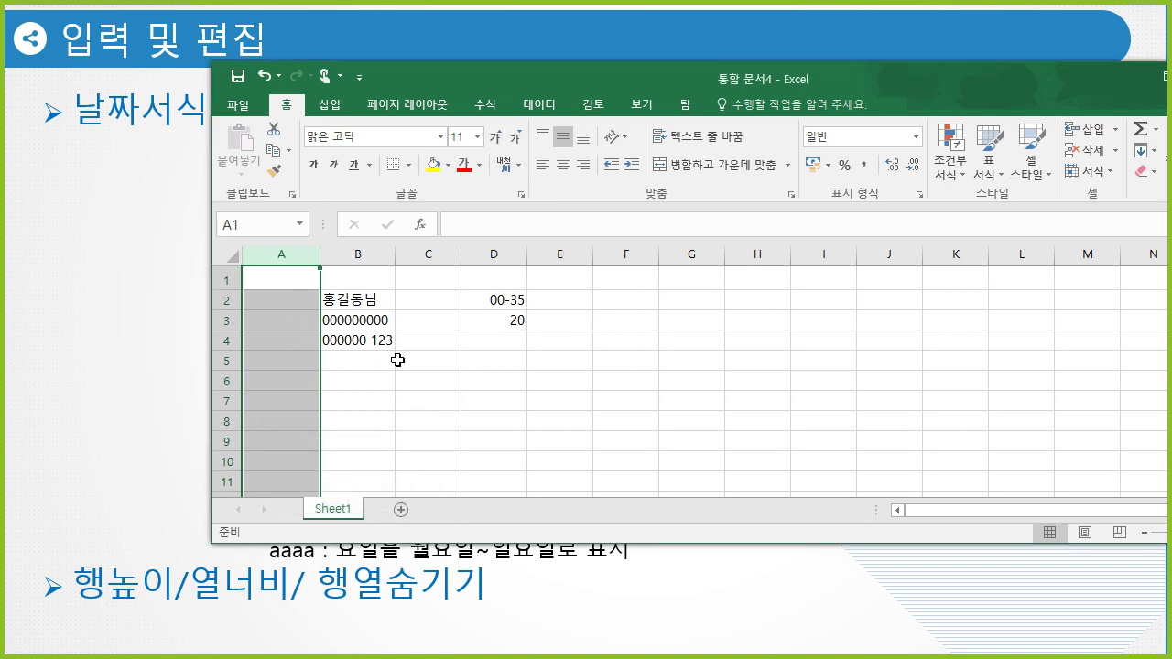
pyautogui.click(519, 401)
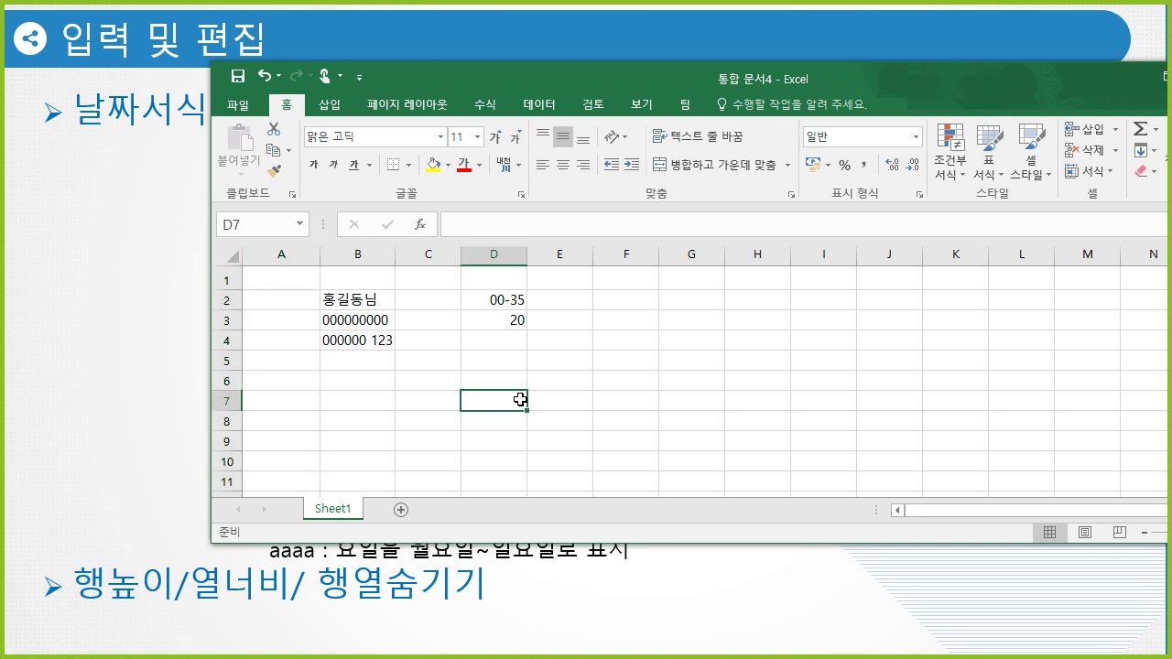
# Hide row 3, then unhide it by selecting rows 2–4.
pyautogui.click(231, 321)
pyautogui.rightClick(231, 320)
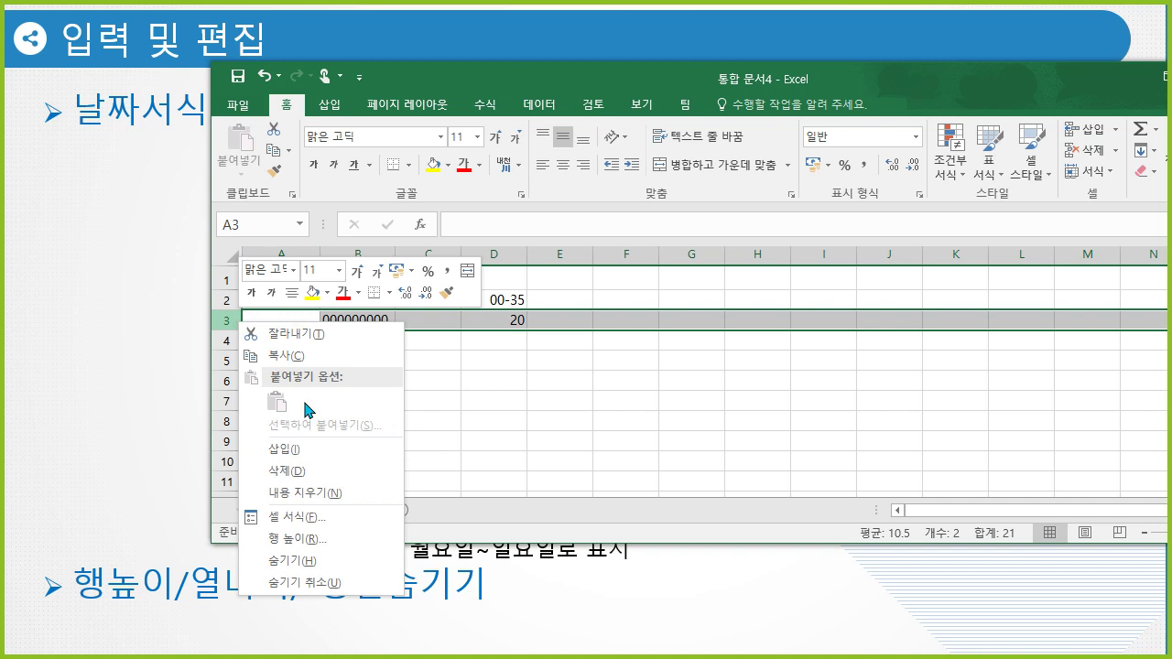
pyautogui.click(299, 560)
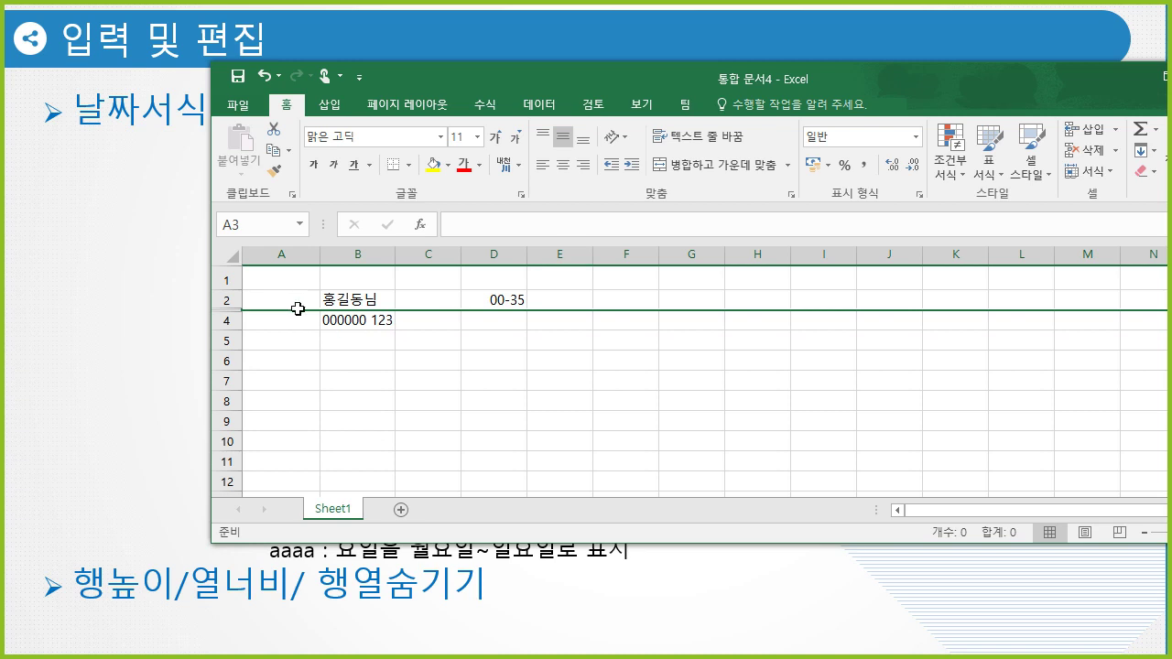
pyautogui.moveTo(223, 299); pyautogui.dragTo(226, 319)
pyautogui.rightClick(225, 321)
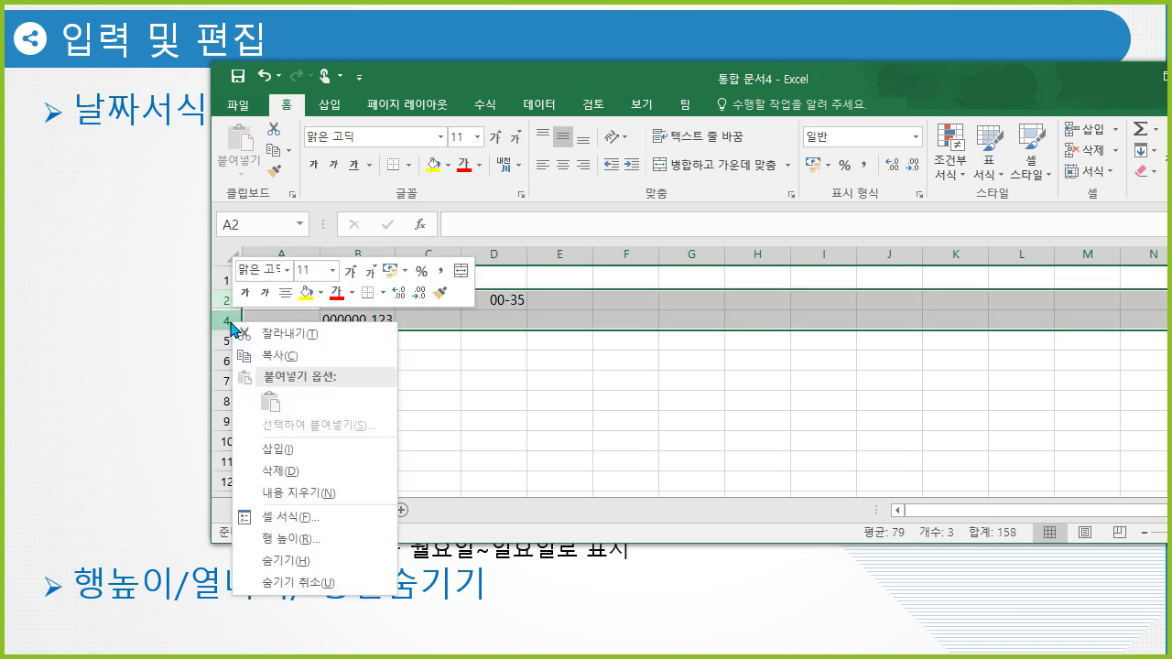
pyautogui.click(299, 583)
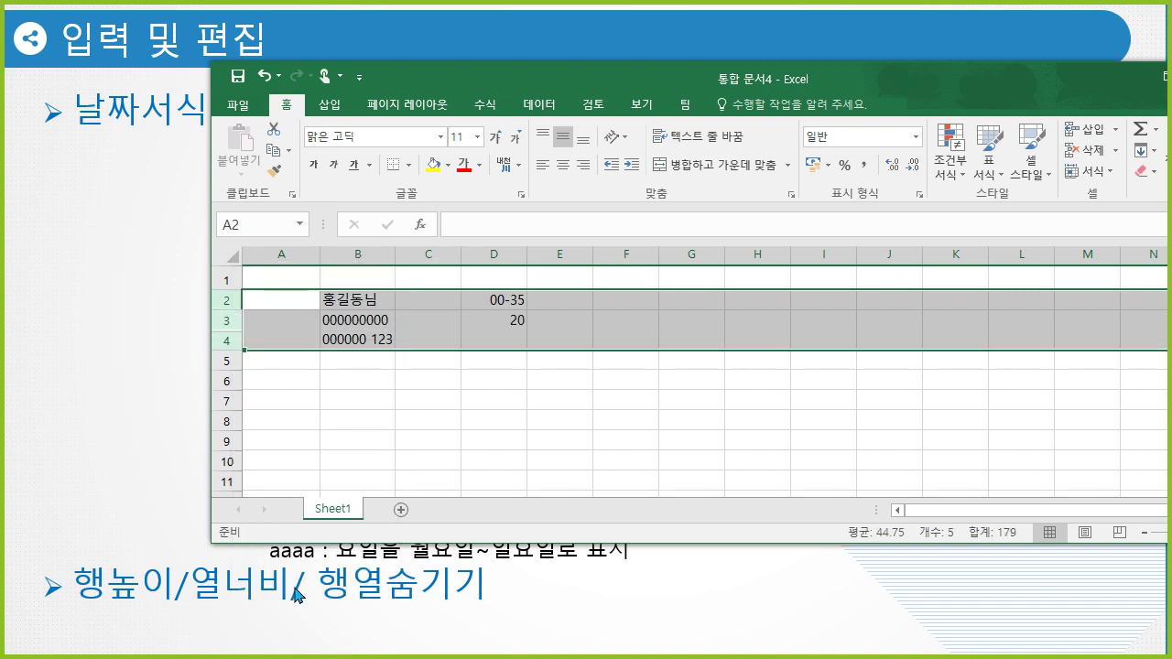
pyautogui.click(371, 407)
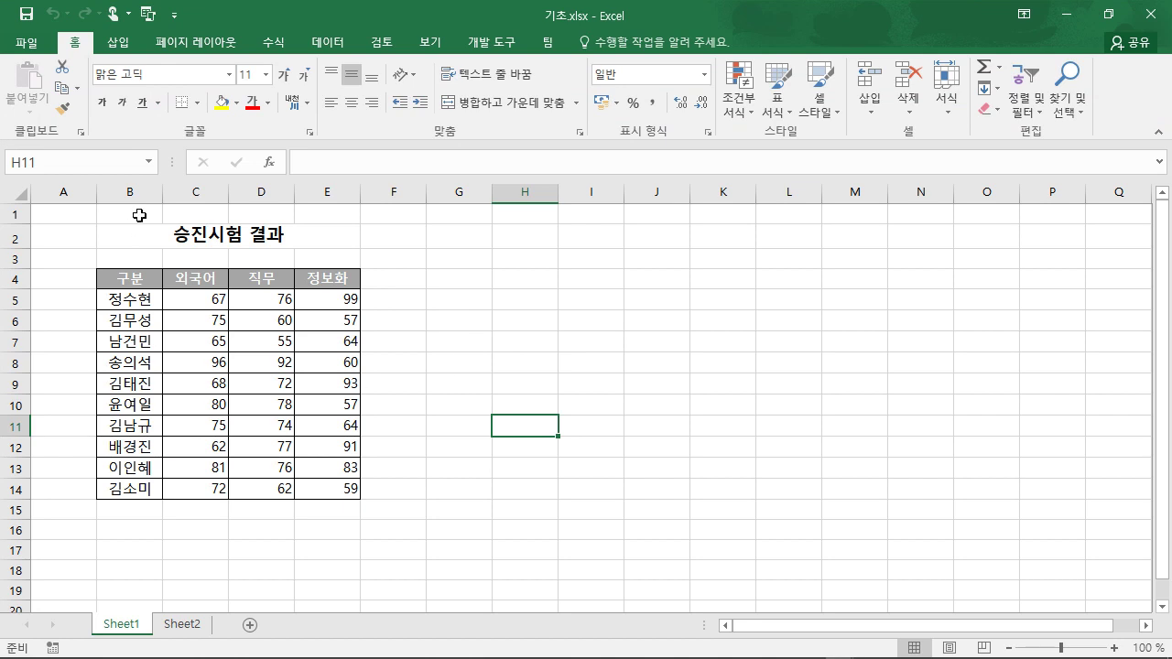
# Set column A's width to 1.
pyautogui.click(59, 192)
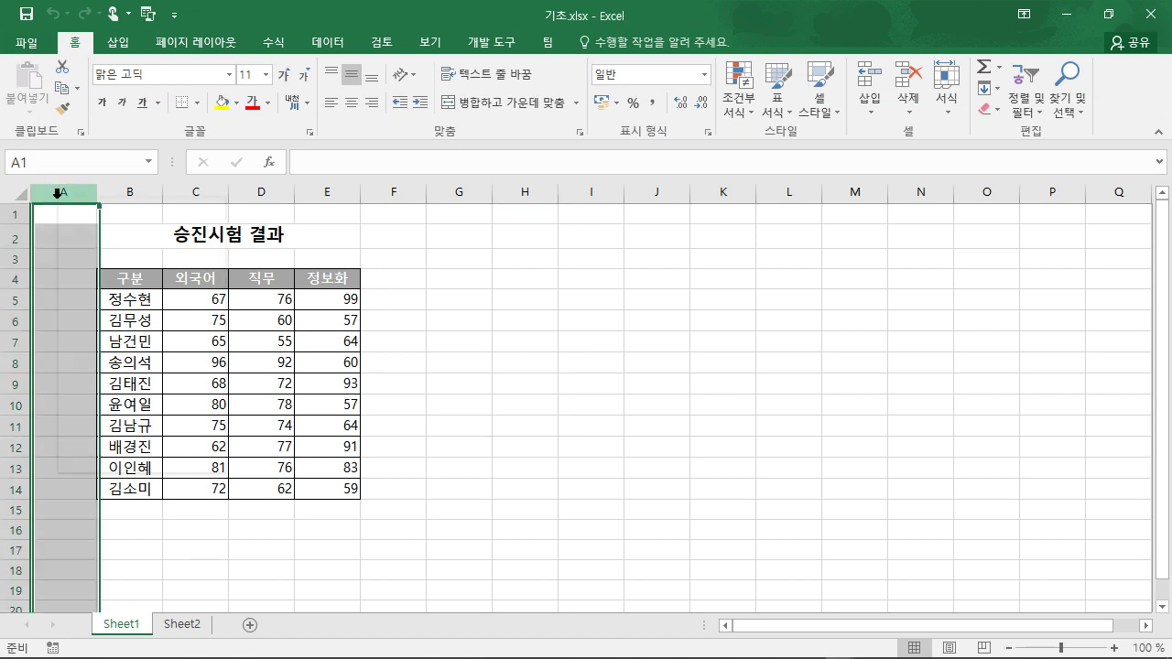
pyautogui.rightClick(59, 193)
pyautogui.click(151, 419)
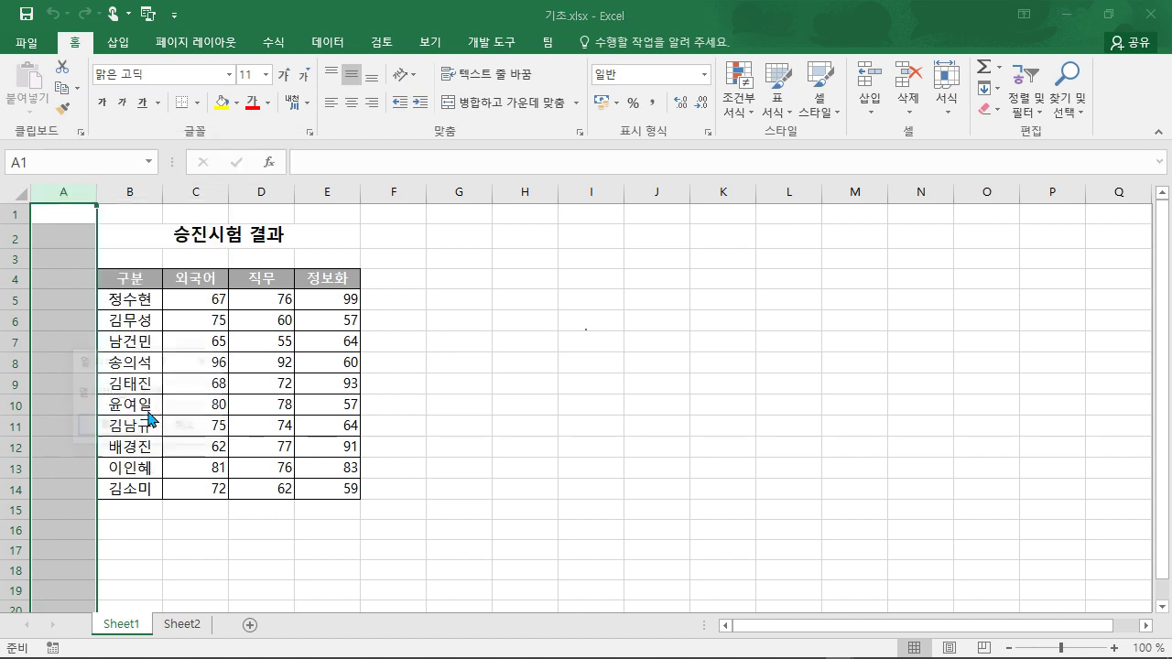
pyautogui.write('1')
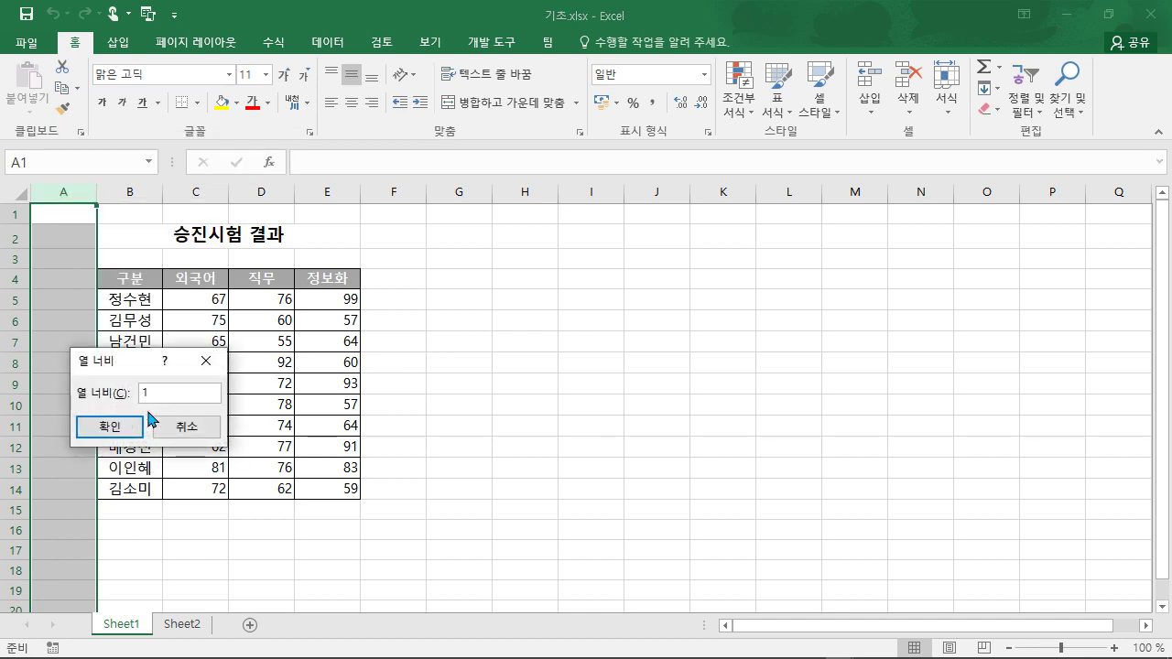
pyautogui.click(120, 426)
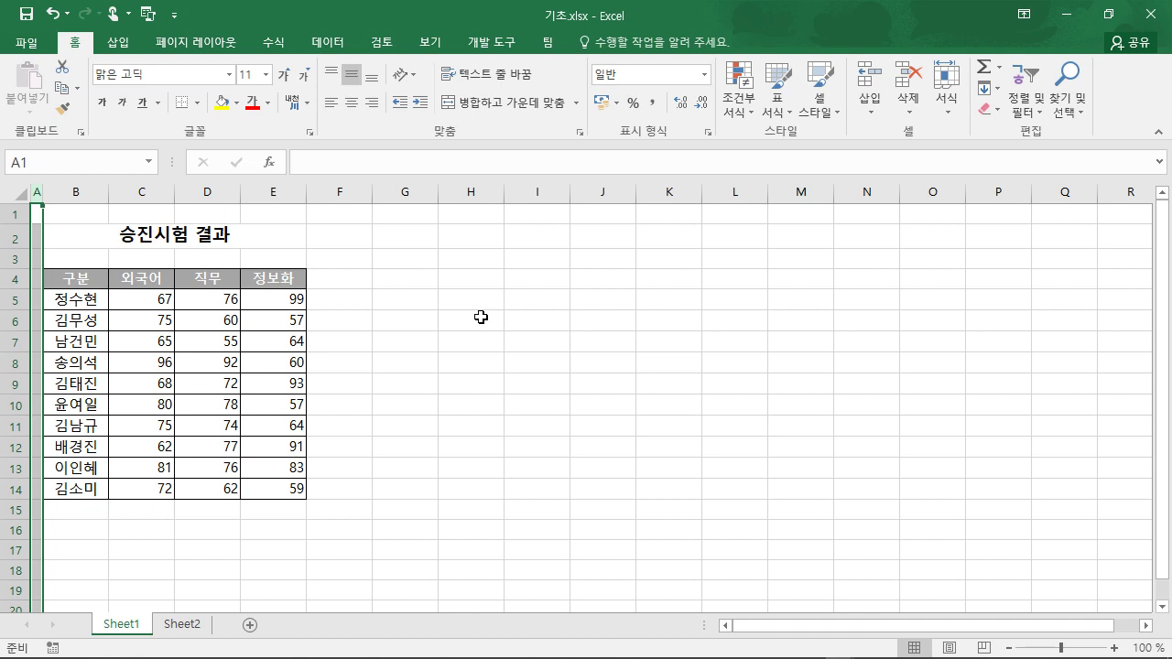
pyautogui.click(480, 317)
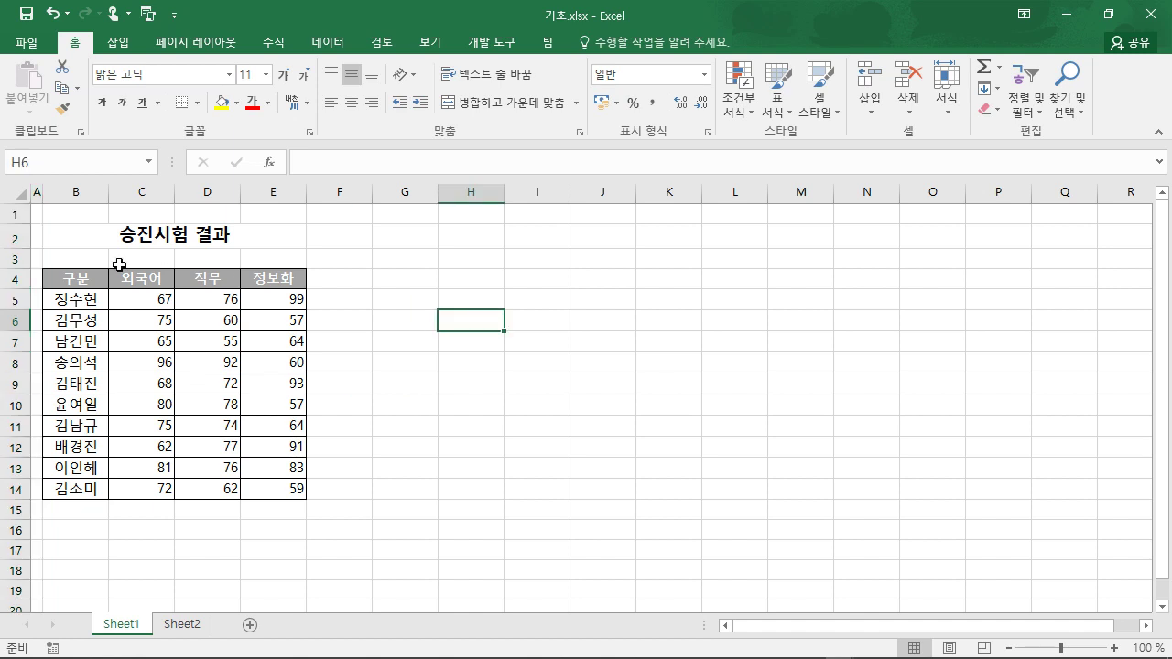
# Give title row 2 a height of 30, then select the names in B5:B14.
pyautogui.click(17, 237)
pyautogui.rightClick(19, 237)
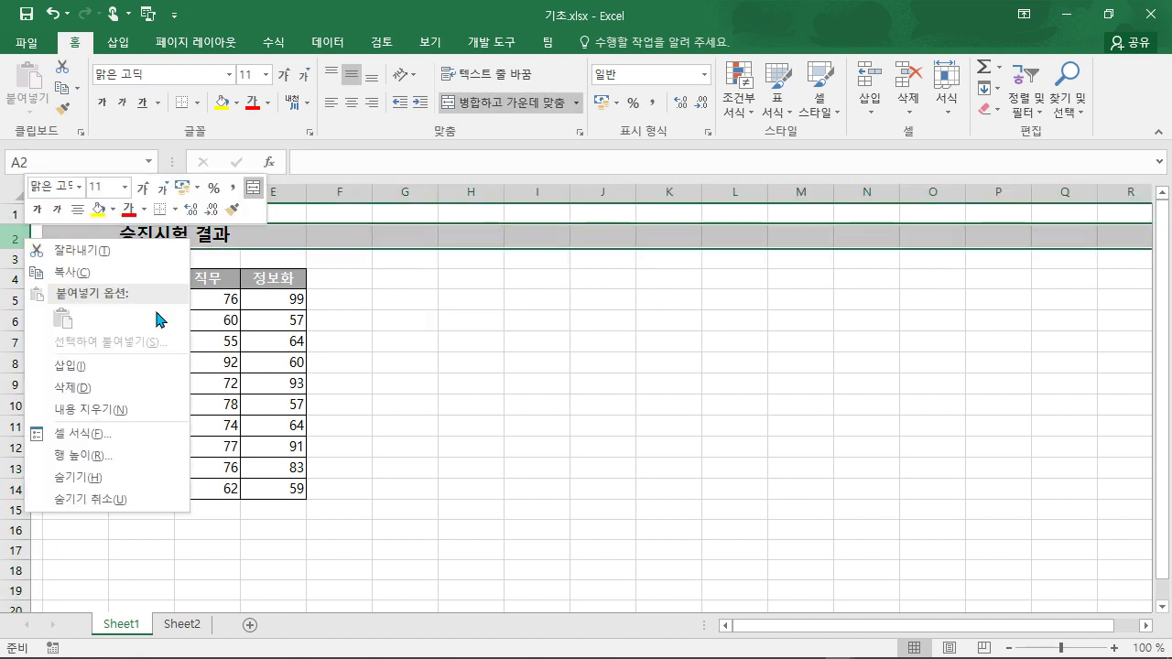
pyautogui.click(118, 455)
pyautogui.write('30')
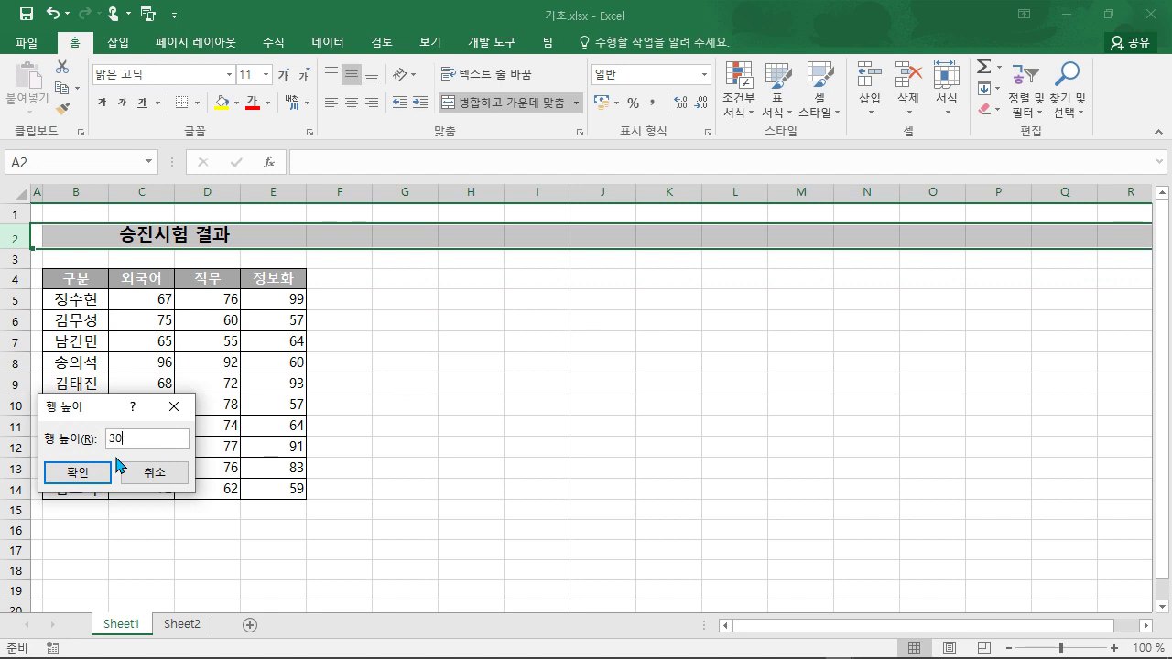
pyautogui.press('Return')
pyautogui.click(366, 410)
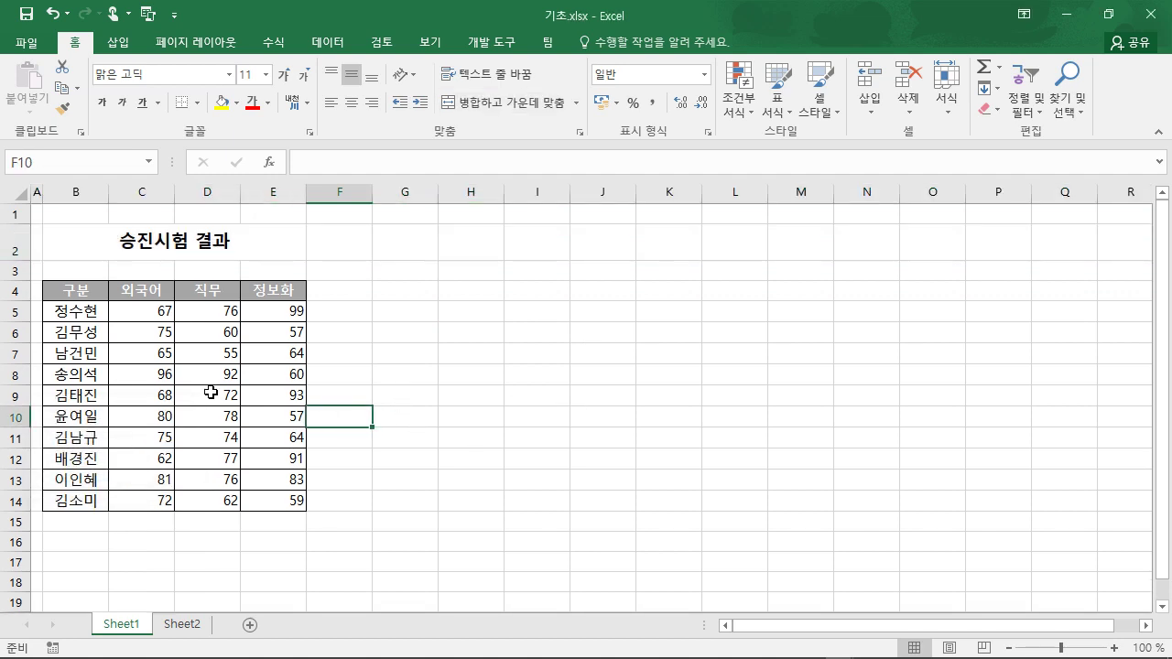
pyautogui.moveTo(86, 310); pyautogui.dragTo(86, 499)
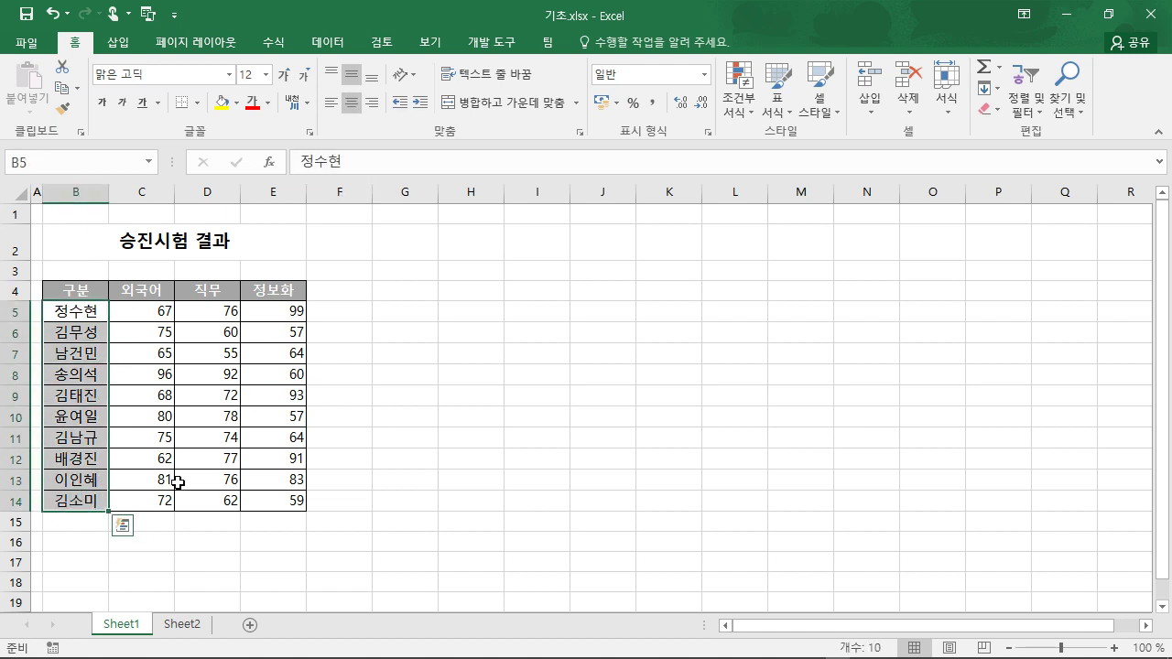
# Name B5:B14 '구분' in the Name Box and jump back to it from the list.
pyautogui.click(83, 160)
pyautogui.write('구부')
pyautogui.press('Return')
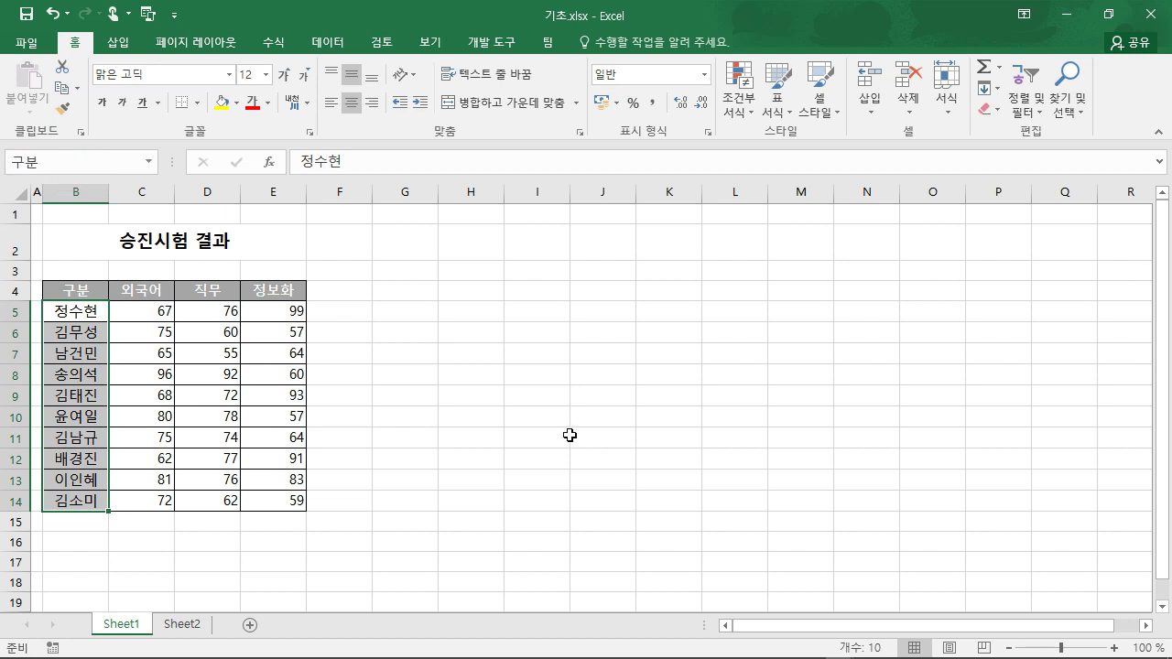
pyautogui.click(566, 433)
pyautogui.click(148, 162)
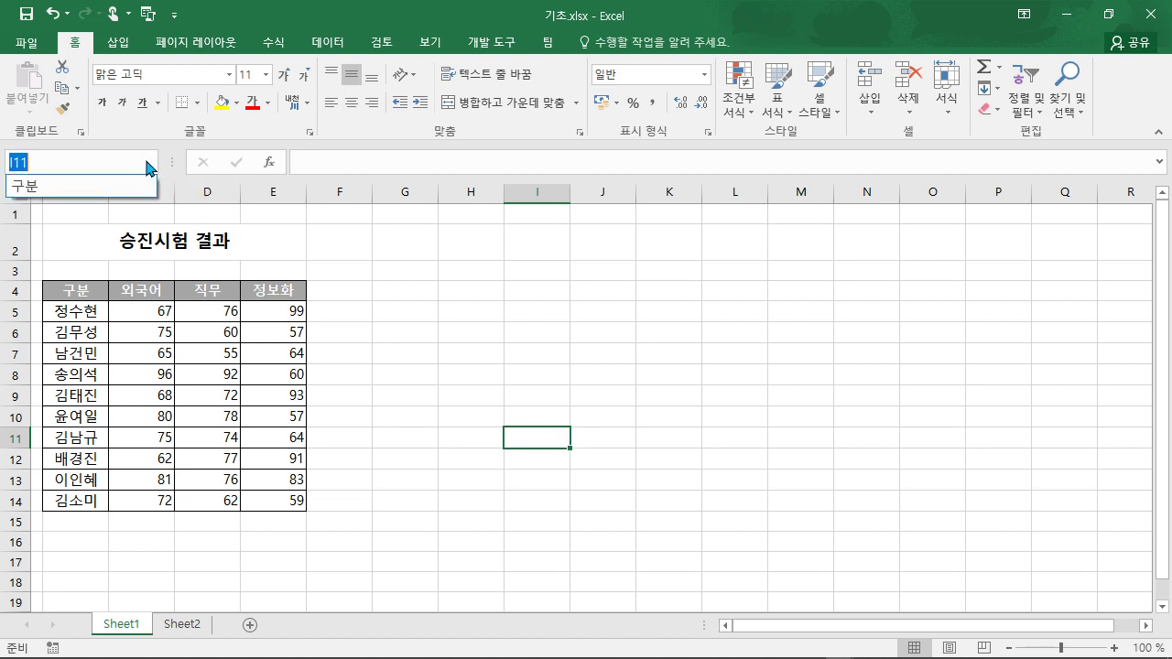
pyautogui.click(30, 189)
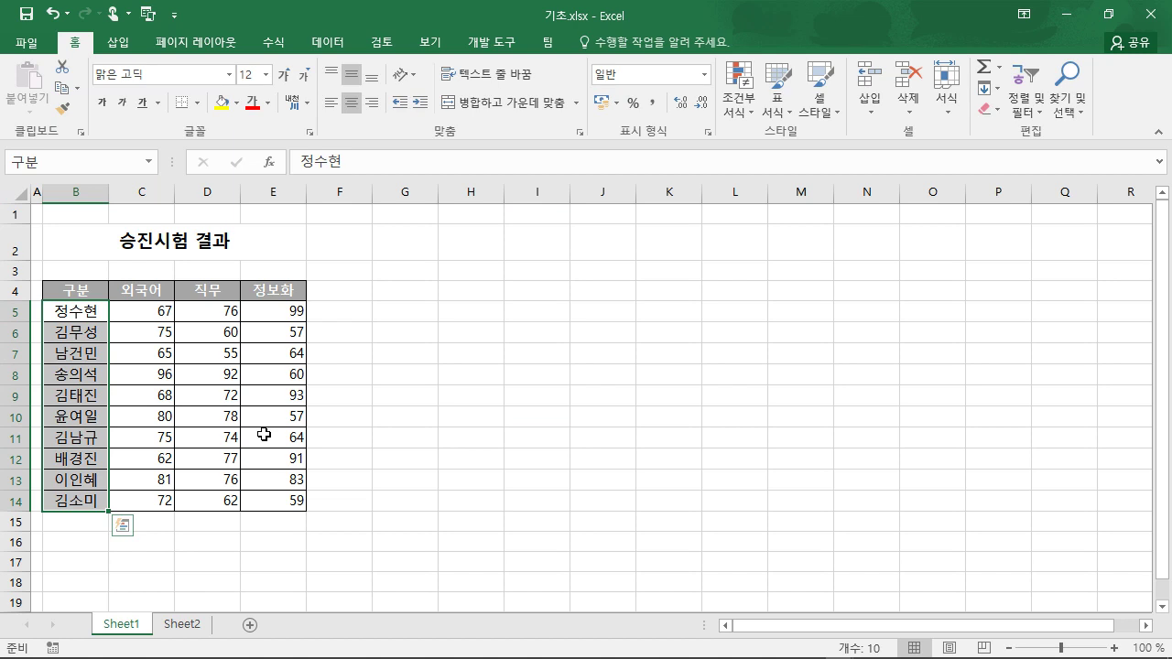
pyautogui.click(529, 430)
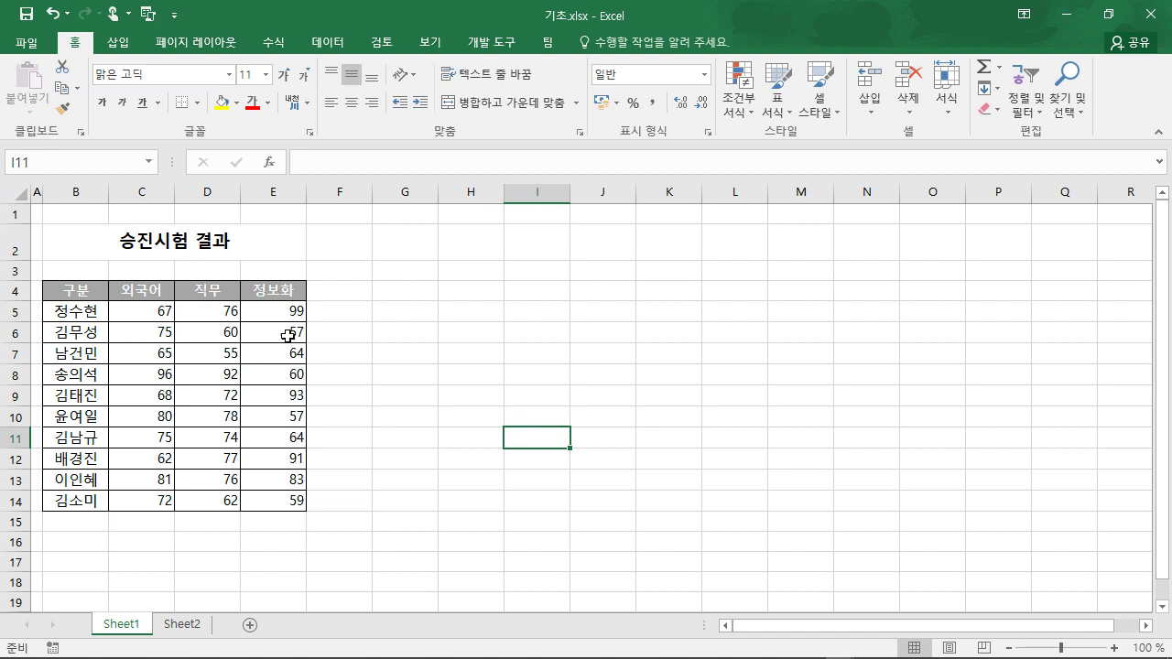
# Check the 구분 name in the Name Manager, then close it.
pyautogui.click(273, 46)
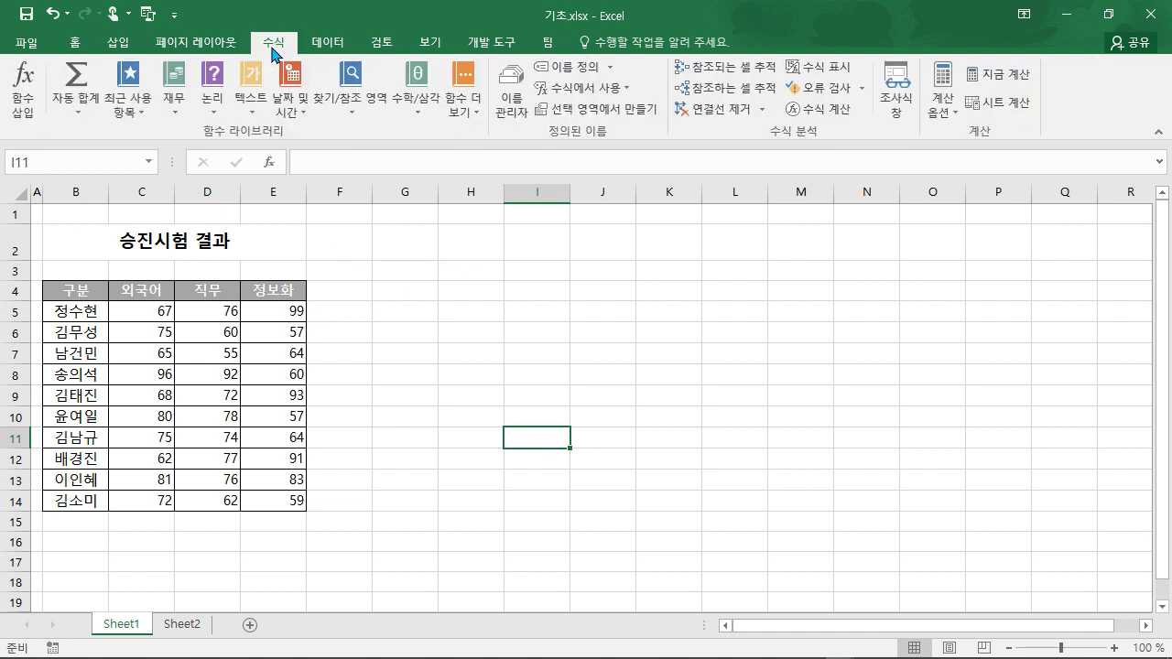
pyautogui.click(514, 121)
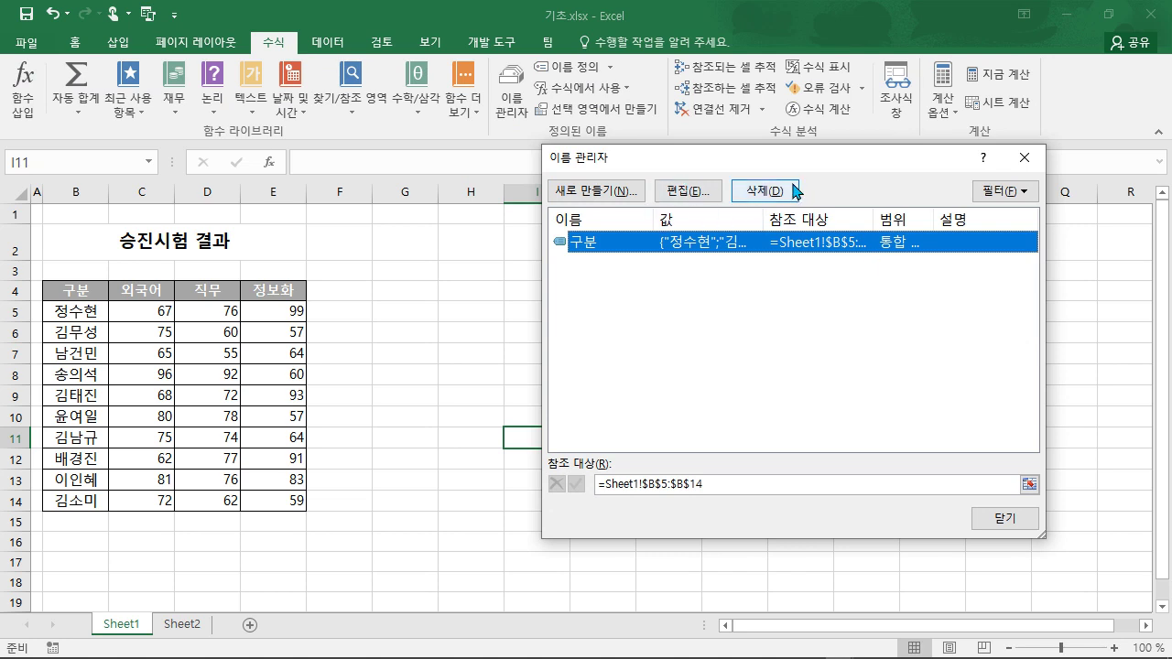
pyautogui.click(1024, 157)
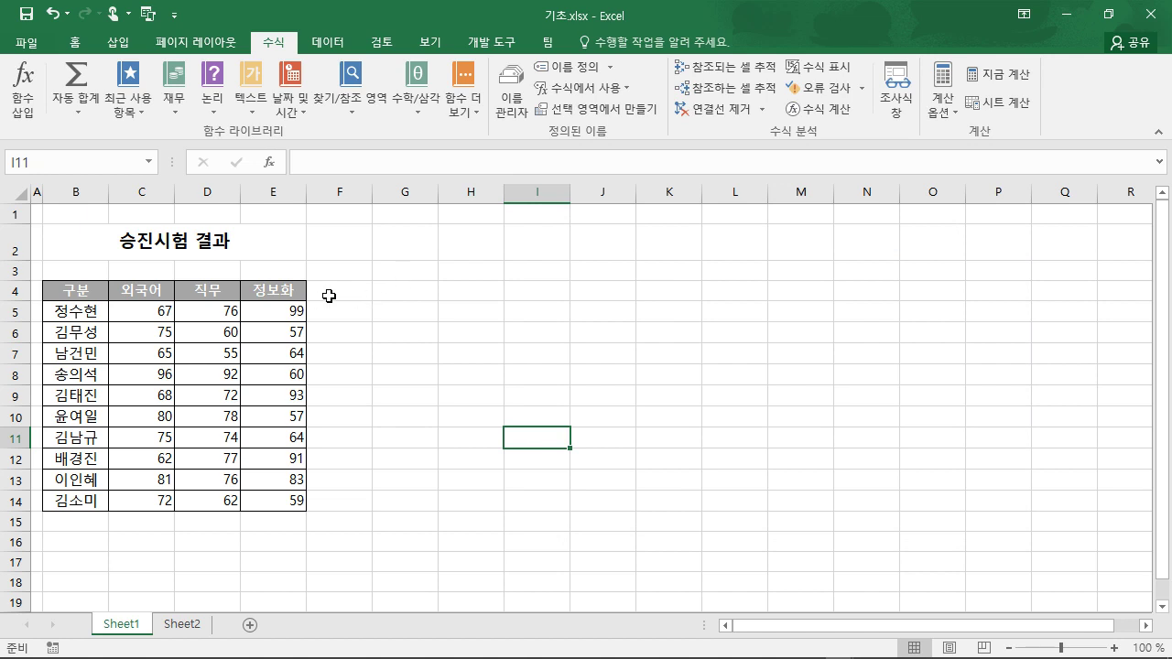
# Add a comment reading '승진과목' to cell E4.
pyautogui.rightClick(280, 298)
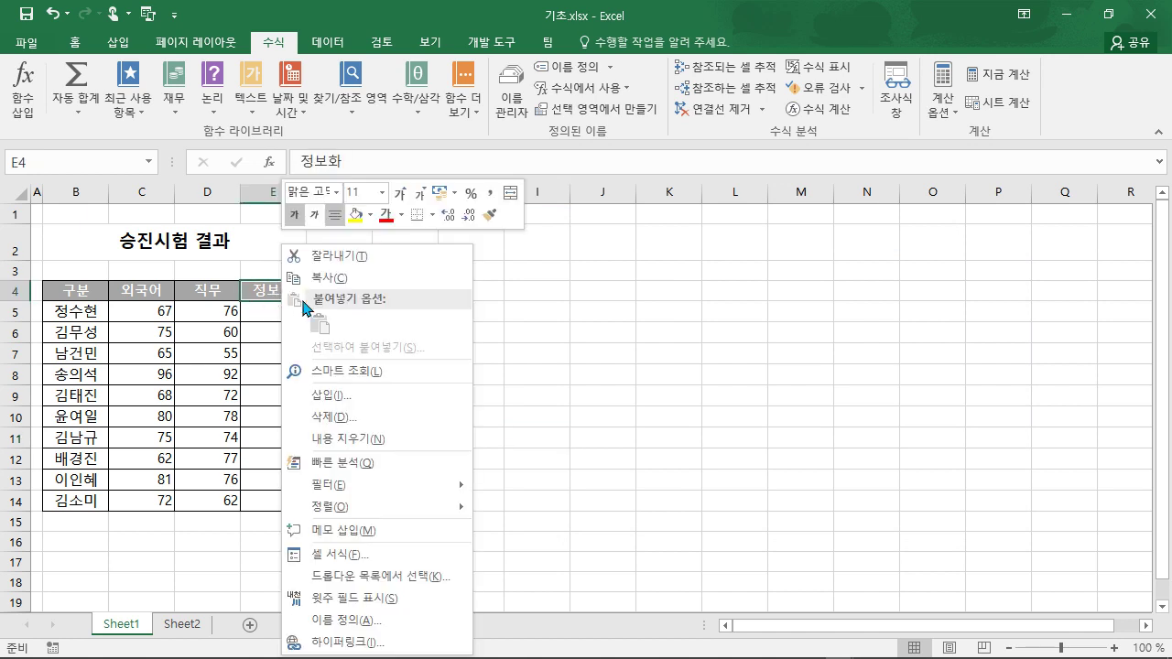
pyautogui.click(358, 531)
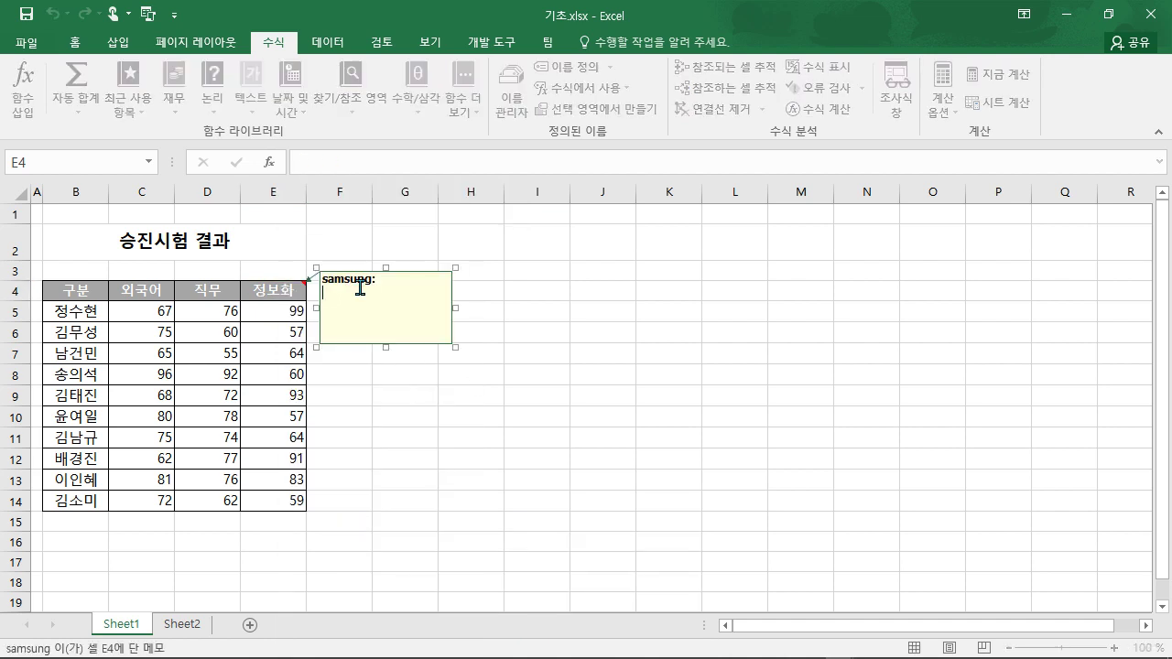
pyautogui.press('BackSpace')
pyautogui.press('BackSpace')
pyautogui.press('BackSpace')
pyautogui.press('BackSpace')
pyautogui.press('BackSpace')
pyautogui.press('BackSpace')
pyautogui.press('BackSpace')
pyautogui.write('승ㅈㄱㅗㅏㅁㅗㄱ')
pyautogui.click(556, 430)
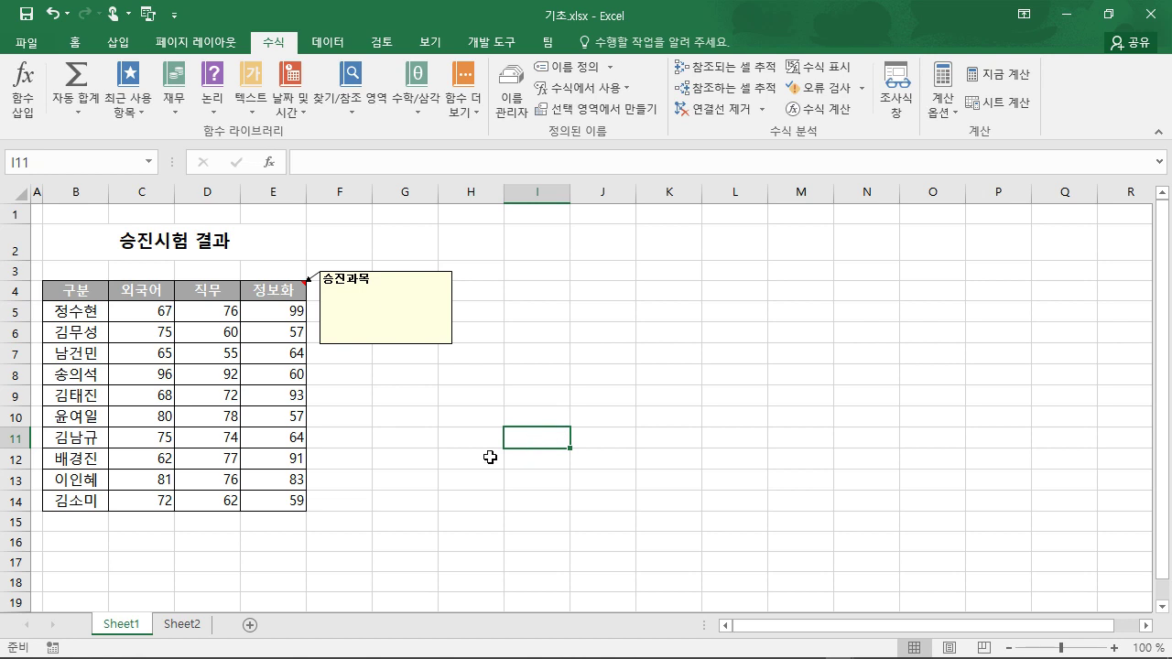
# Set E4's comment to stay permanently shown, then select the comment box.
pyautogui.rightClick(273, 293)
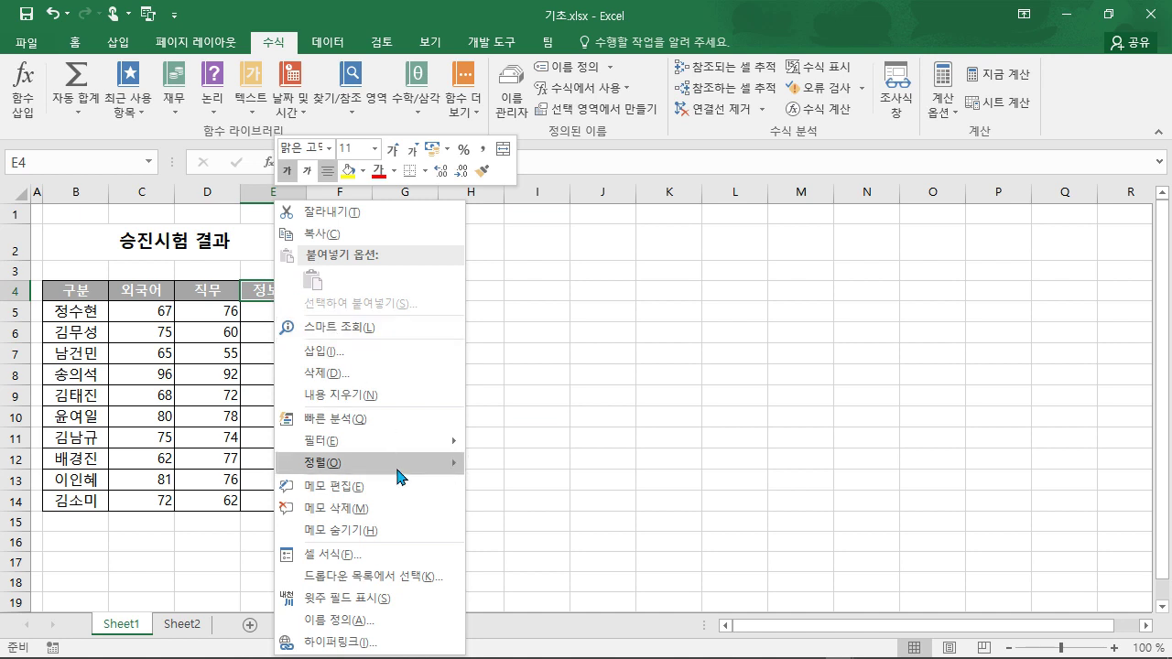
pyautogui.click(374, 531)
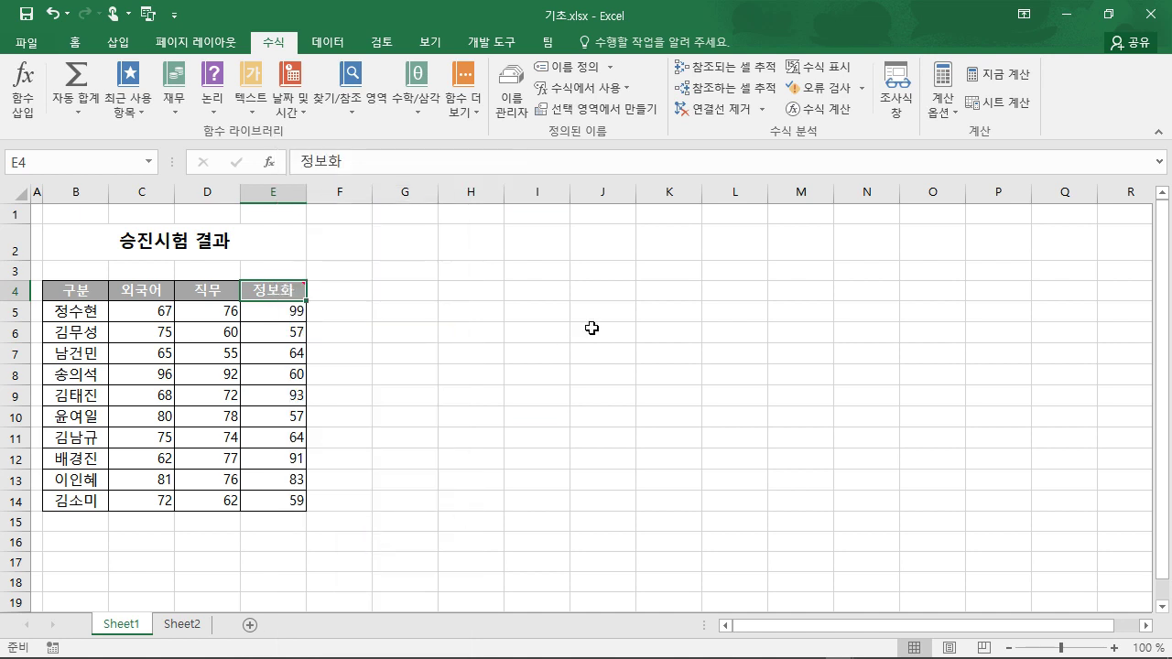
pyautogui.rightClick(289, 300)
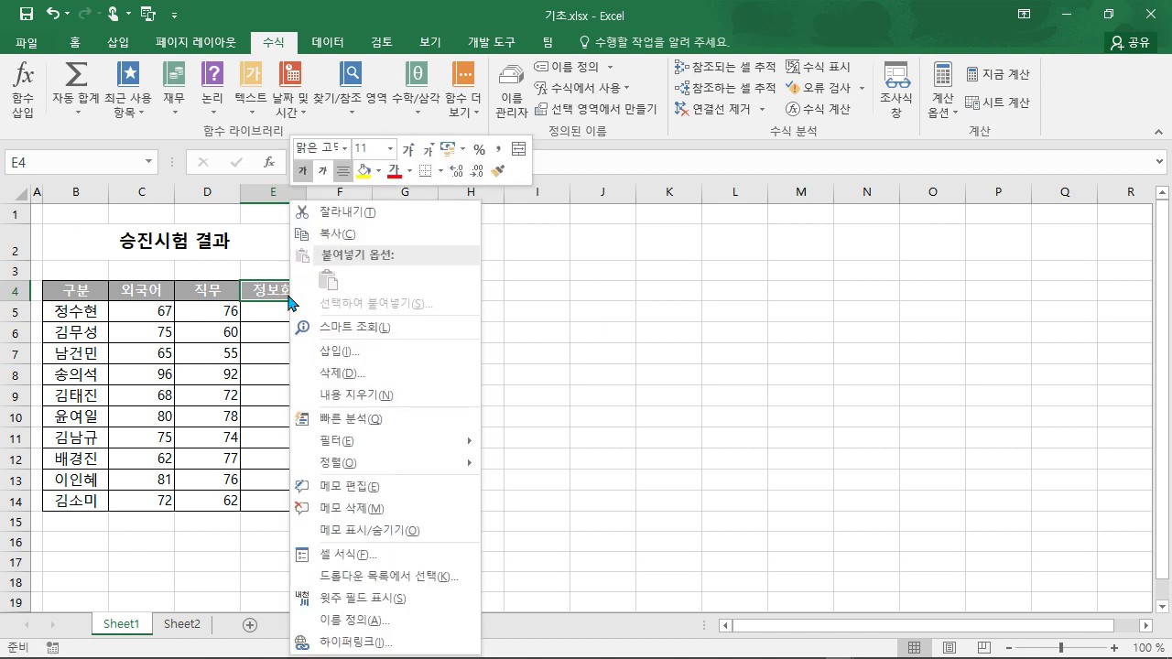
pyautogui.click(415, 533)
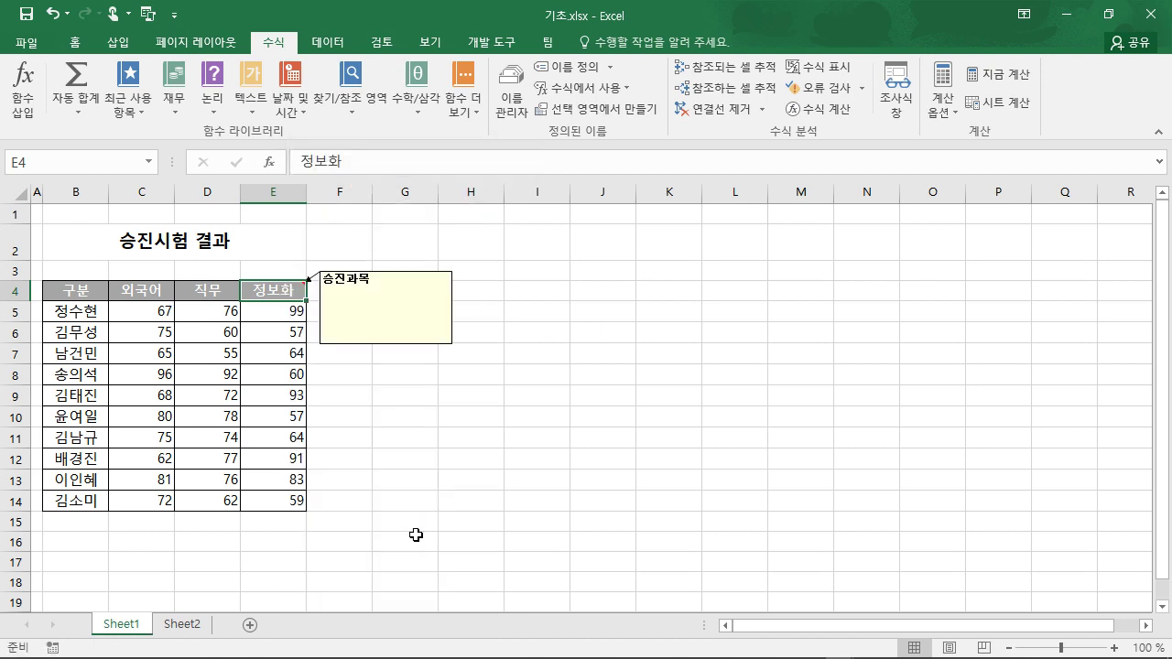
pyautogui.click(544, 423)
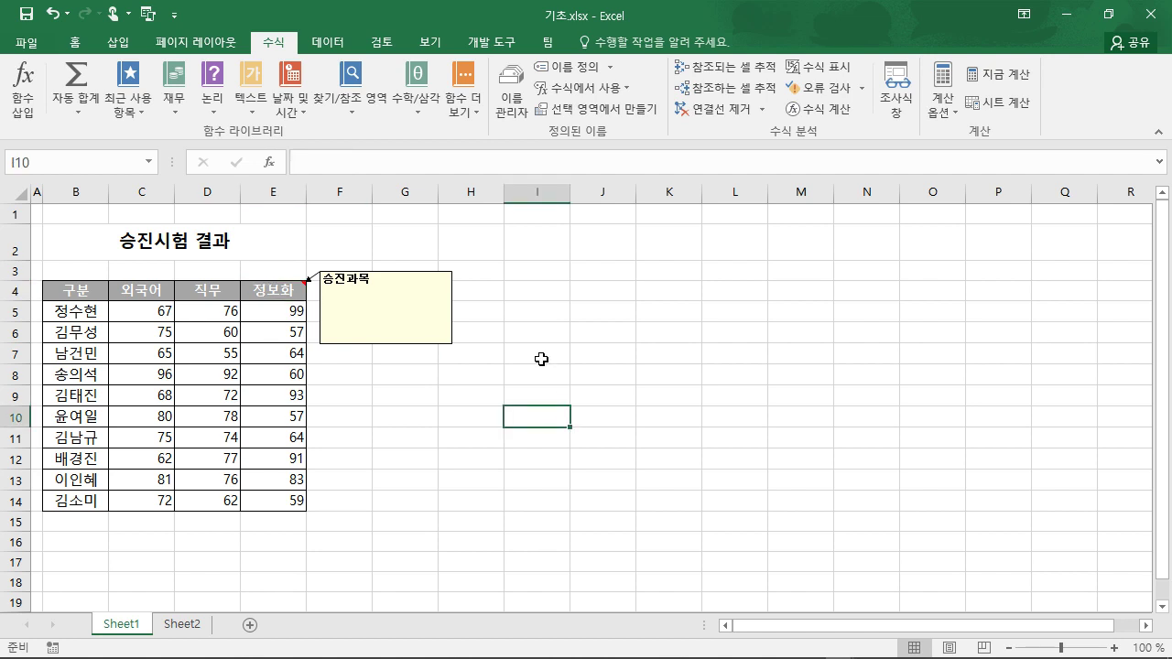
pyautogui.click(433, 288)
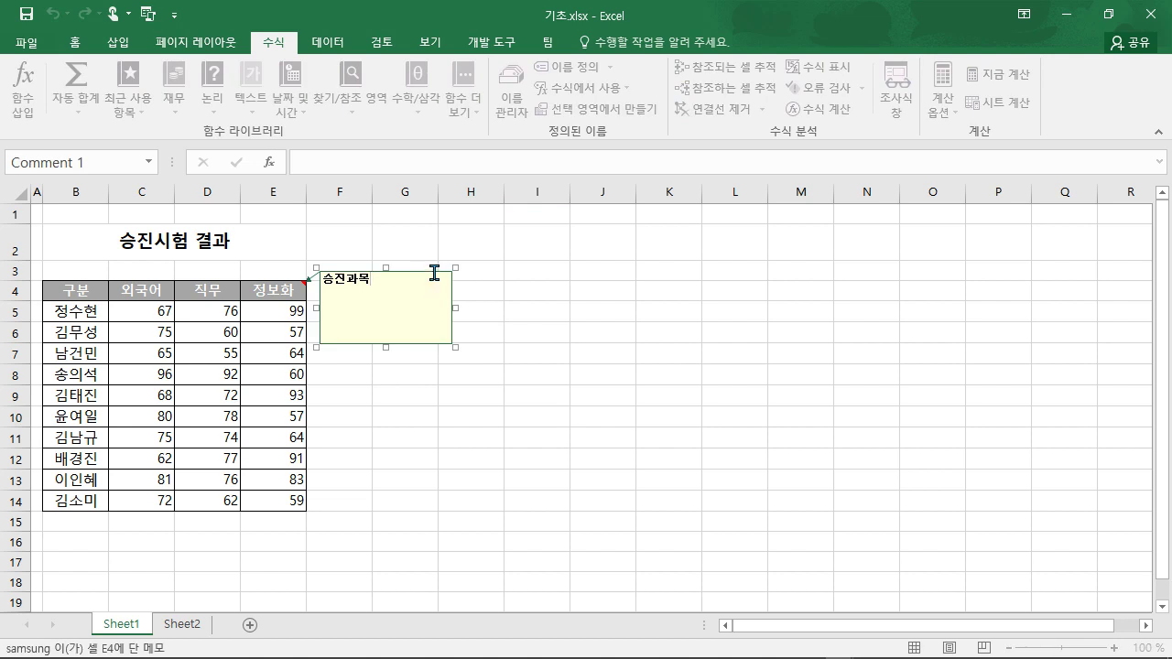
# In 메모 서식, fill the comment turquoise and turn on 자동 크기.
pyautogui.rightClick(437, 272)
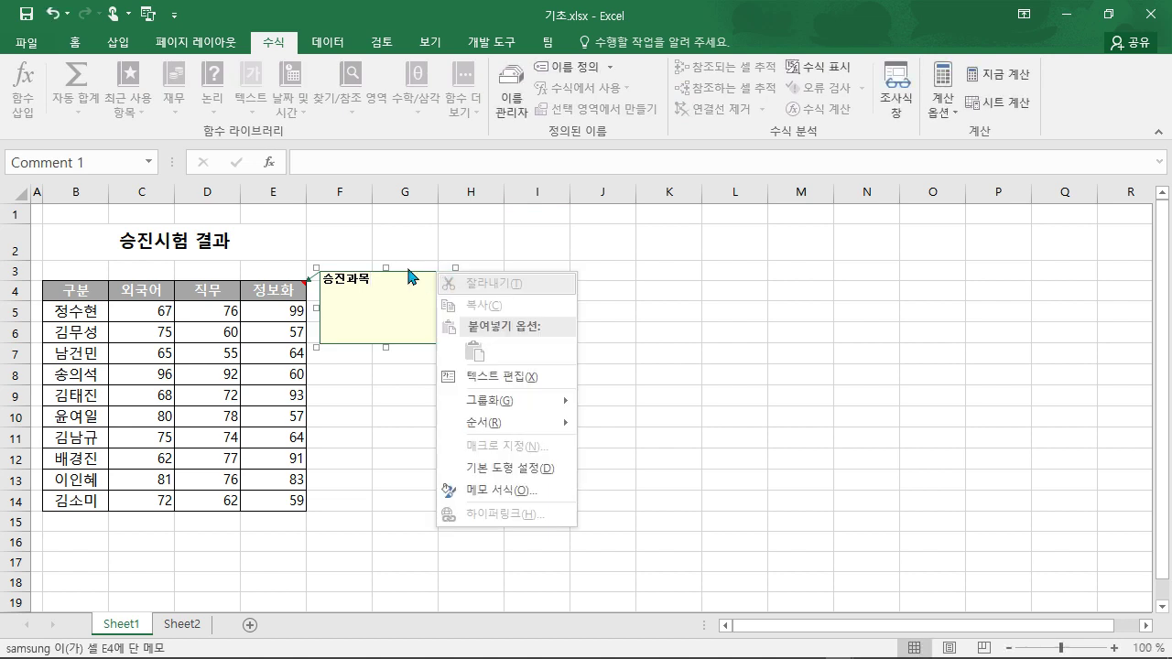
pyautogui.rightClick(407, 272)
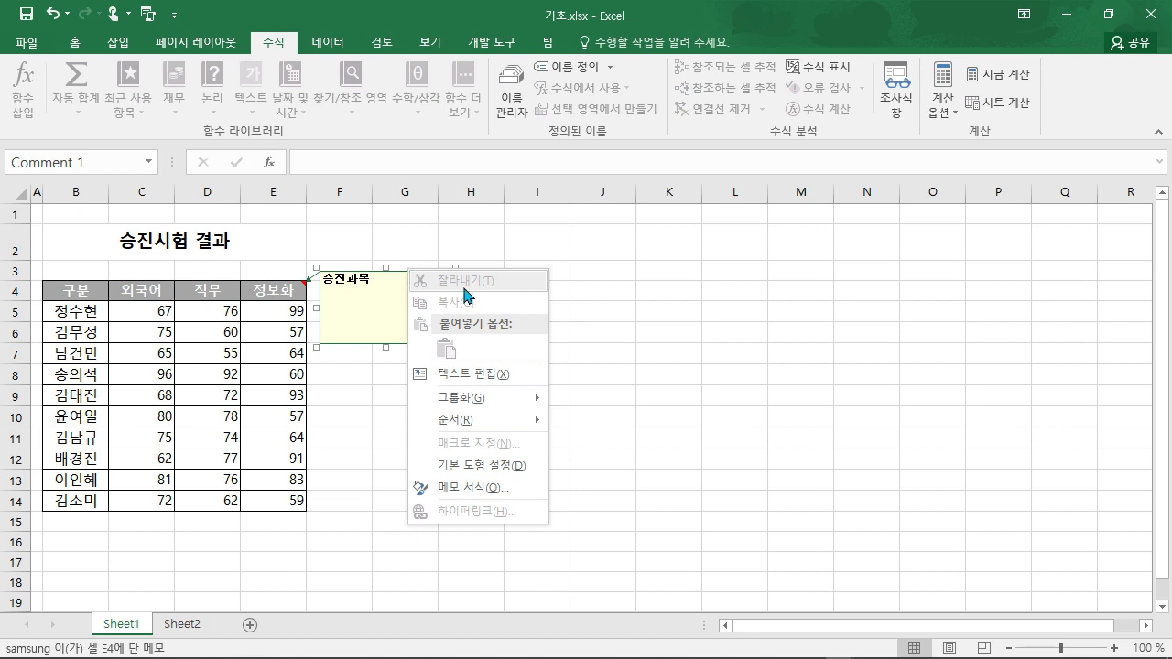
pyautogui.click(474, 487)
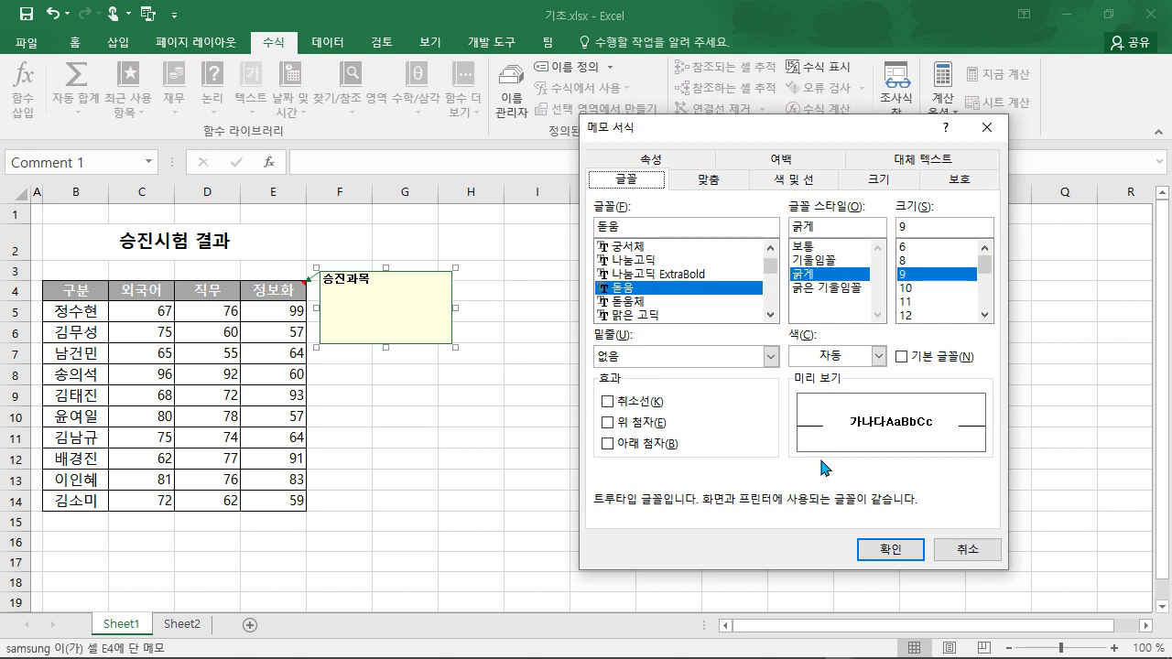
pyautogui.click(793, 183)
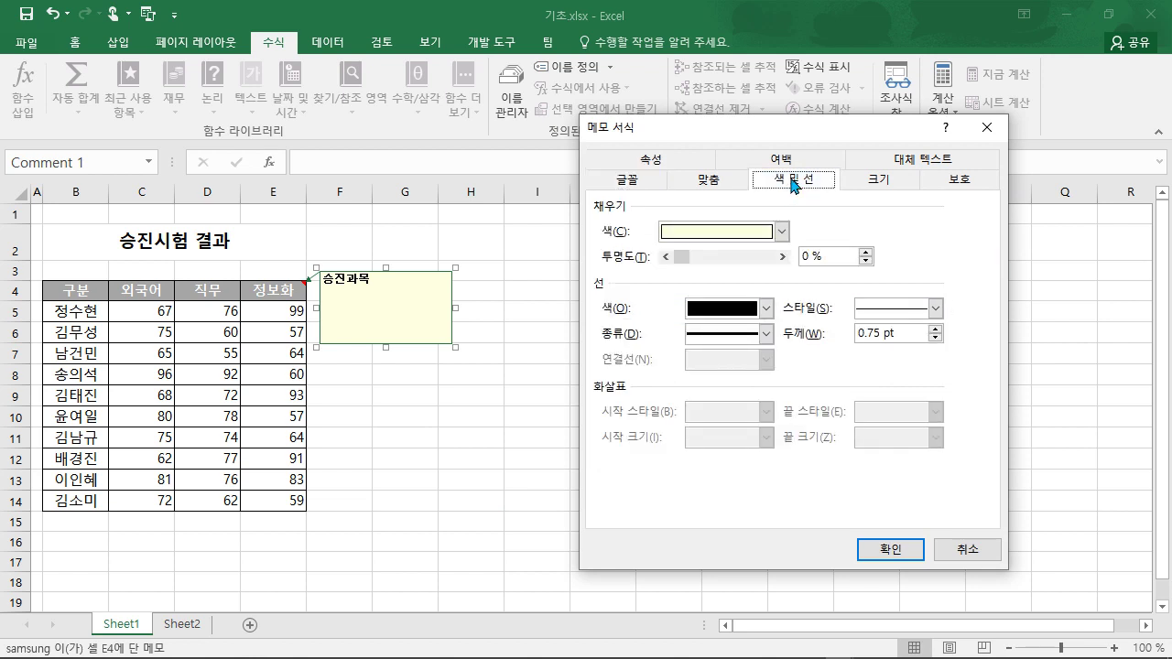
pyautogui.click(783, 232)
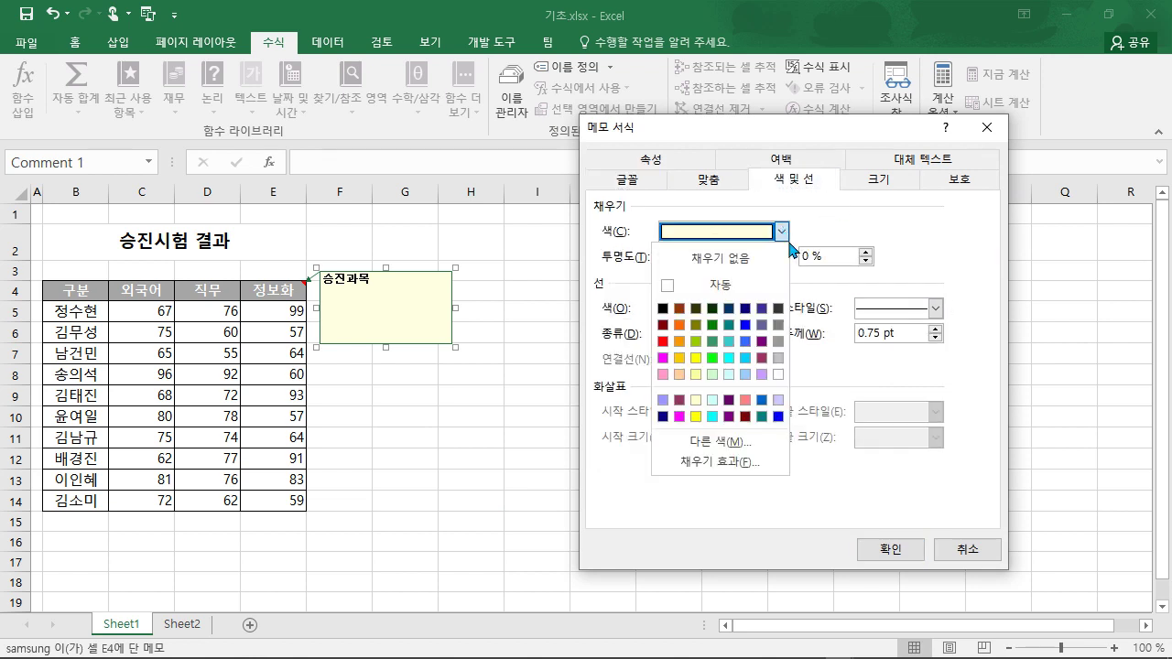
pyautogui.click(729, 358)
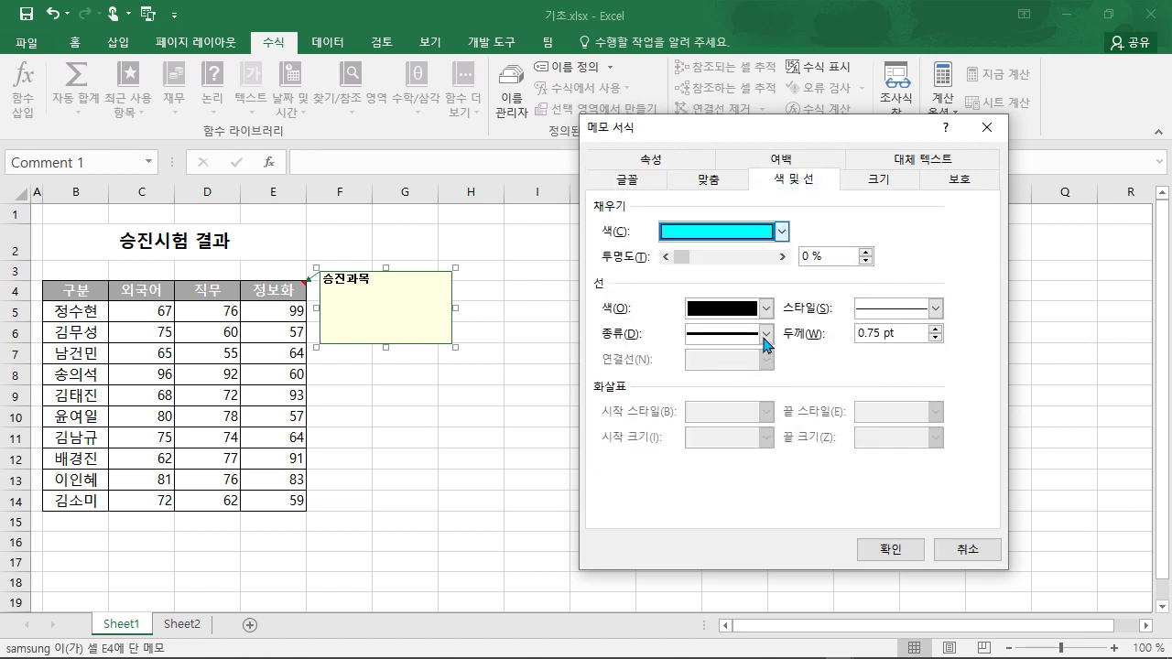
pyautogui.click(702, 180)
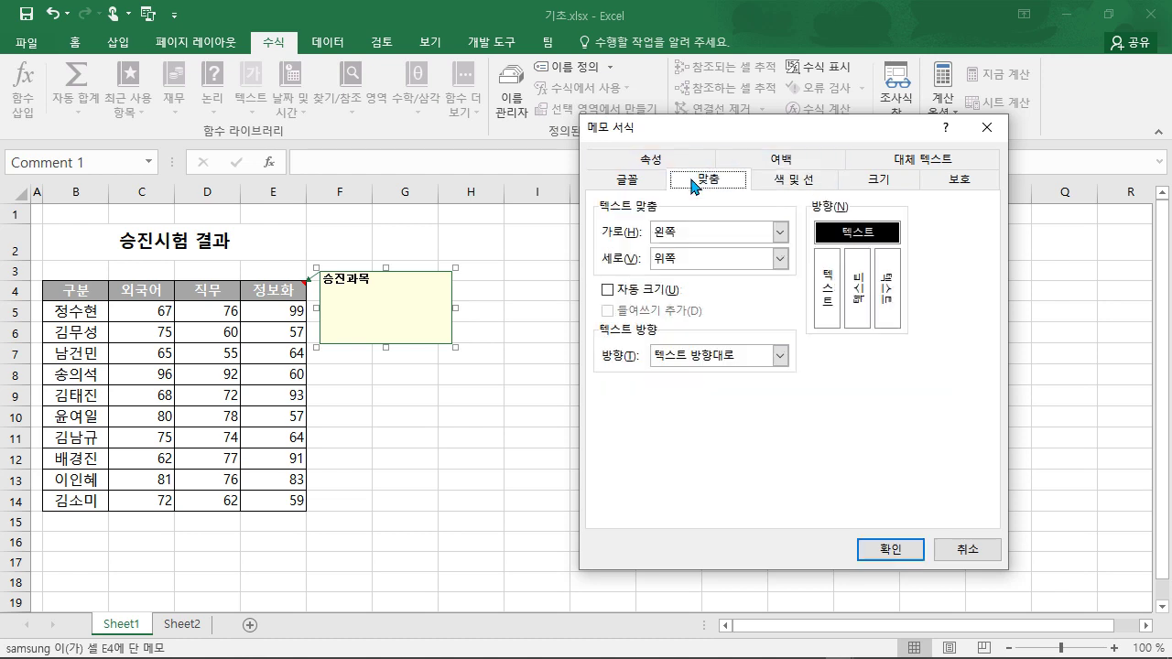
pyautogui.click(647, 291)
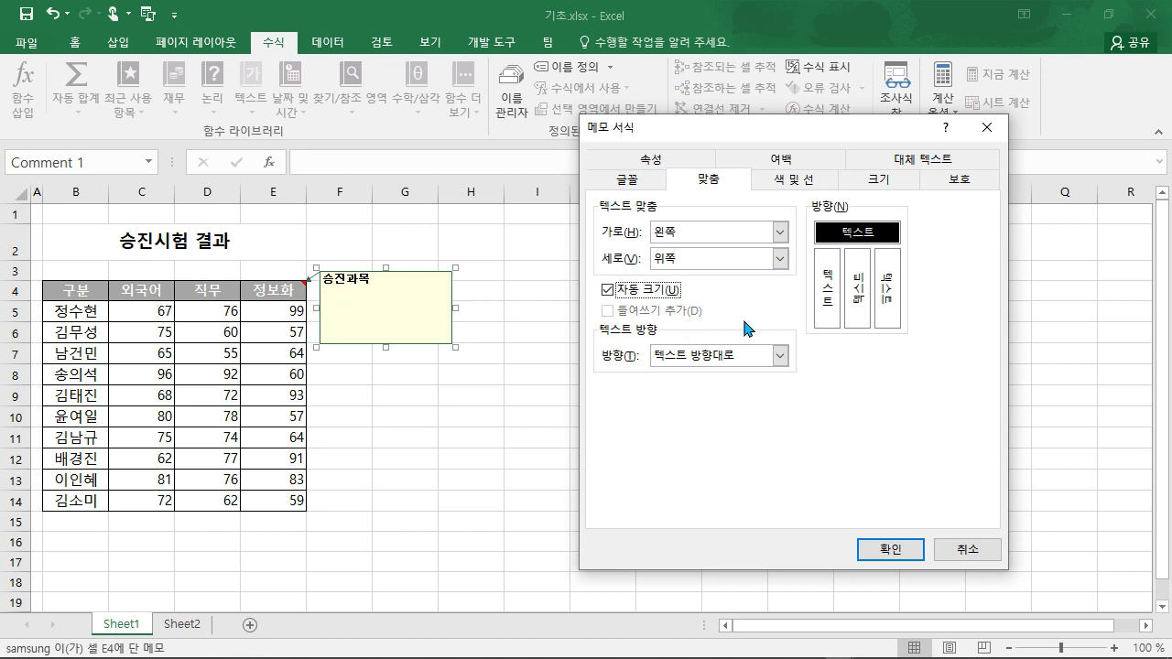
pyautogui.click(900, 550)
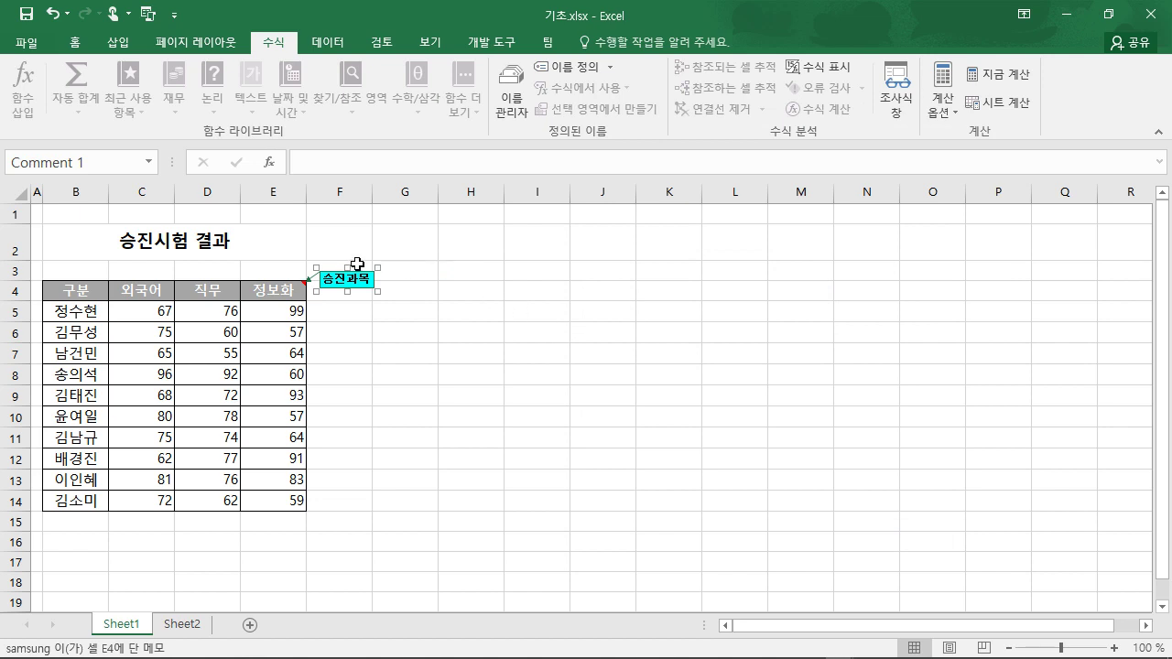
# Drag the comment box to column I, then delete E4's comment.
pyautogui.moveTo(359, 269); pyautogui.dragTo(557, 290)
pyautogui.click(632, 350)
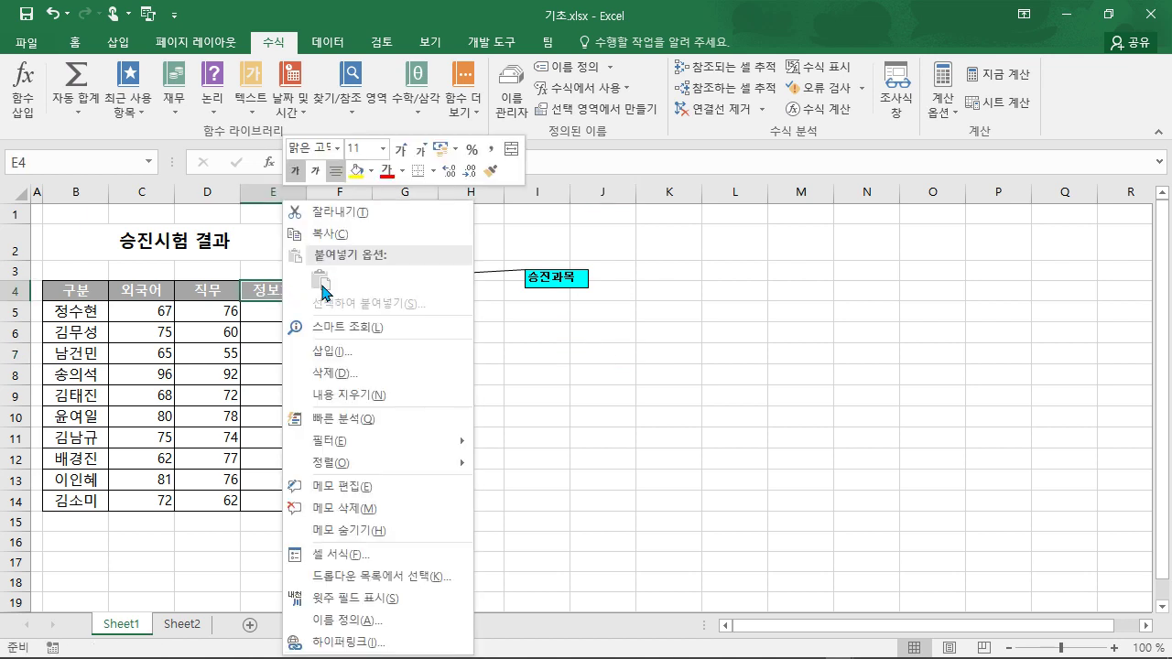
pyautogui.click(420, 509)
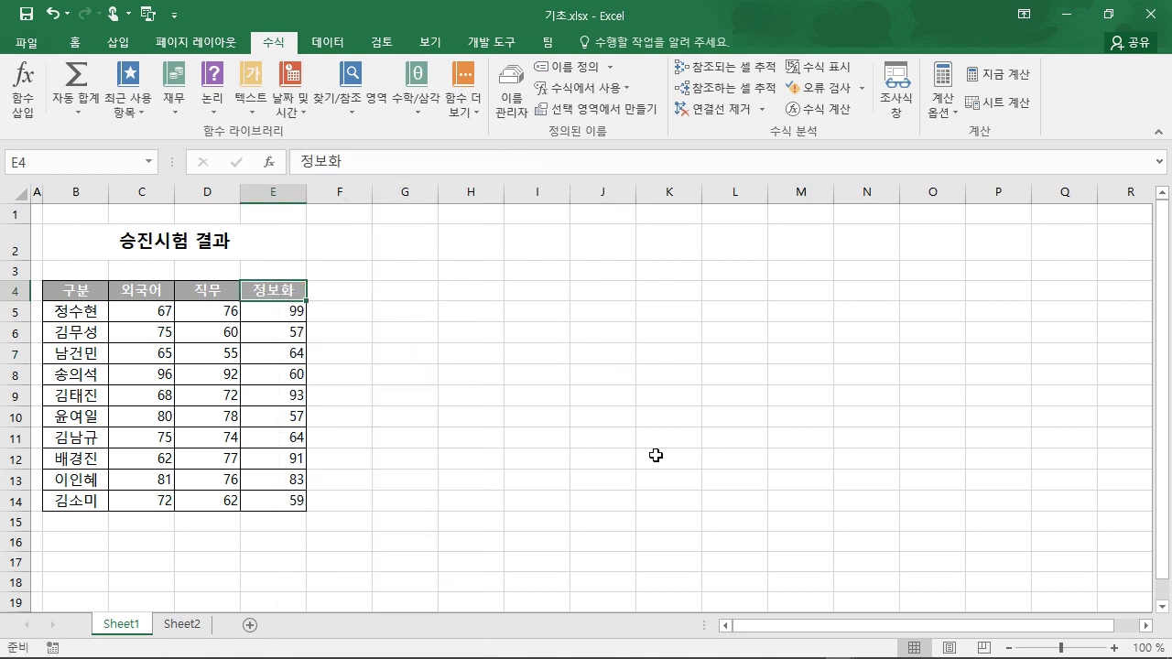
pyautogui.click(680, 438)
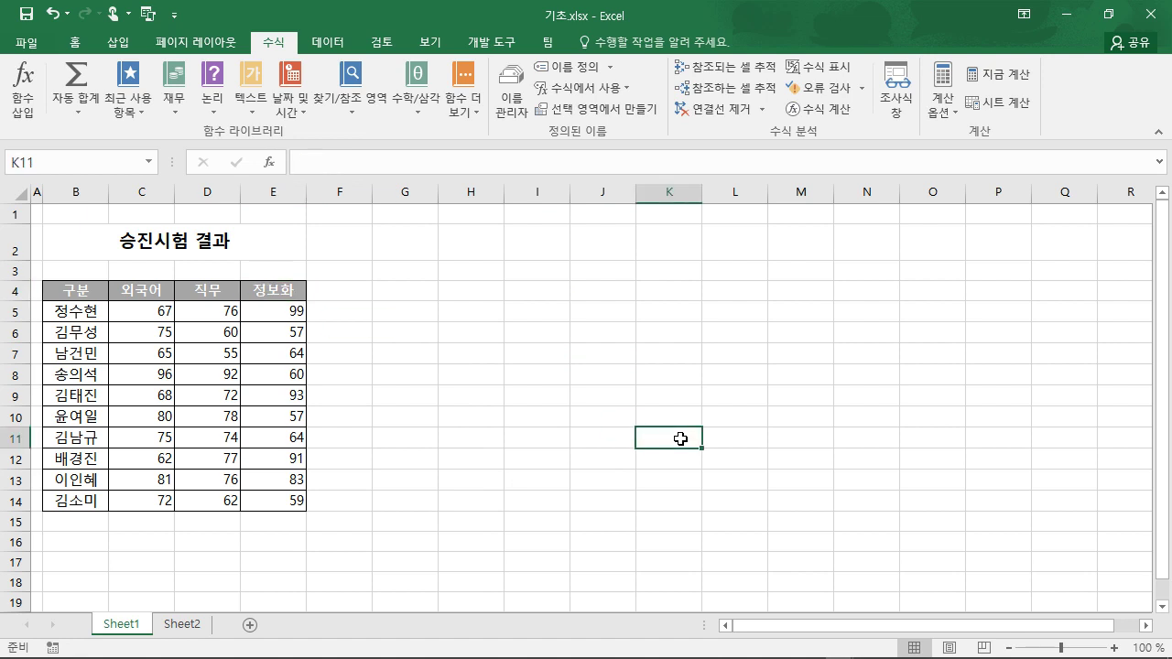
pyautogui.click(227, 245)
pyautogui.click(75, 42)
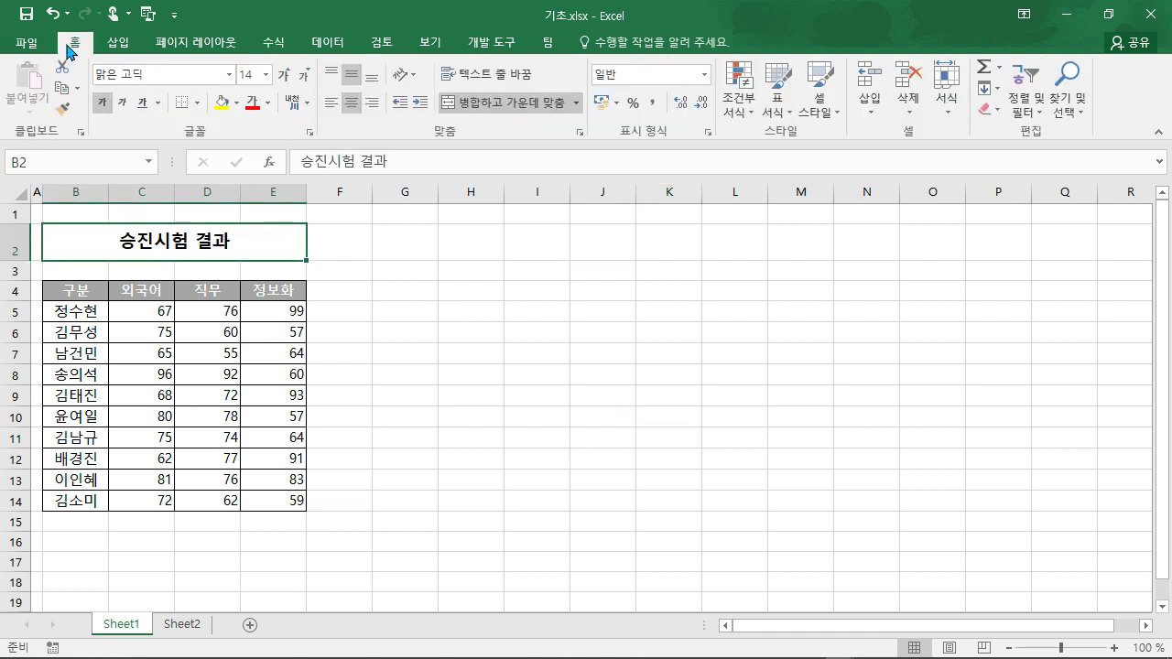
pyautogui.click(505, 112)
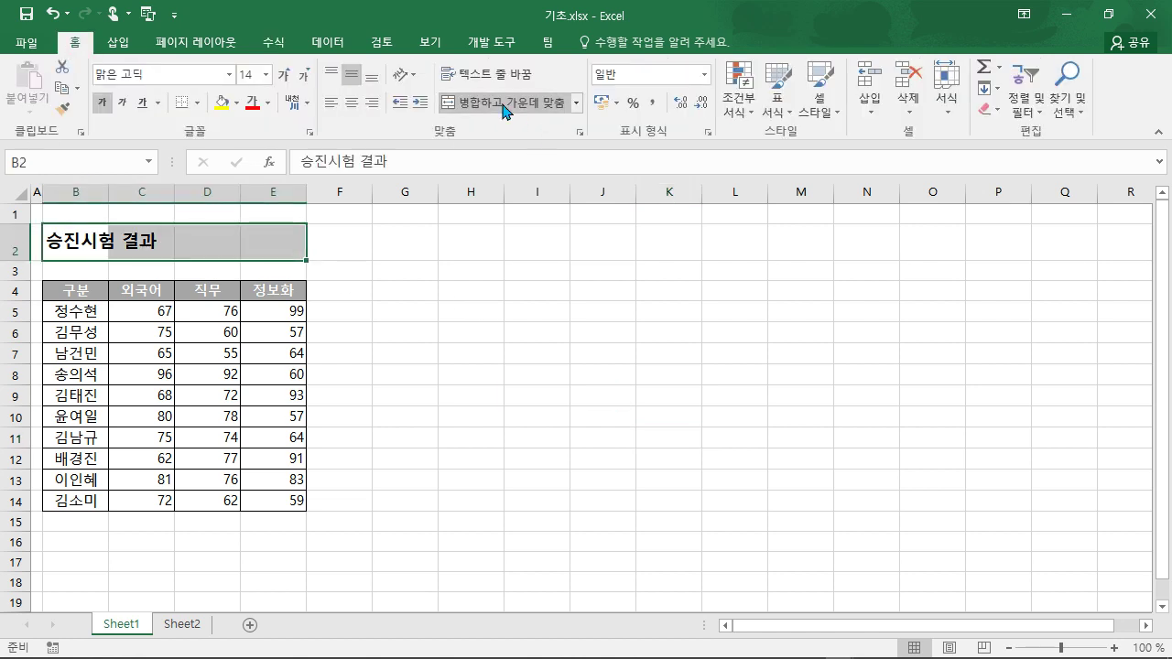
pyautogui.click(504, 112)
pyautogui.click(504, 112)
pyautogui.click(505, 112)
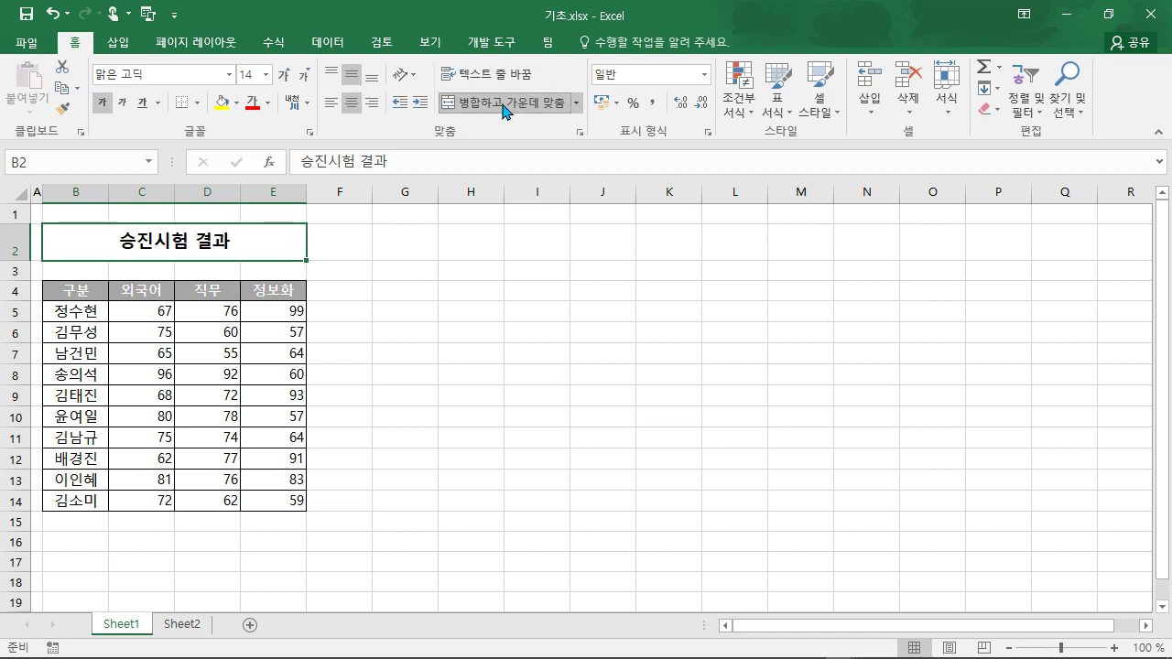
pyautogui.click(657, 540)
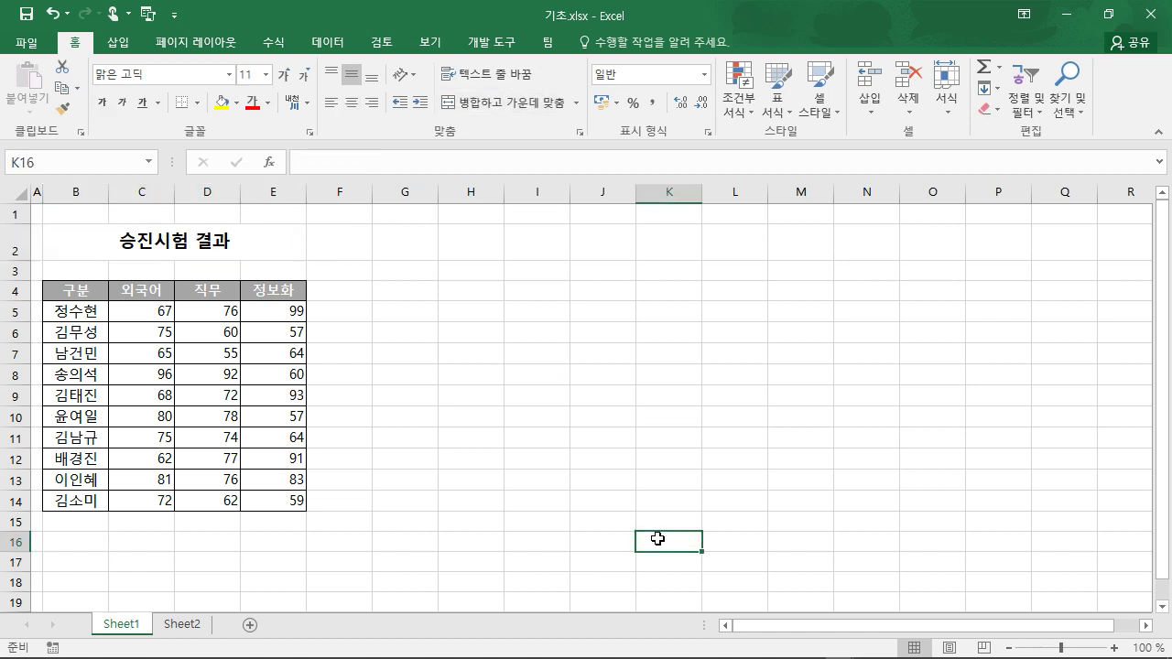
pyautogui.click(540, 383)
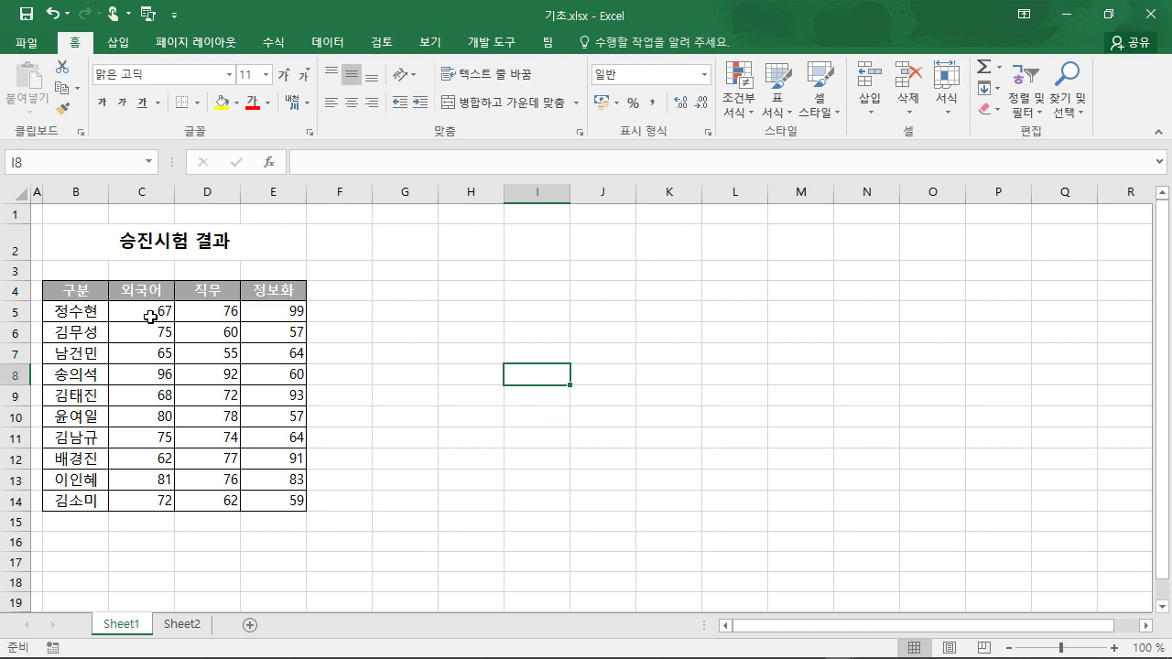
# Apply the custom format #,##0"점" to C5:C14 so scores read like 67점.
pyautogui.moveTo(146, 313); pyautogui.dragTo(137, 502)
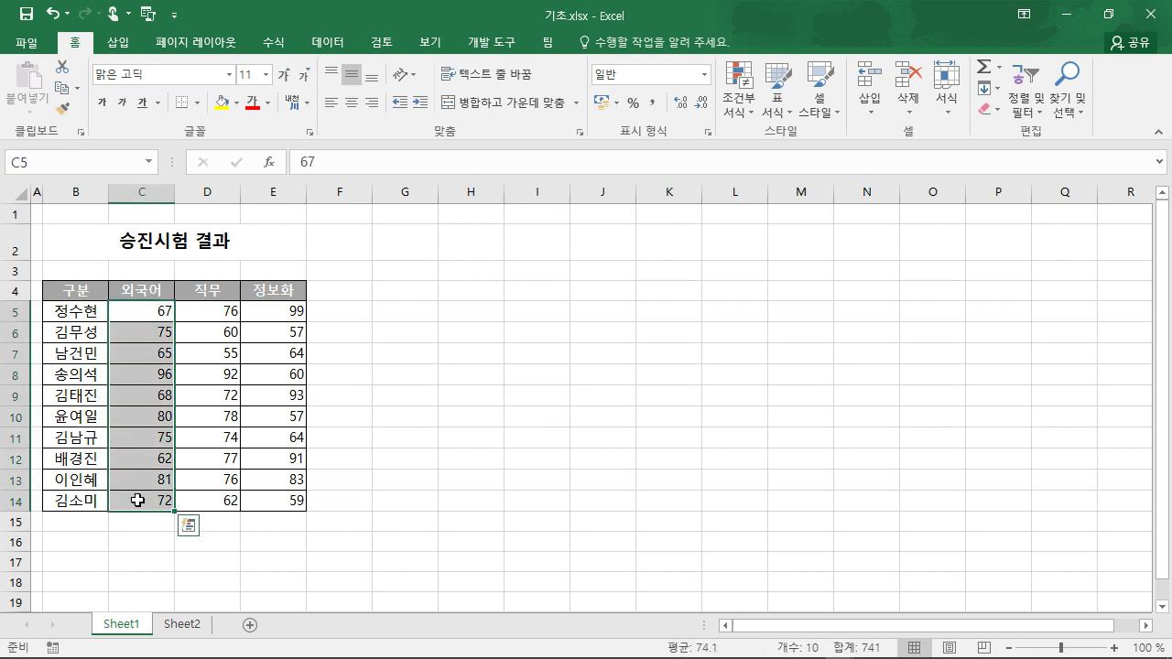
pyautogui.rightClick(137, 502)
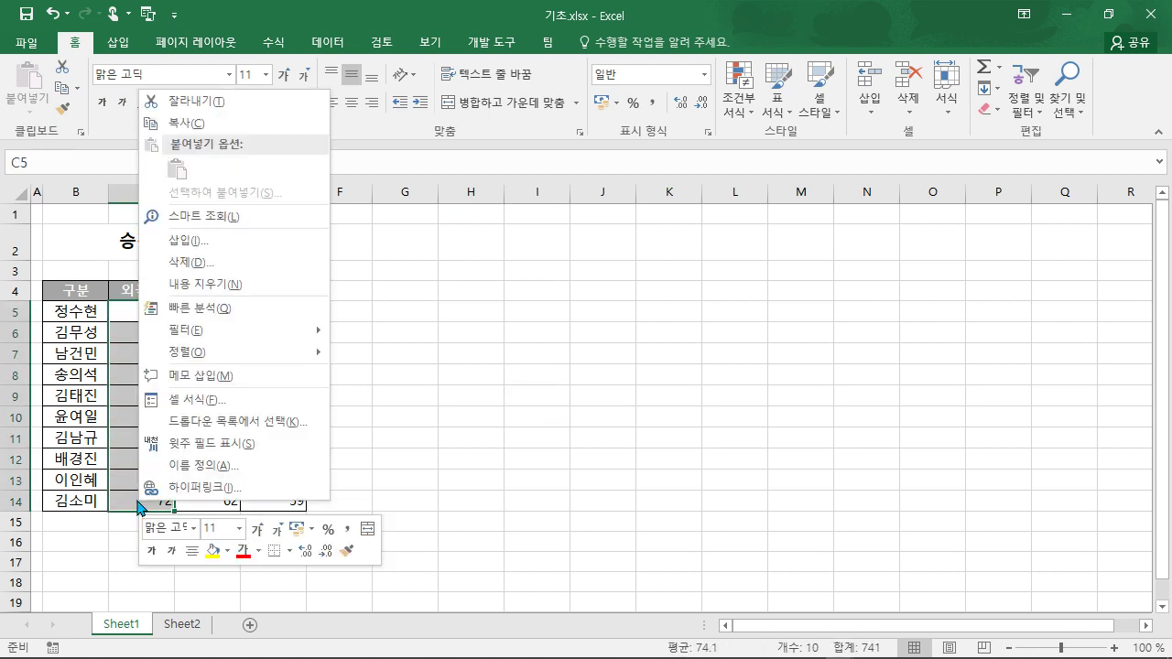
pyautogui.click(252, 399)
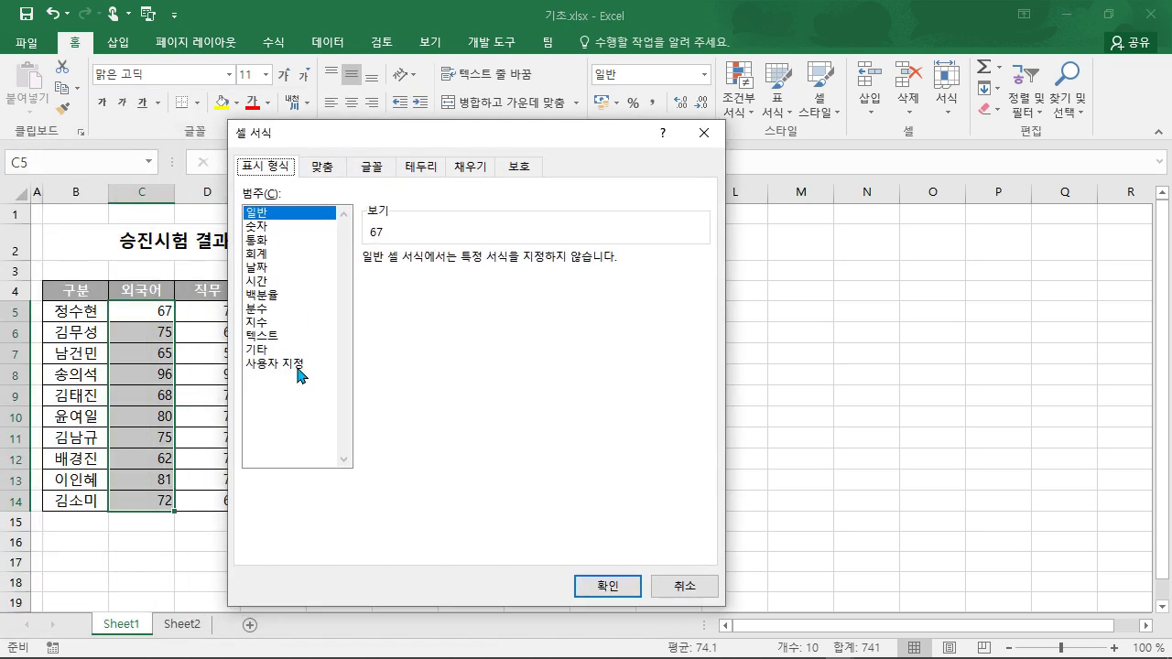
pyautogui.click(296, 366)
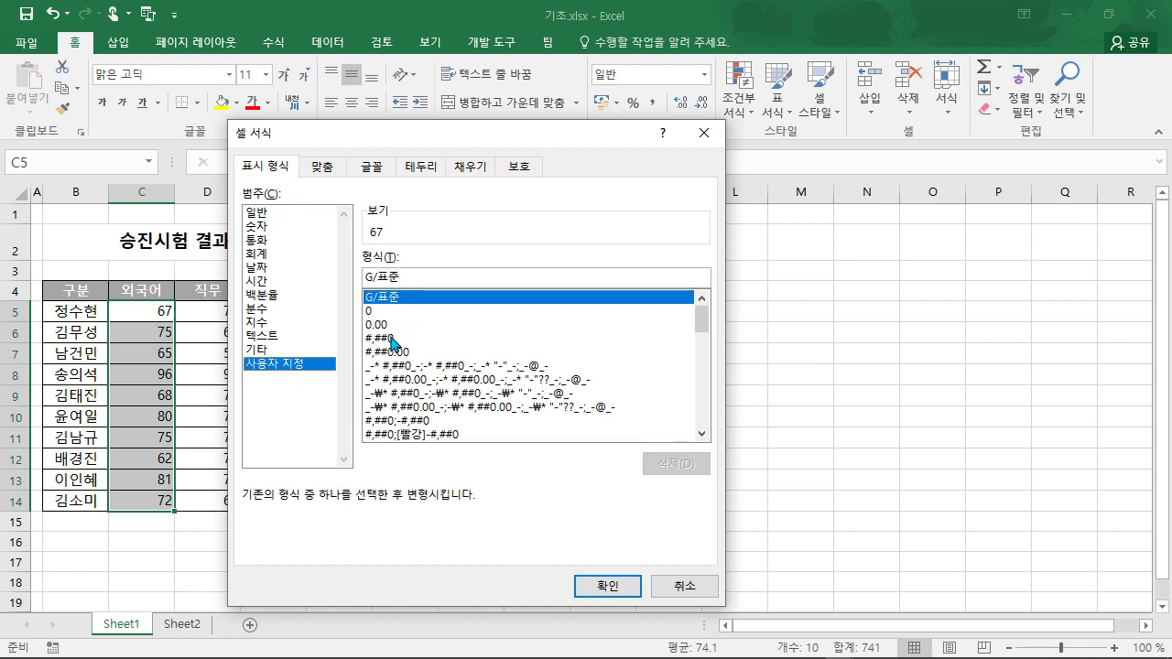
pyautogui.click(390, 339)
pyautogui.click(404, 275)
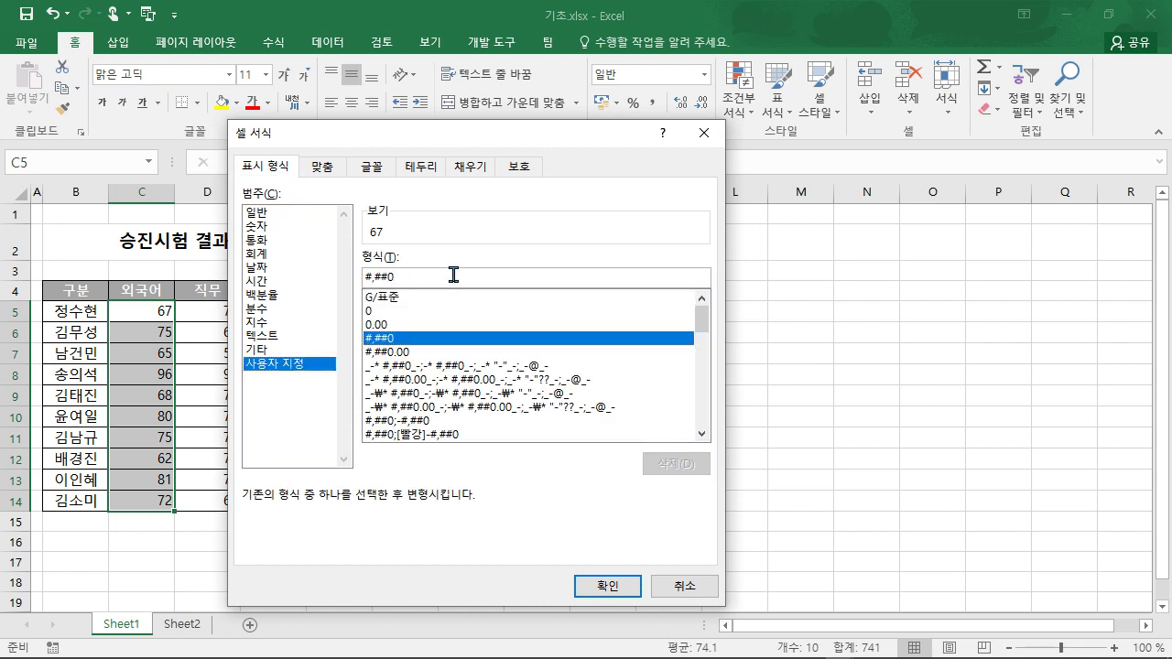
pyautogui.write('"w')
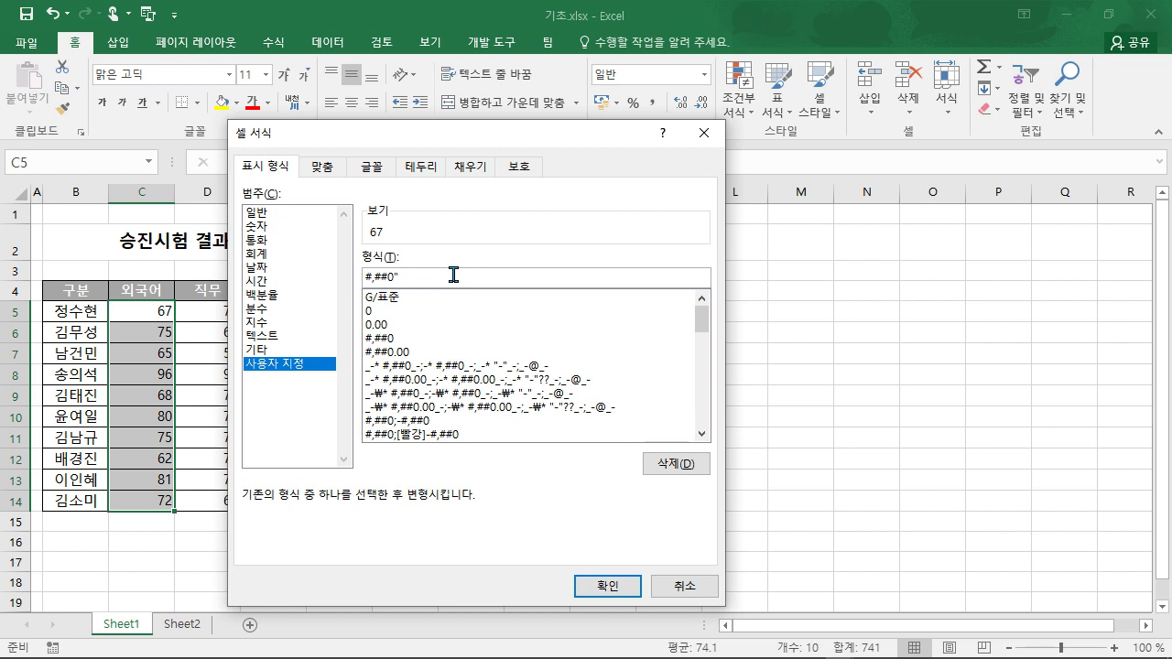
pyautogui.press('Return')
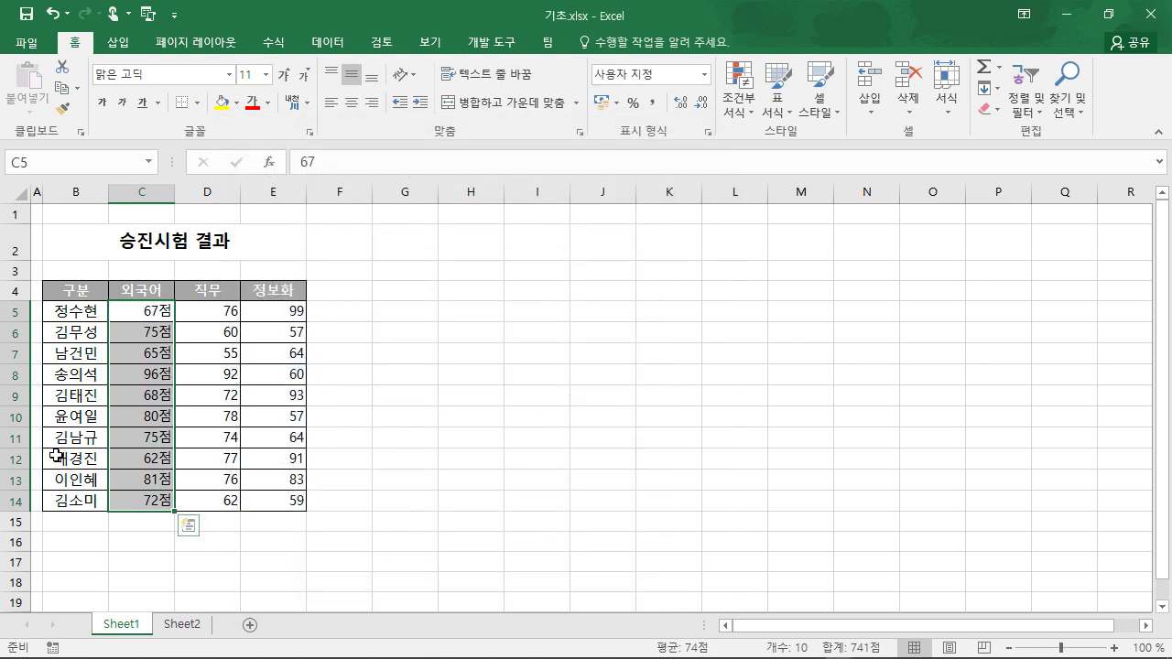
# Change the scores' custom format to #"점".
pyautogui.rightClick(149, 402)
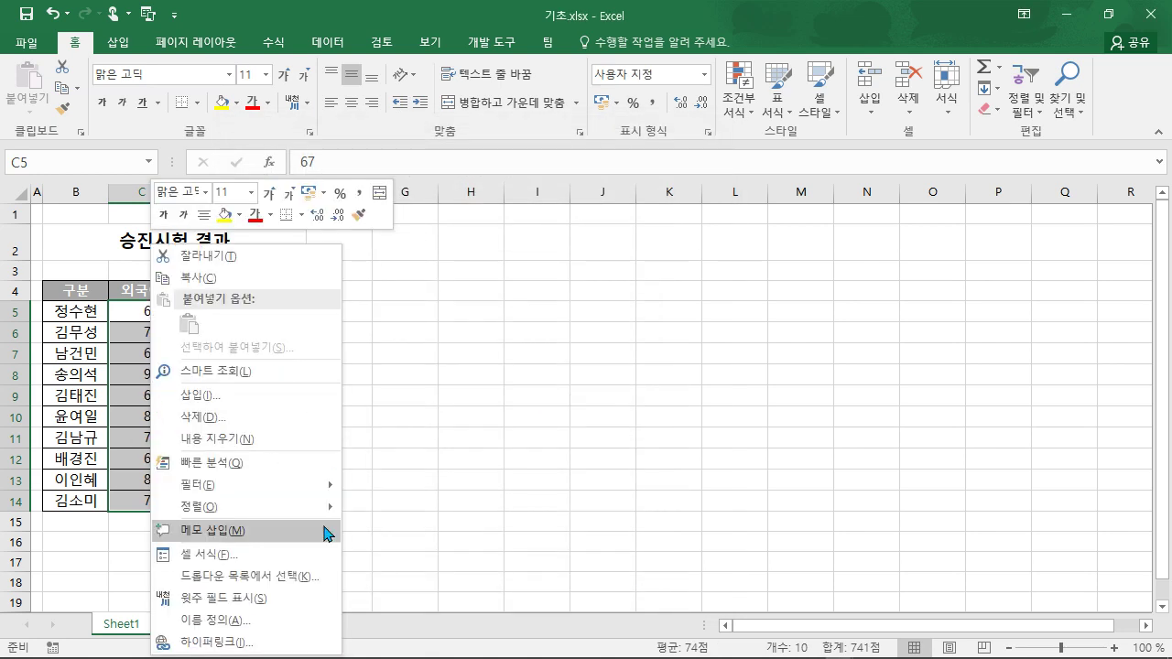
pyautogui.click(223, 555)
pyautogui.moveTo(224, 179); pyautogui.dragTo(569, 134)
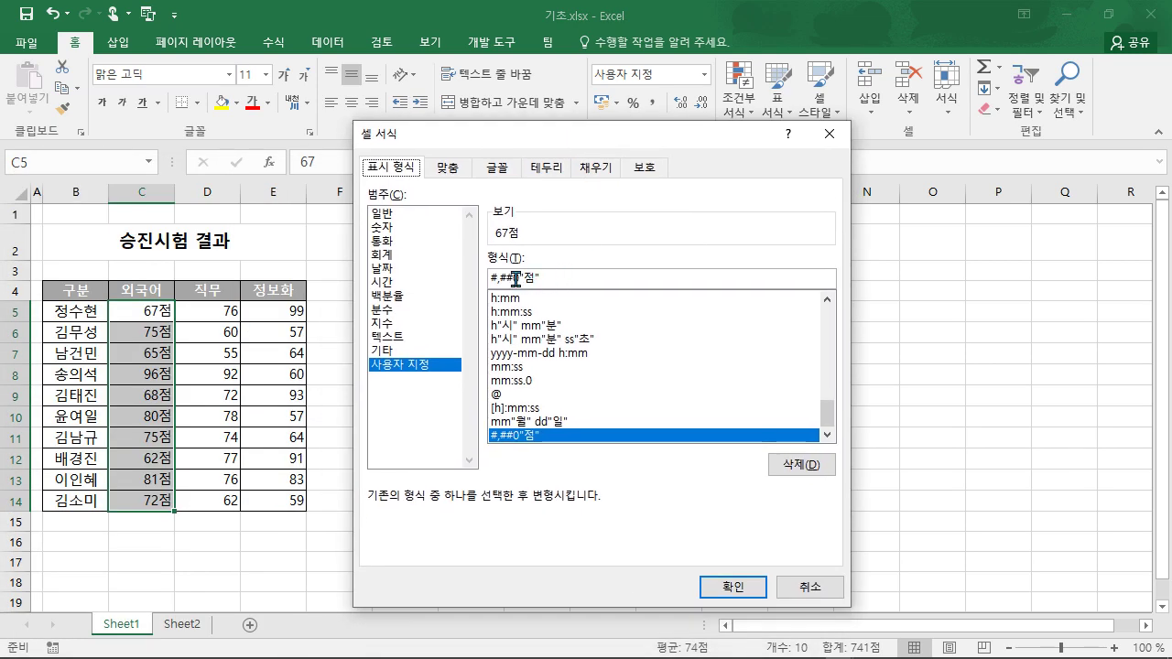
pyautogui.moveTo(519, 279); pyautogui.dragTo(488, 278)
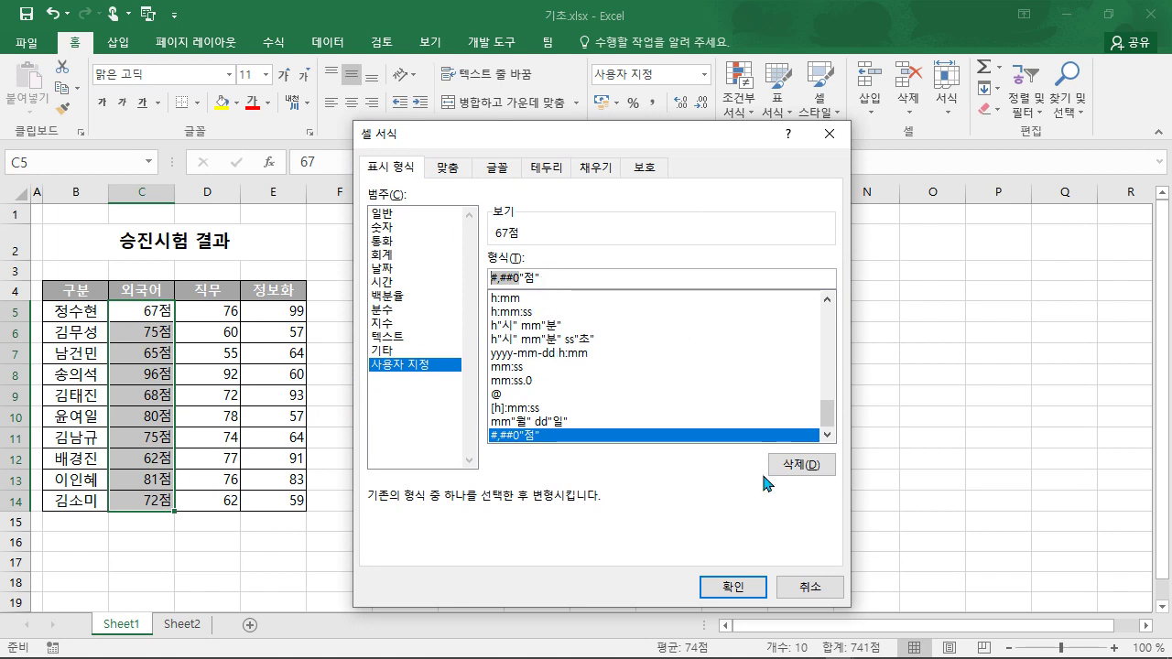
pyautogui.write('#')
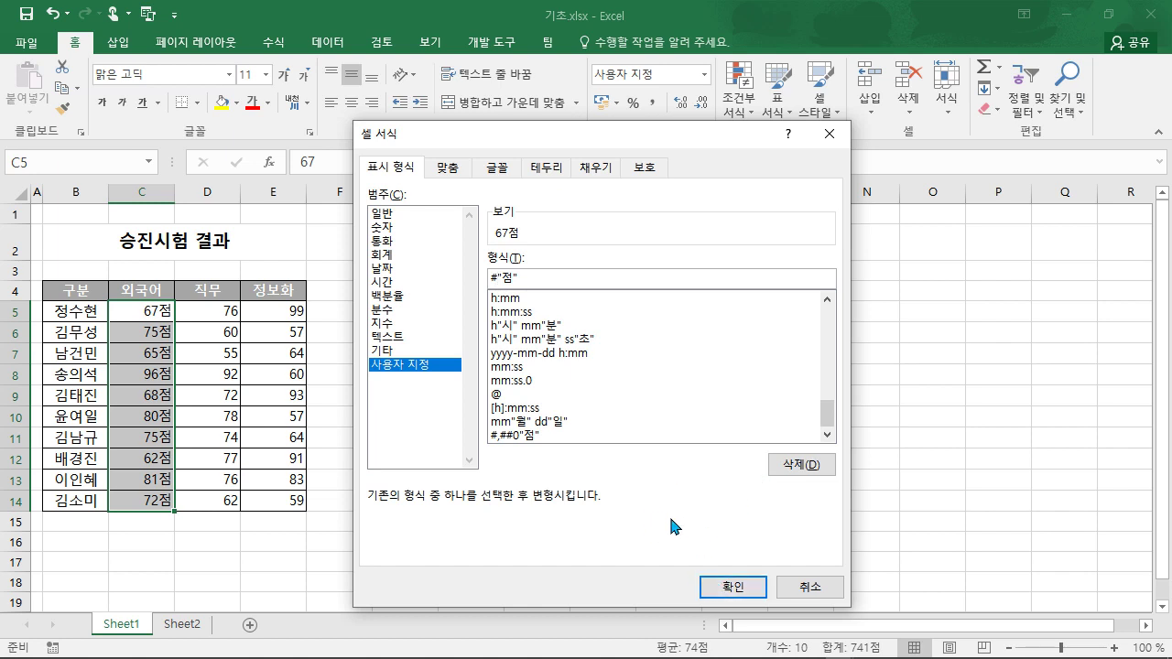
pyautogui.click(719, 584)
# Enter 0 as C9's score.
pyautogui.click(152, 394)
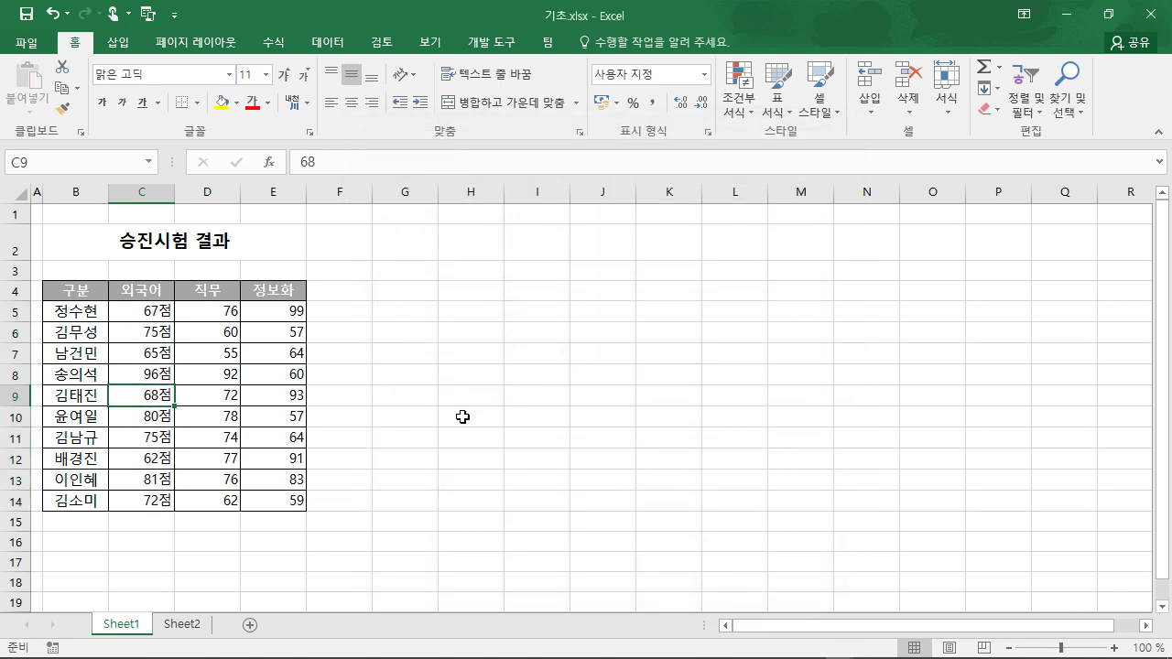
pyautogui.write('0')
pyautogui.press('Return')
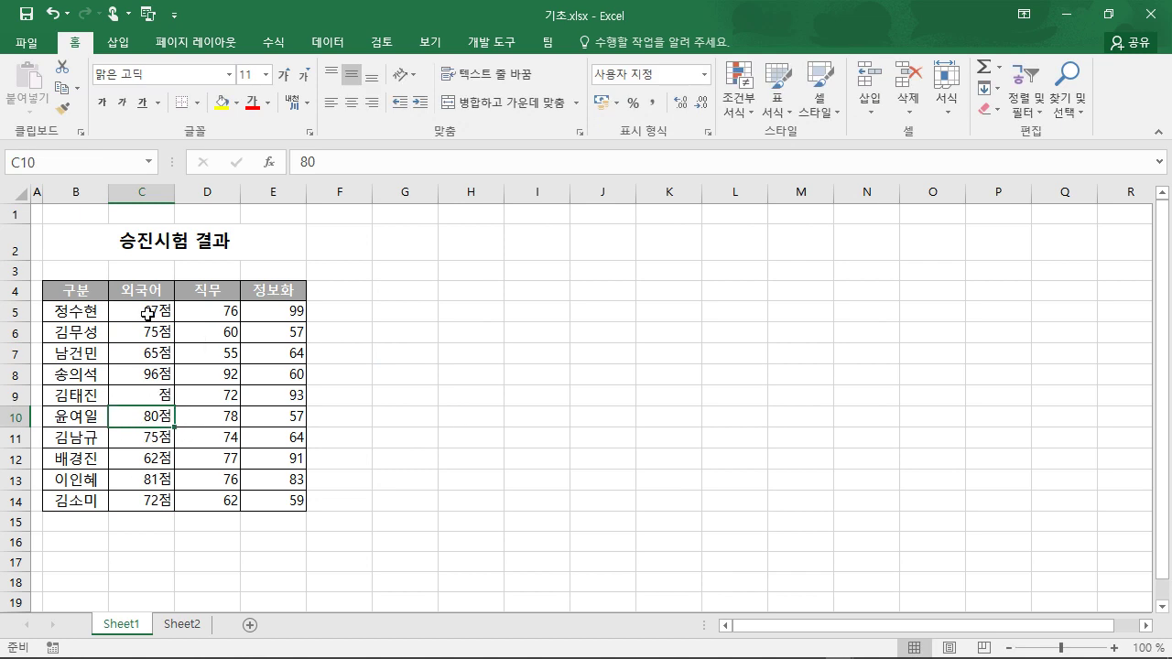
# Change C5:C14's custom format to #0"점" so zero shows as 0점.
pyautogui.moveTo(153, 311); pyautogui.dragTo(157, 503)
pyautogui.rightClick(137, 509)
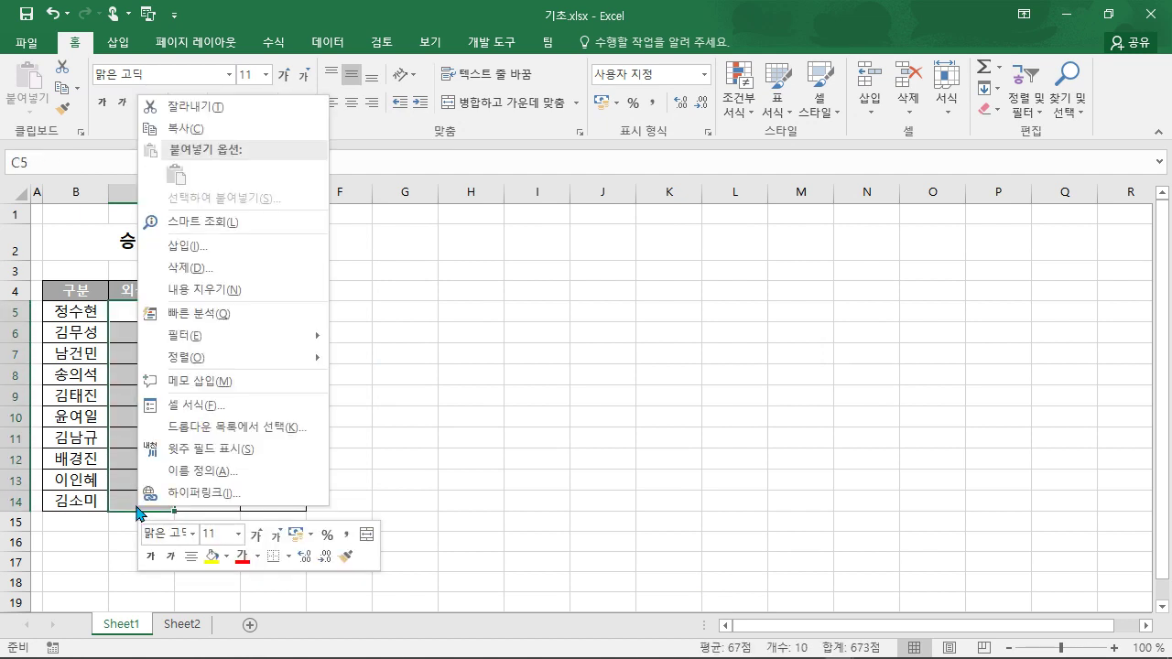
pyautogui.click(220, 405)
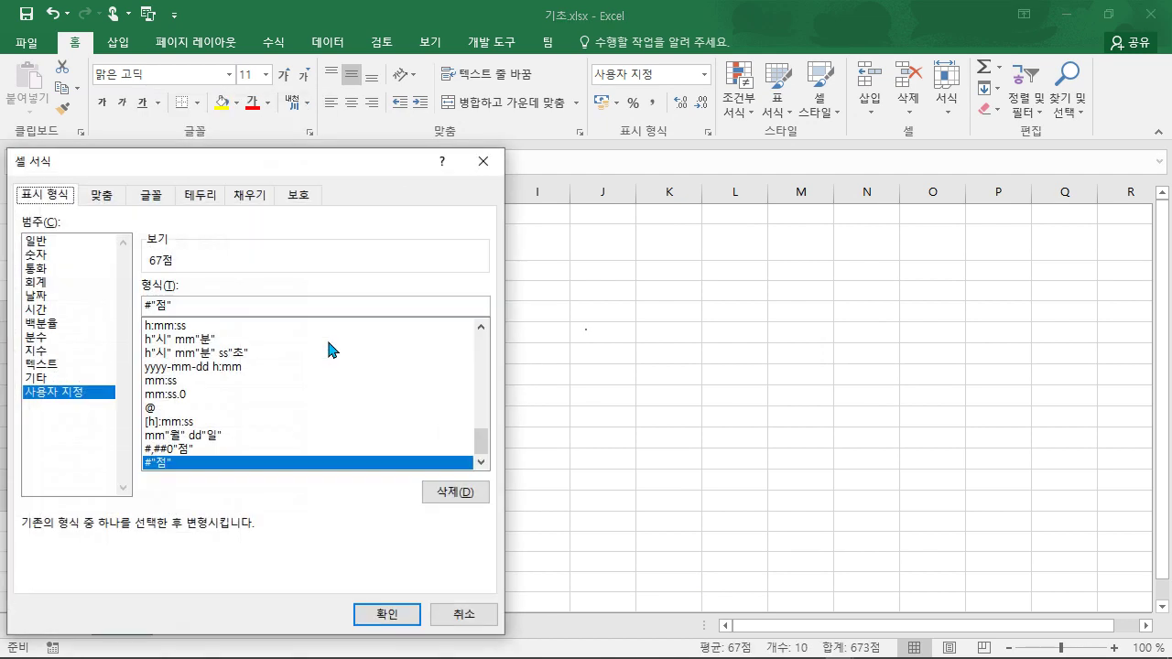
pyautogui.click(150, 305)
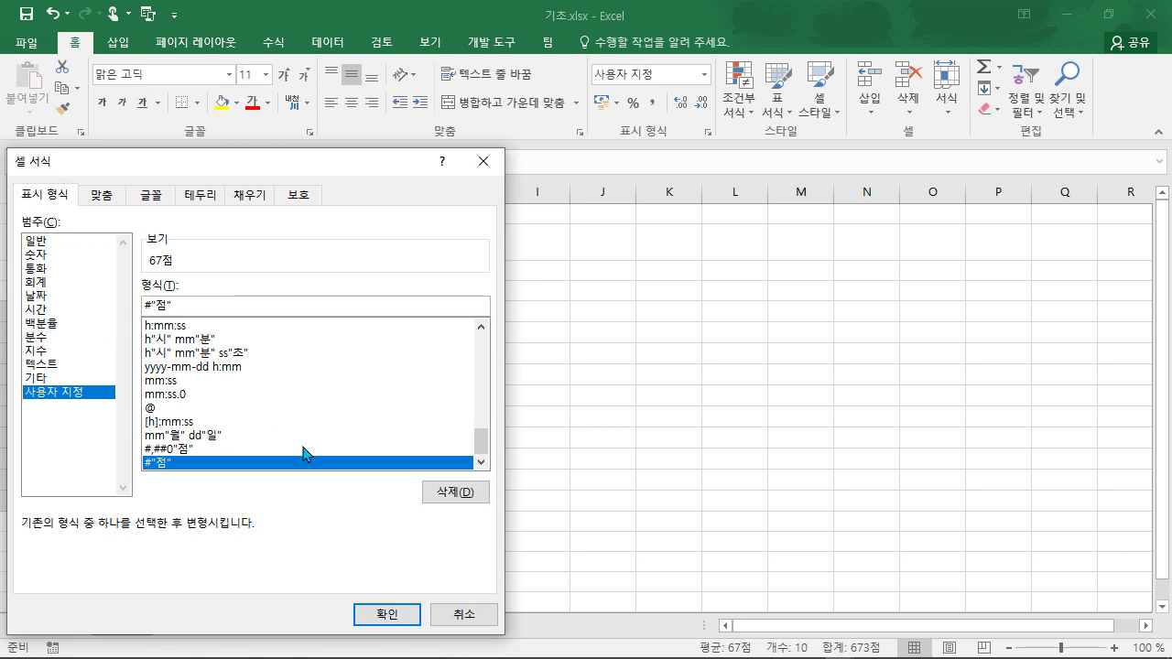
pyautogui.write('0')
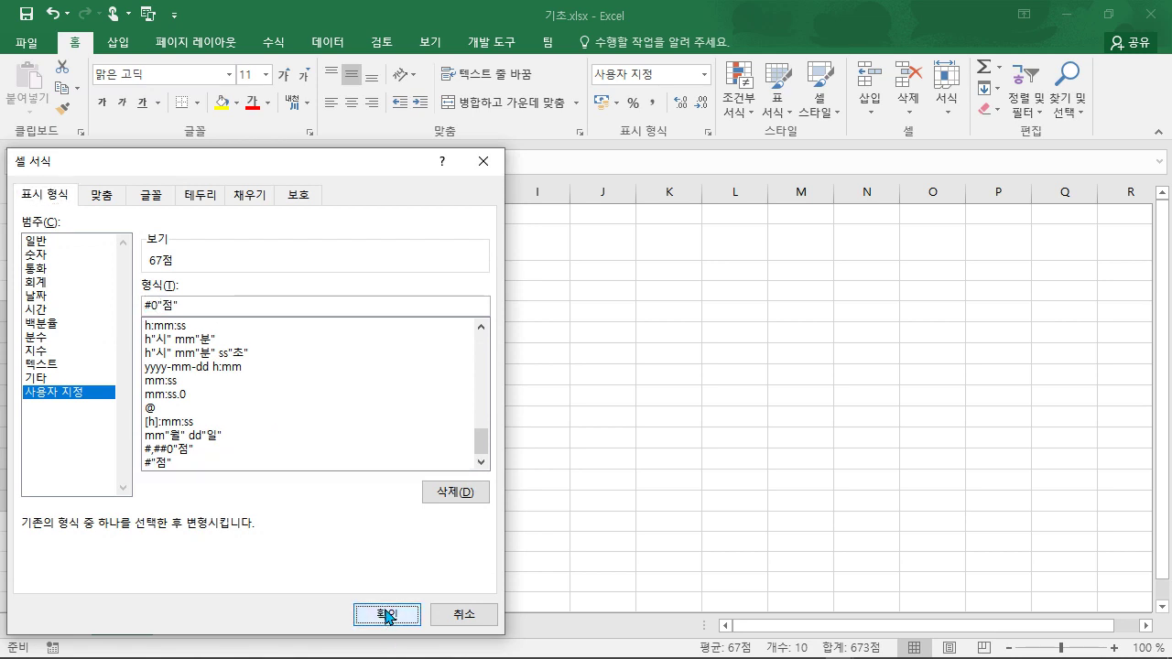
pyautogui.click(386, 613)
# Change C8's score to 1196.
pyautogui.doubleClick(130, 373)
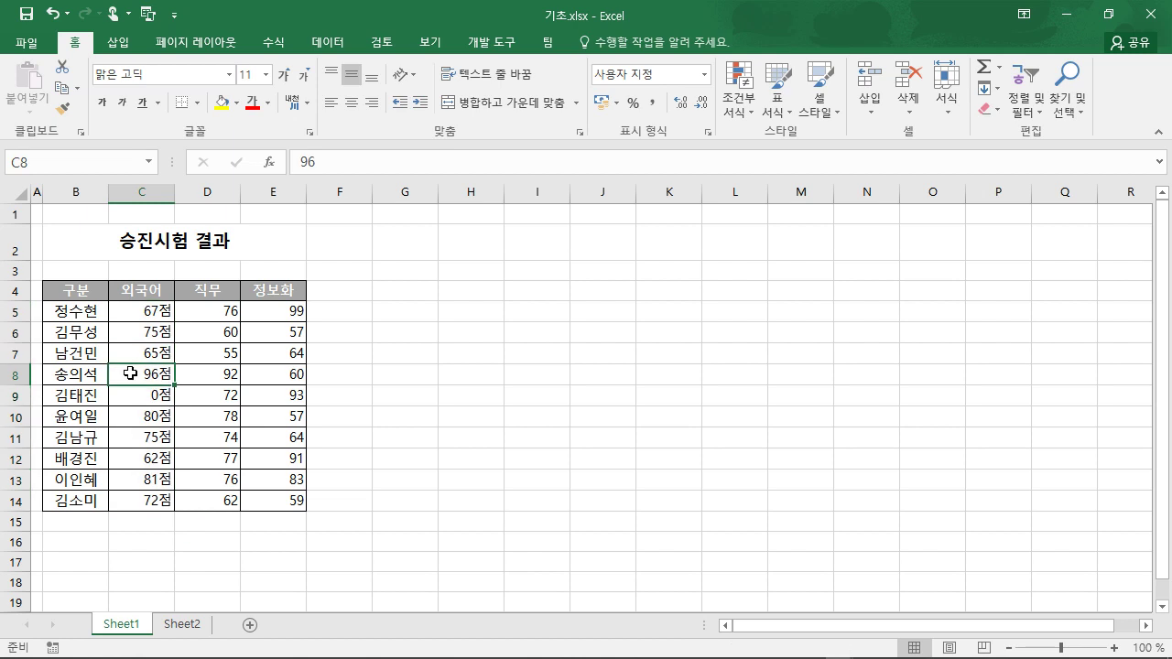
pyautogui.write('1')
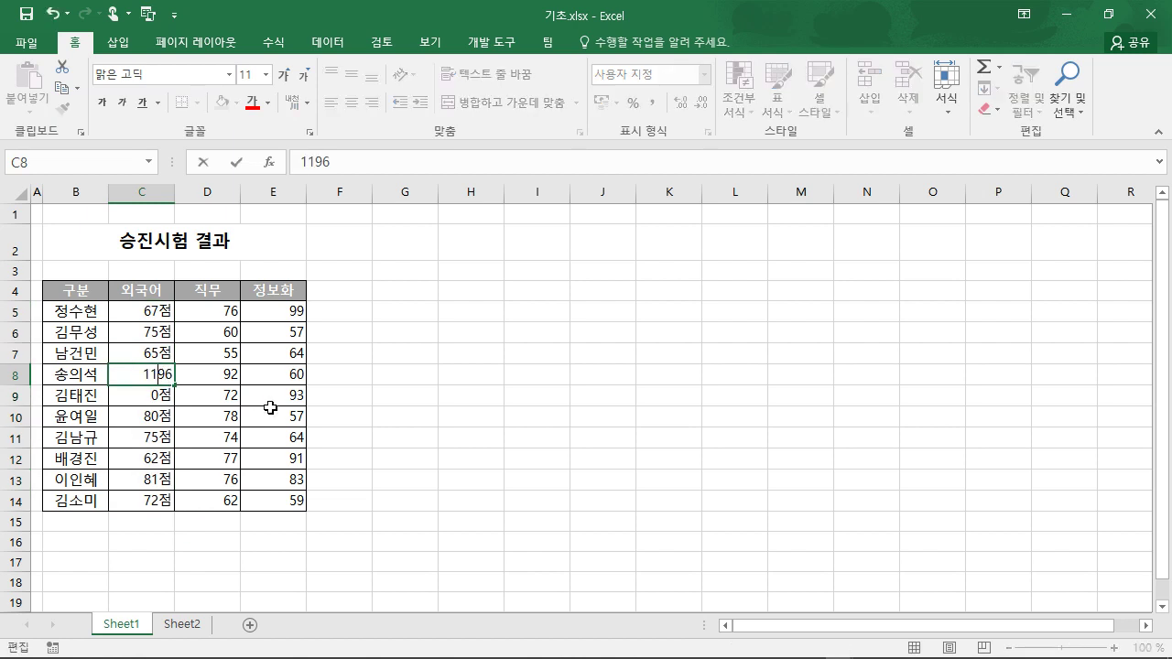
pyautogui.write('1')
pyautogui.press('Return')
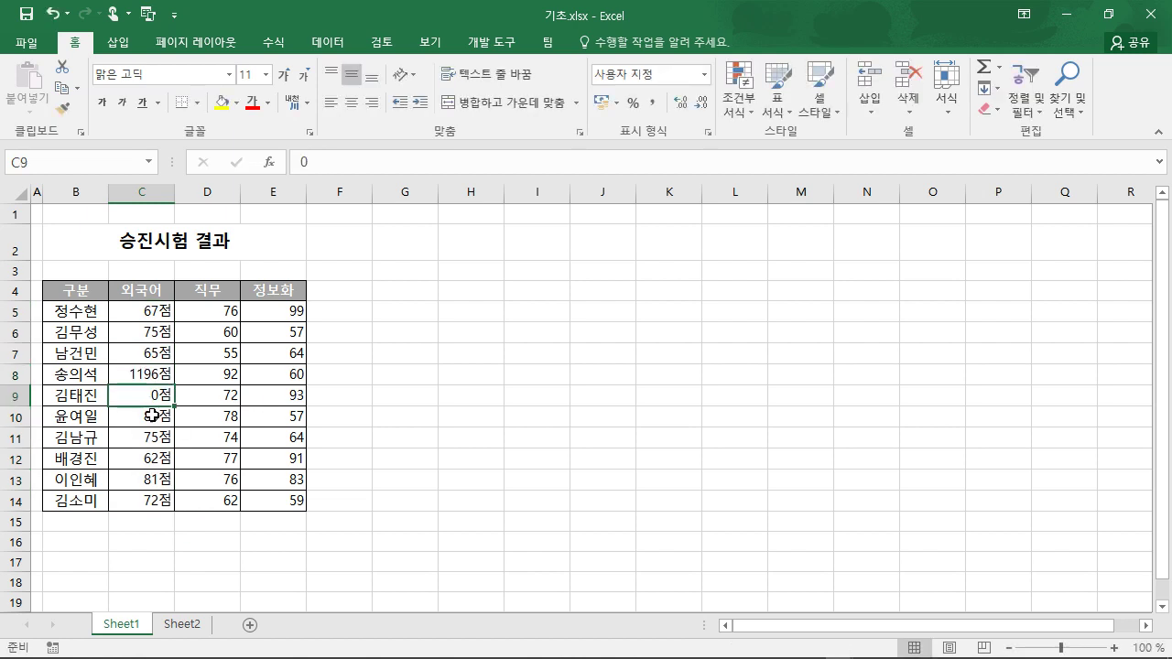
# Change the scores' format to #,##0"점" so C8 shows 1,196점, and widen column B.
pyautogui.moveTo(137, 309); pyautogui.dragTo(139, 501)
pyautogui.rightClick(144, 504)
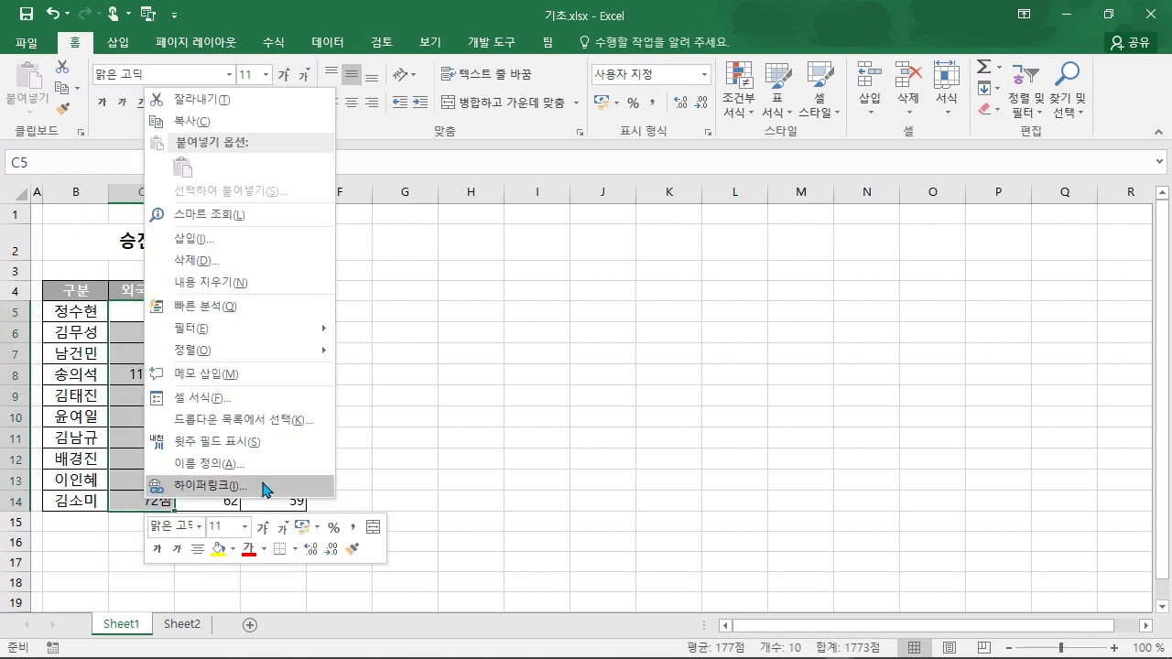
pyautogui.click(270, 409)
pyautogui.click(163, 303)
pyautogui.write('.0"점')
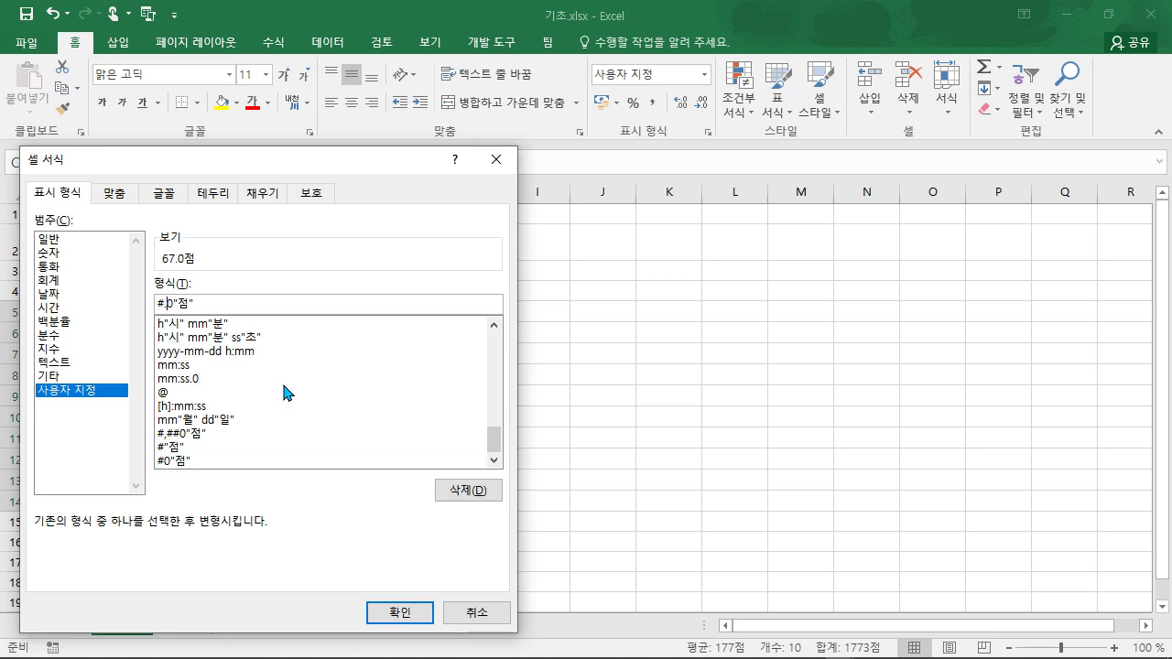
pyautogui.press('BackSpace')
pyautogui.write(',##')
pyautogui.click(403, 613)
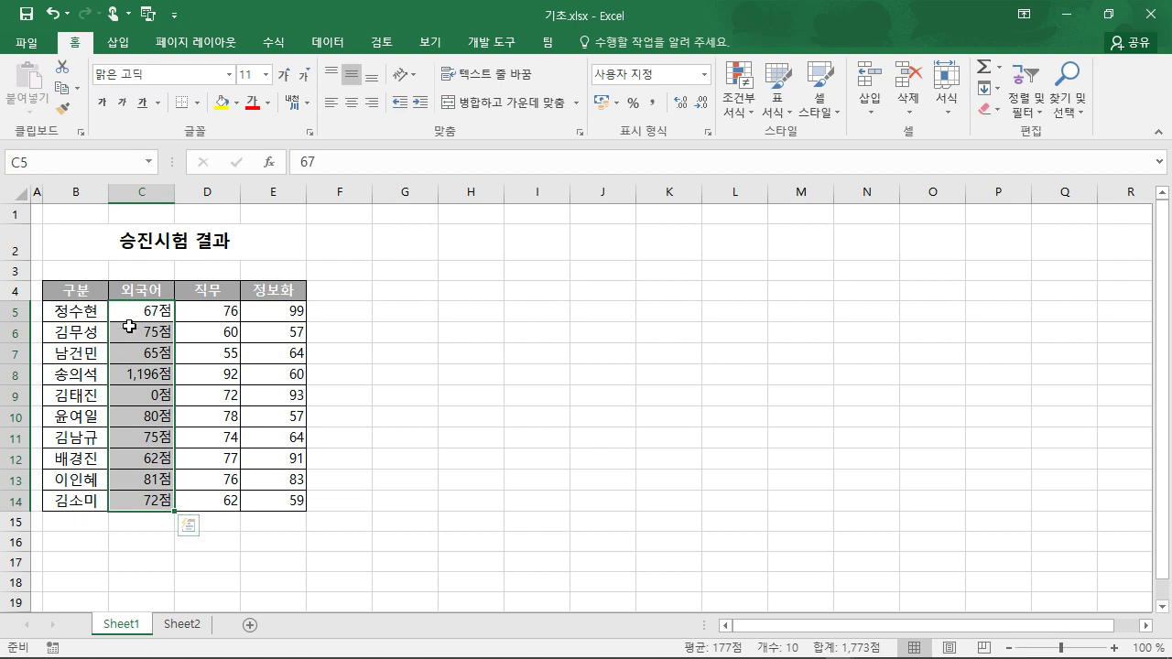
pyautogui.moveTo(108, 194); pyautogui.dragTo(138, 196)
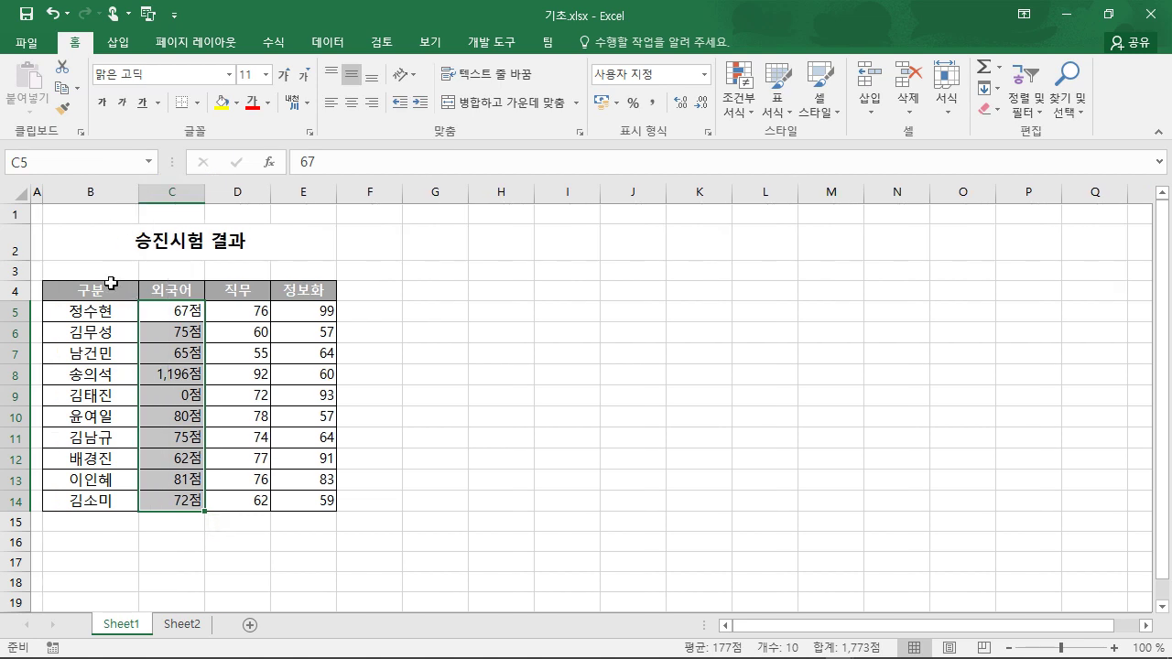
pyautogui.moveTo(93, 309); pyautogui.dragTo(93, 500)
# Apply the custom format @"님" to names B5:B14 so each shows a 님 suffix.
pyautogui.rightClick(93, 501)
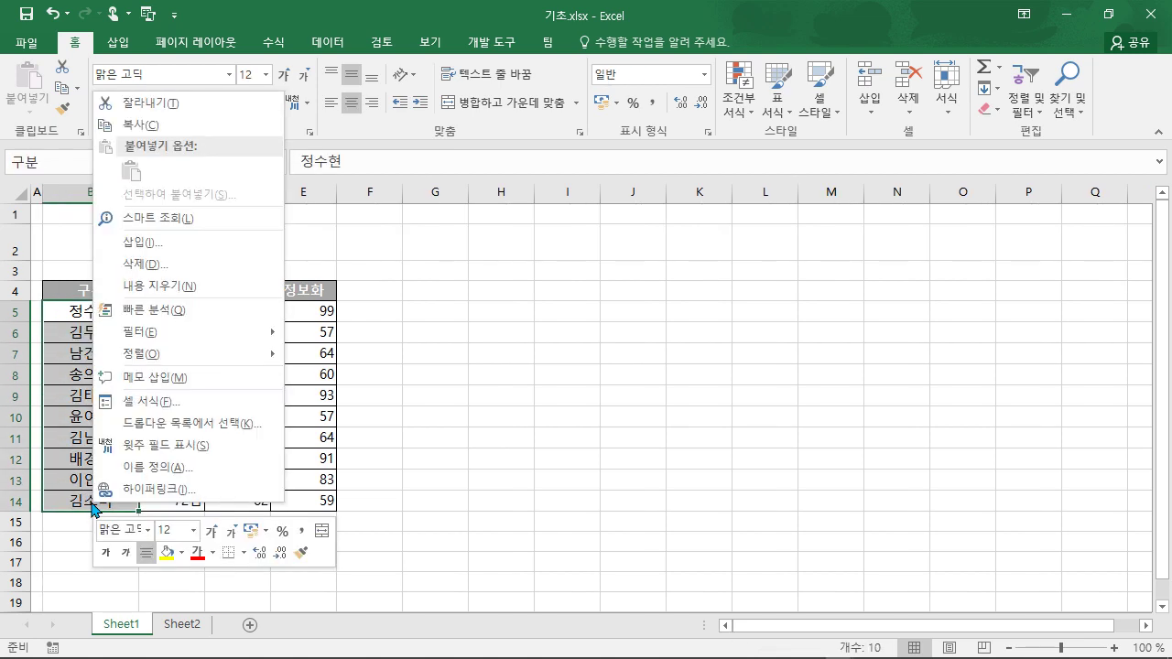
pyautogui.click(240, 404)
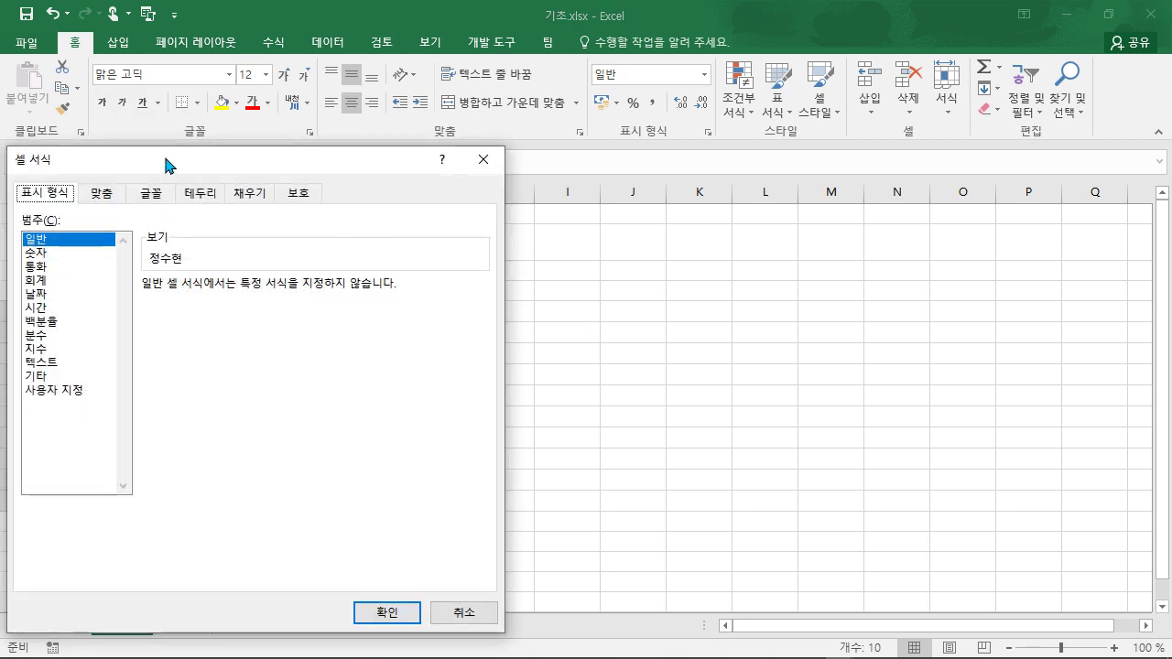
pyautogui.moveTo(168, 164); pyautogui.dragTo(358, 145)
pyautogui.click(256, 373)
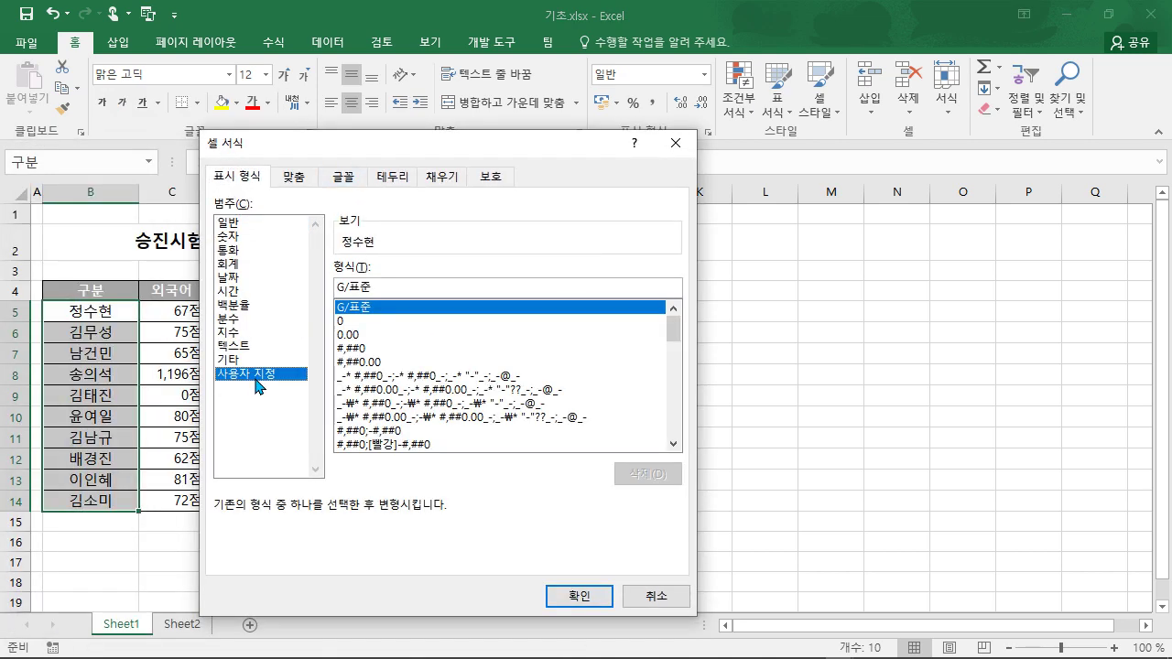
pyautogui.moveTo(390, 291); pyautogui.dragTo(306, 292)
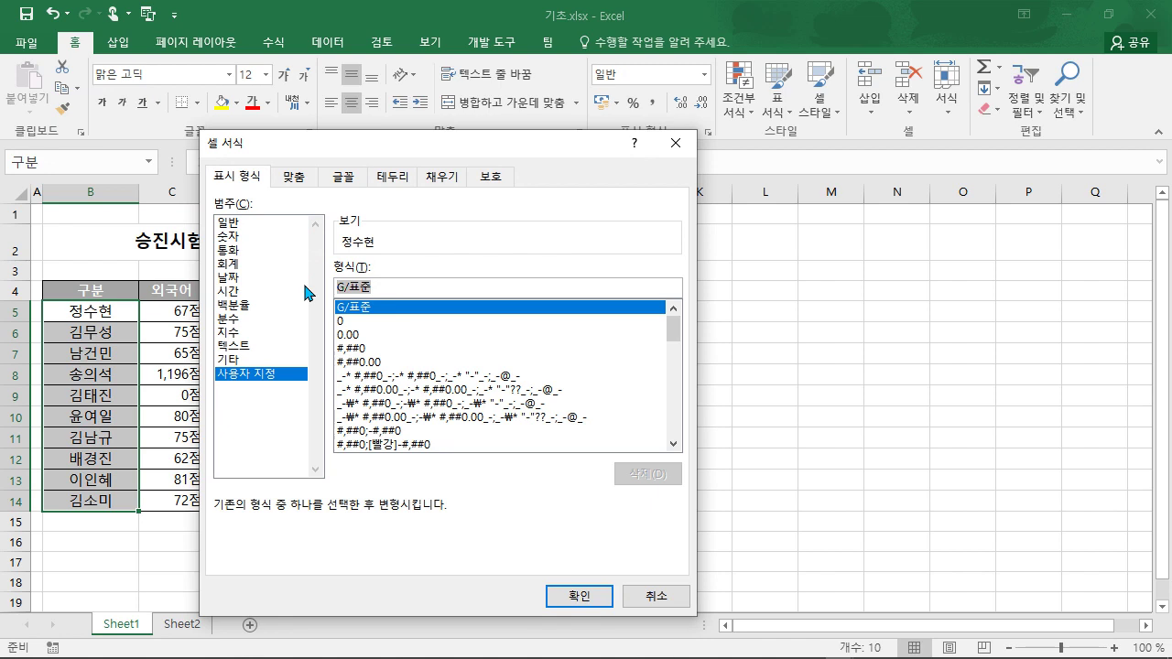
pyautogui.write('@')
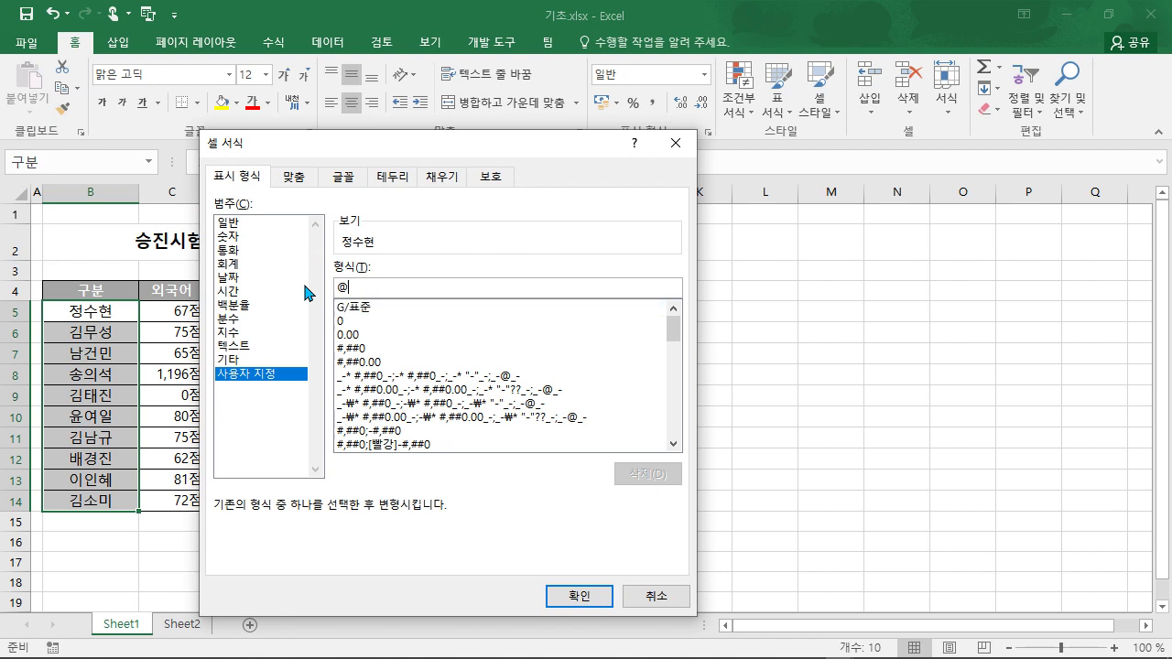
pyautogui.write('"님')
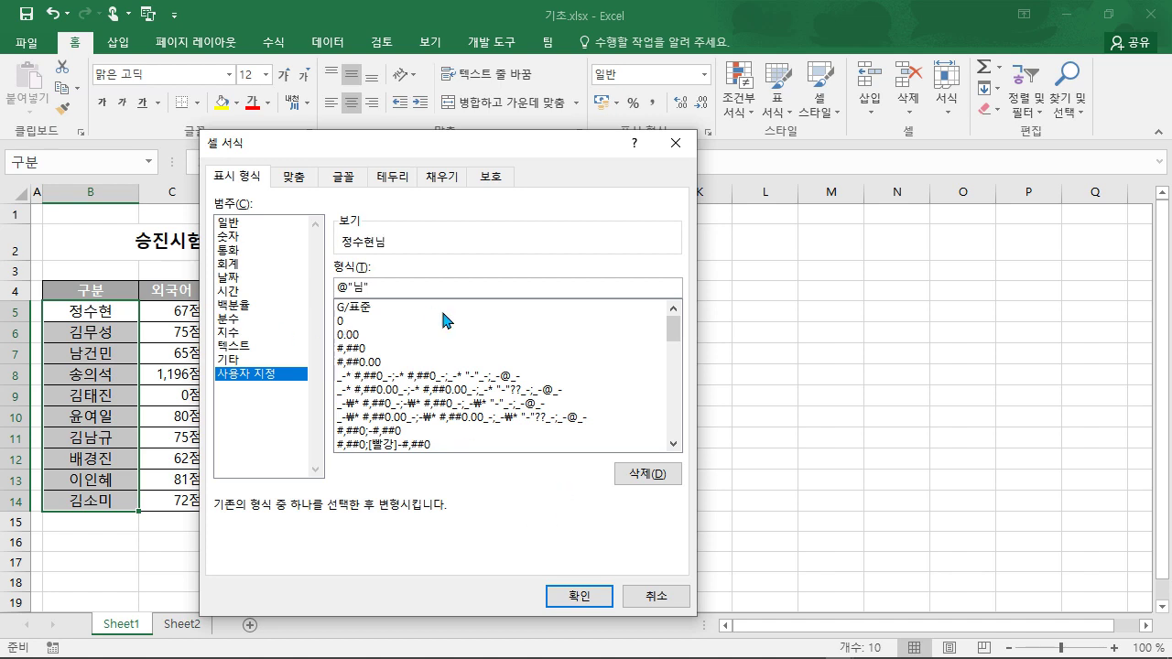
pyautogui.click(578, 597)
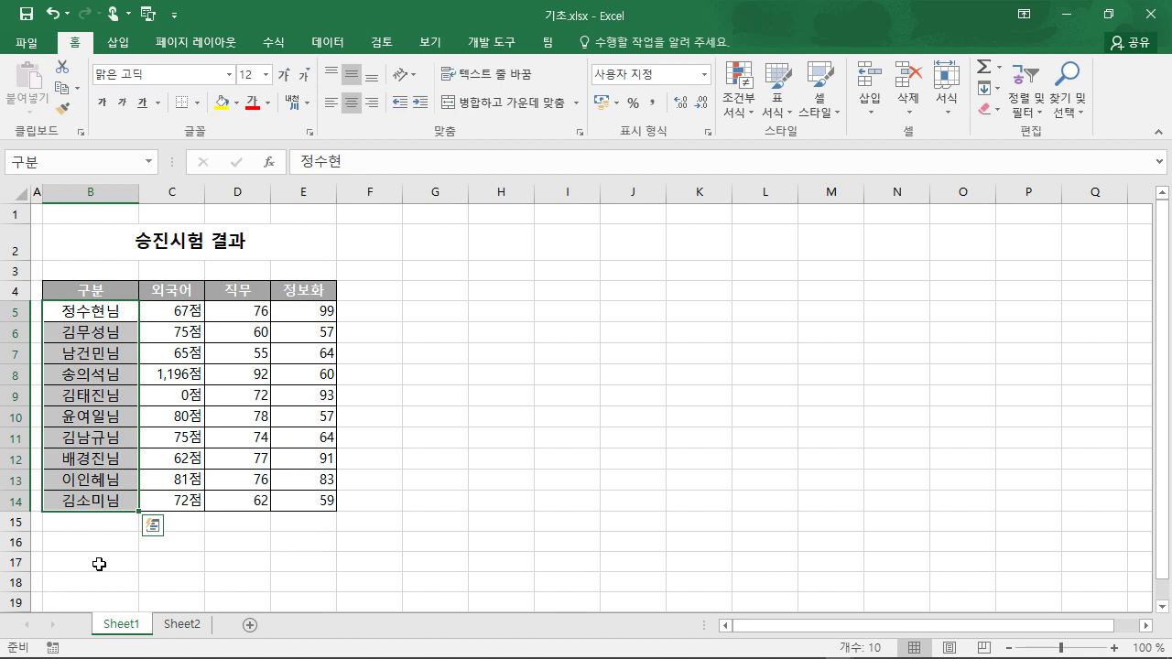
pyautogui.click(559, 451)
# Enter today's date 2021-01-29 in E3 with Ctrl+; and widen column E to 20.00.
pyautogui.click(299, 269)
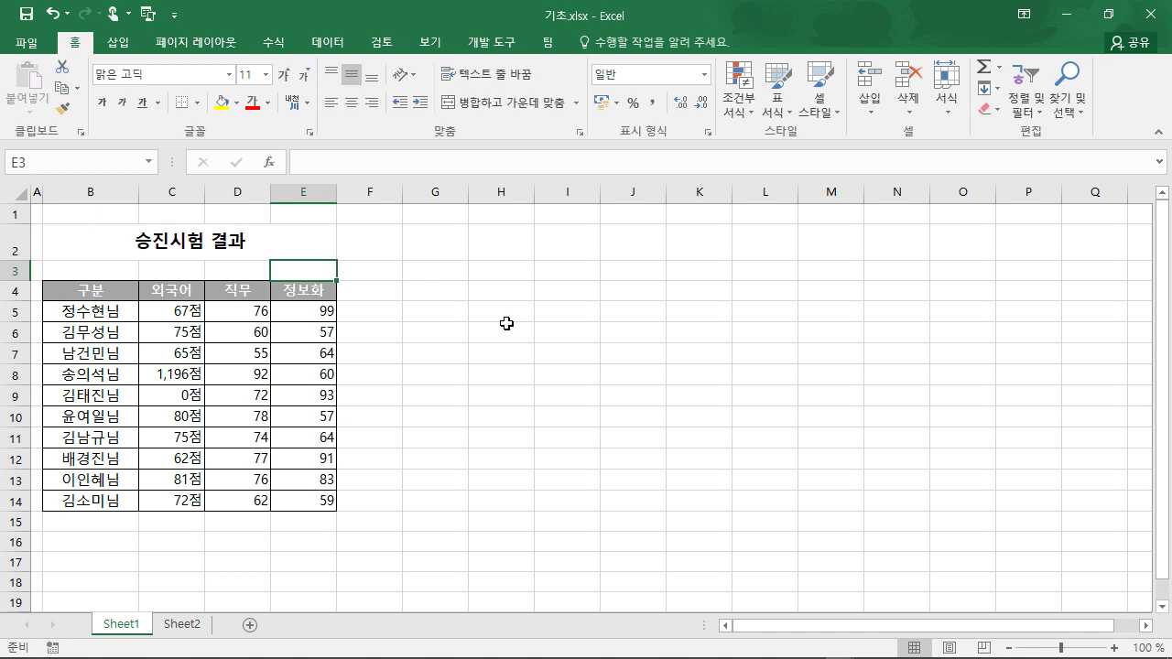
pyautogui.hotkey('ctrl', ';')
pyautogui.press('Return')
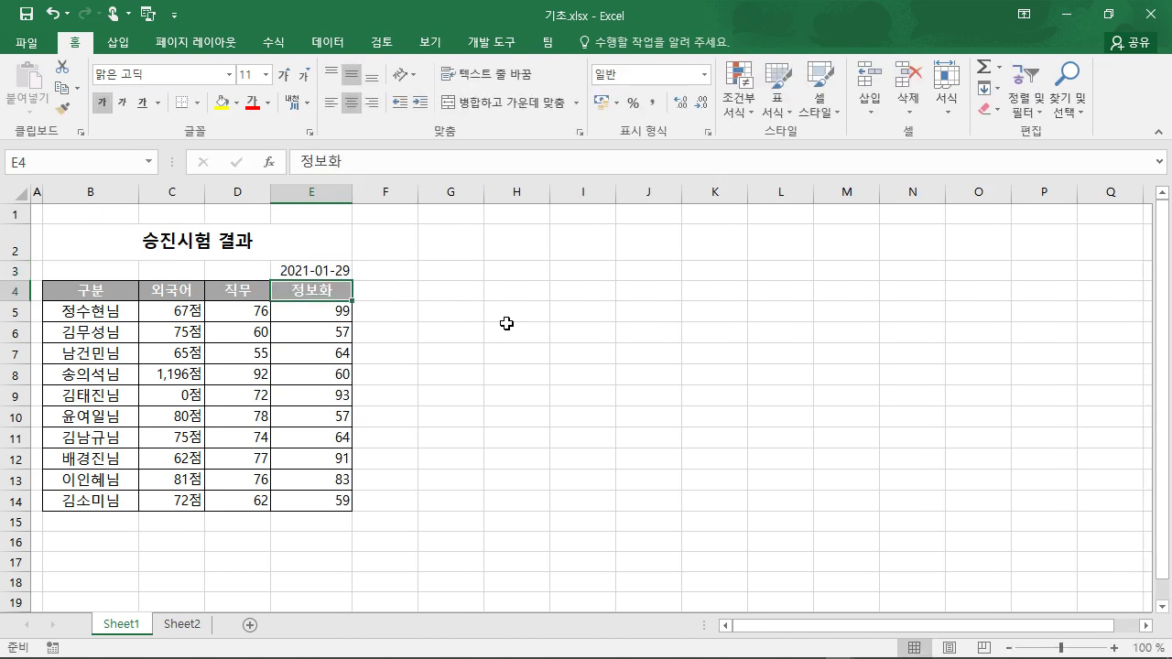
pyautogui.moveTo(352, 193); pyautogui.dragTo(417, 193)
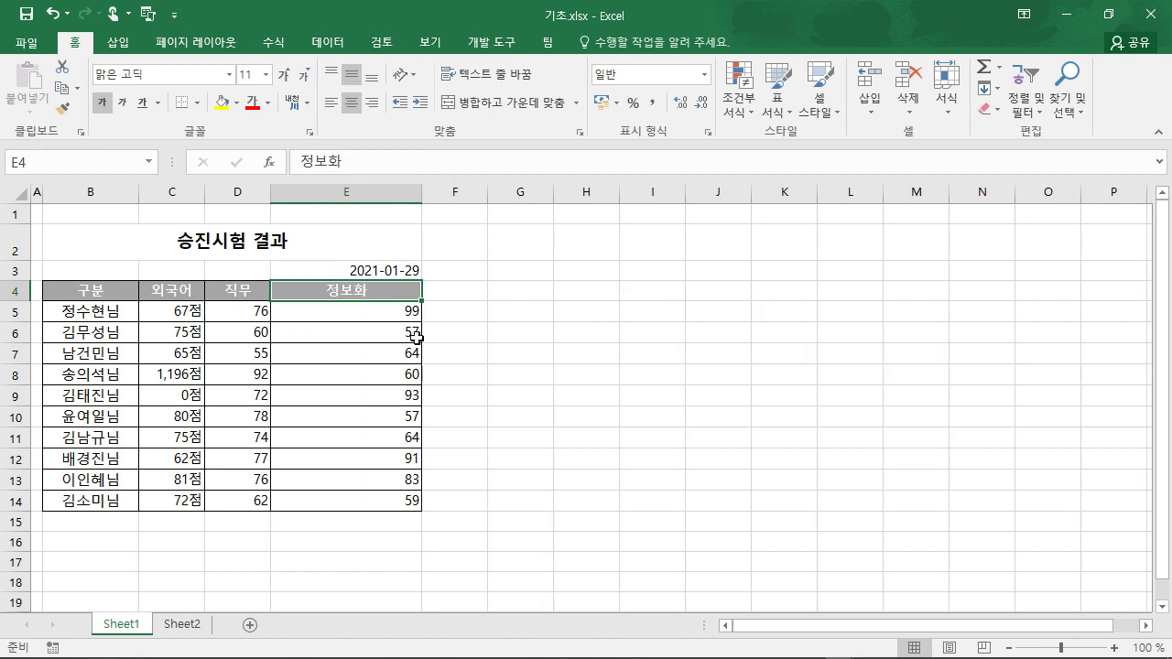
# Format E3's date in the long Korean 날짜 style 2021년 1월 29일.
pyautogui.click(375, 272)
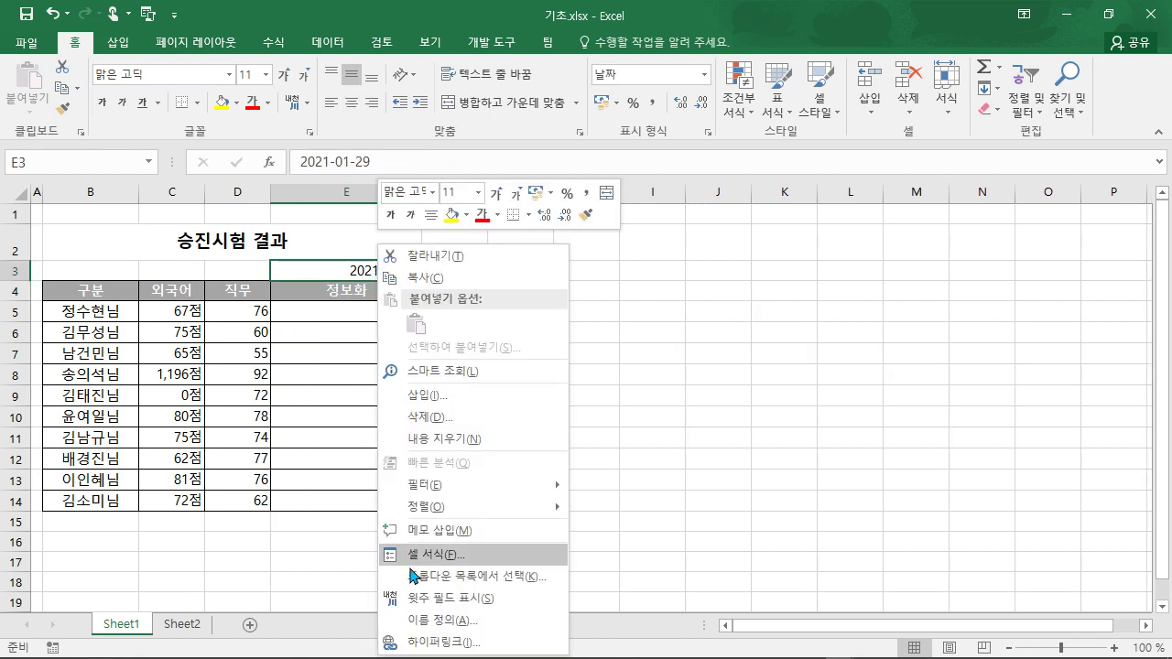
pyautogui.click(413, 557)
pyautogui.moveTo(337, 181); pyautogui.dragTo(670, 109)
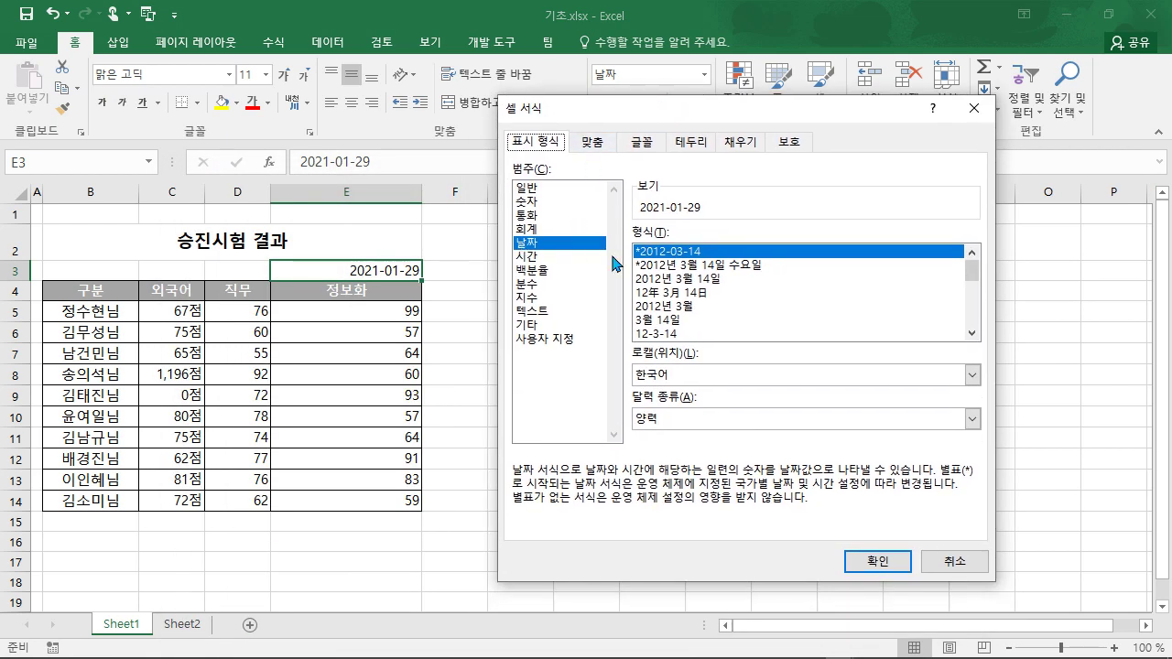
pyautogui.click(700, 279)
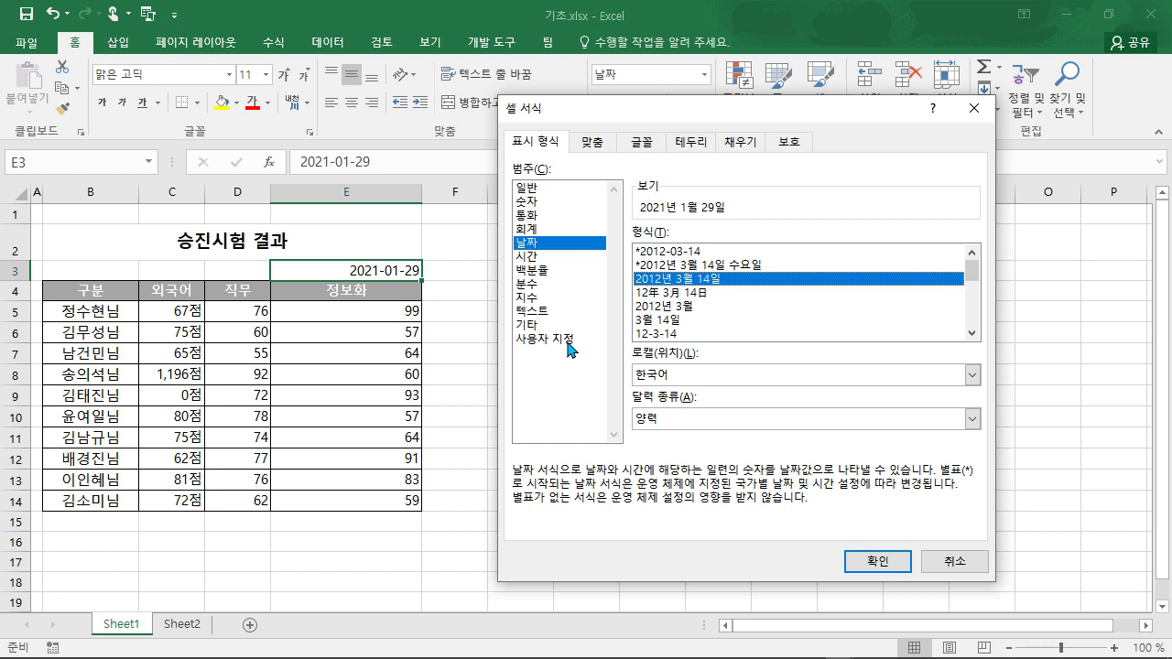
pyautogui.click(877, 561)
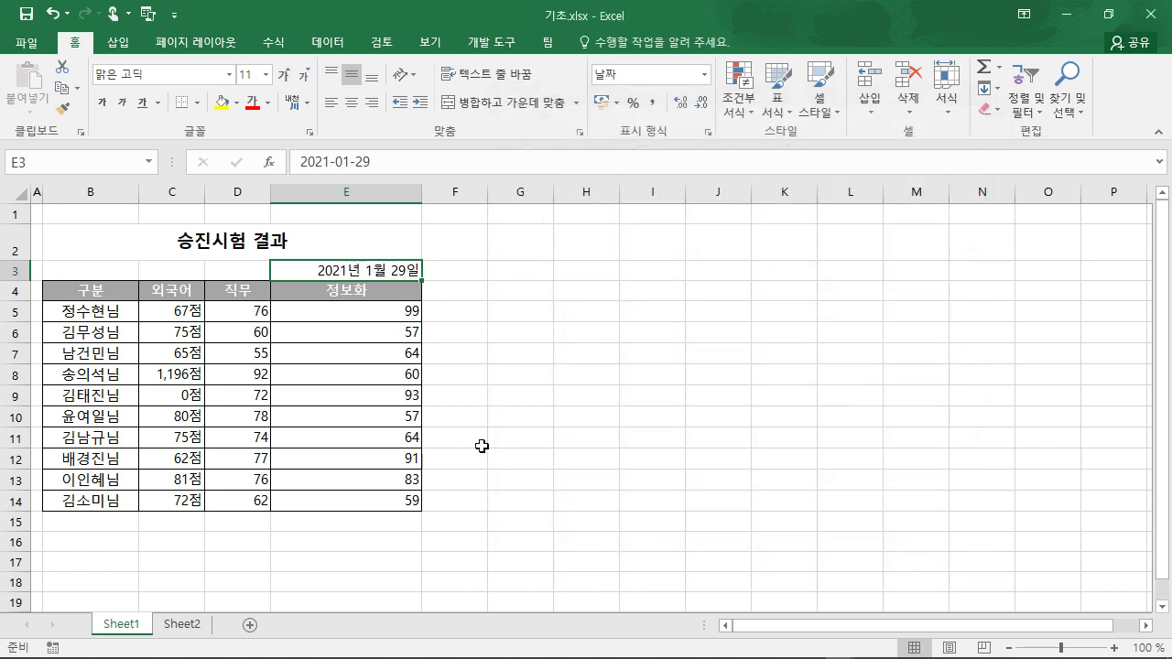
pyautogui.rightClick(401, 273)
# Start a custom date code for E3, removing the trailing ;@ and adding the weekday part.
pyautogui.click(471, 556)
pyautogui.moveTo(522, 178); pyautogui.dragTo(801, 97)
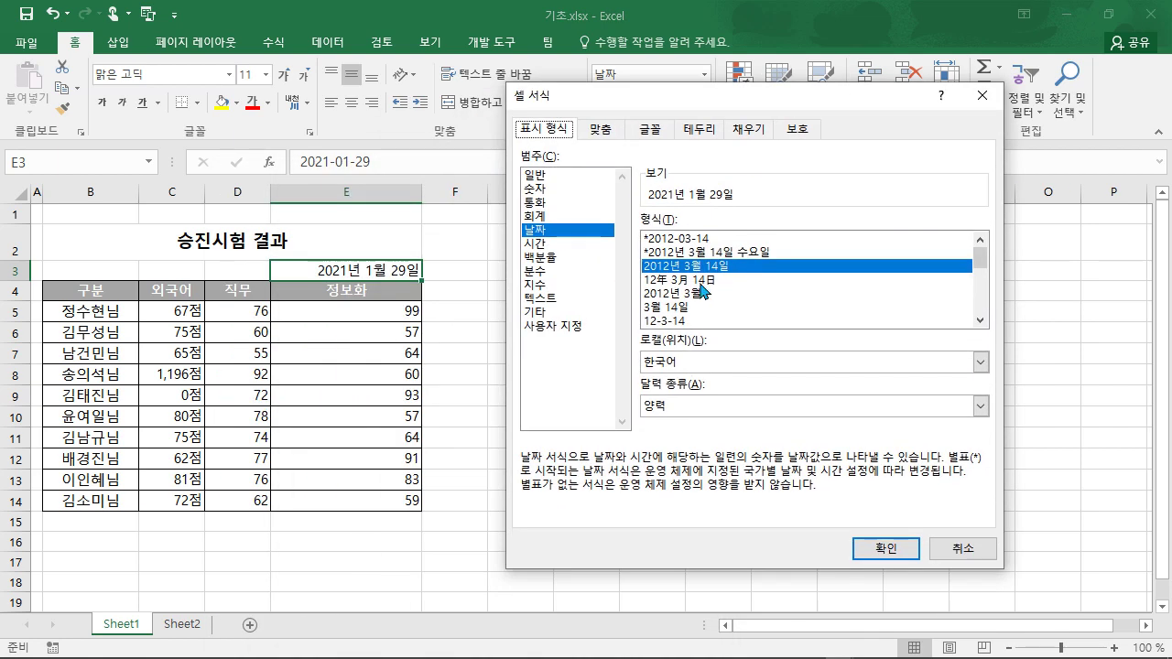
pyautogui.click(562, 328)
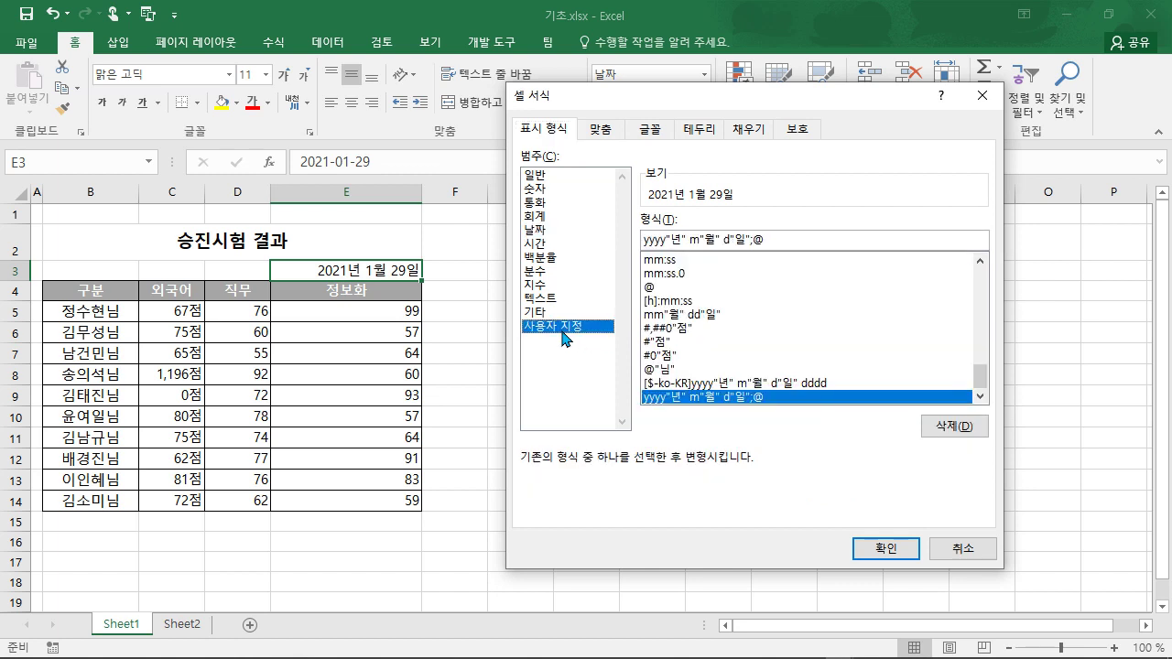
pyautogui.click(769, 239)
pyautogui.press('BackSpace')
pyautogui.press('BackSpace')
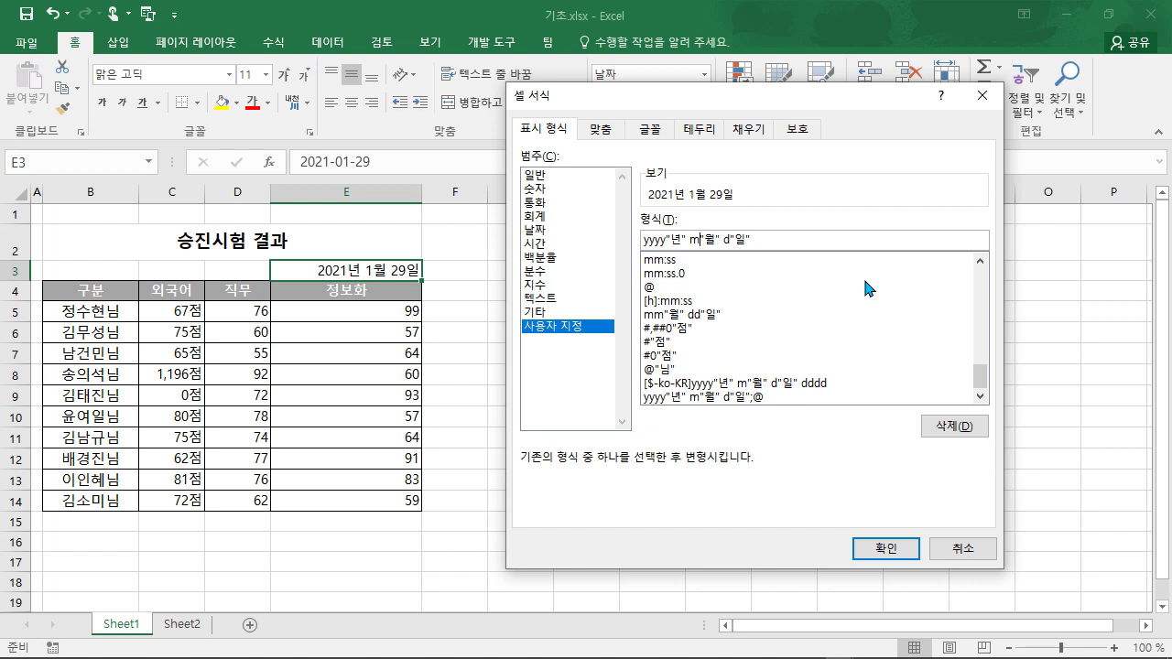
pyautogui.write('m')
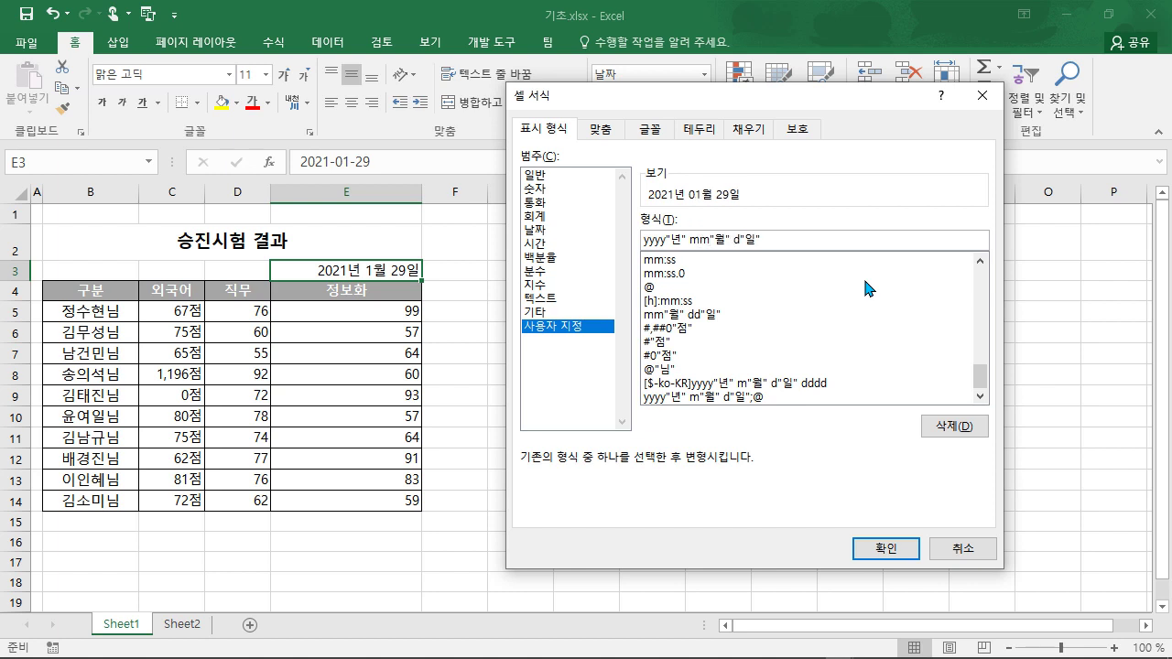
pyautogui.write('d')
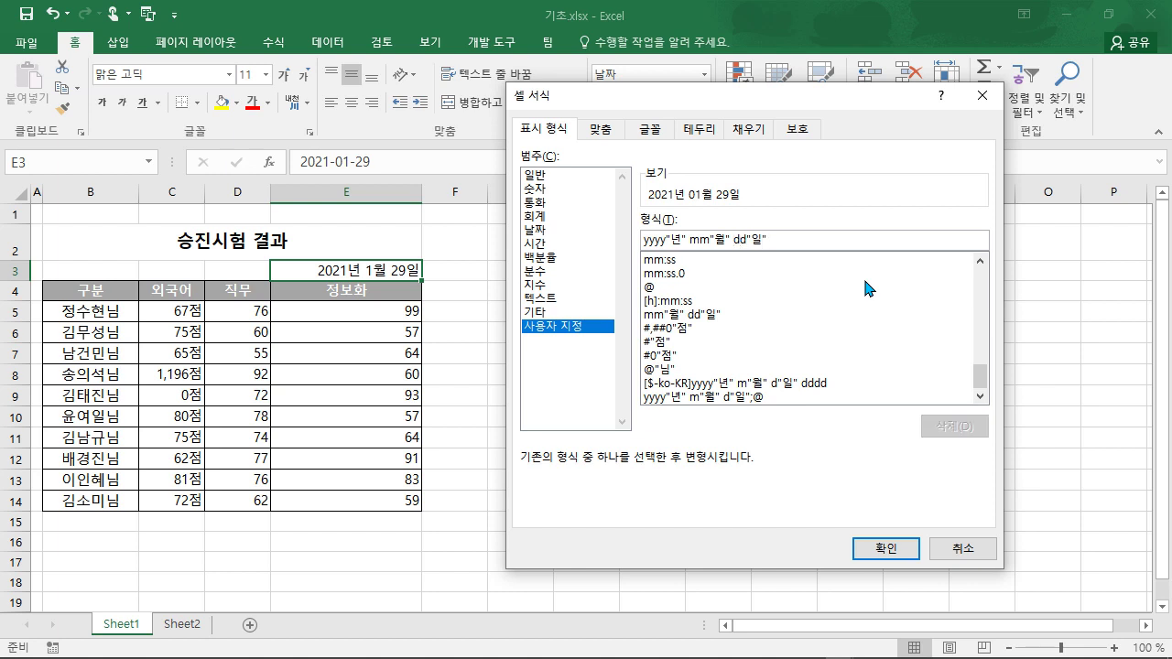
pyautogui.write('(')
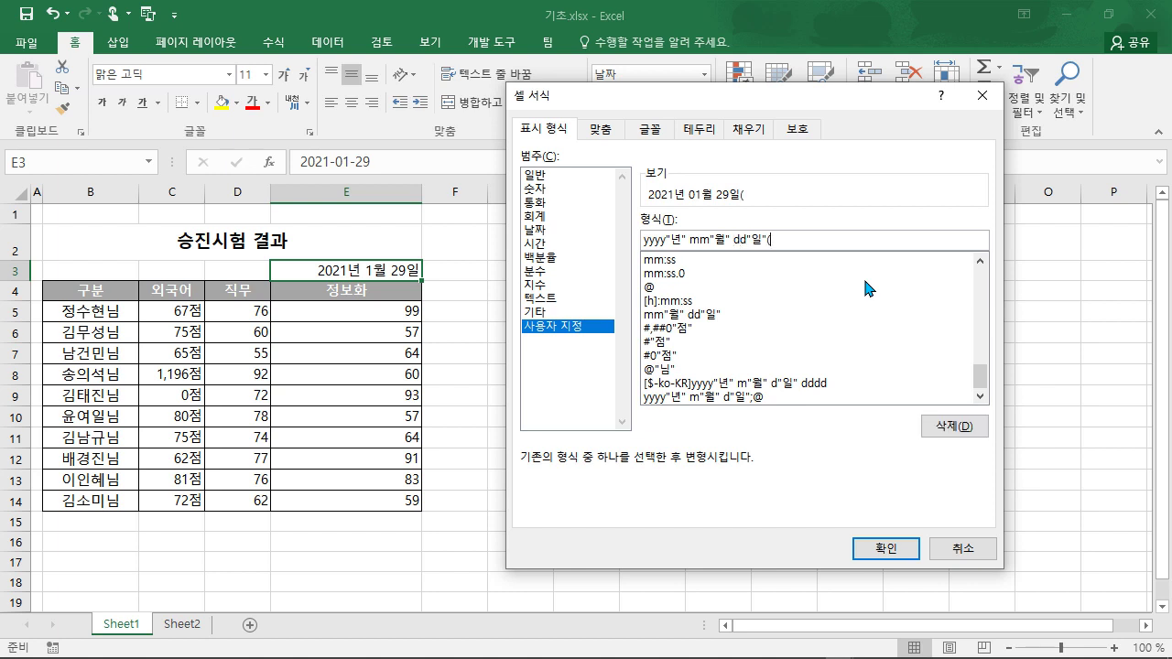
pyautogui.write('aaa')
# Finish the code as yyyy"년" mm"월" dd"일" (aaa) and apply it to E3.
pyautogui.click(764, 238)
pyautogui.press('End')
pyautogui.write('a')
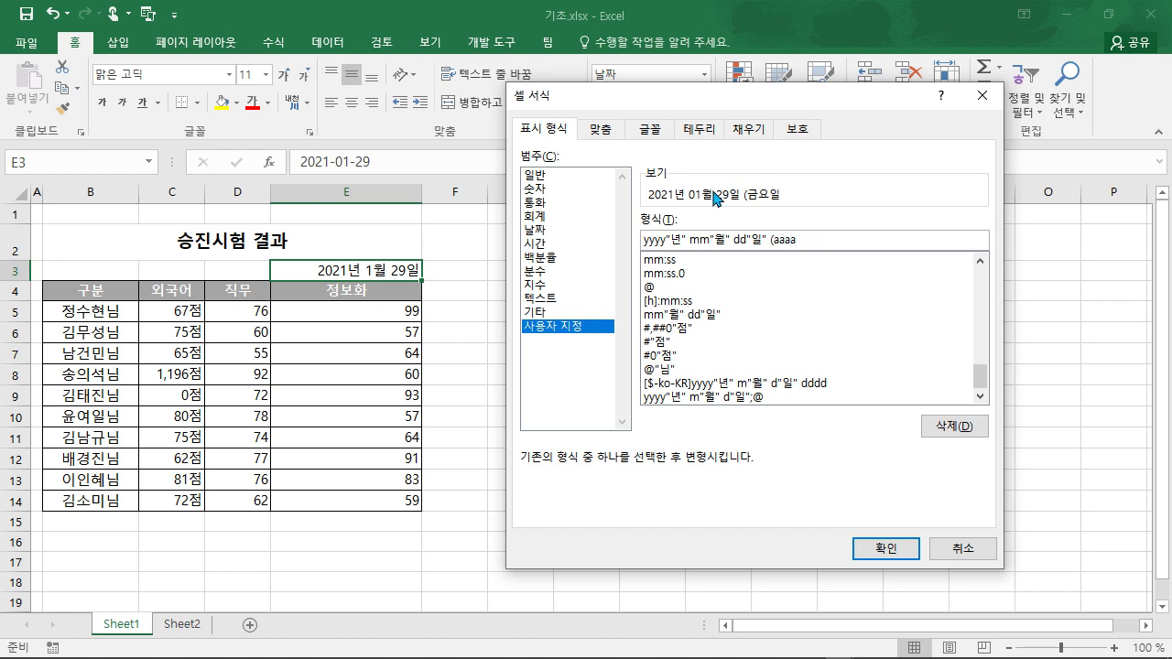
pyautogui.press('BackSpace')
pyautogui.press('BackSpace')
pyautogui.press('BackSpace')
pyautogui.press('BackSpace')
pyautogui.write('dddd')
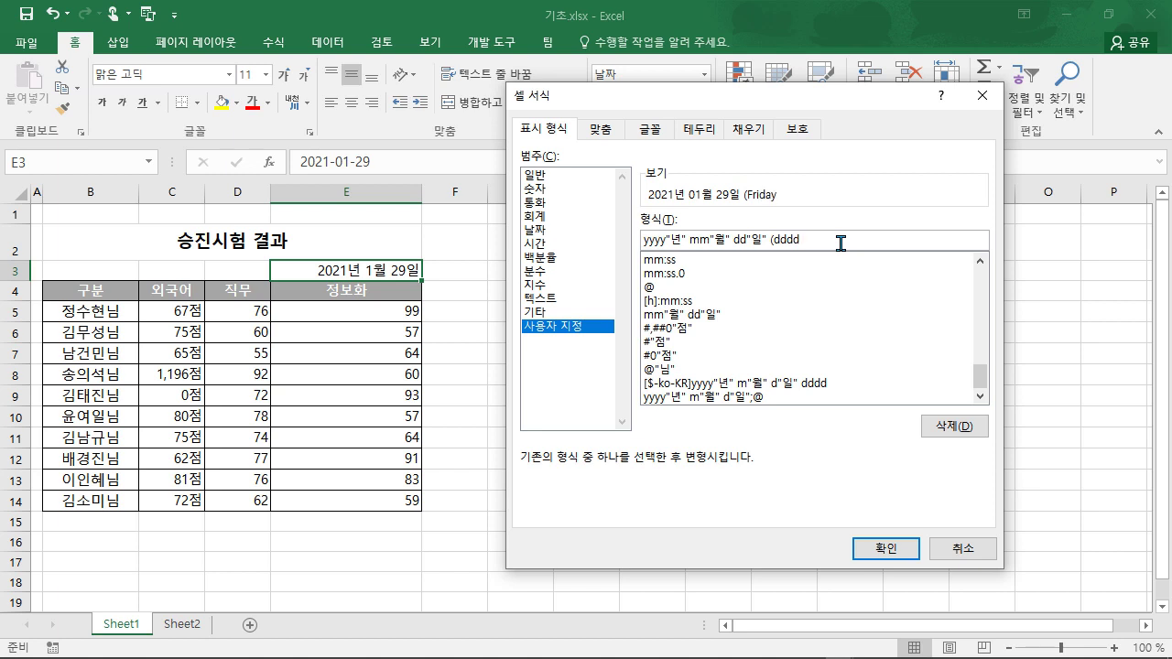
pyautogui.press('BackSpace')
pyautogui.press('BackSpace')
pyautogui.press('BackSpace')
pyautogui.press('BackSpace')
pyautogui.write('aaa)')
pyautogui.click(860, 547)
pyautogui.click(562, 323)
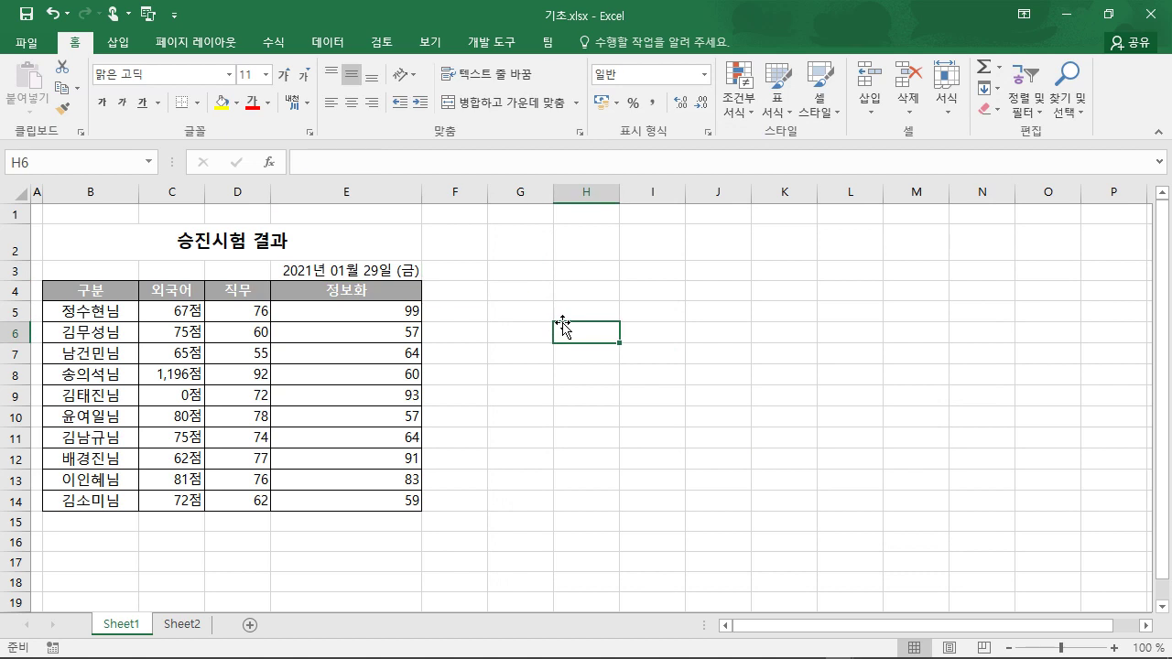
# Enter 10 in G3, copy it, and select the 정보화 scores E5:E14.
pyautogui.click(522, 276)
pyautogui.write('10')
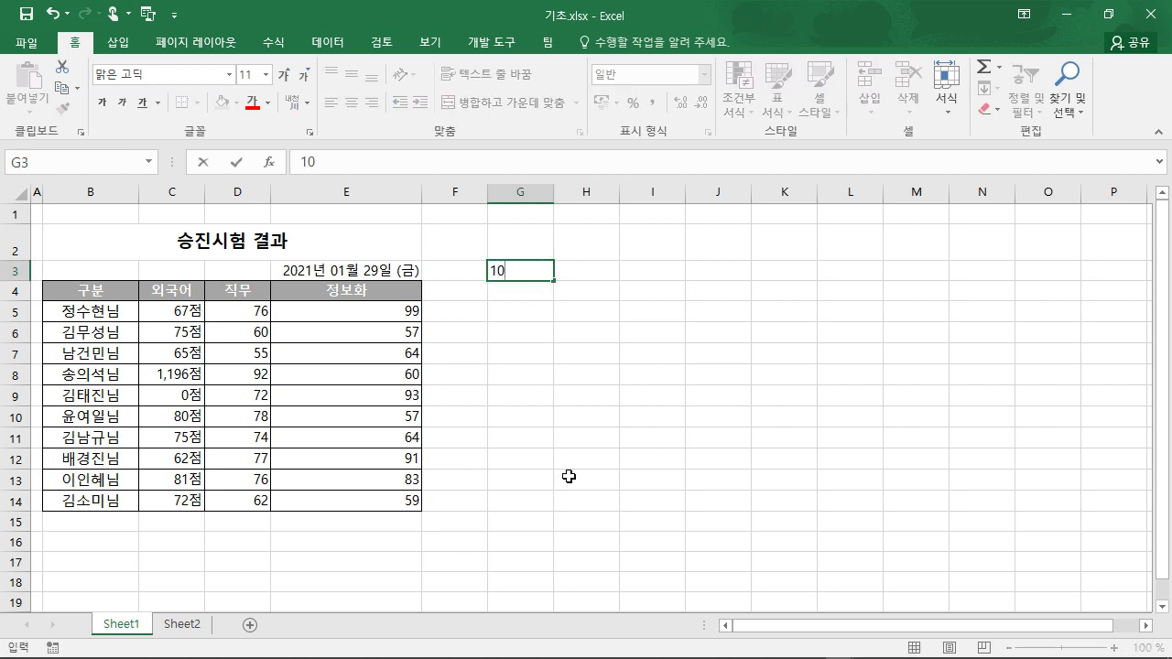
pyautogui.click(569, 476)
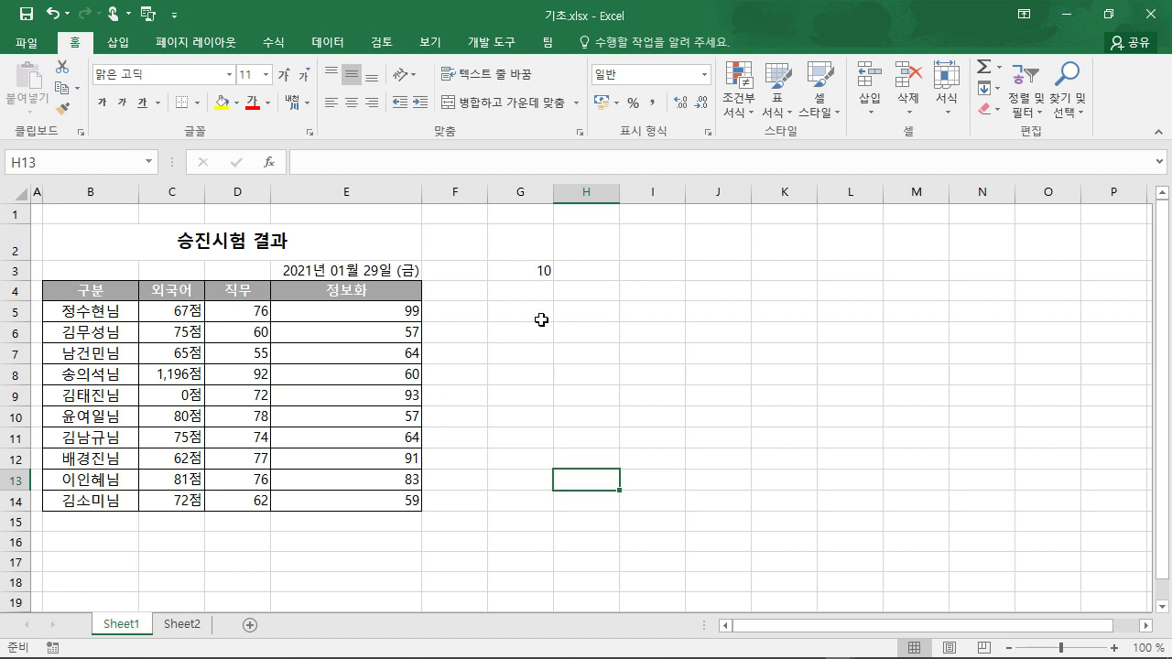
pyautogui.click(525, 269)
pyautogui.rightClick(525, 268)
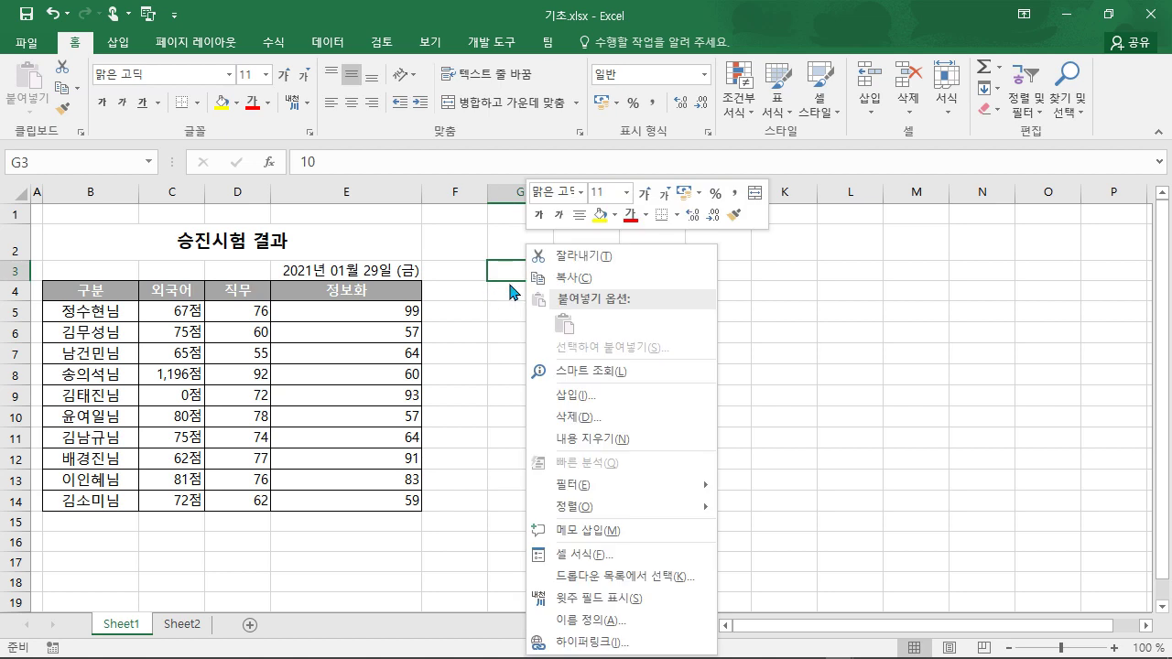
pyautogui.click(568, 276)
pyautogui.moveTo(379, 314); pyautogui.dragTo(372, 502)
# Paste Special with the Add operation onto E5:E14 so E5 reads 109.
pyautogui.rightClick(356, 502)
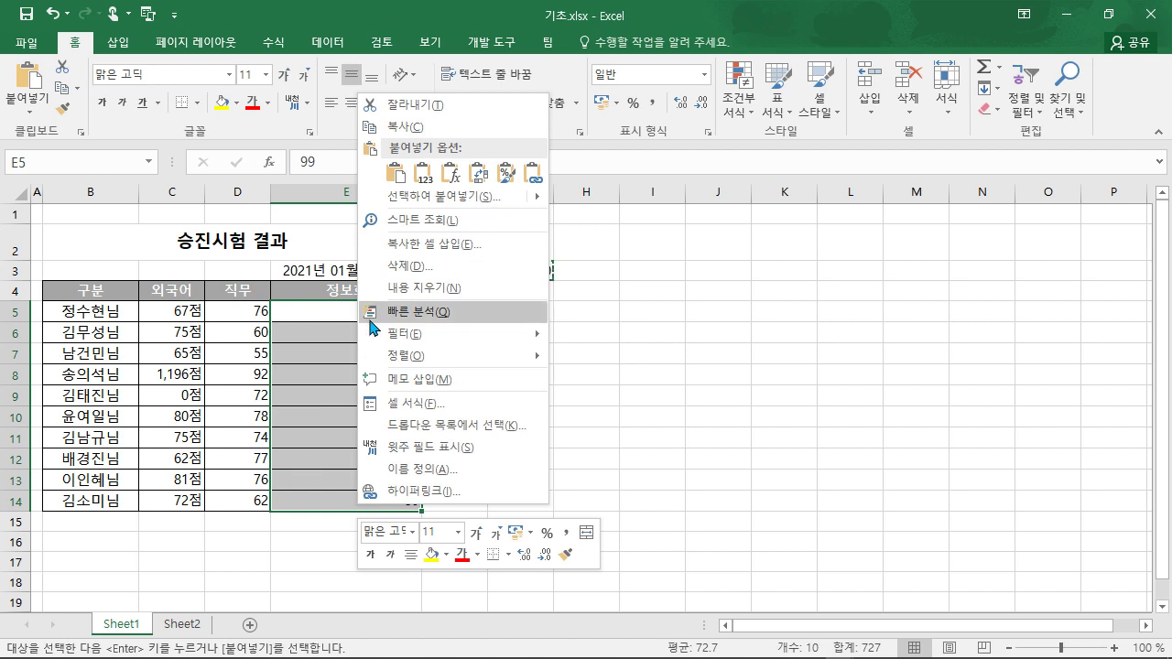
pyautogui.click(414, 197)
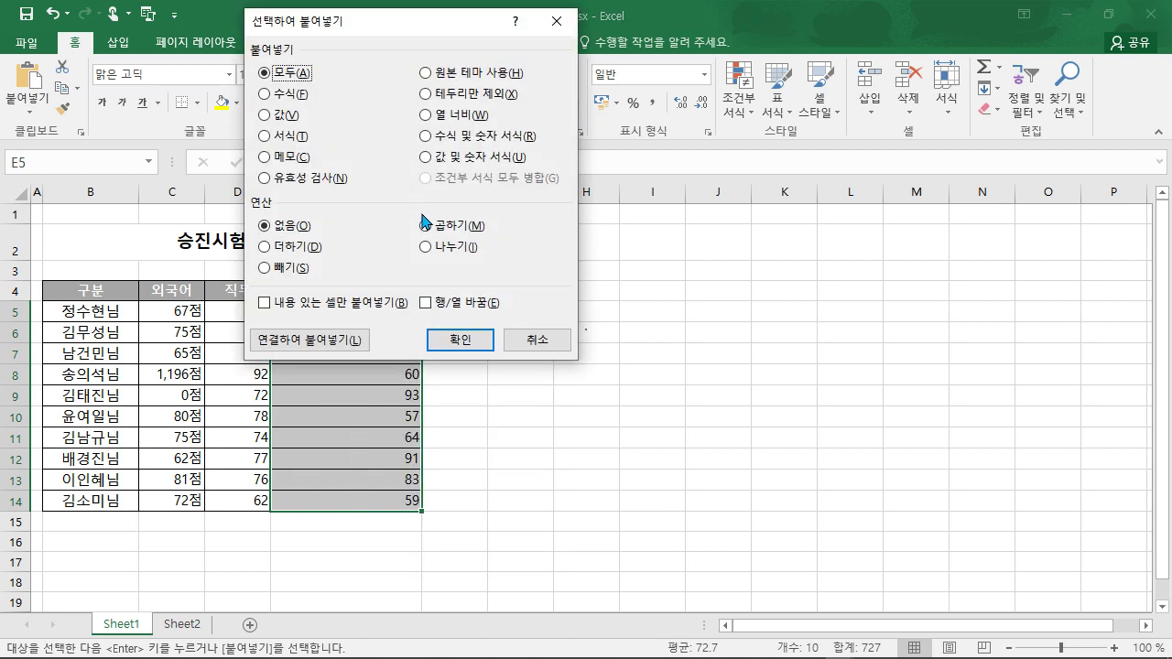
pyautogui.click(283, 251)
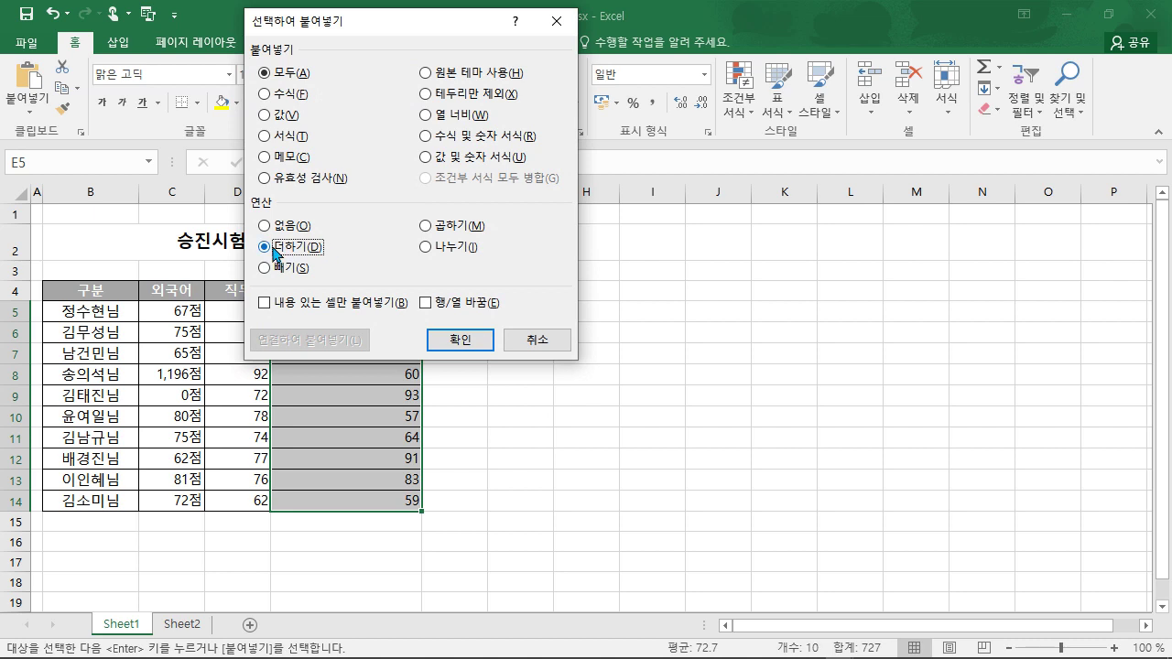
pyautogui.click(463, 340)
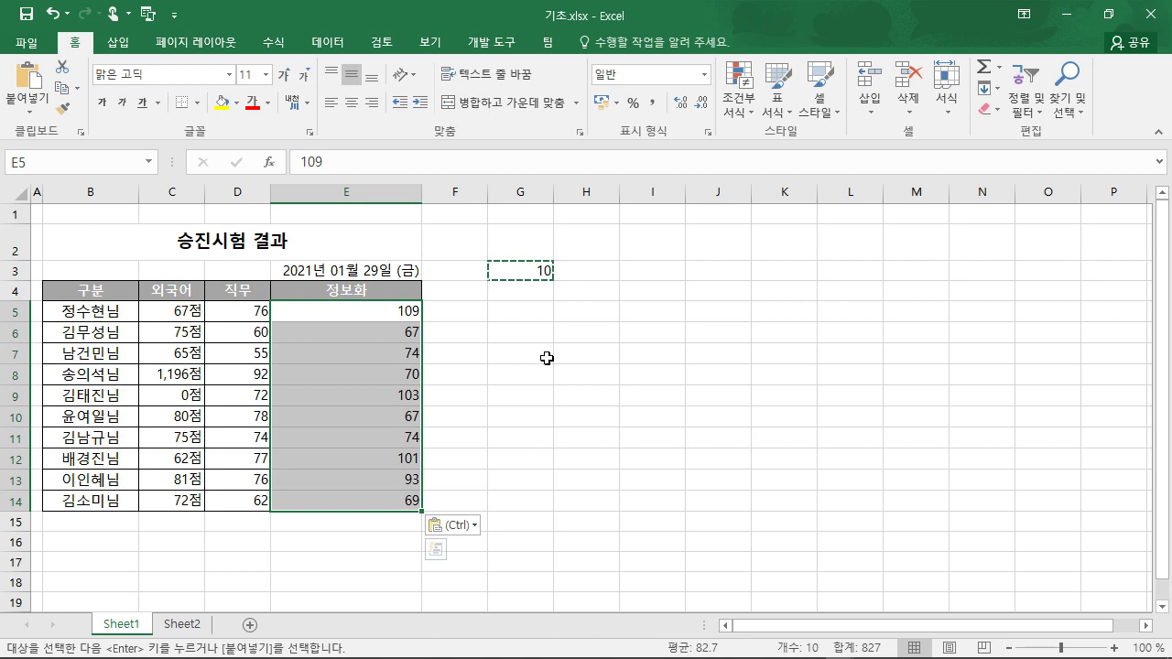
pyautogui.click(547, 358)
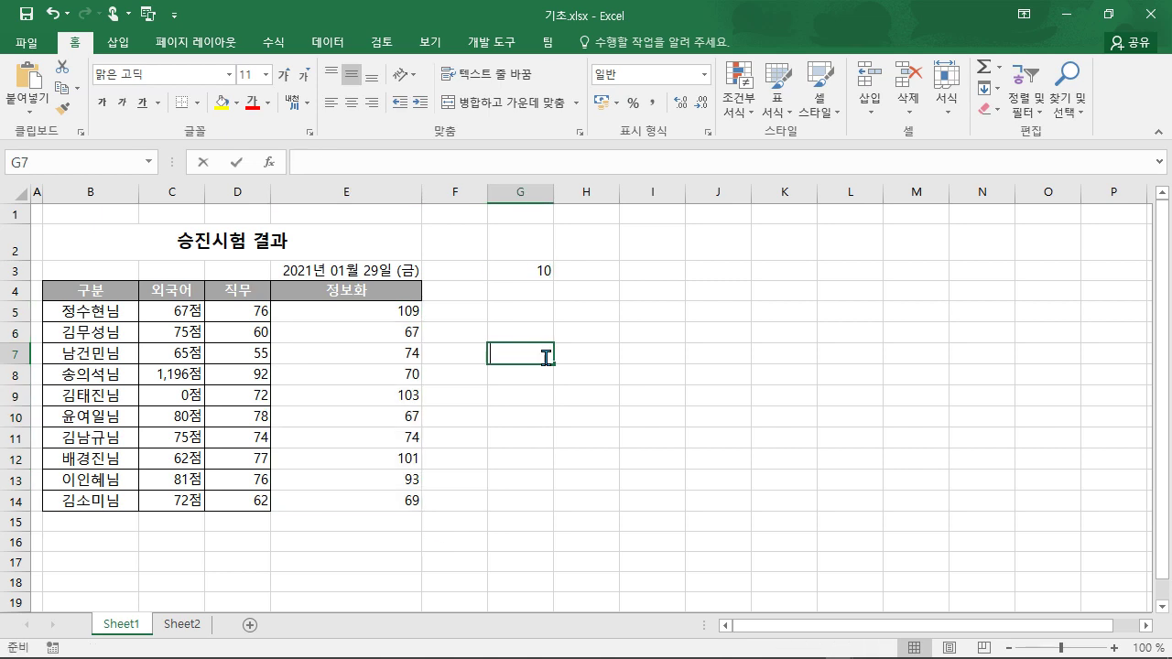
# Select G5 and fill it yellow.
pyautogui.click(528, 314)
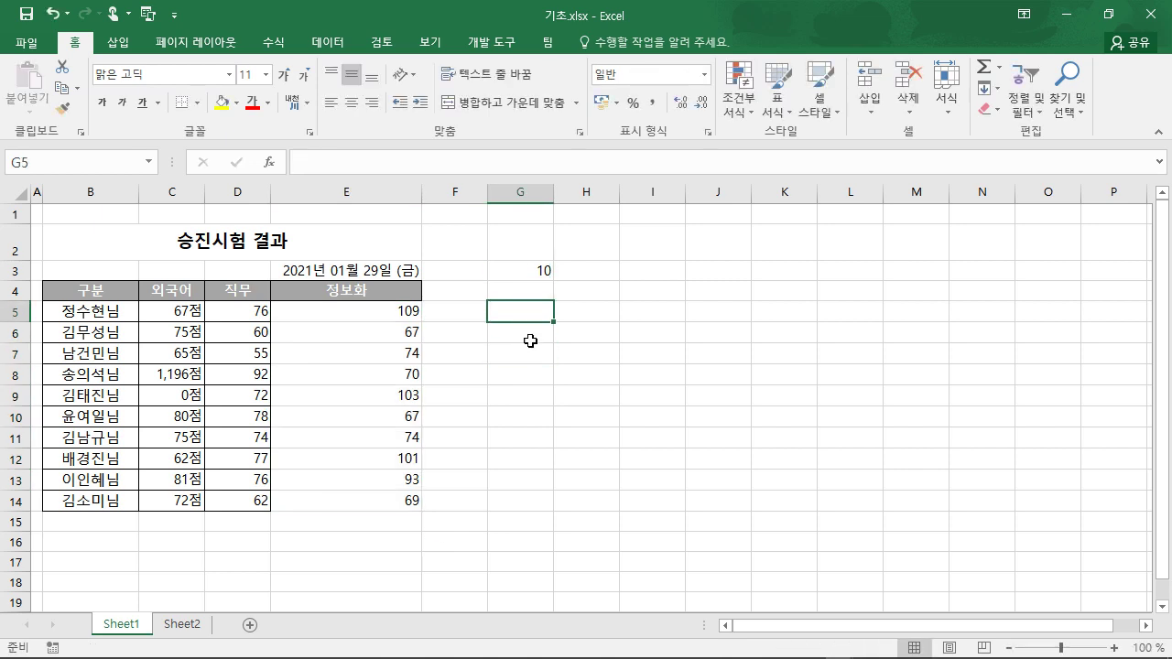
pyautogui.click(221, 101)
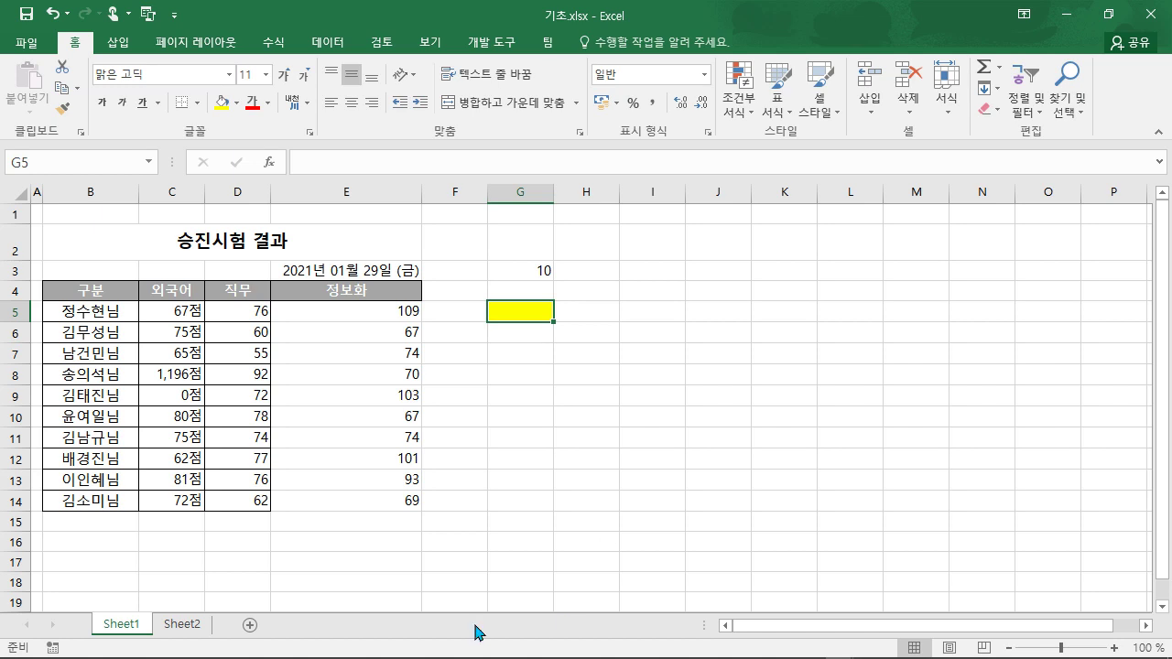
# Enter the custom format code #,##0;[빨강]-#,##0;0.0;@"님" for G5 in Format Cells.
pyautogui.rightClick(520, 308)
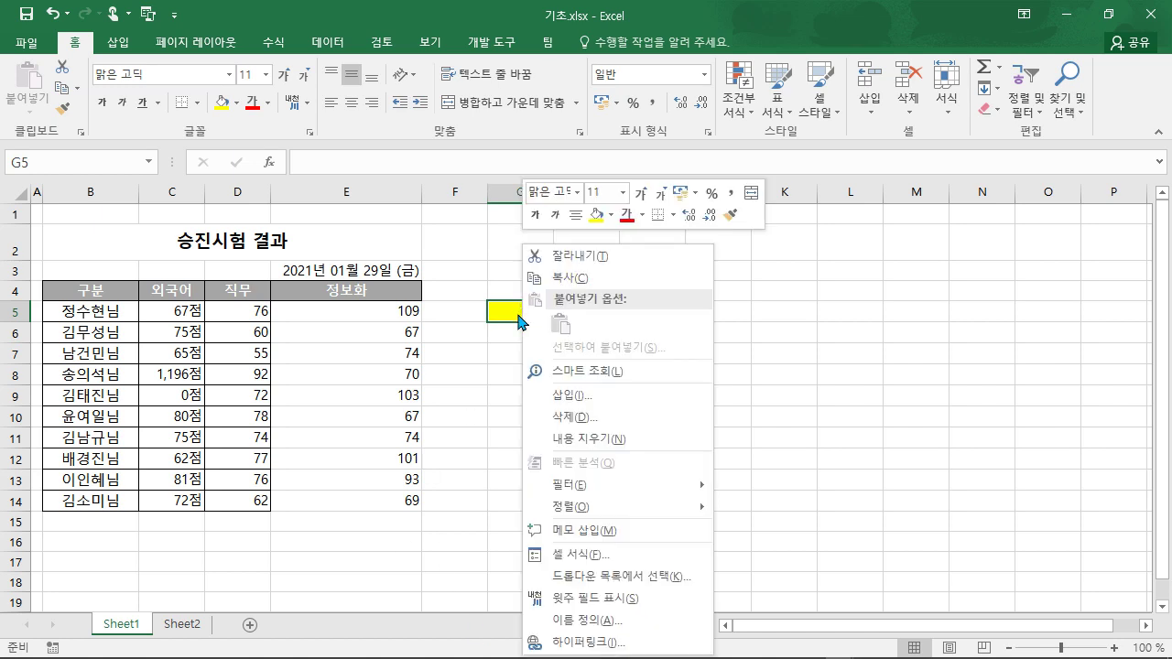
pyautogui.click(563, 556)
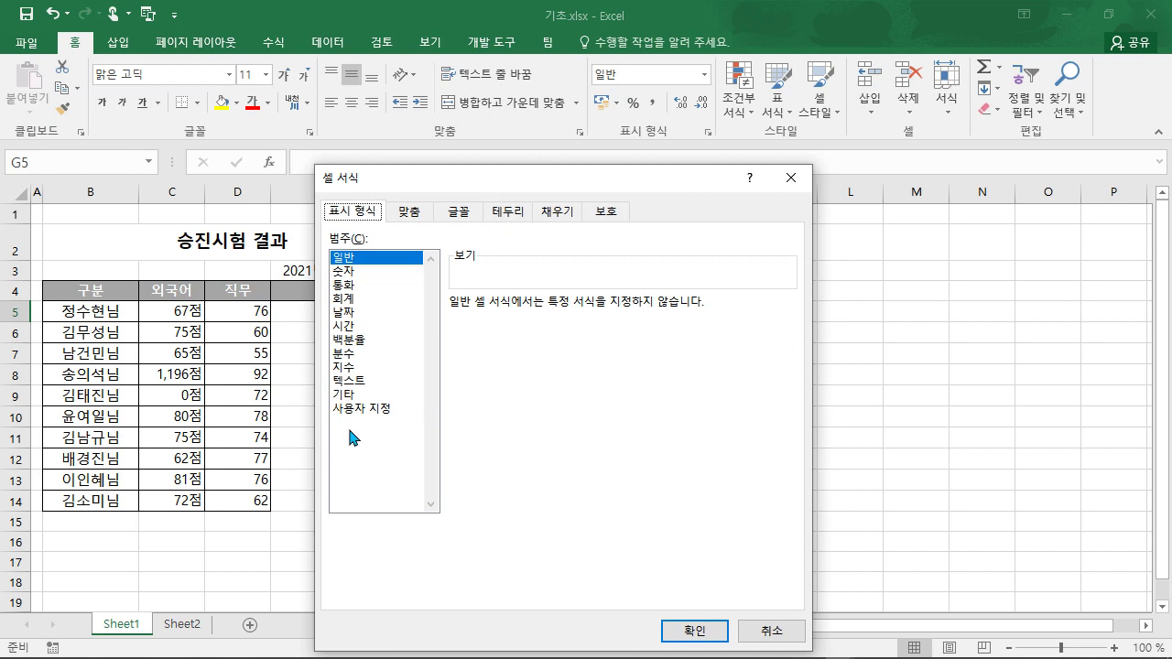
pyautogui.click(360, 412)
pyautogui.moveTo(508, 180); pyautogui.dragTo(781, 132)
pyautogui.doubleClick(774, 271)
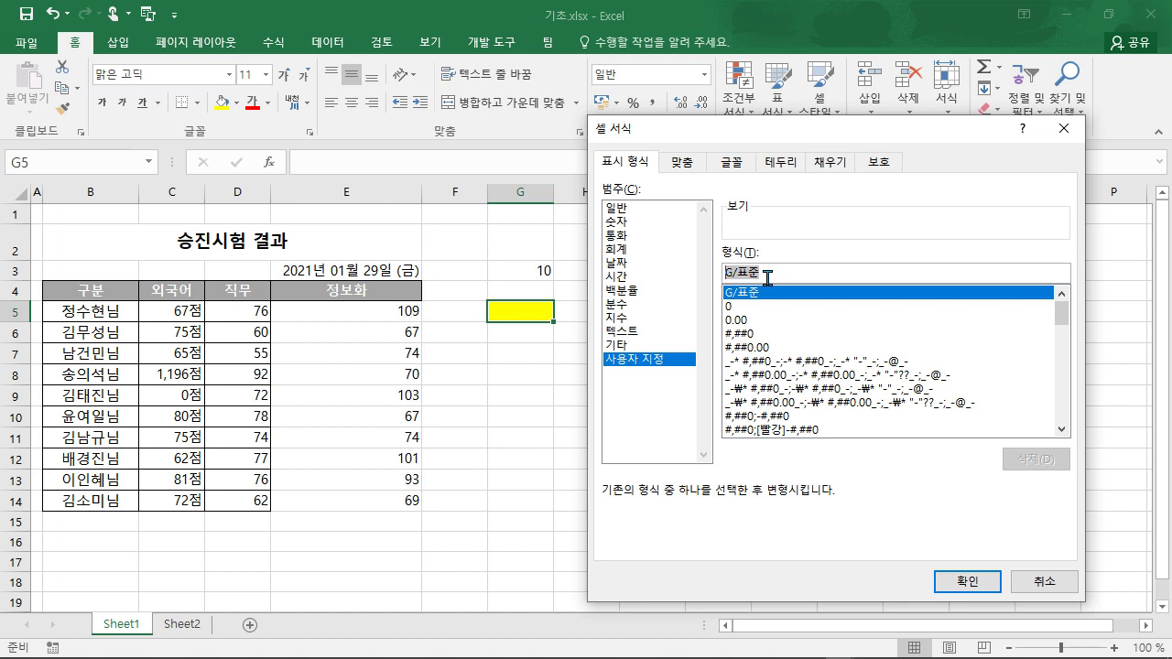
pyautogui.write('#,')
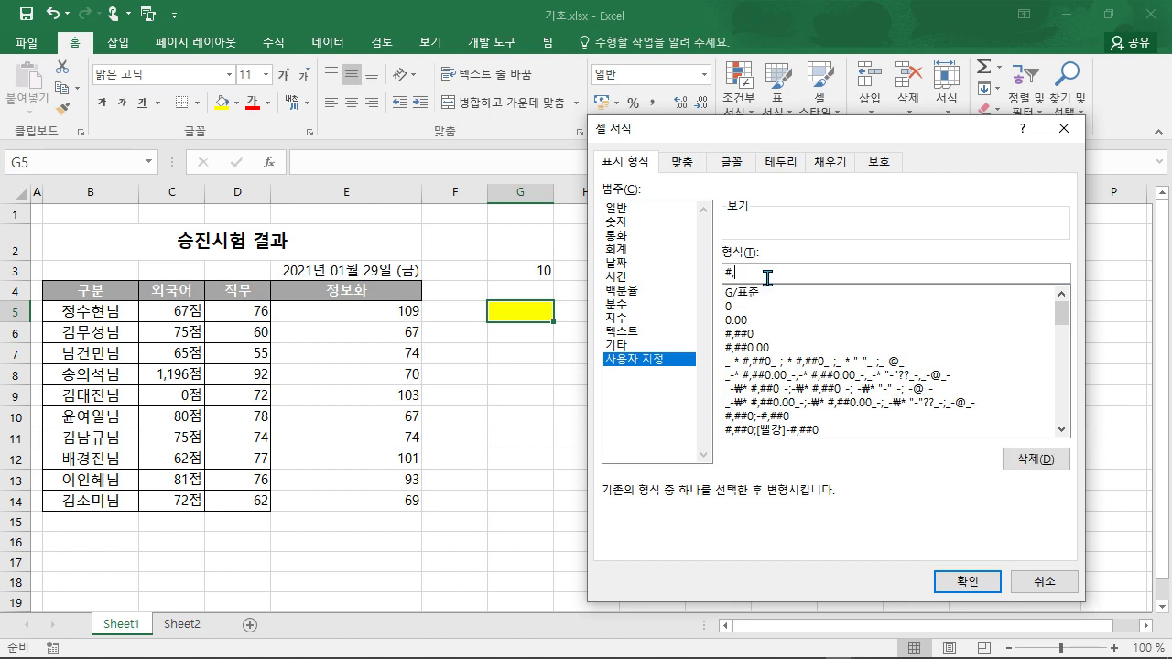
pyautogui.write('##0')
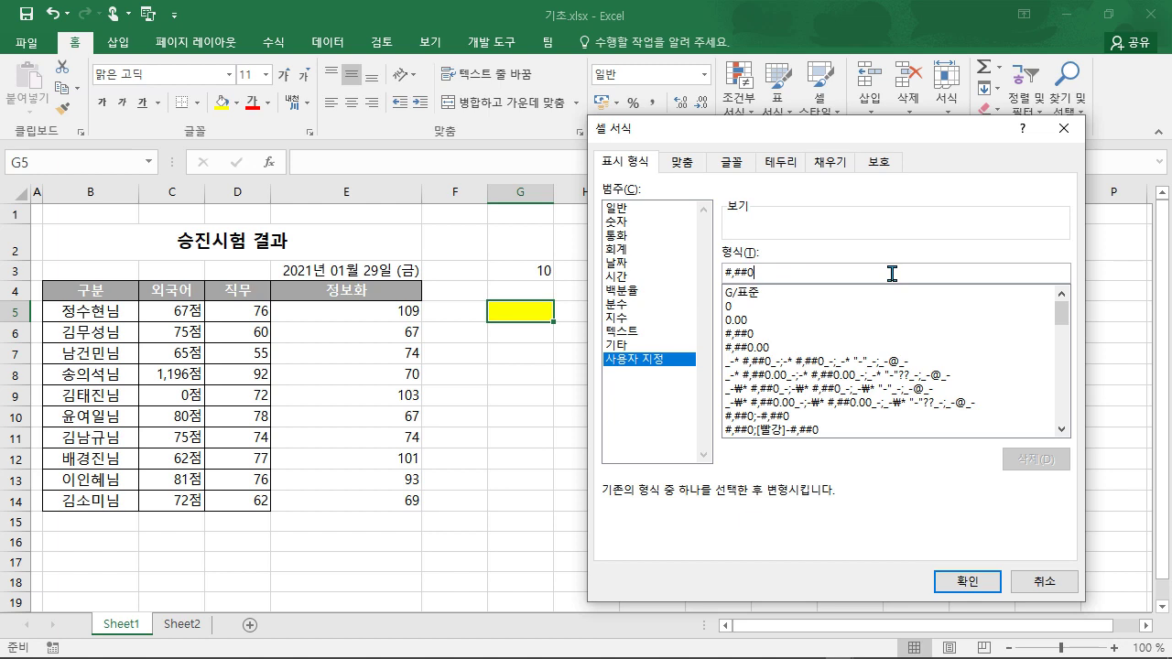
pyautogui.write(';')
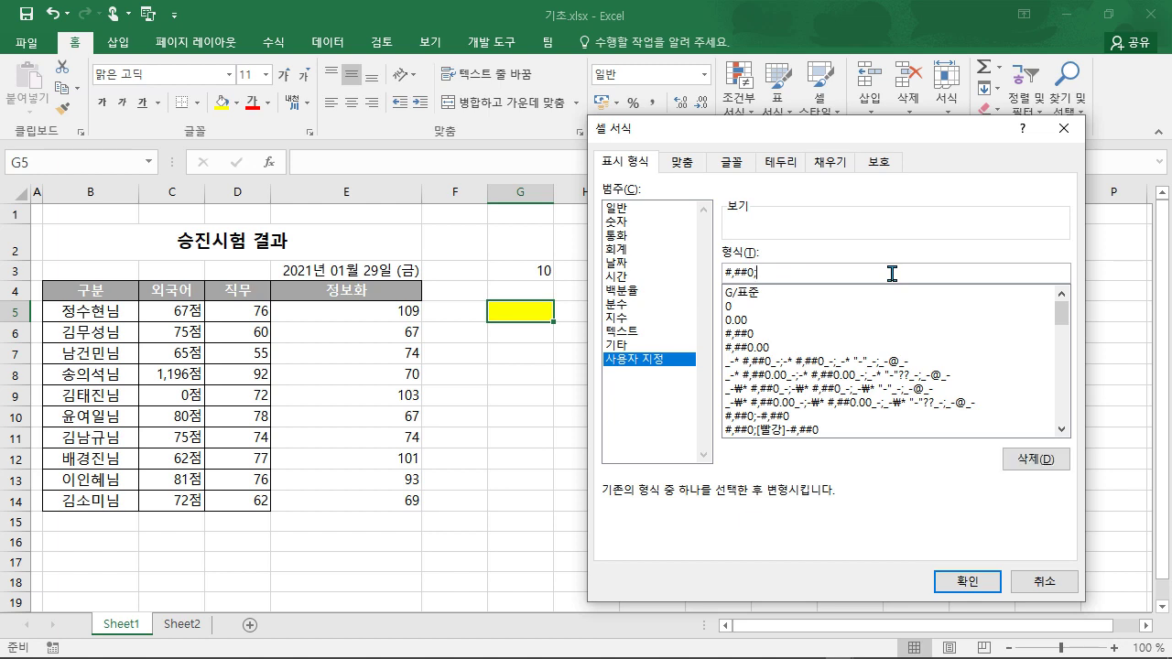
pyautogui.write('[빨강]#,##0;[빨강]-#,##0')
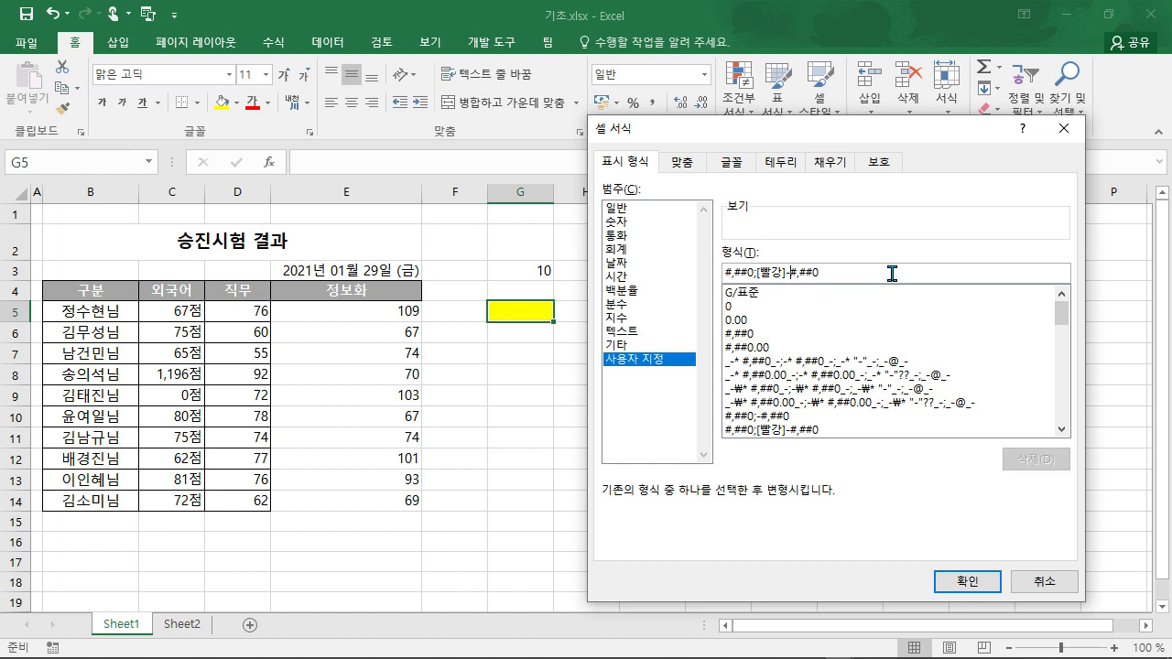
pyautogui.write(';0.0')
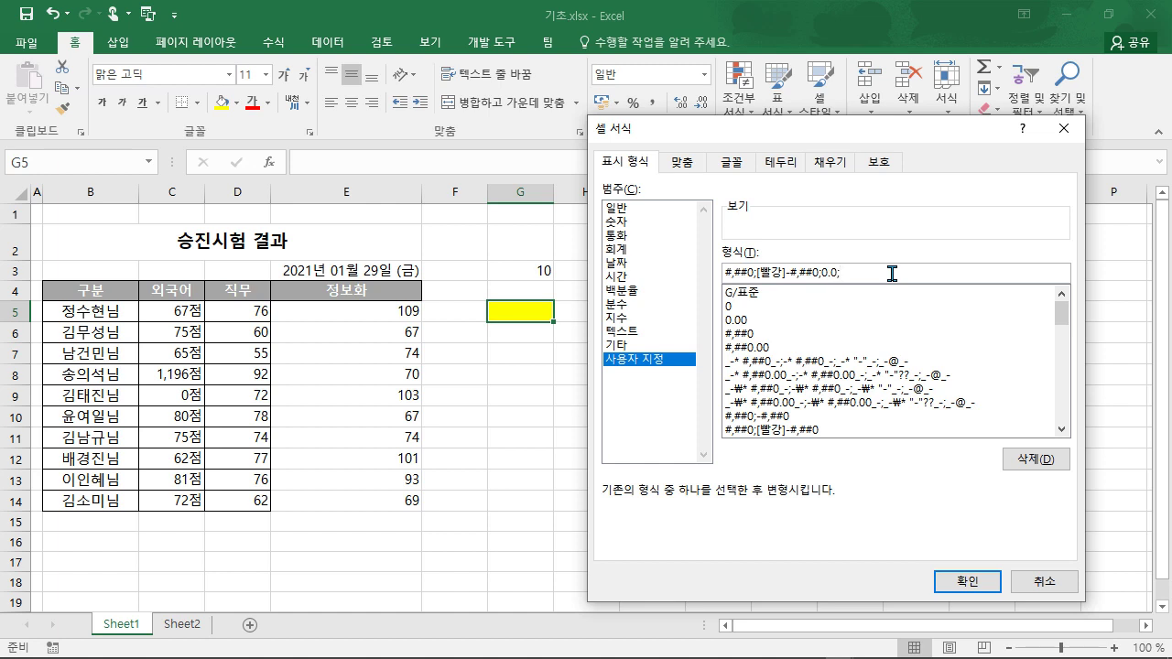
pyautogui.write(';@')
pyautogui.write('"니')
pyautogui.write('ㅁ"')
# Apply the custom format to G5 and test it with 44,555 and -9.
pyautogui.click(956, 580)
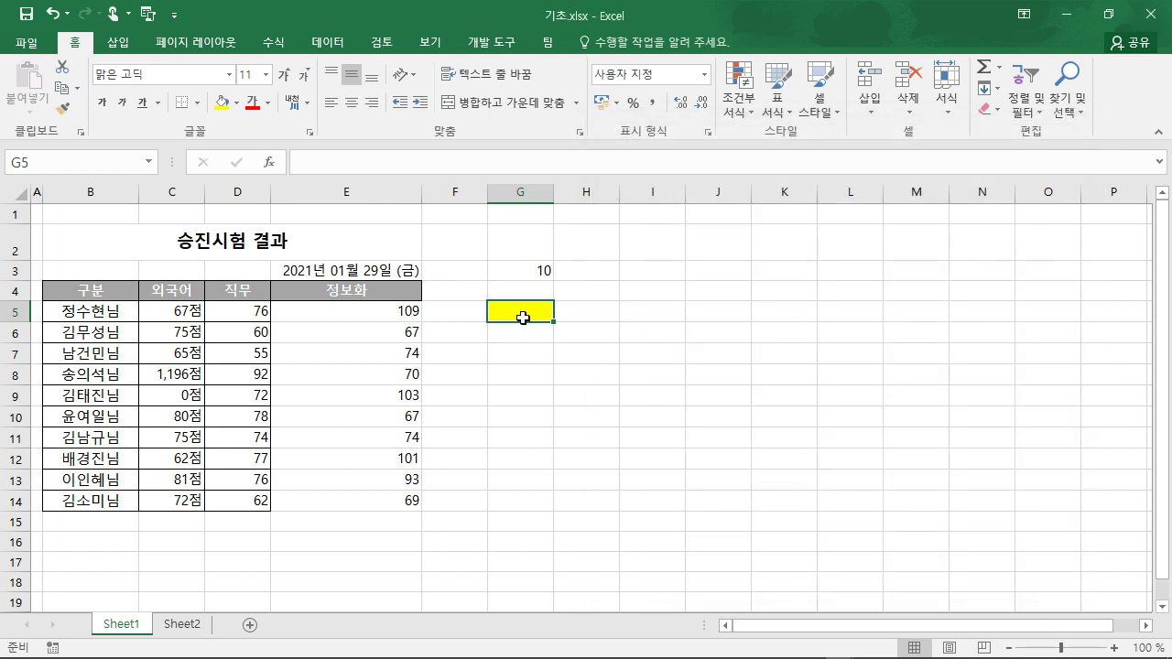
pyautogui.write('44')
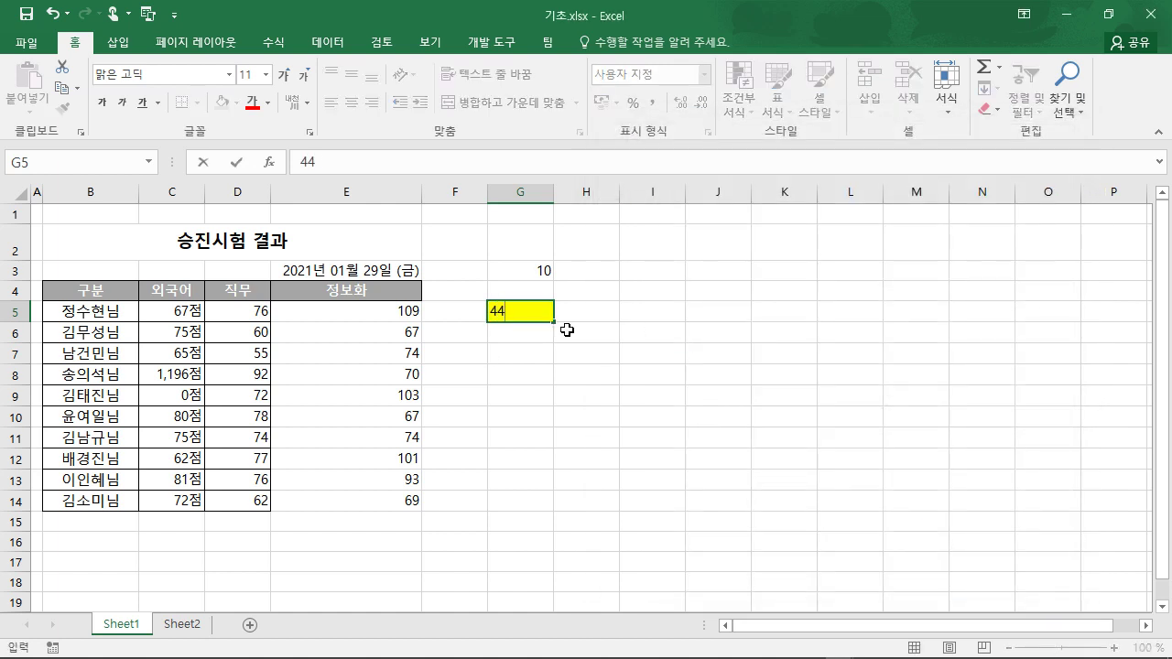
pyautogui.write(',55555')
pyautogui.click(531, 357)
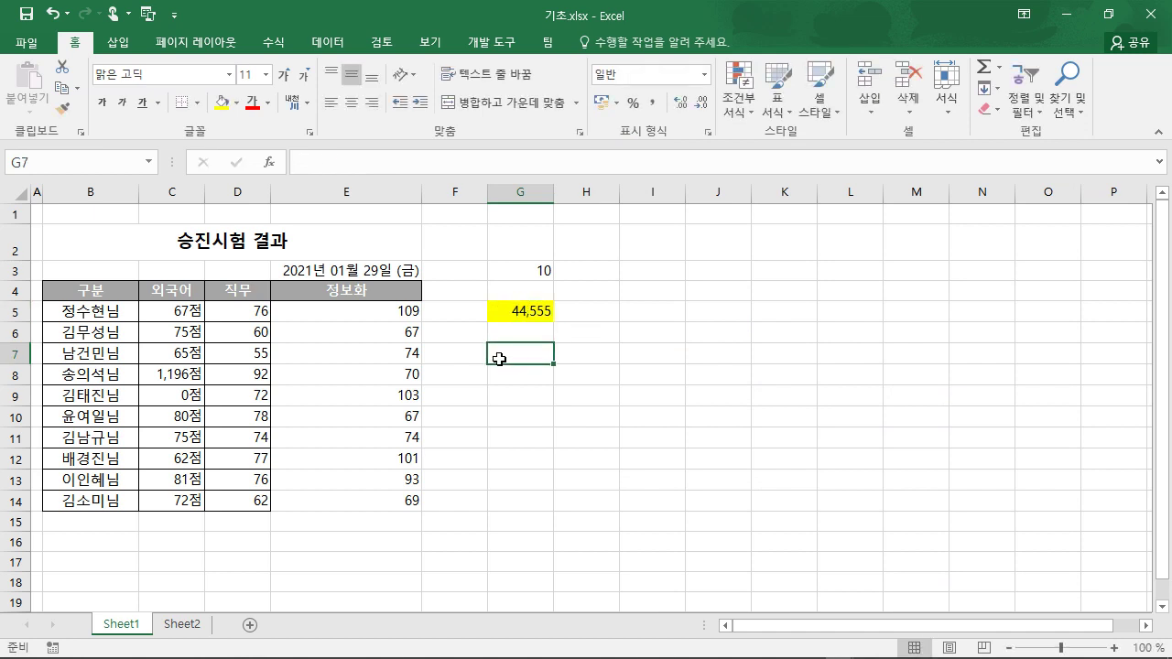
pyautogui.click(522, 311)
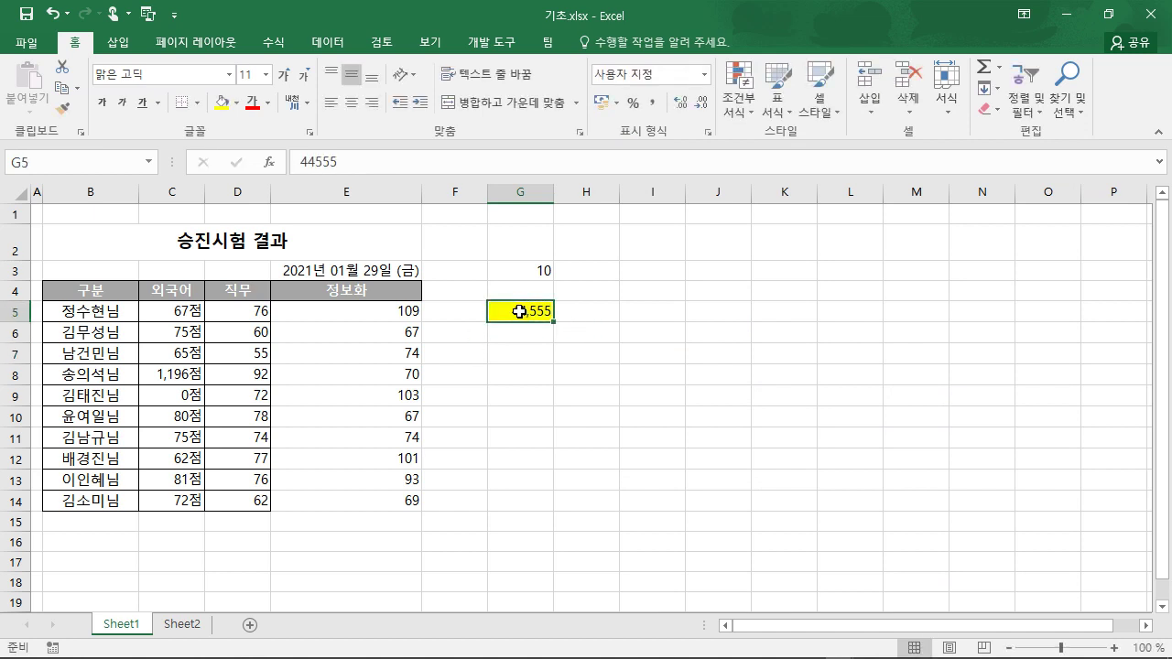
pyautogui.write('-=9')
pyautogui.press('BackSpace')
pyautogui.press('BackSpace')
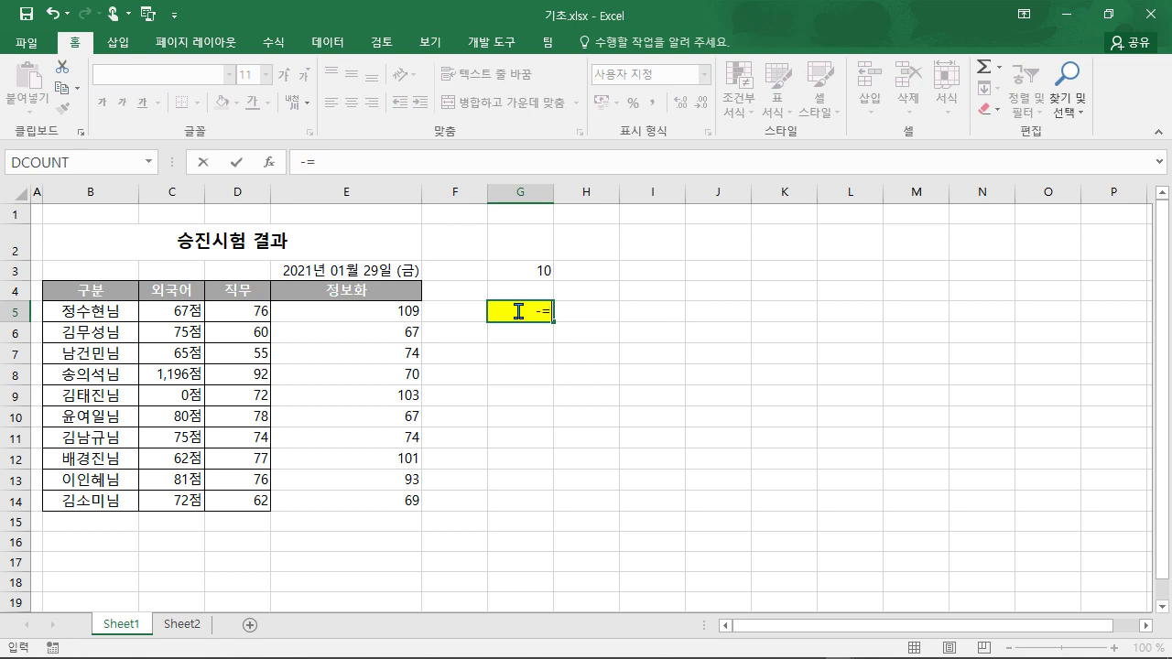
pyautogui.write('9')
pyautogui.press('Return')
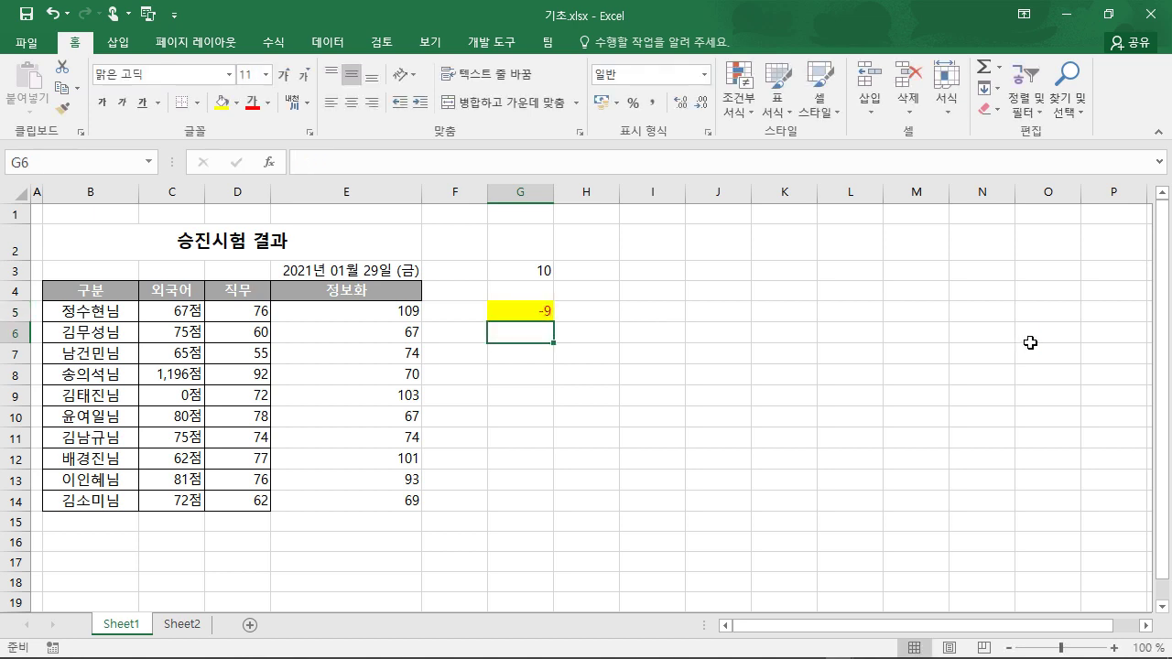
# Test G5 with 0, shown as 0.0, then 한국, shown as 한국님.
pyautogui.click(511, 311)
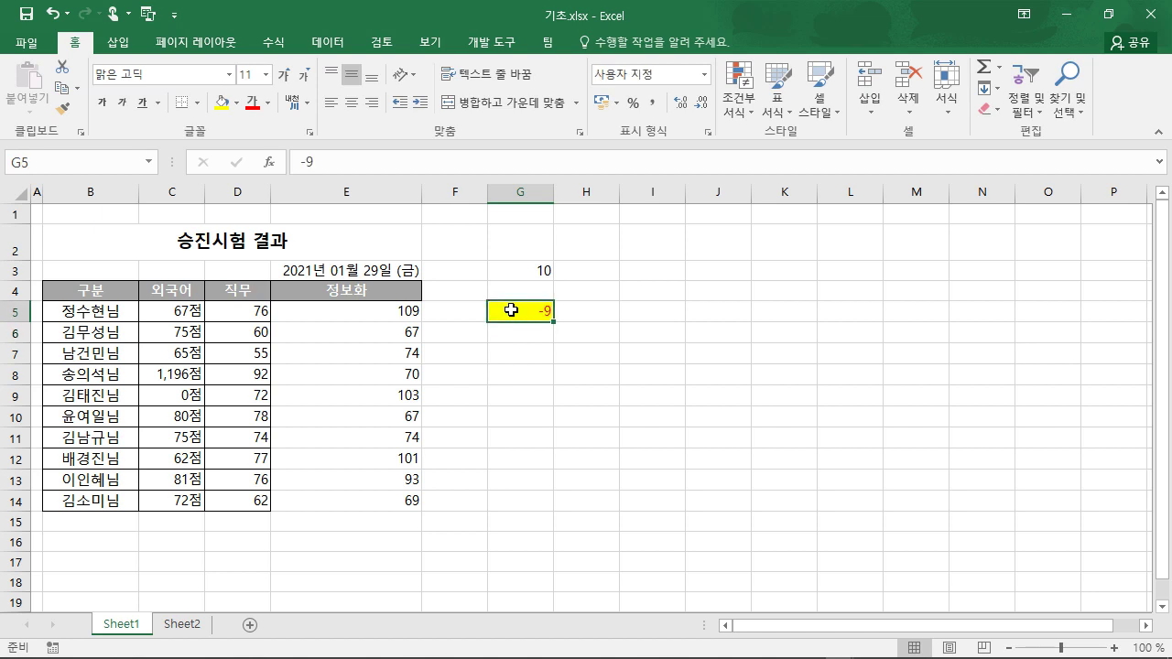
pyautogui.write('0')
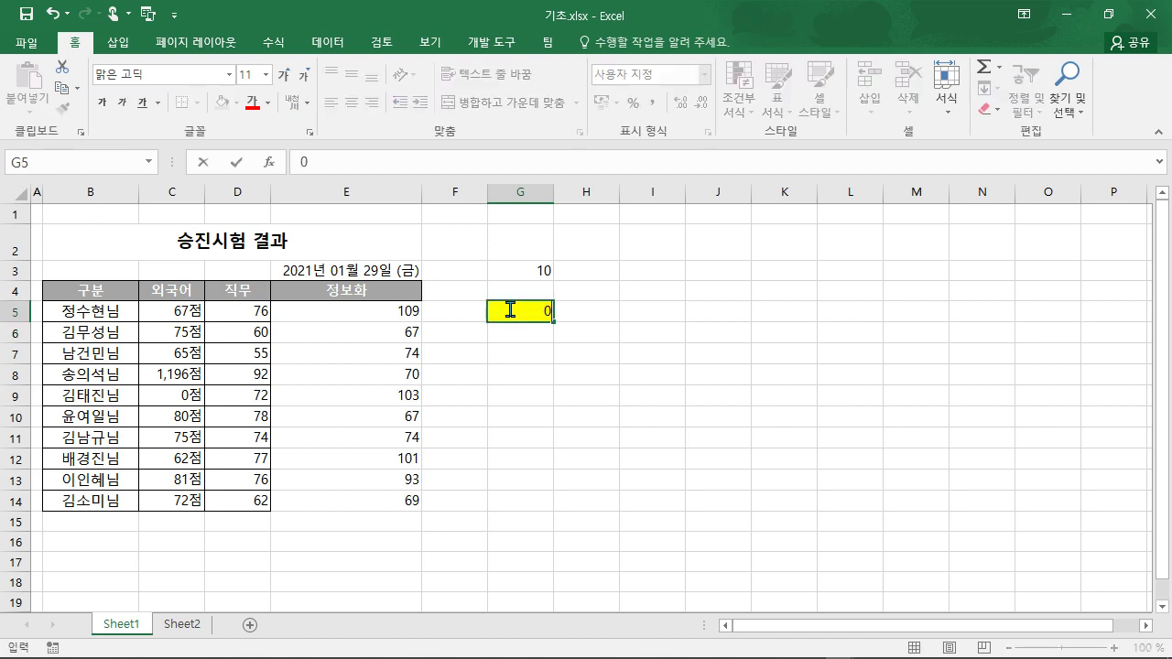
pyautogui.press('Return')
pyautogui.click(510, 310)
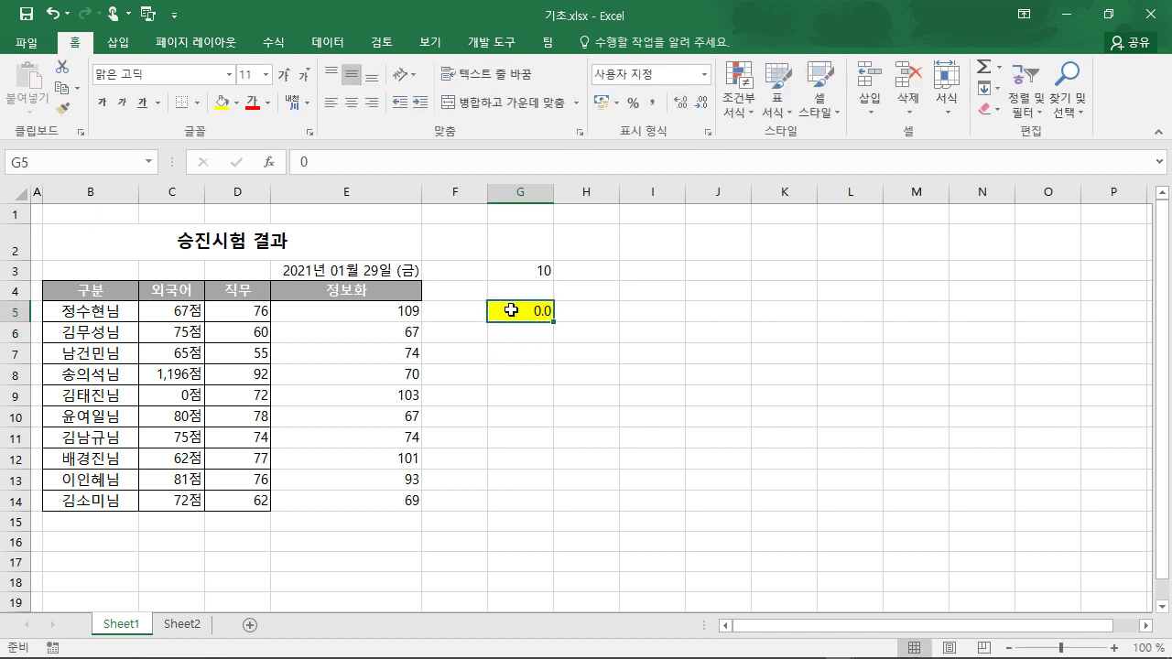
pyautogui.write('한국')
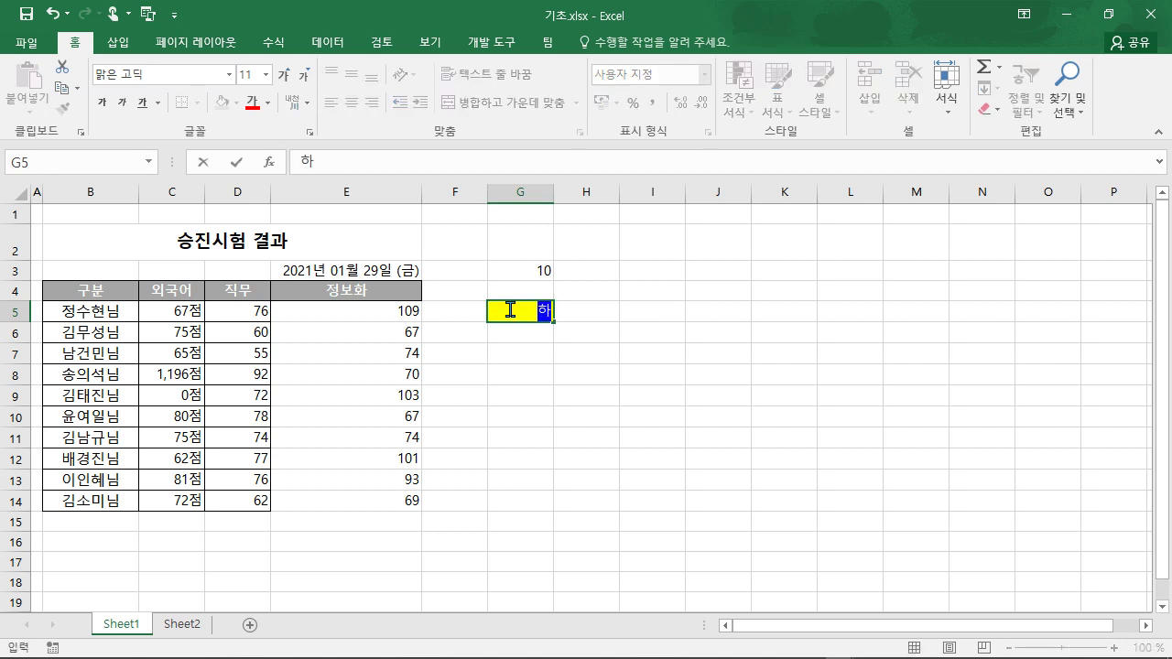
pyautogui.press('Return')
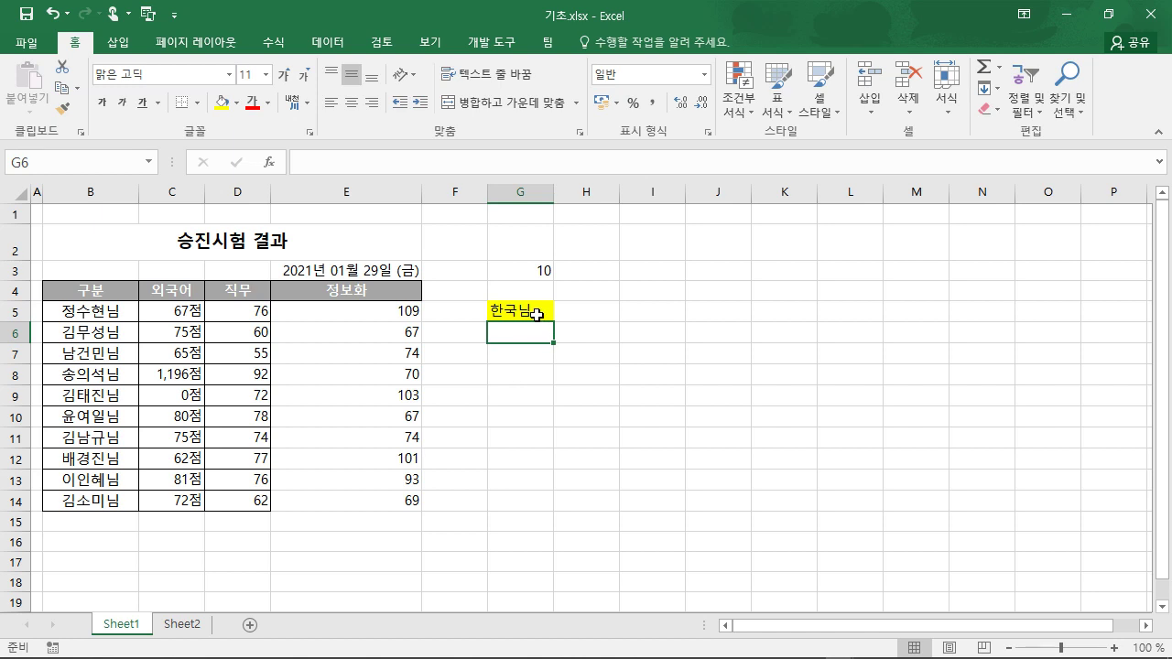
pyautogui.click(538, 314)
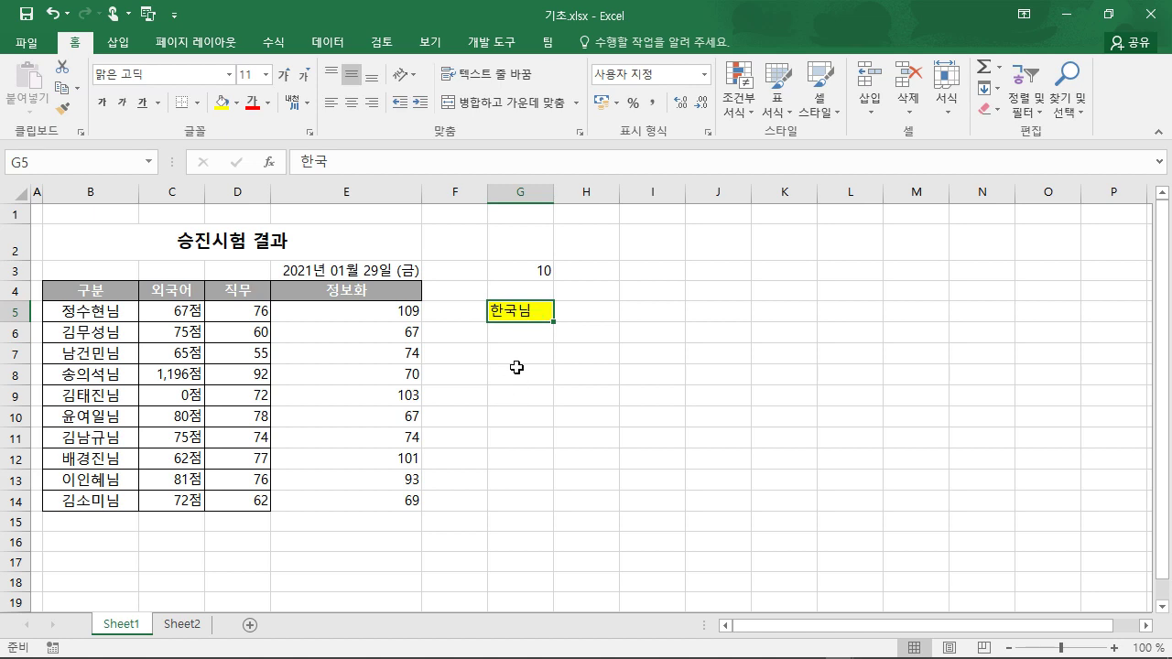
pyautogui.click(514, 354)
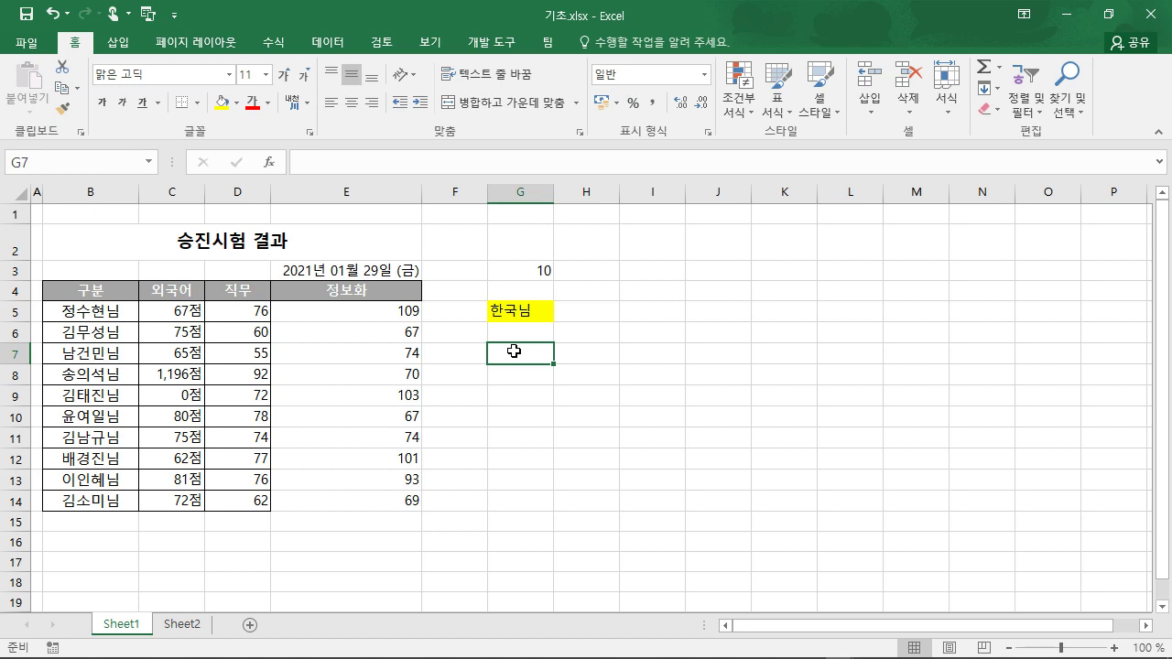
# Apply All Borders to the table B4:E14.
pyautogui.click(84, 293)
pyautogui.moveTo(86, 295); pyautogui.dragTo(366, 502)
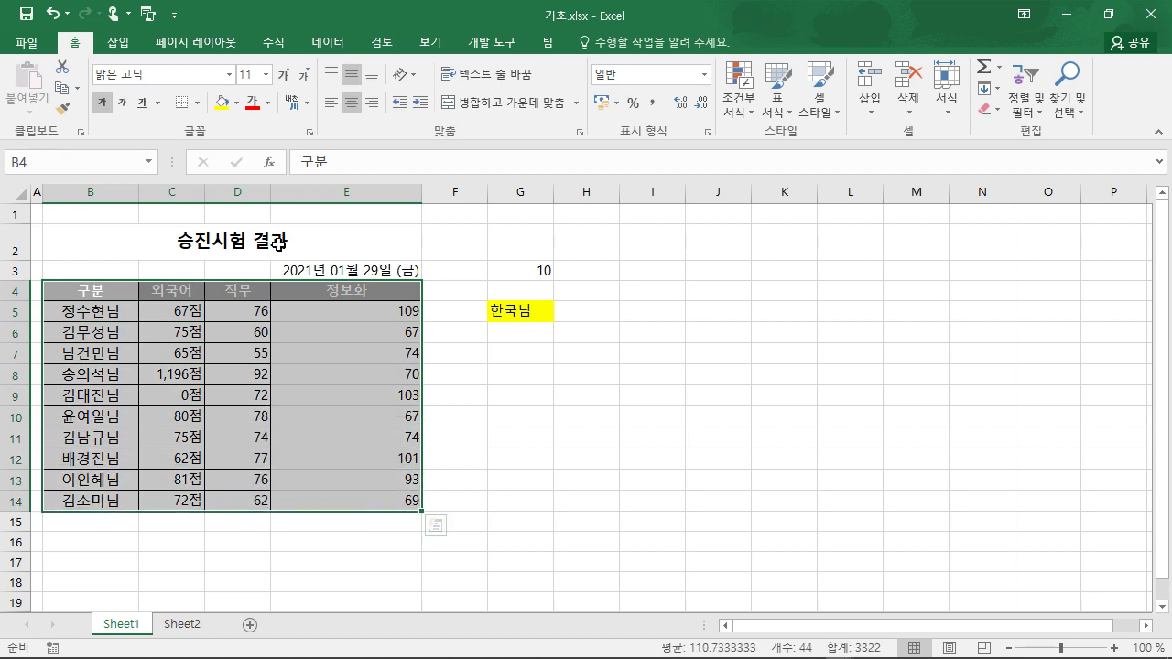
pyautogui.click(197, 102)
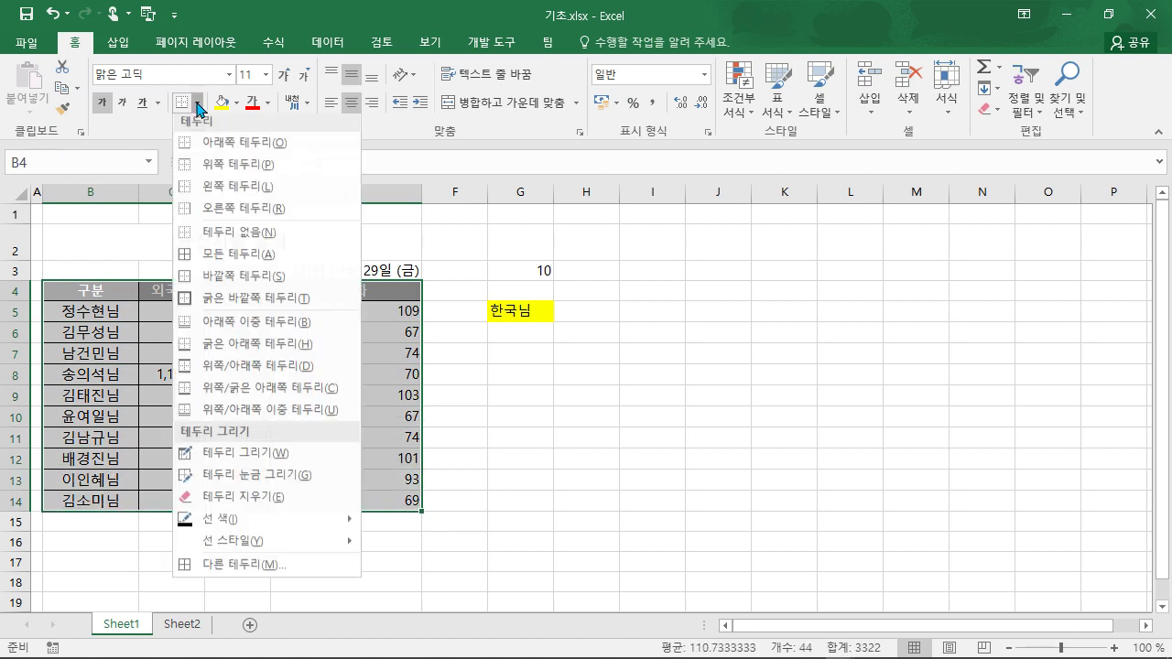
pyautogui.click(241, 265)
pyautogui.click(531, 443)
# Clear E14 and add both diagonal borders so it shows an X.
pyautogui.click(381, 503)
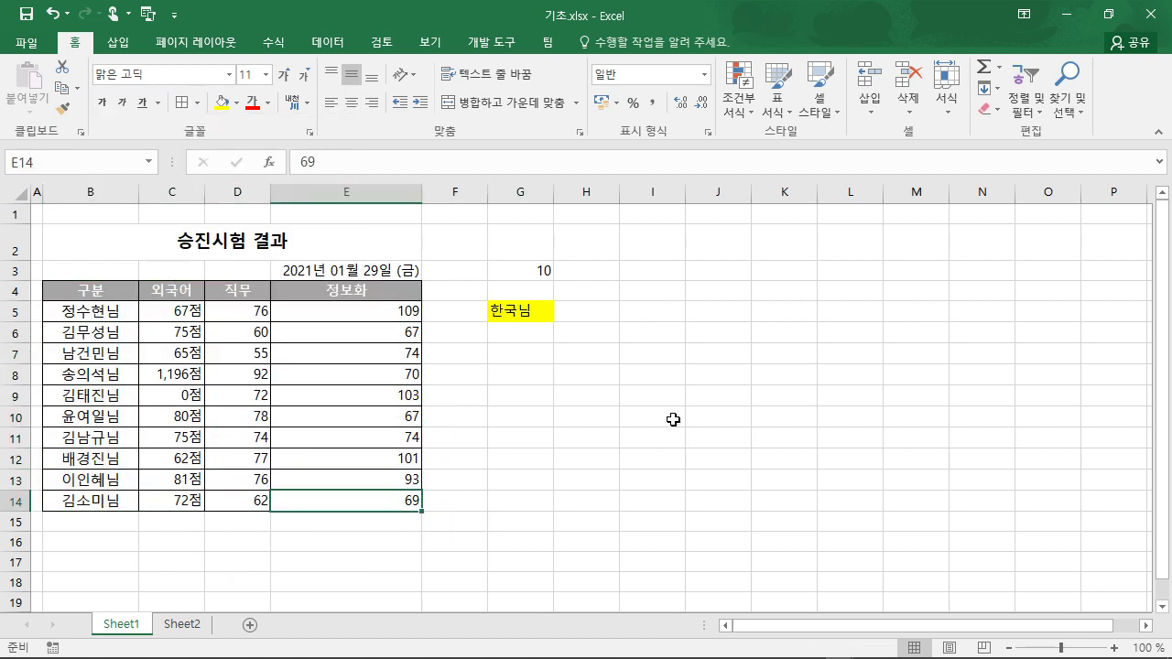
pyautogui.press('Delete')
pyautogui.rightClick(332, 501)
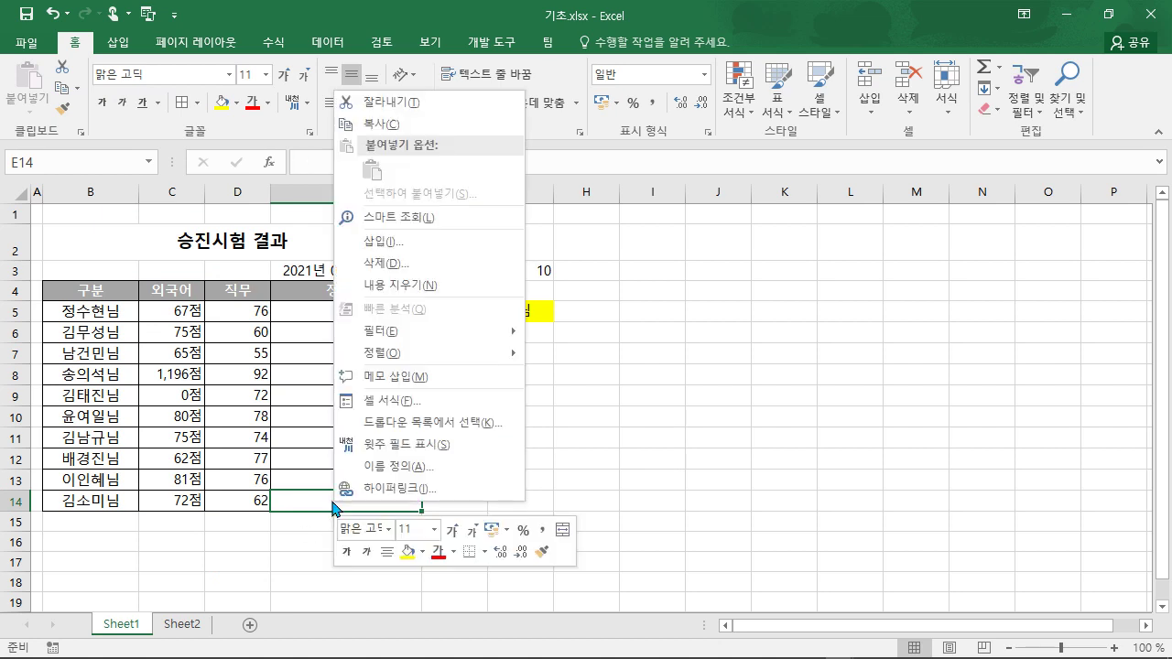
pyautogui.click(408, 401)
pyautogui.click(350, 198)
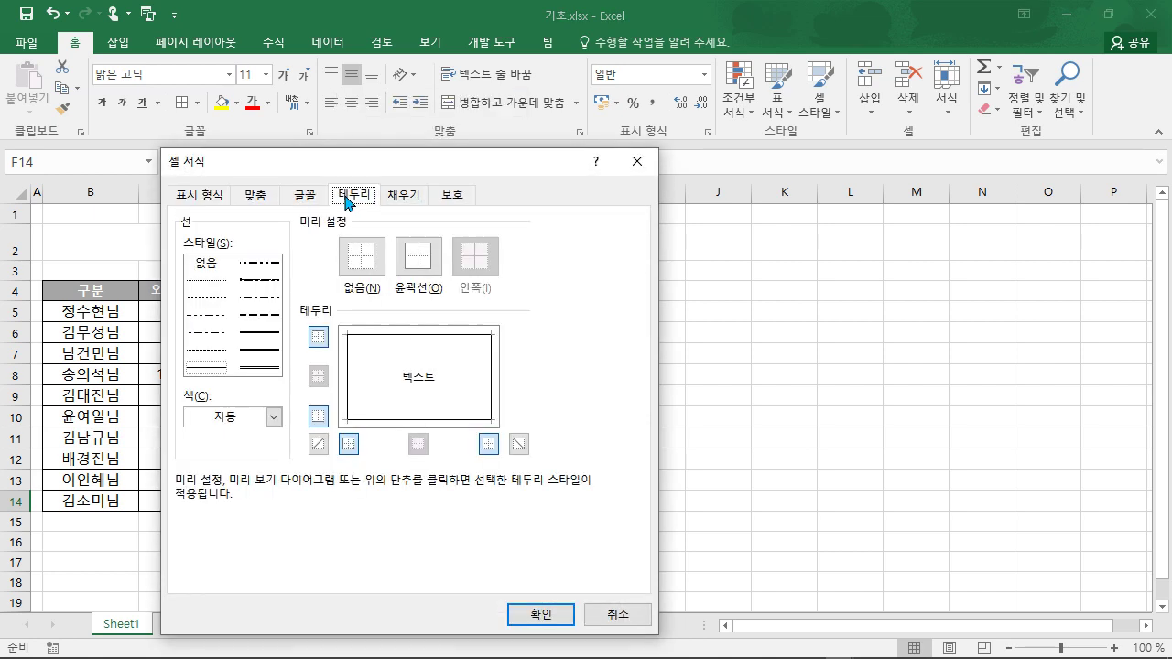
pyautogui.click(317, 445)
pyautogui.click(519, 445)
pyautogui.click(540, 615)
pyautogui.click(548, 505)
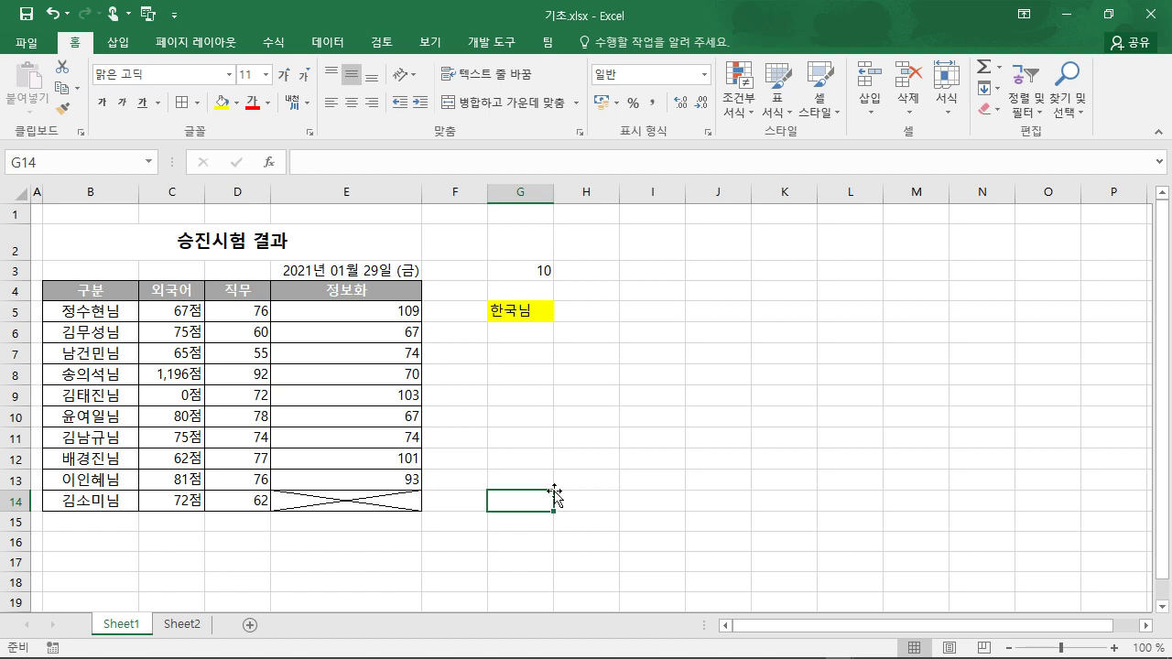
pyautogui.click(558, 394)
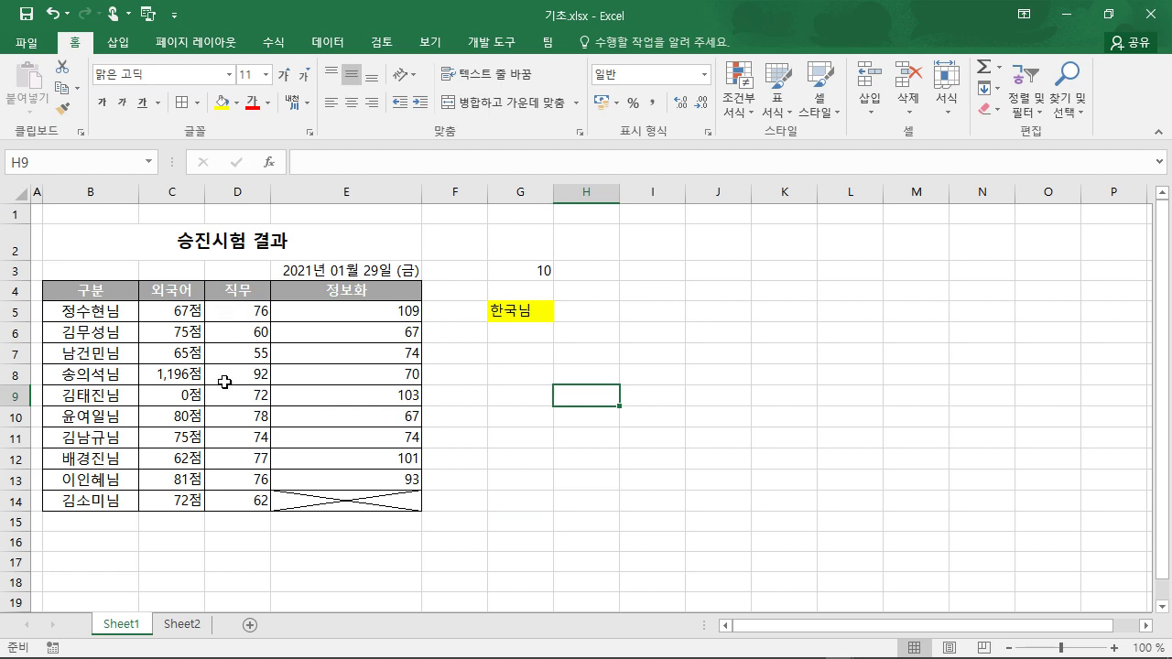
# Select the scores C5:E14 and bring up the Custom number category in Format Cells.
pyautogui.moveTo(168, 315); pyautogui.dragTo(357, 500)
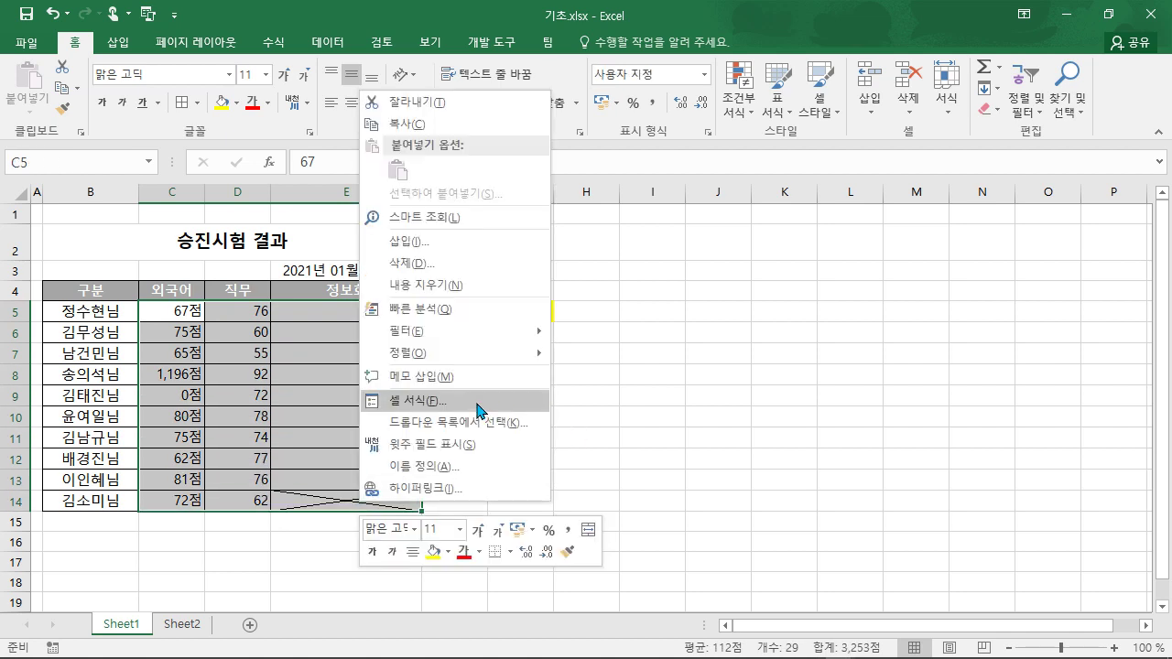
pyautogui.click(478, 406)
pyautogui.click(278, 194)
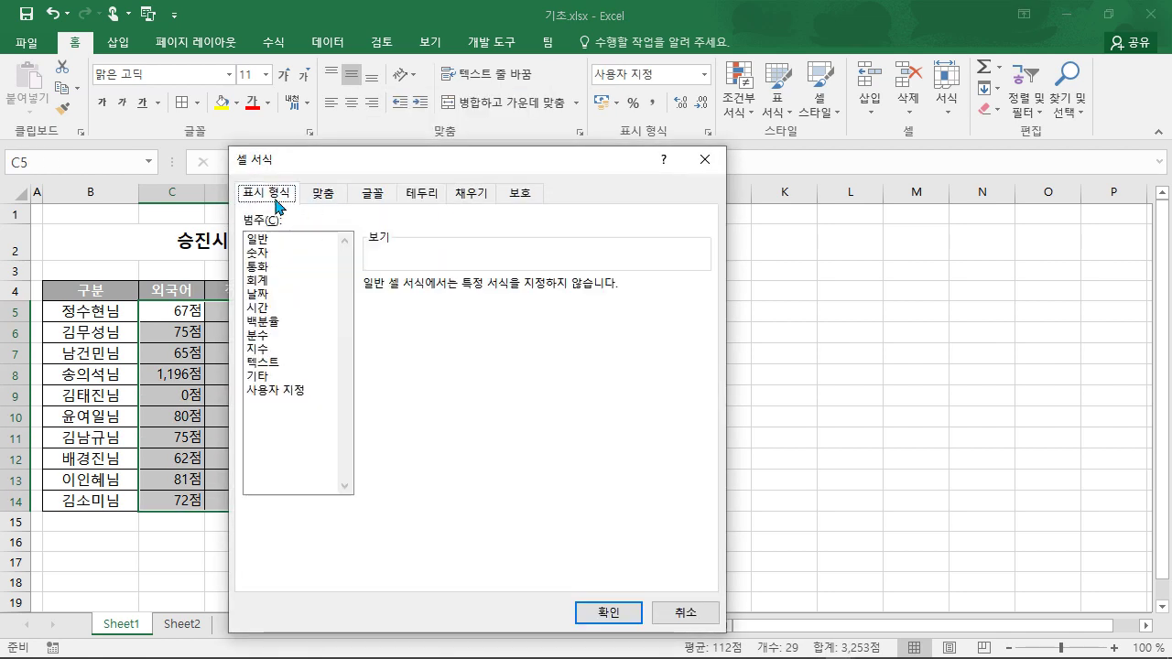
pyautogui.click(291, 390)
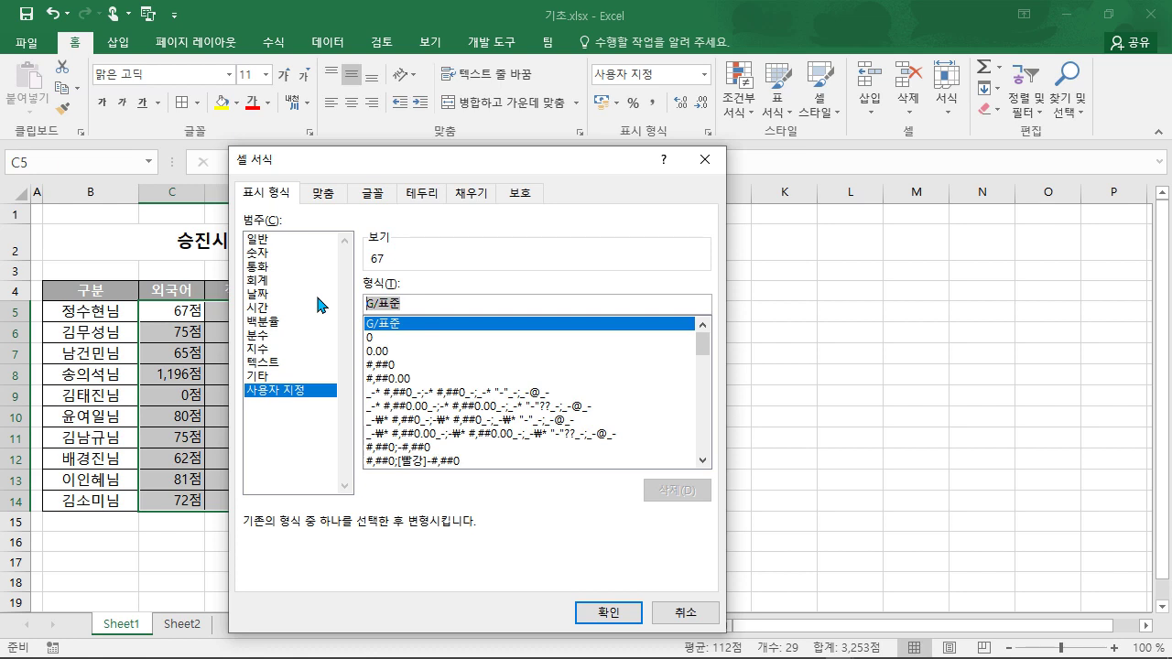
# Enter the custom format code [>=90]"a-"#,##0, fixing typing mistakes along the way.
pyautogui.write('[>90')
pyautogui.press('BackSpace')
pyautogui.write('=')
pyautogui.press('BackSpace')
pyautogui.press('BackSpace')
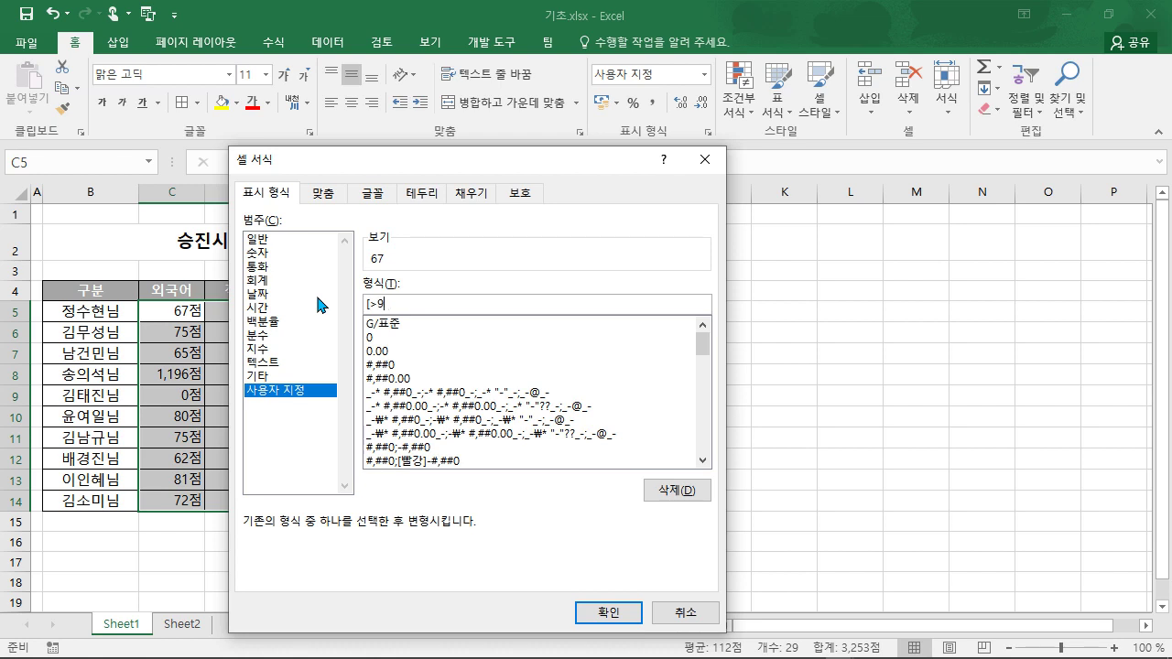
pyautogui.write('=90]')
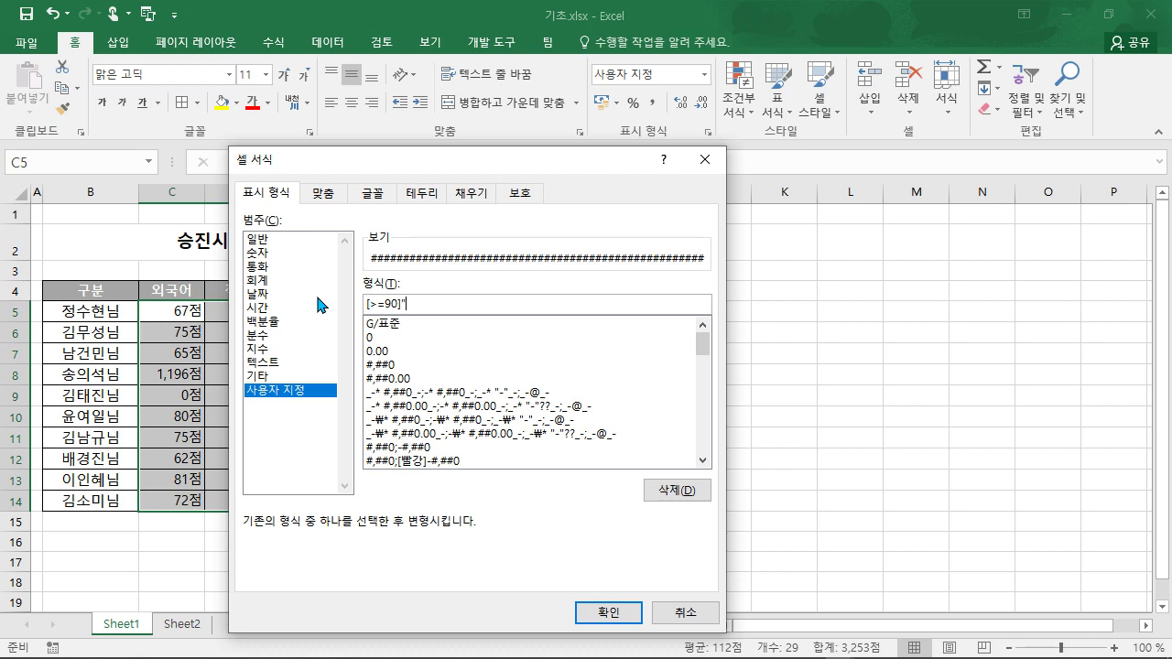
pyautogui.write('"ㅁ')
pyautogui.press('BackSpace')
pyautogui.write('a')
pyautogui.write('-",#')
pyautogui.write(',##')
pyautogui.write('0')
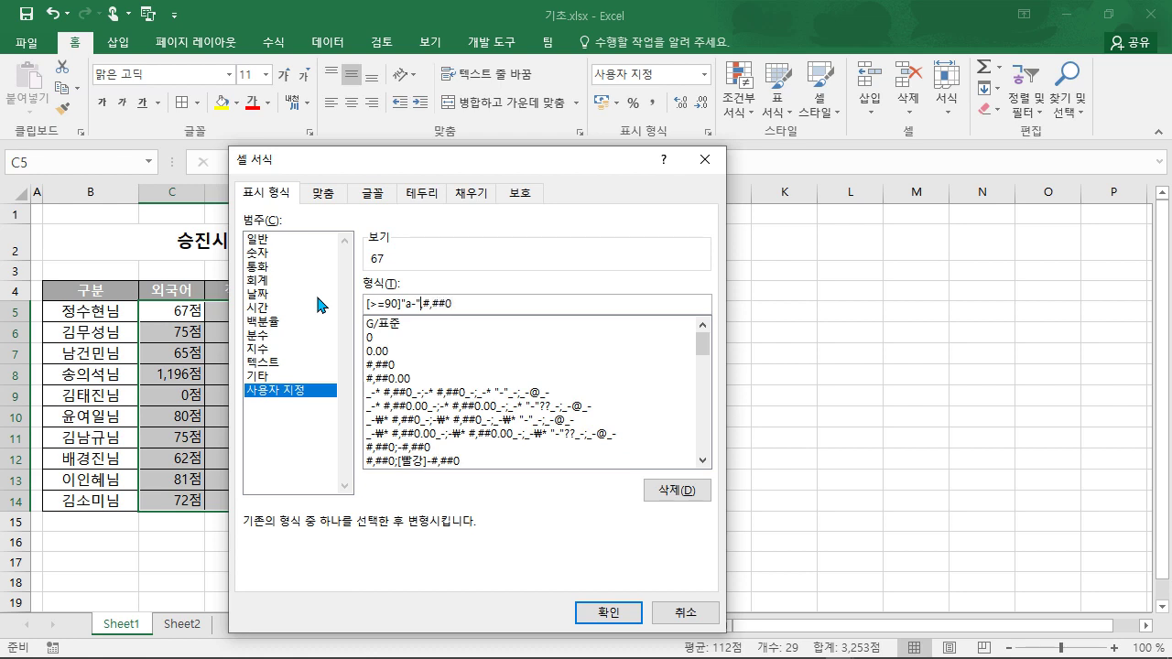
pyautogui.press('BackSpace')
# Check the "a-" prefix and #,##0 parts of the code, then apply the format.
pyautogui.moveTo(421, 305); pyautogui.dragTo(453, 306)
pyautogui.click(458, 307)
pyautogui.click(402, 305)
pyautogui.moveTo(403, 305)
pyautogui.mouseDown()
pyautogui.moveTo(454, 307)
pyautogui.moveTo(402, 305)
pyautogui.moveTo(420, 303)
pyautogui.mouseUp()
pyautogui.click(457, 304)
pyautogui.moveTo(424, 307); pyautogui.dragTo(457, 300)
pyautogui.click(472, 300)
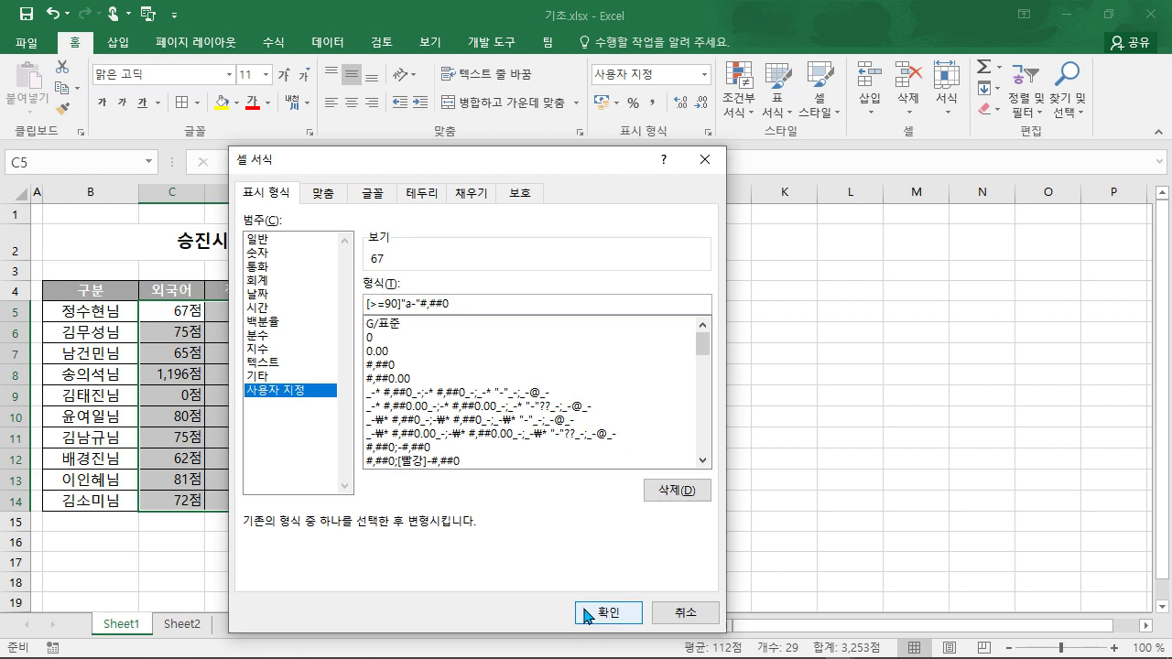
pyautogui.click(589, 613)
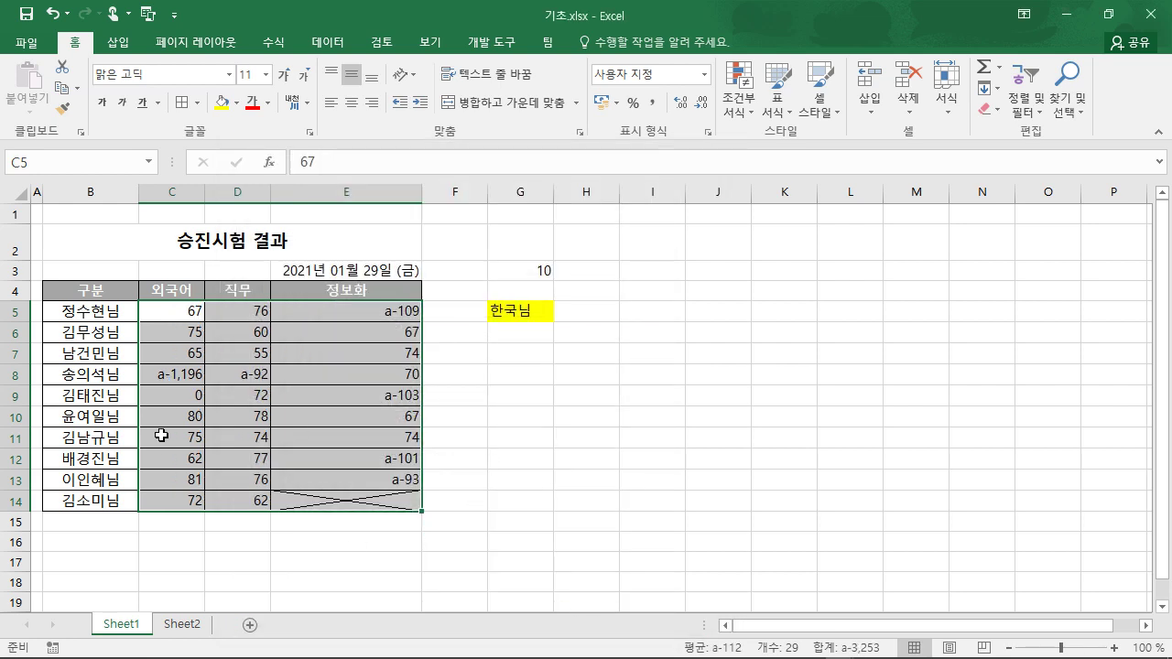
# Verify the underlying values of C8, D8, E5, E9, E12 and E13 (1196, 92, 109, 103, 101, 93).
pyautogui.click(172, 375)
pyautogui.click(236, 377)
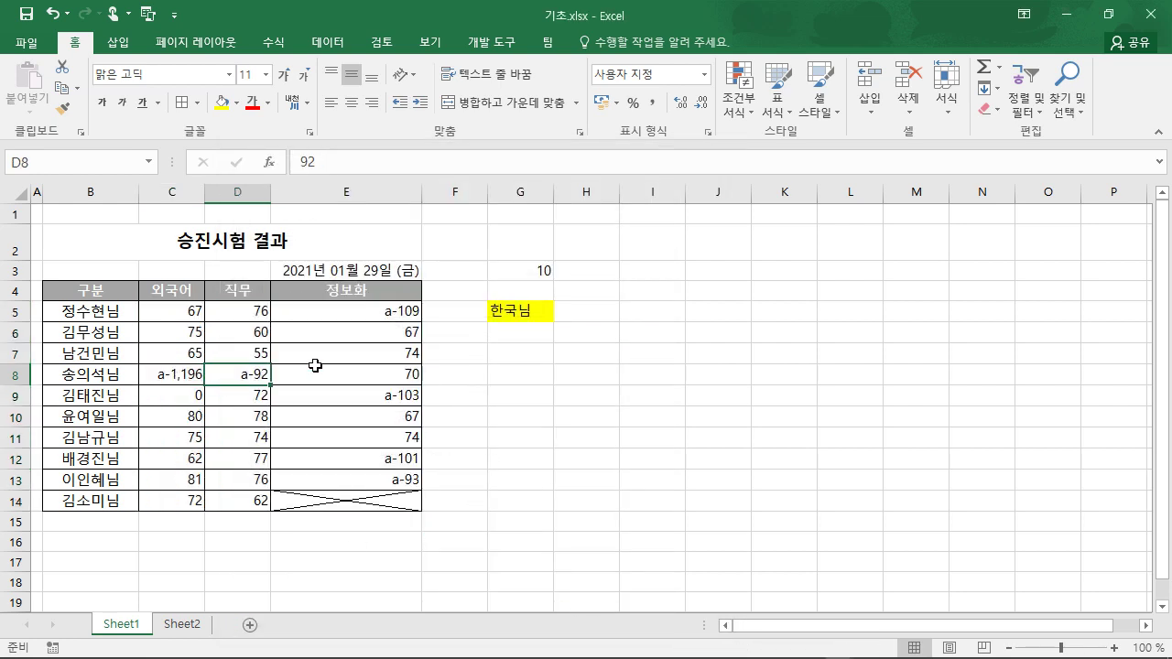
pyautogui.click(351, 317)
pyautogui.click(369, 391)
pyautogui.click(383, 452)
pyautogui.click(373, 482)
pyautogui.click(506, 478)
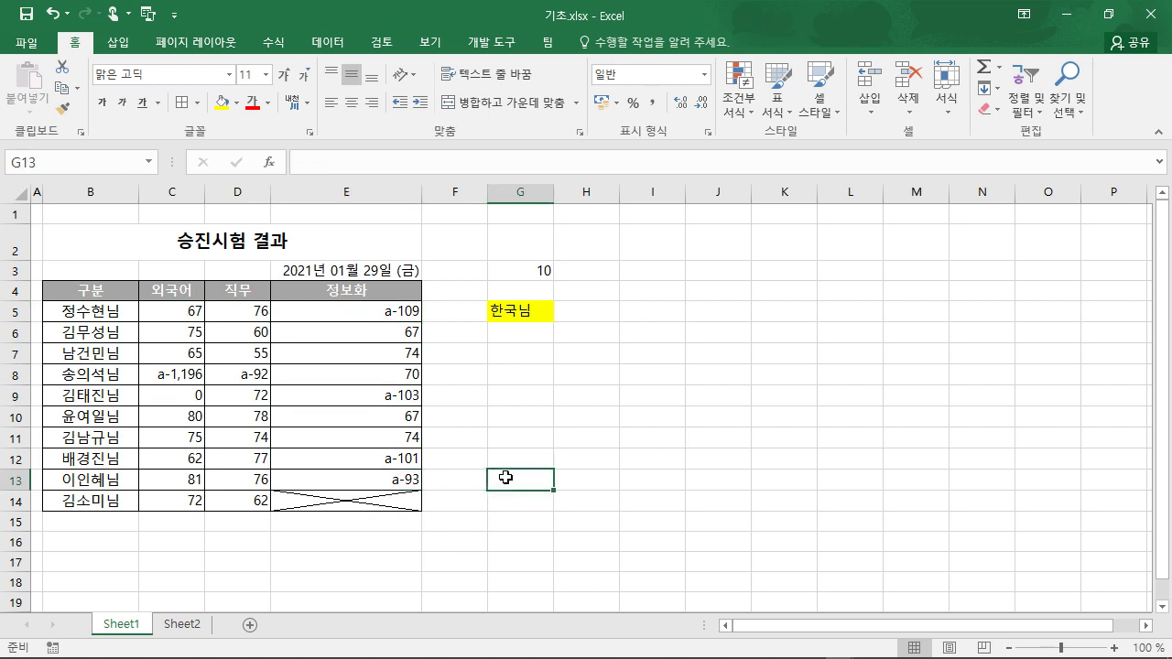